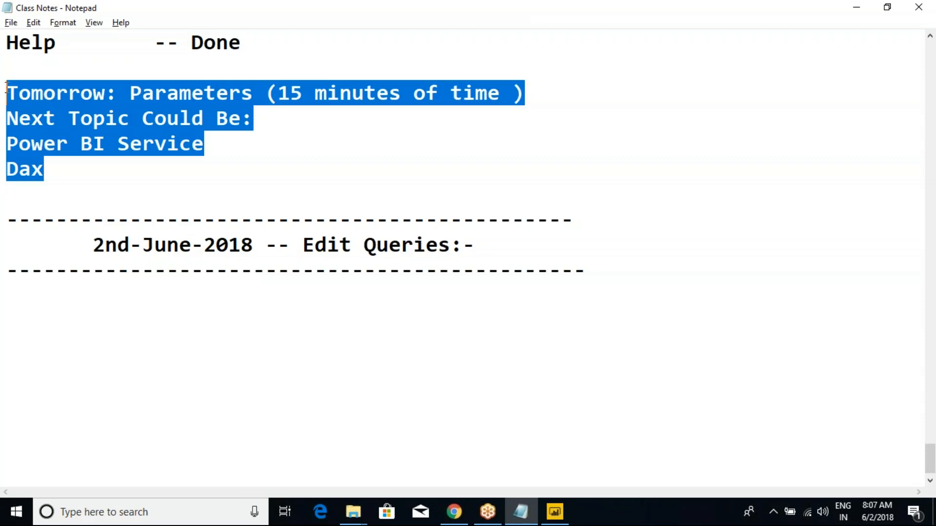
- Move the four lines from "Tomorrow: Parameters (15 minutes of time )" through "Dax" below the 2nd-June-2018 Edit Queries heading
key(Delete)
click(209, 269)
key(ctrl+z)
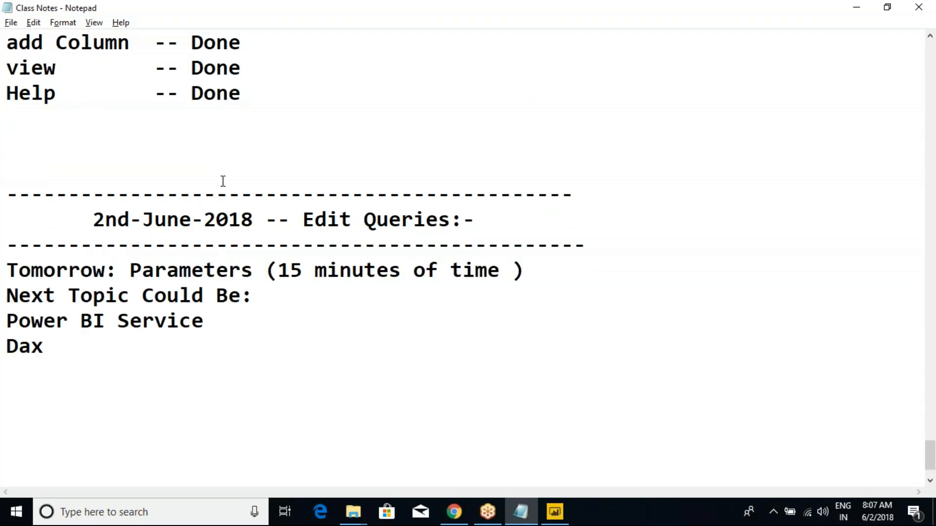
- Mark the Transform entry as Done in the "Discussion of each Tabs" list
scroll(34, 215, up, 3)
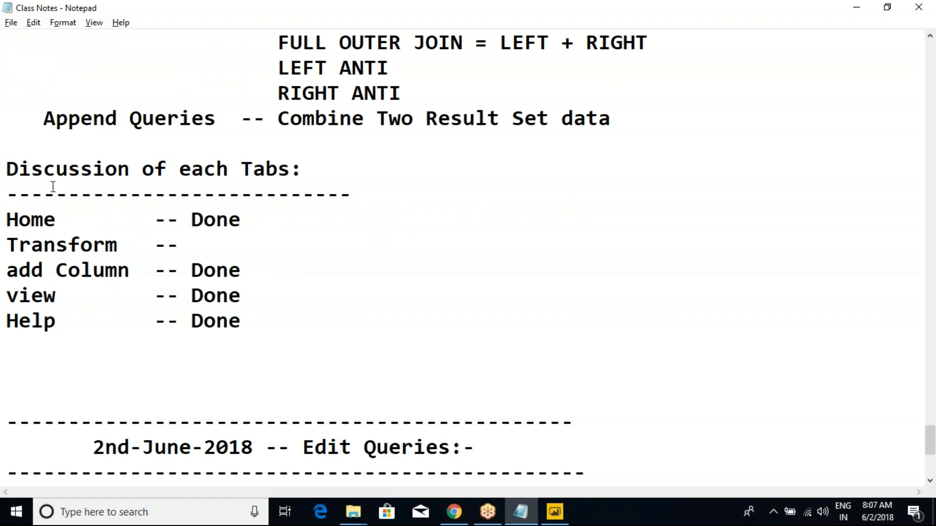
scroll(52, 187, up, 3)
drag(81, 170, 291, 270)
drag(120, 347, 386, 361)
scroll(385, 348, down, 2)
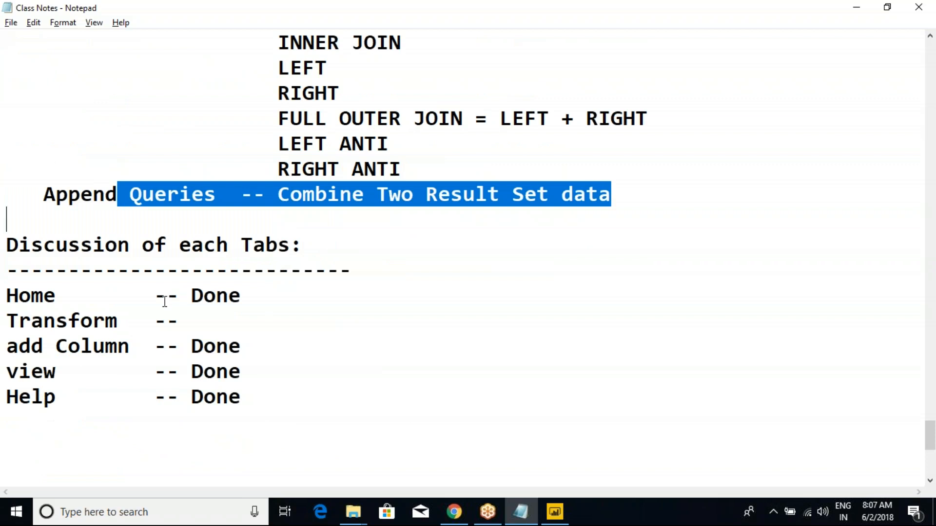
drag(28, 296, 123, 412)
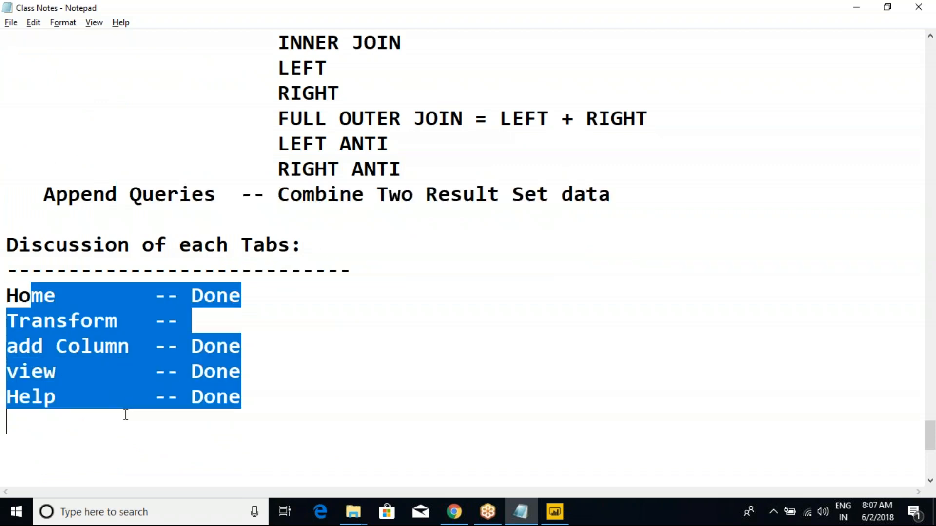
click(127, 397)
click(194, 321)
text(Done)
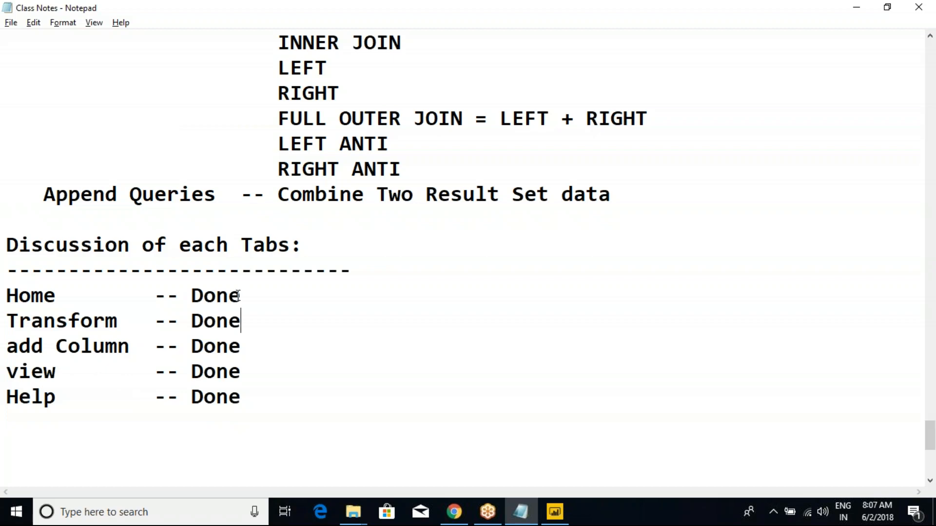
- Switch to Power BI Desktop and open the Power Query Editor for the report's queries
key(alt+Tab)
key(alt+Tab)
key(alt+Tab)
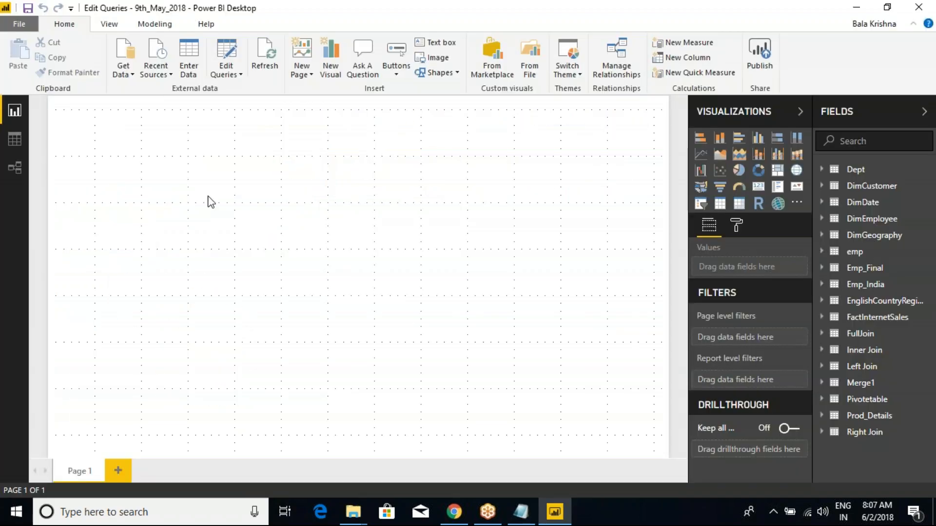
click(226, 73)
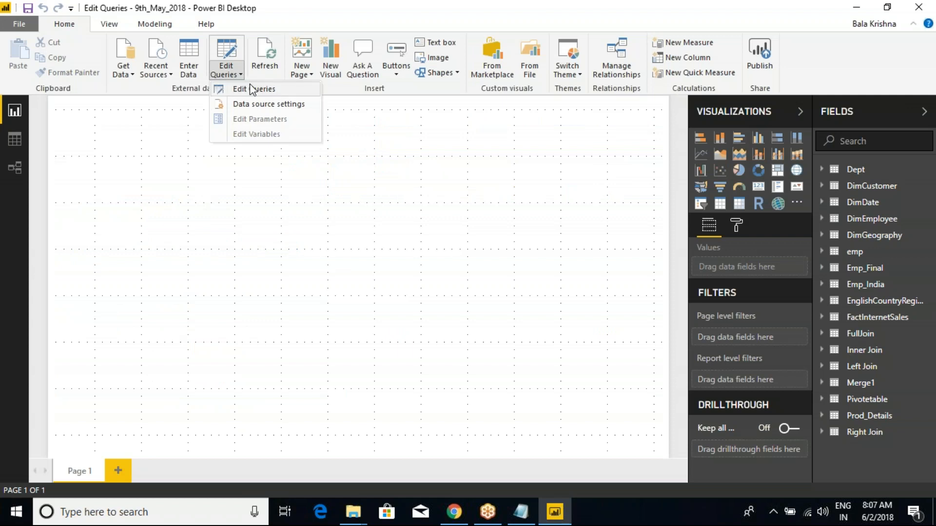
click(252, 89)
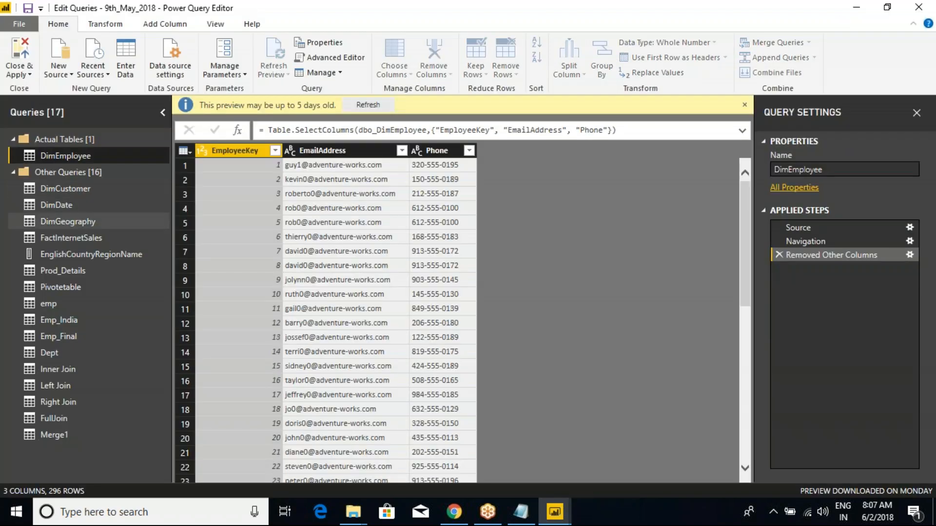
- Display the DimGeography query and view the operations available for the whole table
click(93, 223)
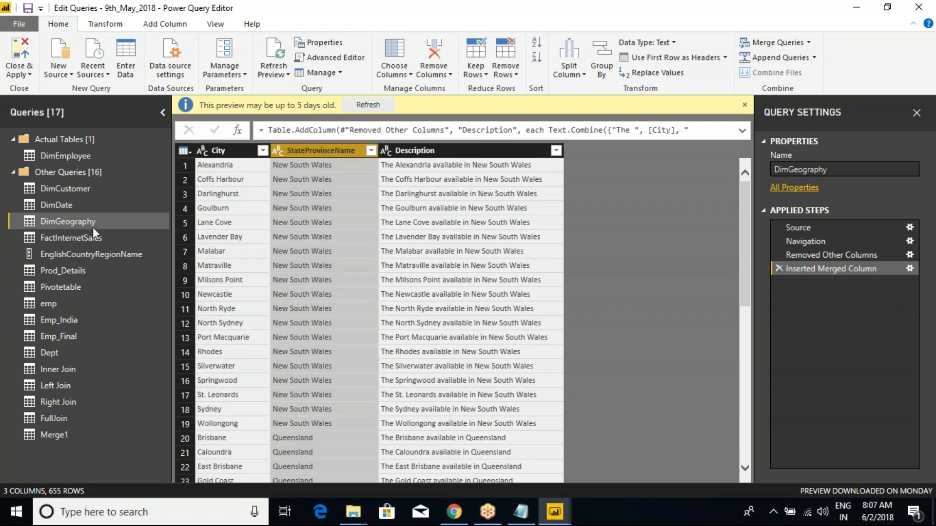
right_click(86, 220)
click(189, 153)
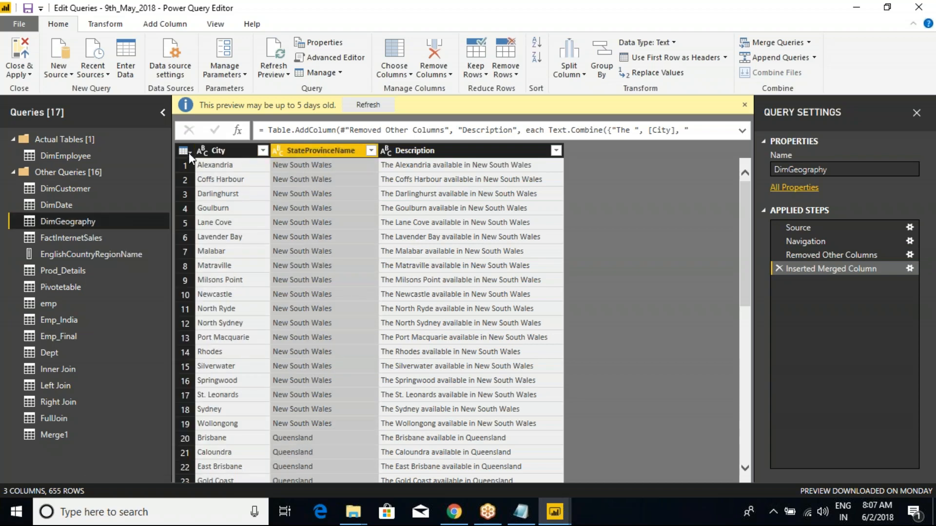
click(189, 153)
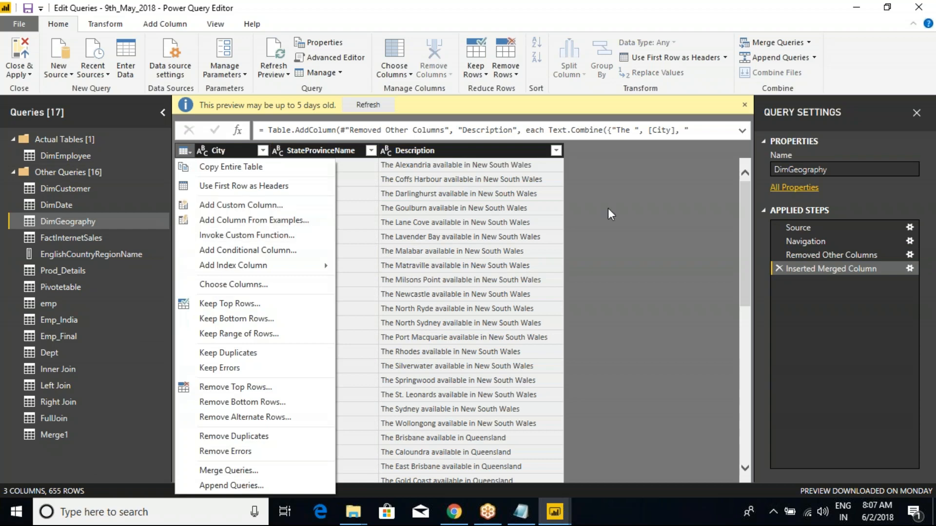
click(618, 200)
- Review the Transform, Add Column, View and Help commands, and view the Manage Parameters options
click(108, 23)
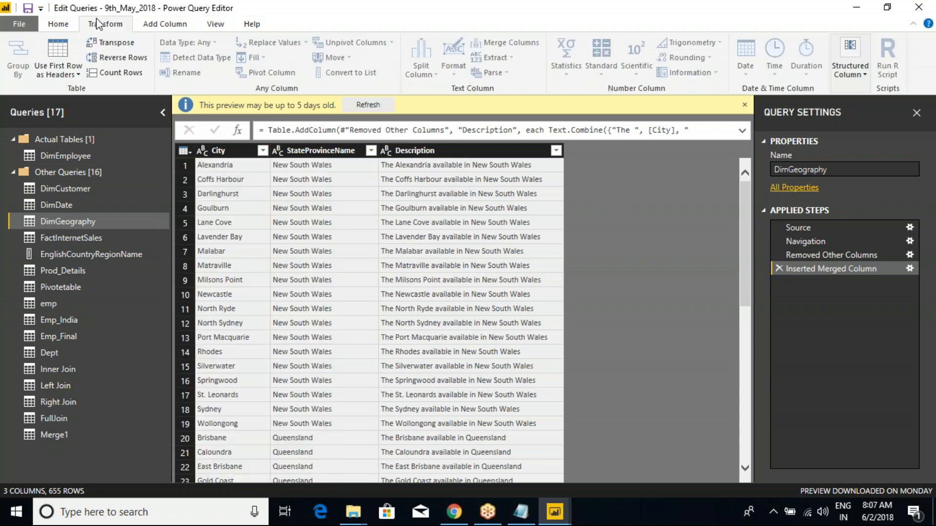
click(173, 26)
click(214, 24)
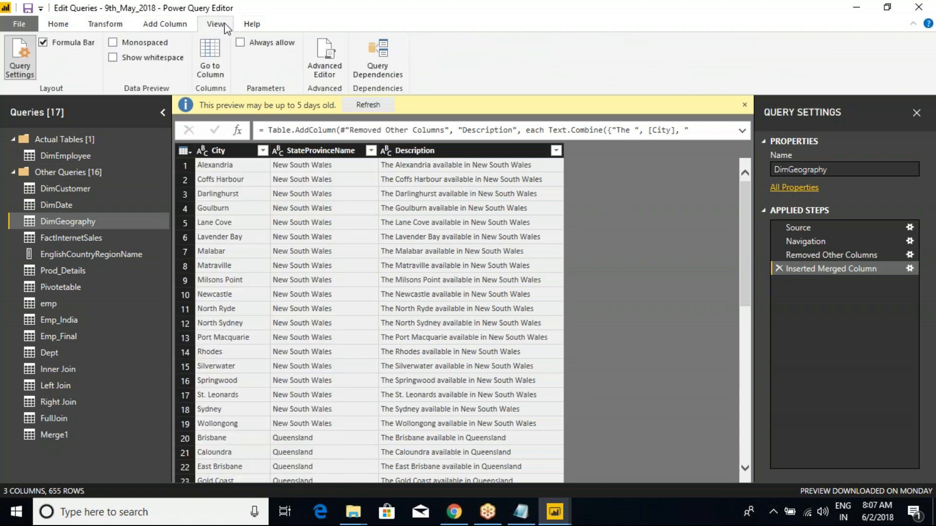
click(253, 25)
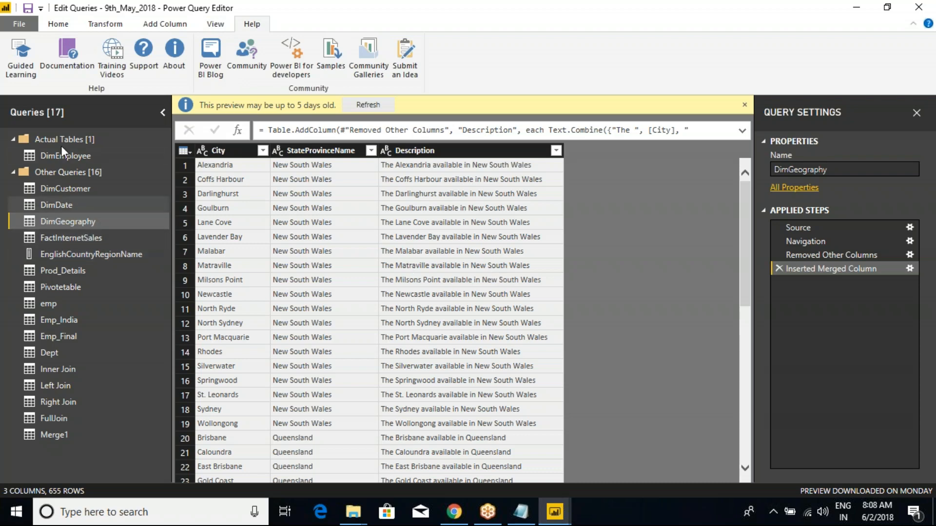
click(93, 25)
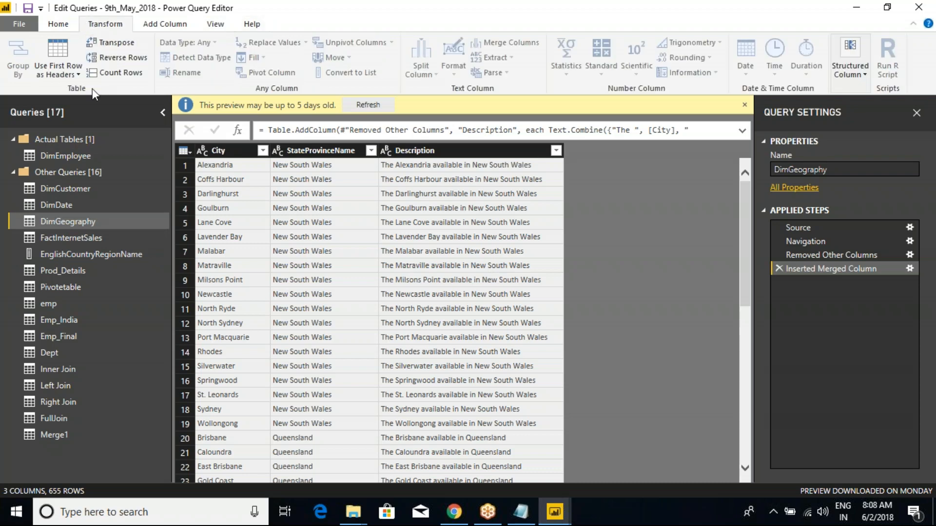
click(57, 24)
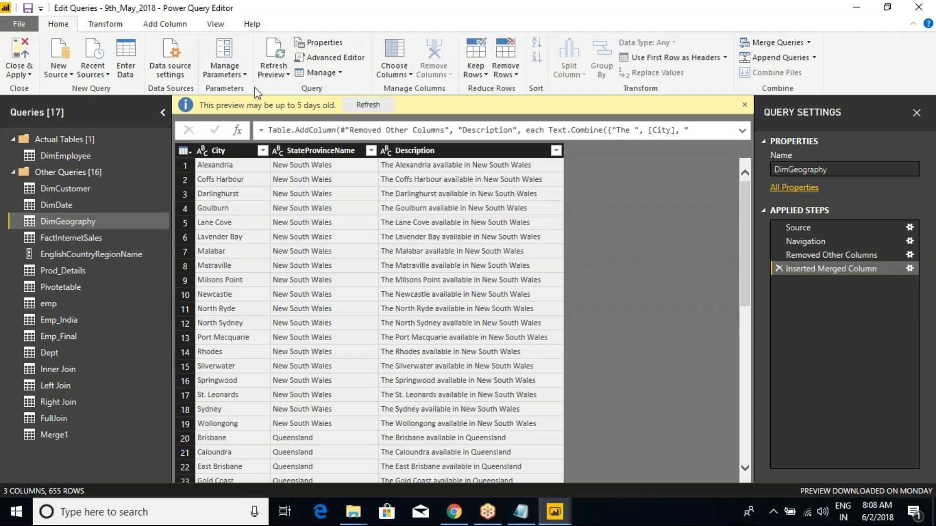
click(244, 75)
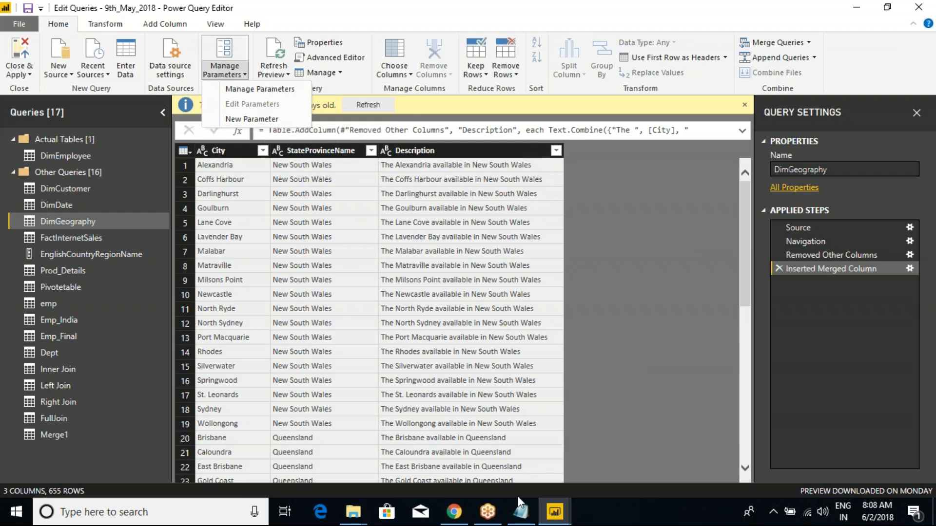
- Switch to the Class Notes in Notepad and insert four blank lines above "Next Topic Could Be:"
click(520, 511)
scroll(373, 341, down, 4)
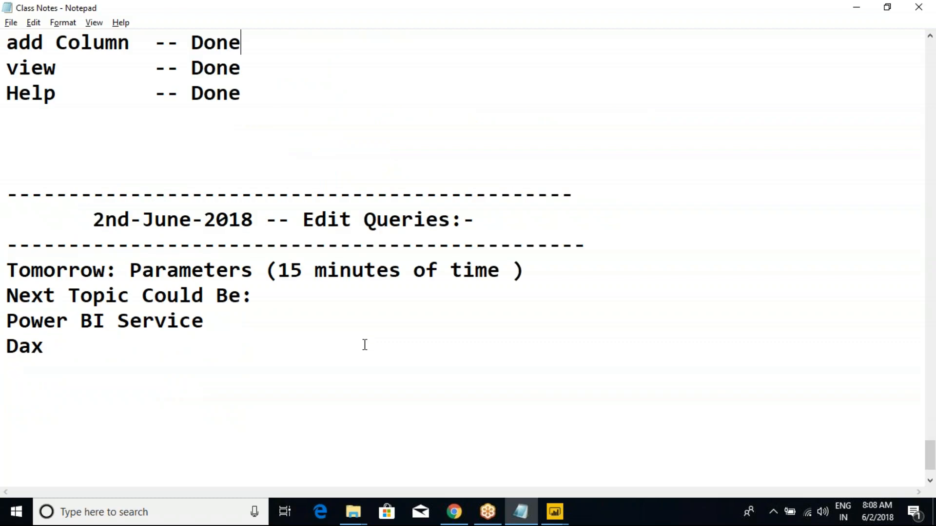
scroll(364, 344, down, 1)
drag(102, 274, 5, 220)
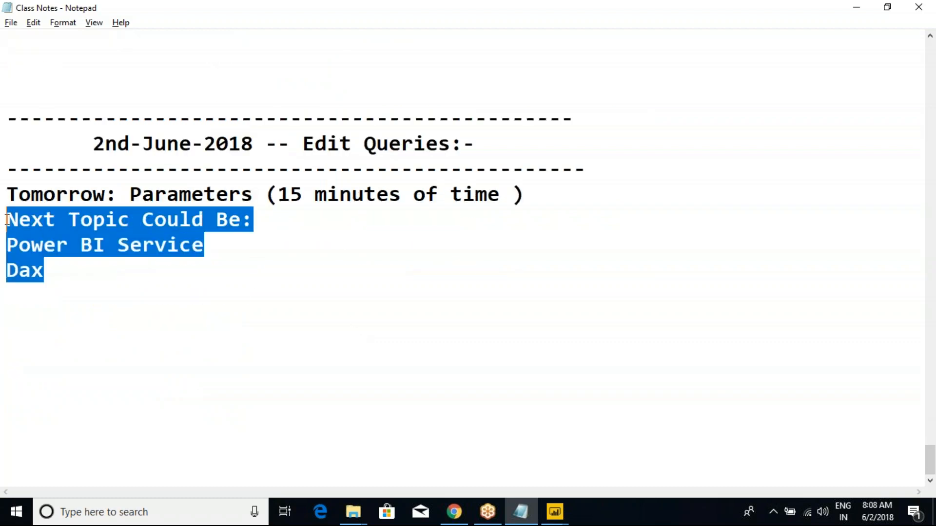
click(6, 219)
key(Return)
key(Return)
key(Return)
key(Return)
- Reduce the line about tomorrow's parameters topic to the heading "Parameters:-"
drag(132, 194, 6, 194)
key(BackSpace)
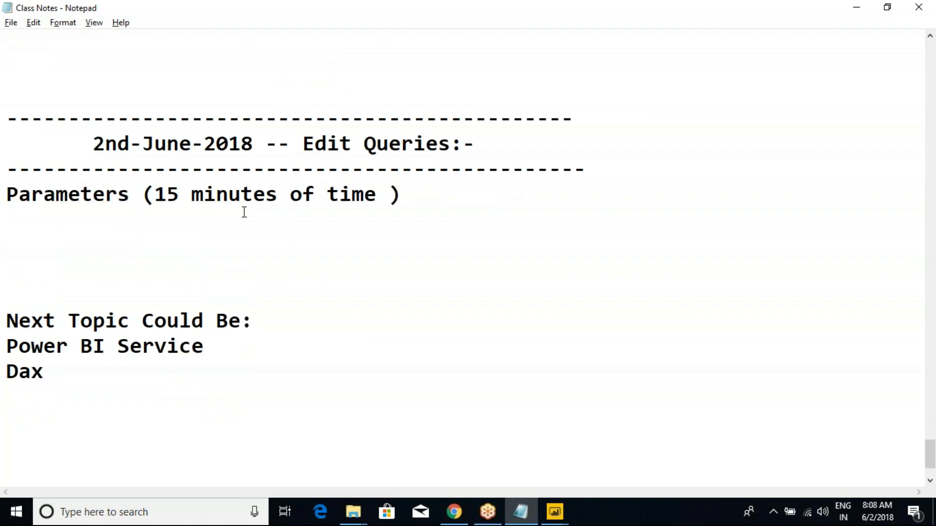
drag(400, 197, 140, 203)
key(BackSpace)
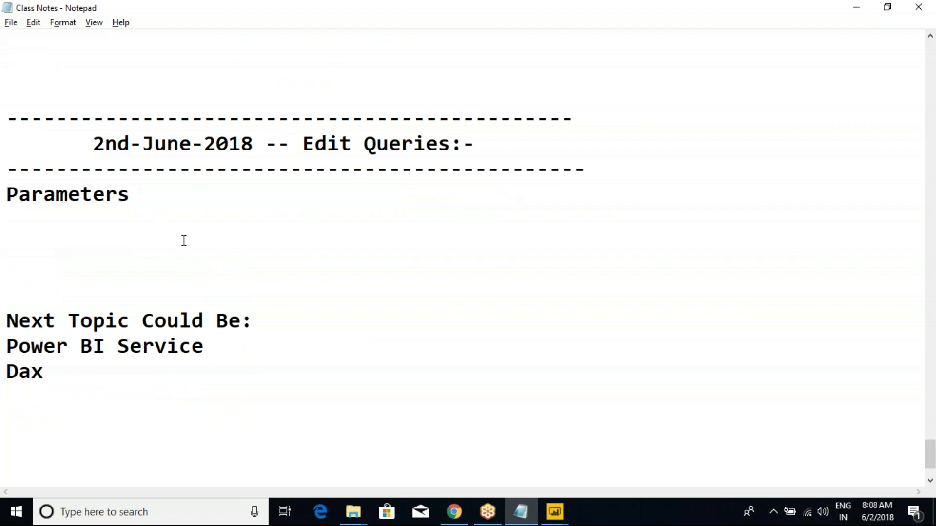
text(:-)
- Add the lines "SQL Parameters" and "SSRS Parameters" below the Parameters heading, aligning the word Parameters in both
key(Return)
text(SQ)
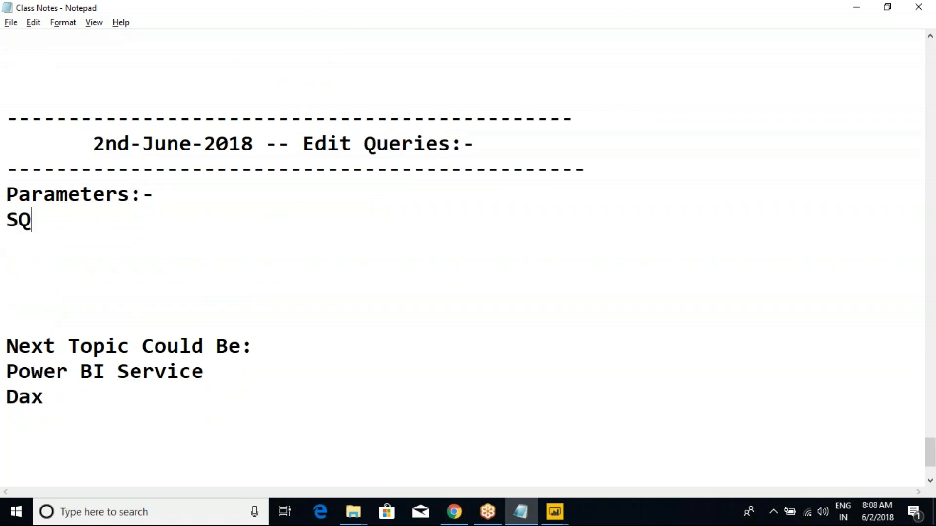
text(L Parameters)
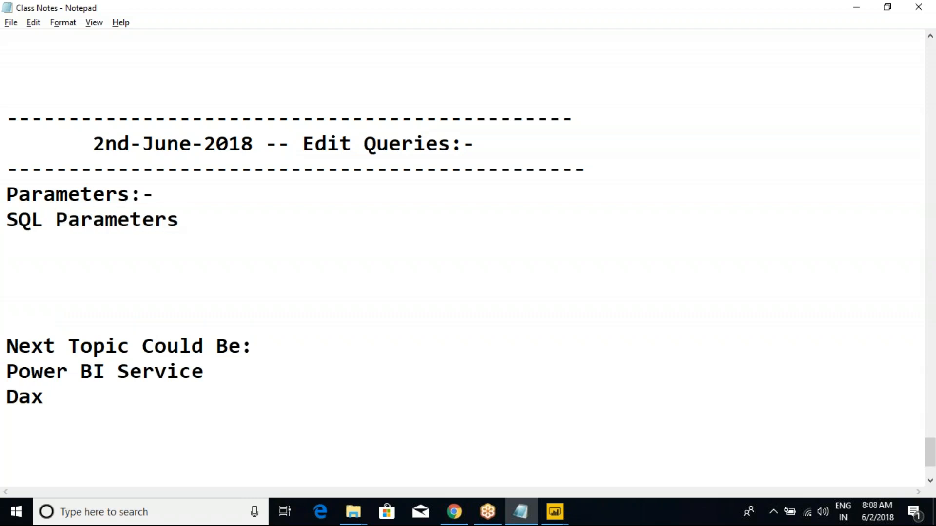
key(Return)
text(SSR)
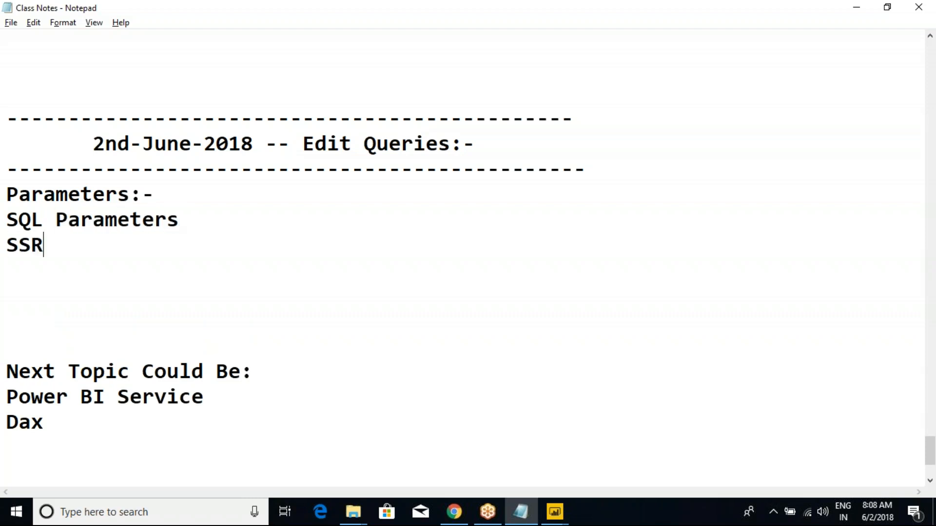
text(S Para)
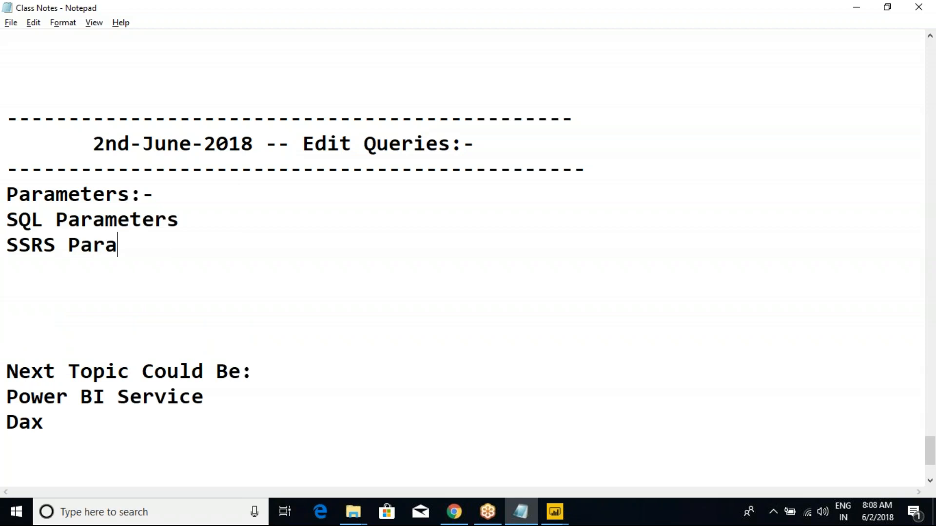
text(meters)
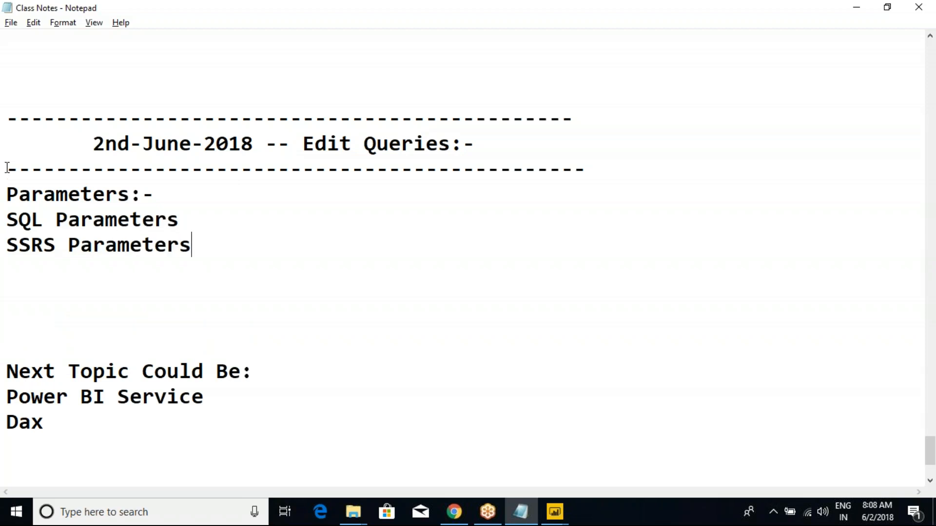
click(56, 219)
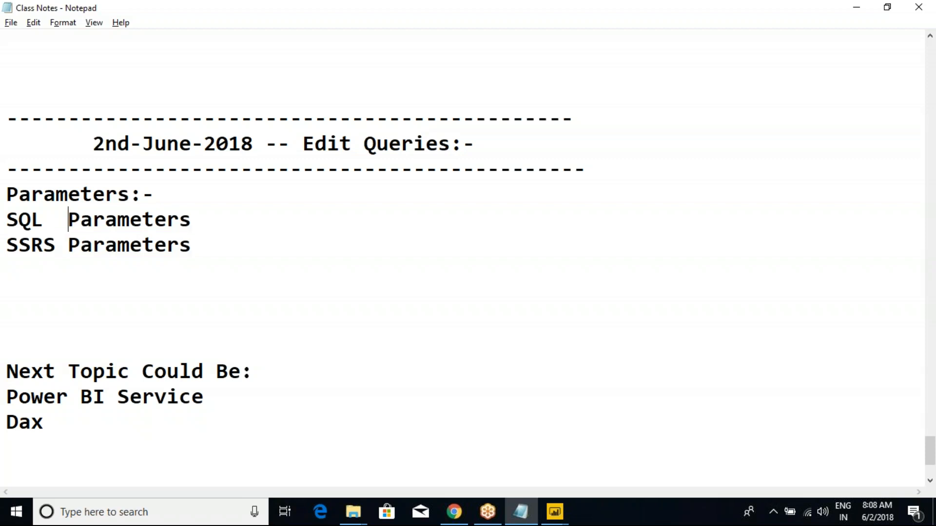
- Add the description "Used to Filter data dynamically @ Model Level" after the "Parameters:-" heading
click(150, 190)
text(Used )
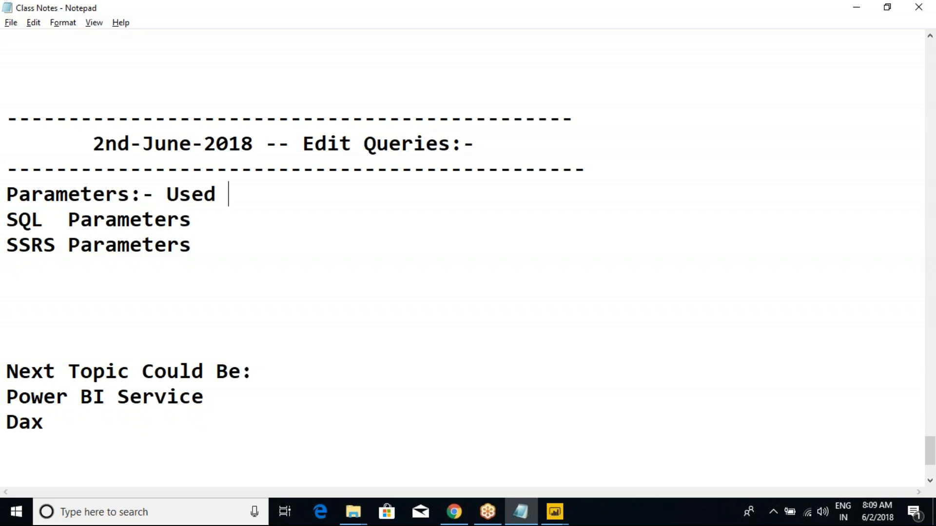
text(to Filter )
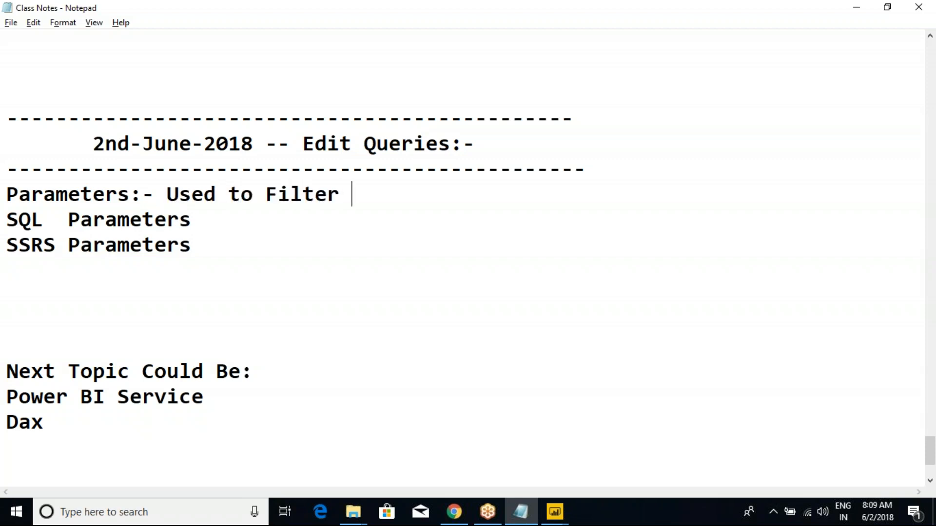
text(data dynamically)
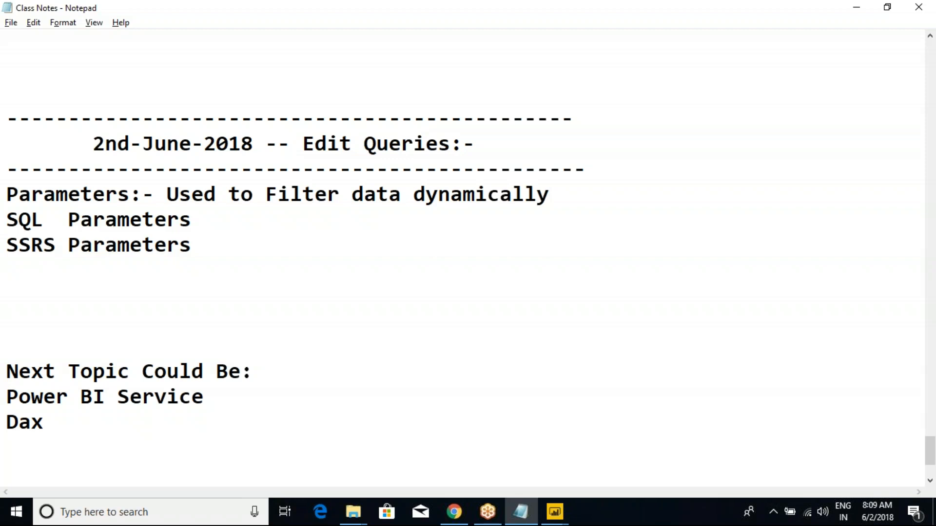
text( @ Model)
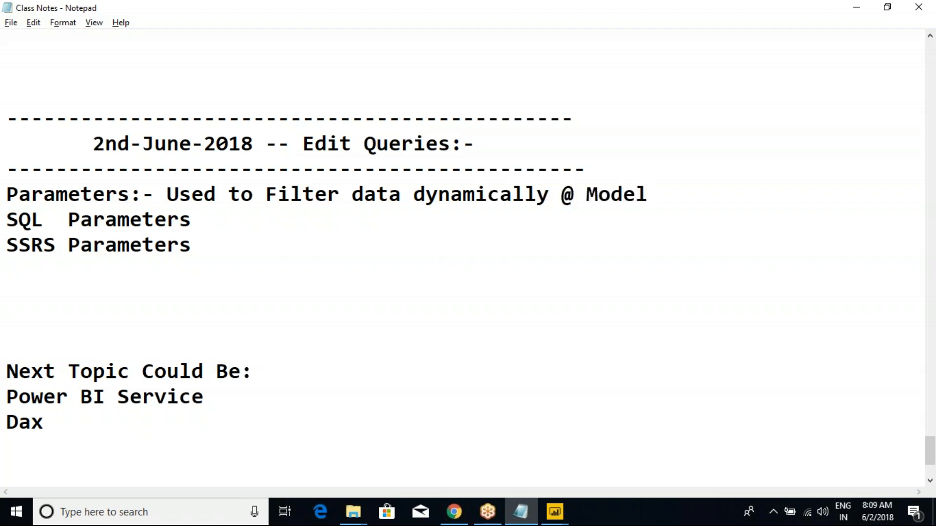
text( Level)
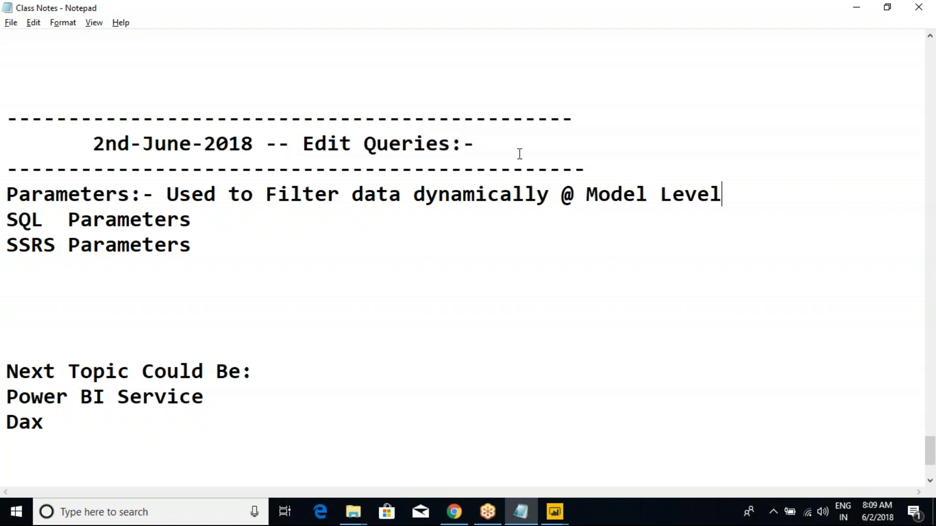
click(772, 84)
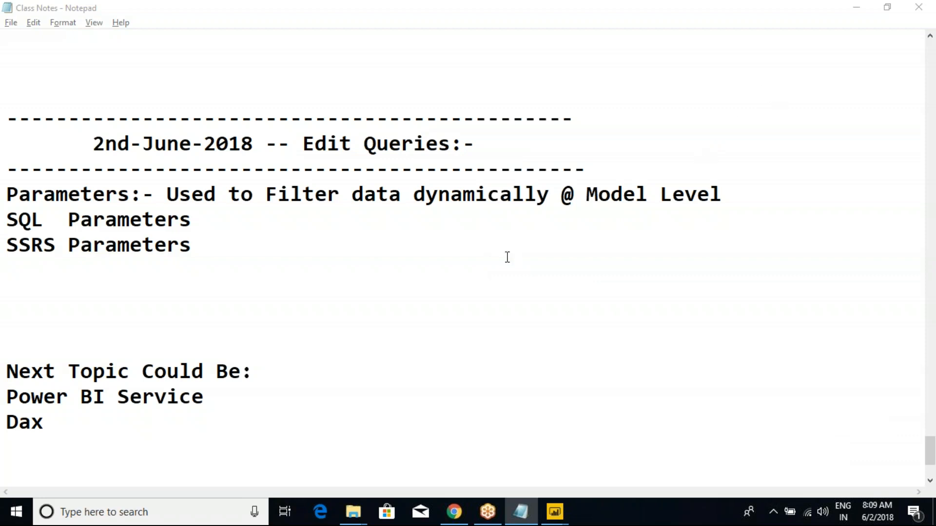
click(415, 257)
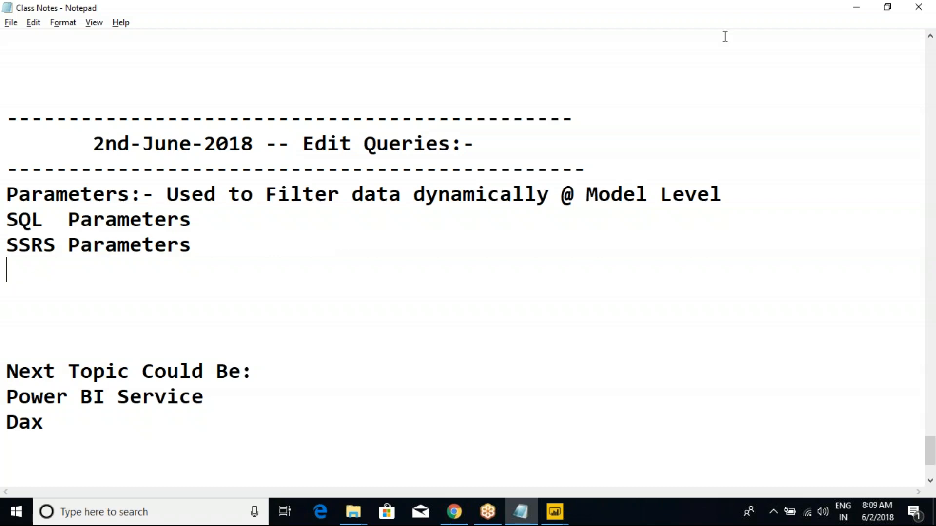
click(629, 20)
click(632, 26)
- Launch SQL Server Management Studio by running SSMS
key(super+r)
text(ss)
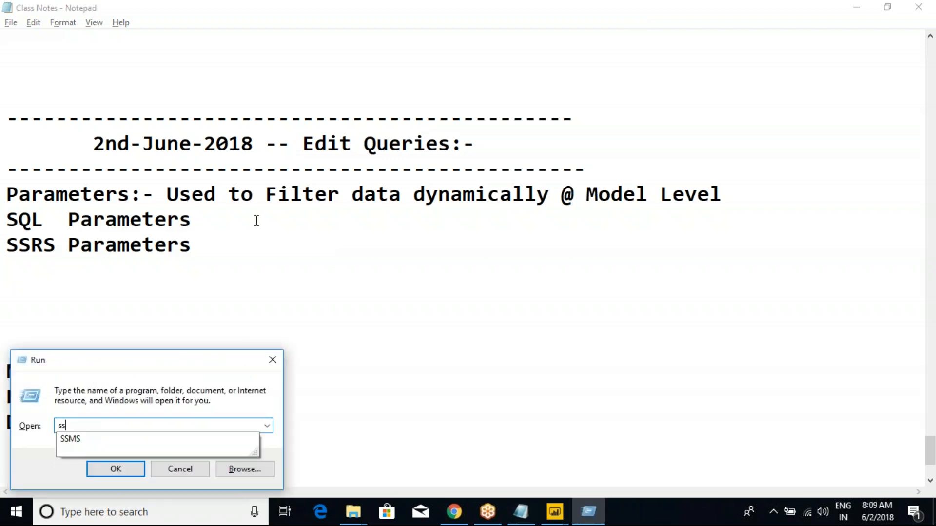
key(Down)
key(Return)
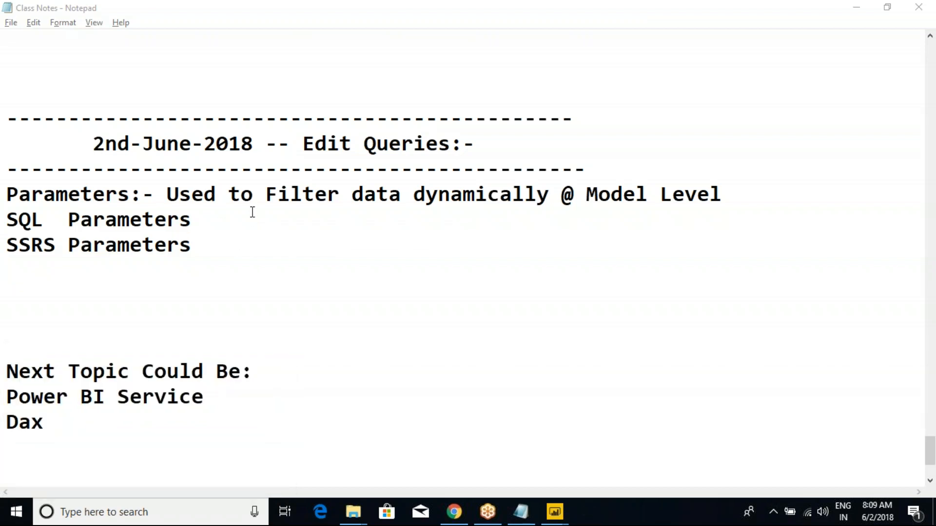
click(264, 193)
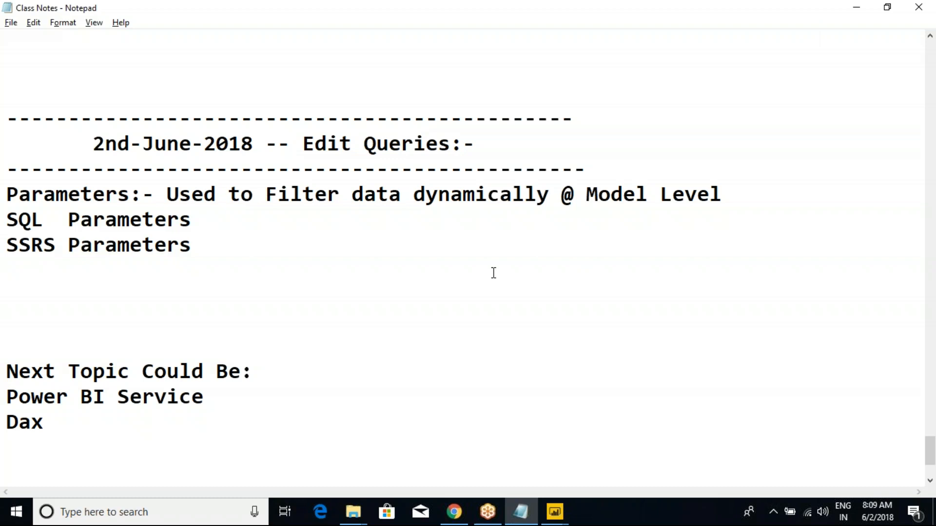
click(463, 239)
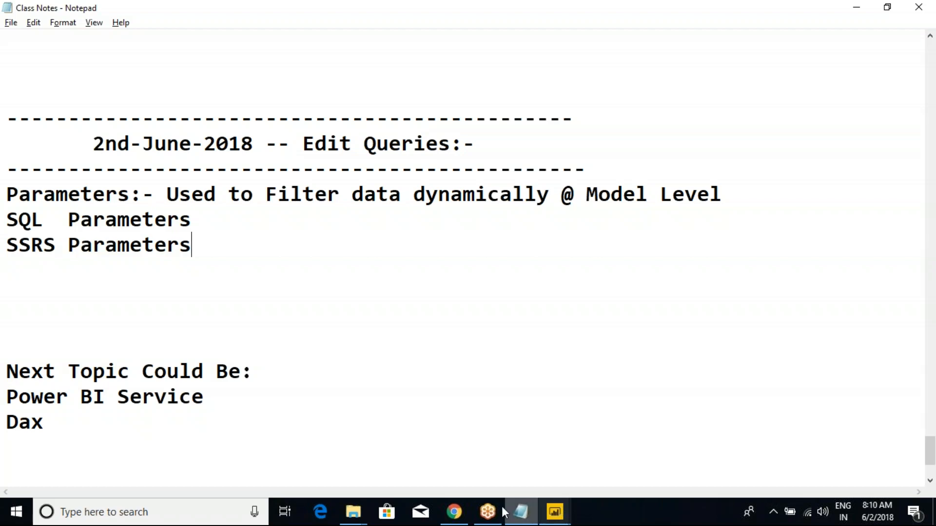
mouse_move(454, 512)
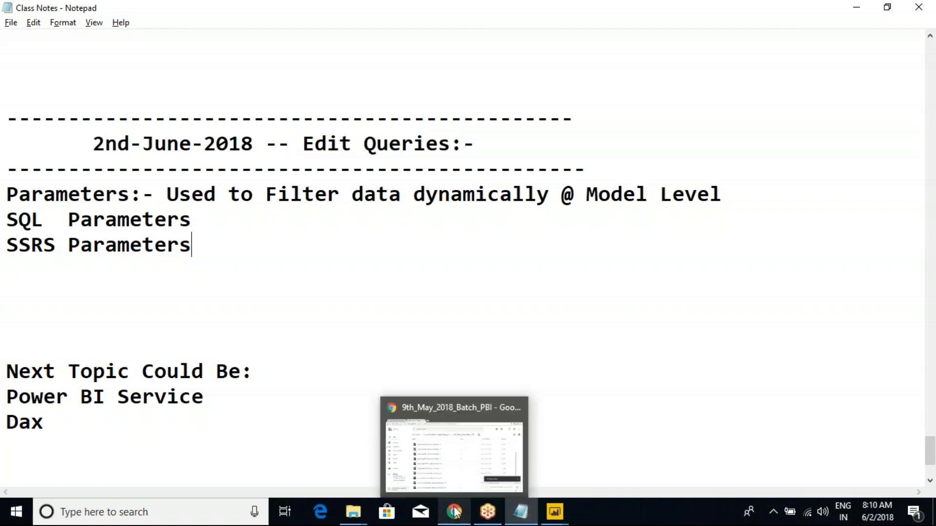
click(452, 478)
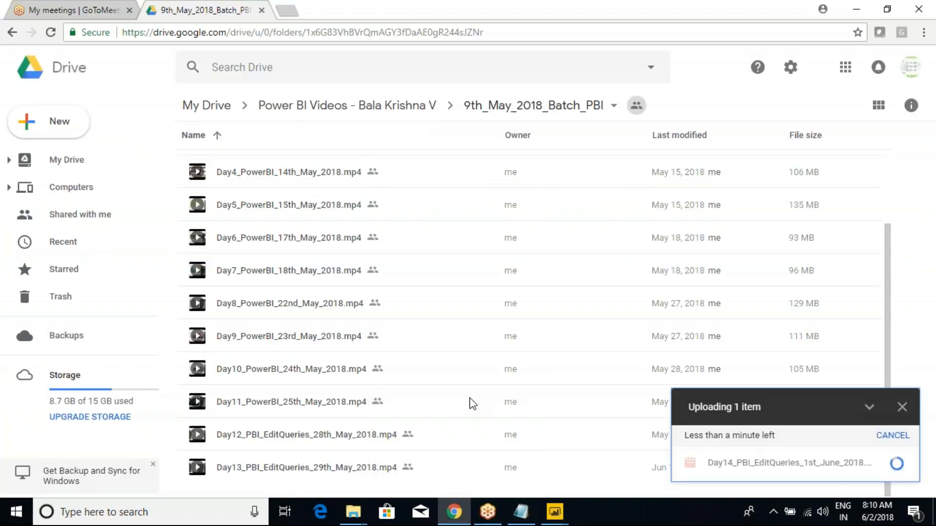
click(41, 6)
click(205, 9)
mouse_move(589, 512)
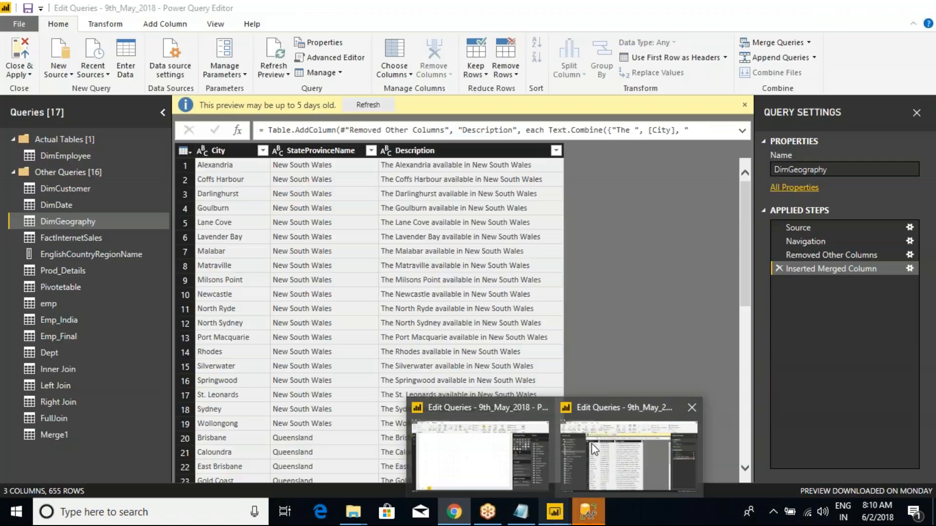
click(593, 449)
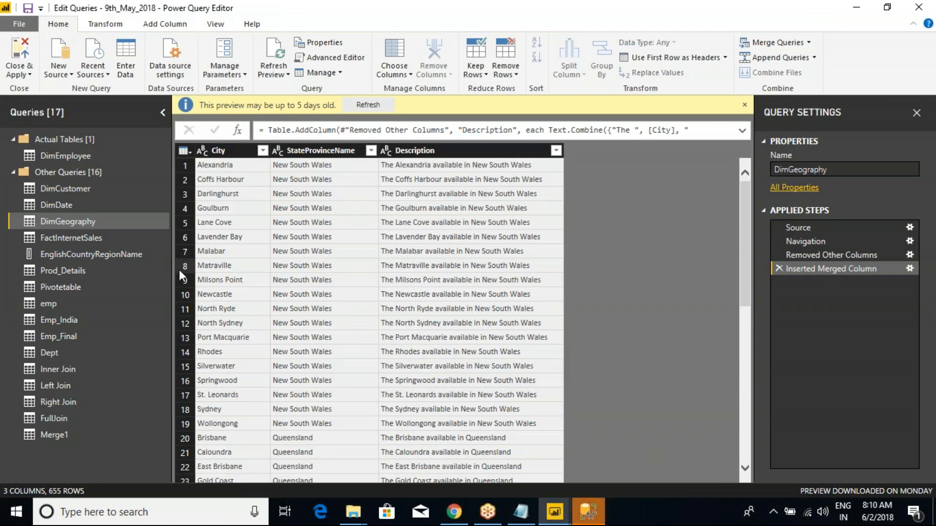
- Switch to SQL Server Management Studio and connect to the Database Engine on the machine-named server from the saved servers
mouse_move(588, 512)
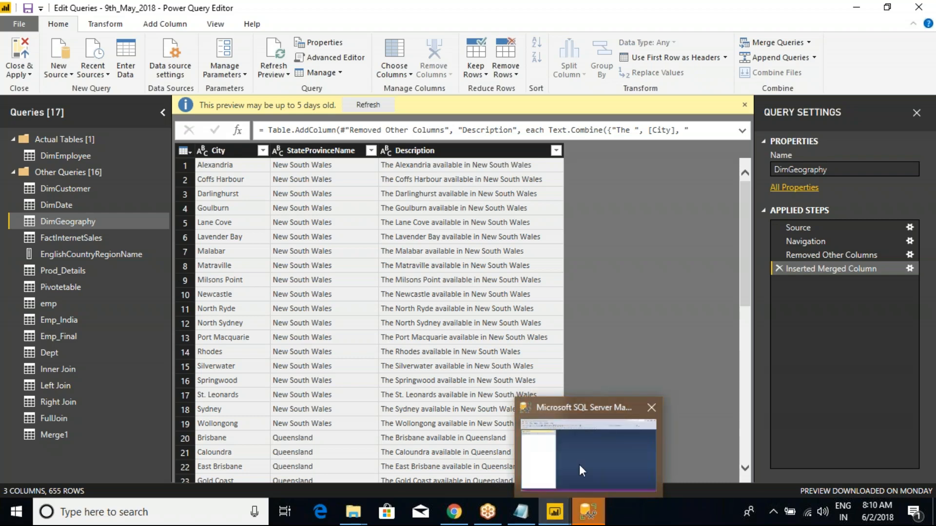
click(578, 460)
drag(401, 90, 320, 86)
click(537, 165)
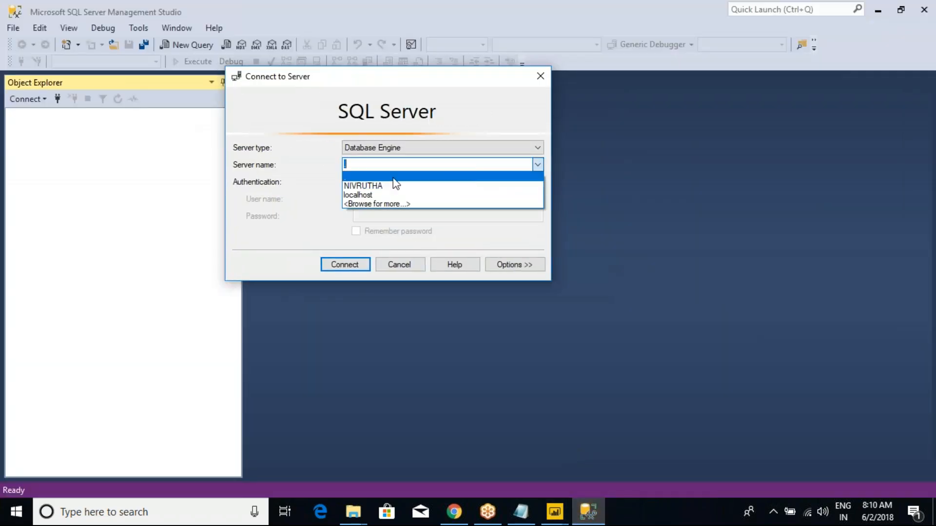
click(370, 186)
click(378, 165)
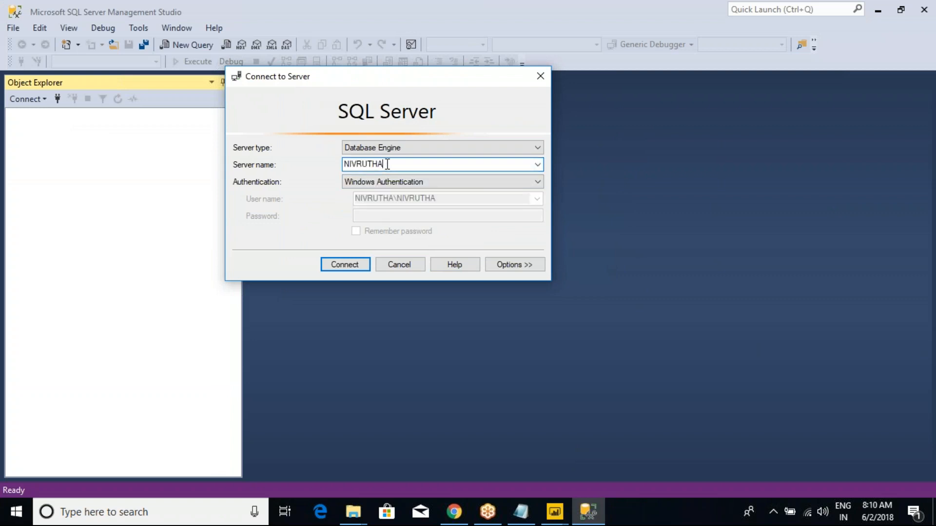
click(351, 264)
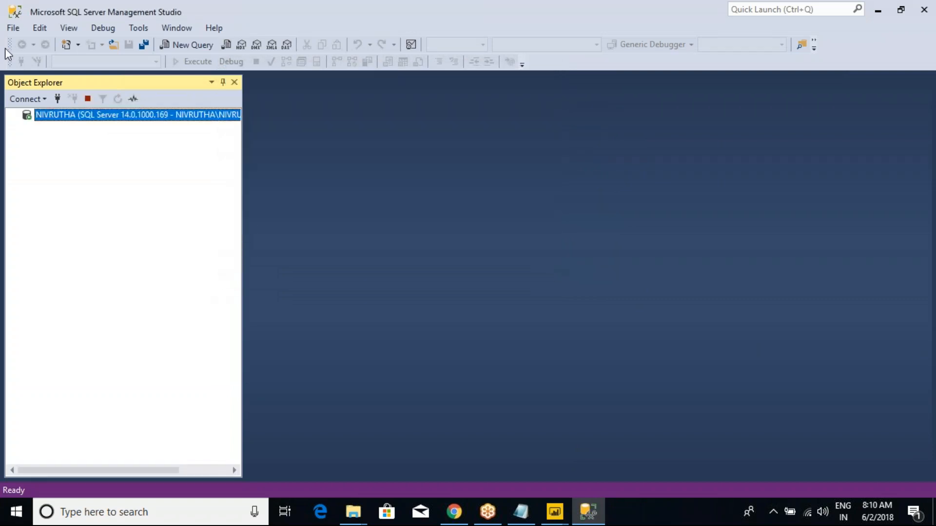
- List the server's databases and open a new query against AdventureWorksDW2017
click(27, 128)
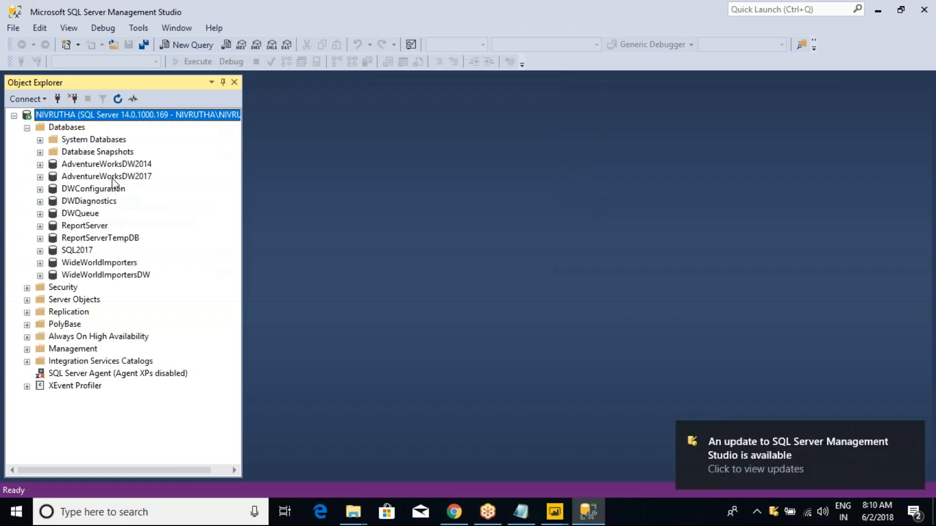
click(110, 177)
click(190, 45)
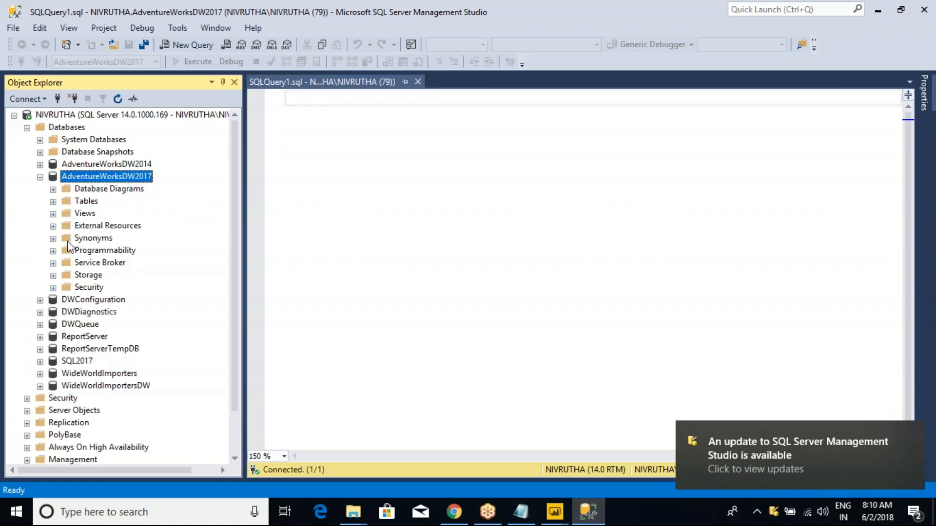
- Expand the stored procedures of AdventureWorksDW2017 and examine the parameters of dbo.yearlySales
click(53, 251)
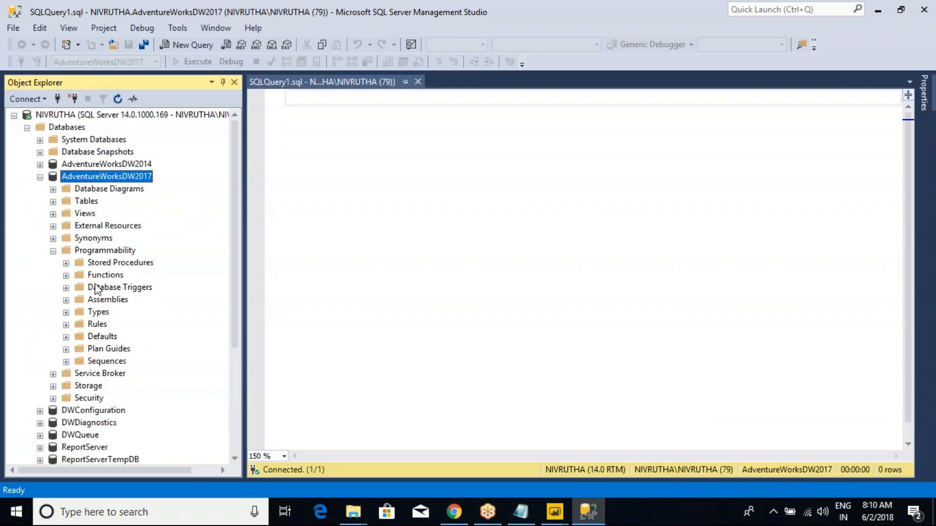
click(65, 263)
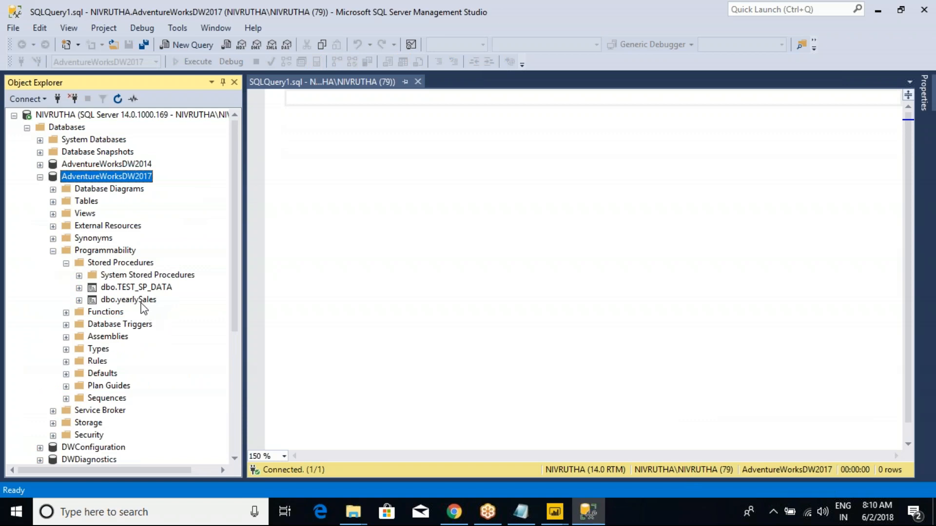
click(276, 184)
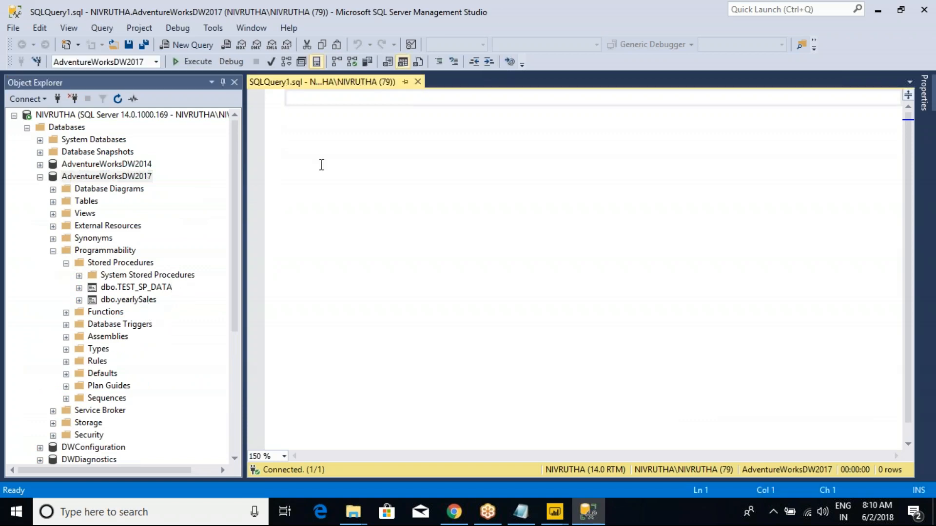
click(79, 300)
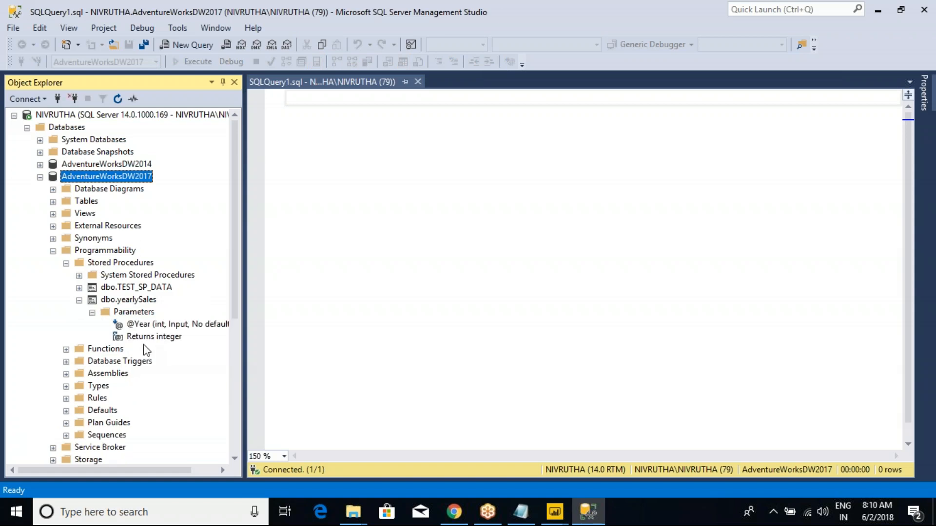
click(146, 325)
click(134, 311)
click(129, 300)
- Begin the query with a SELECT line followed by "FROM FactInternetSales AS T" on its own line
click(333, 149)
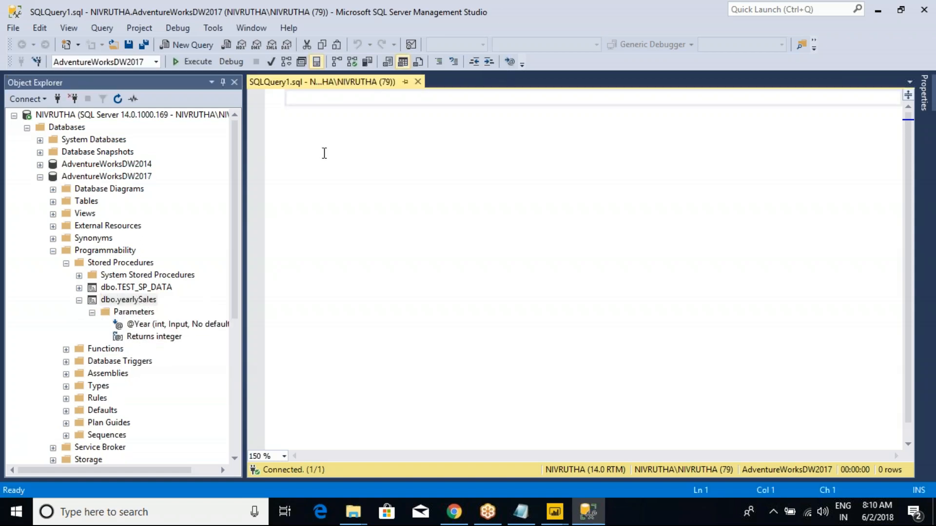
text(SELECT)
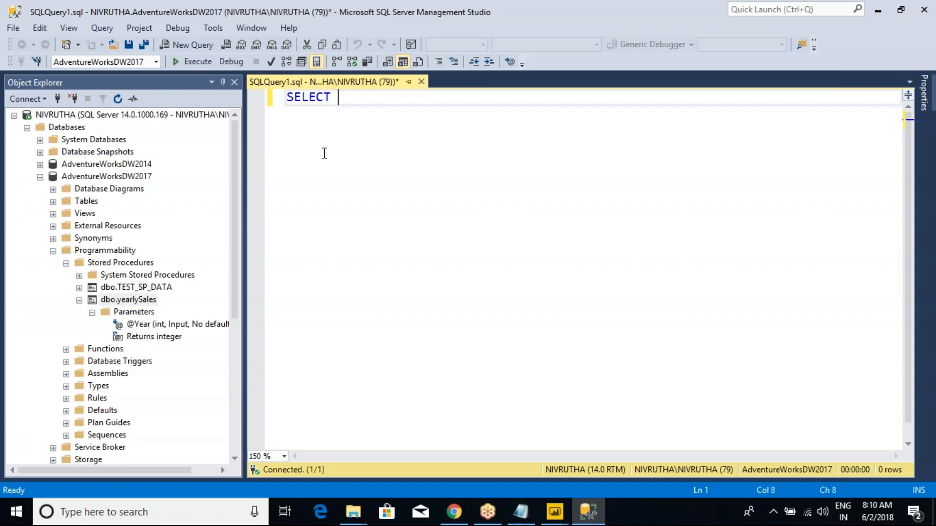
key(Return)
text(FROM)
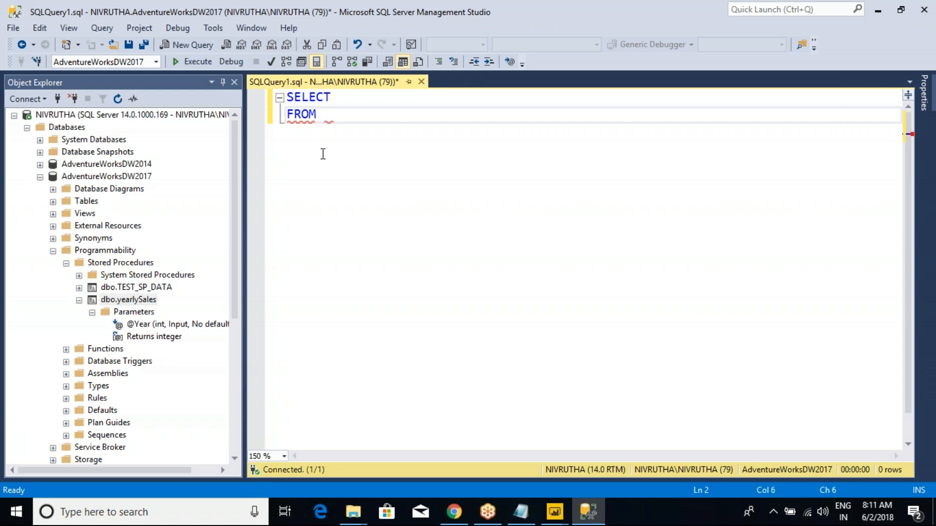
text(FACTINTER)
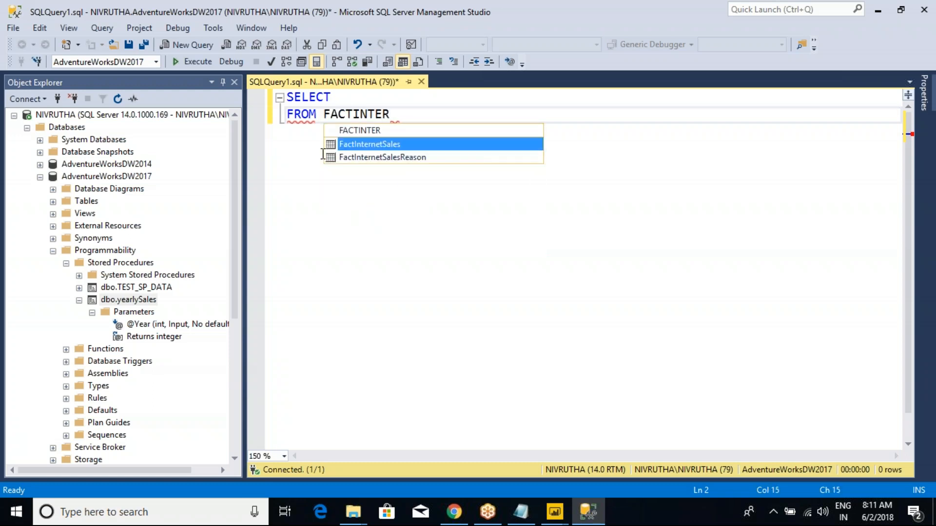
key(Tab)
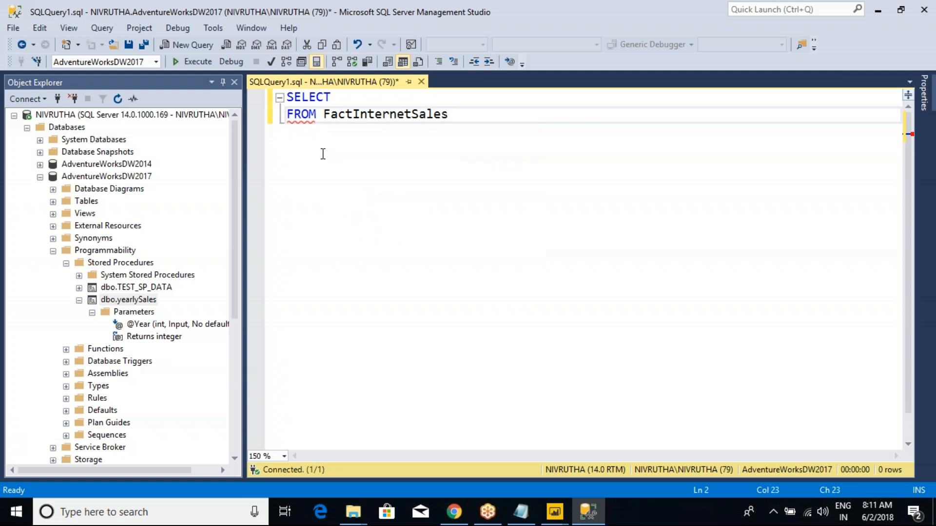
text(AS T)
key(Return)
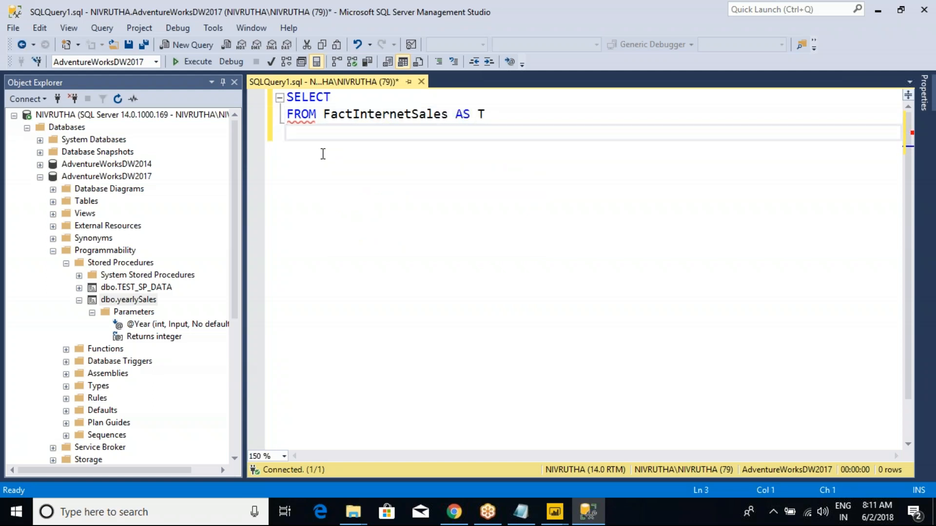
- Add an indented INNER JOIN to DimProduct AS P below the FROM line, ending with ON
text(IN)
text(NR JOIN)
key(BackSpace)
key(BackSpace)
key(BackSpace)
key(BackSpace)
key(BackSpace)
key(BackSpace)
text(ER JOIN )
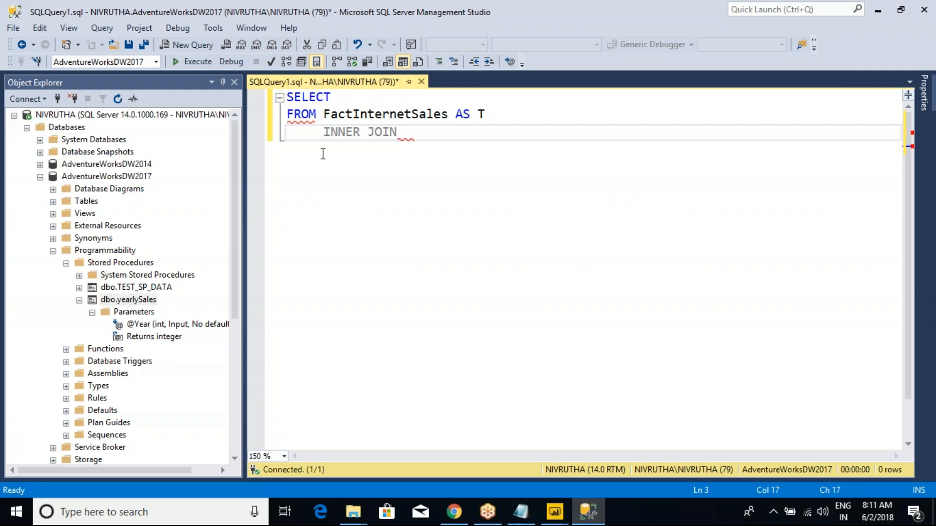
text(DIMPRO)
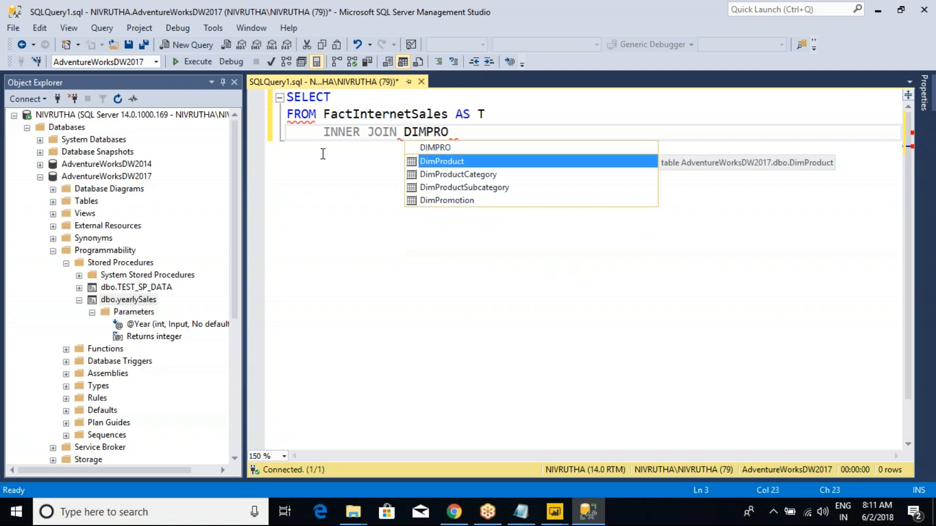
text( AS P ON T.PRO)
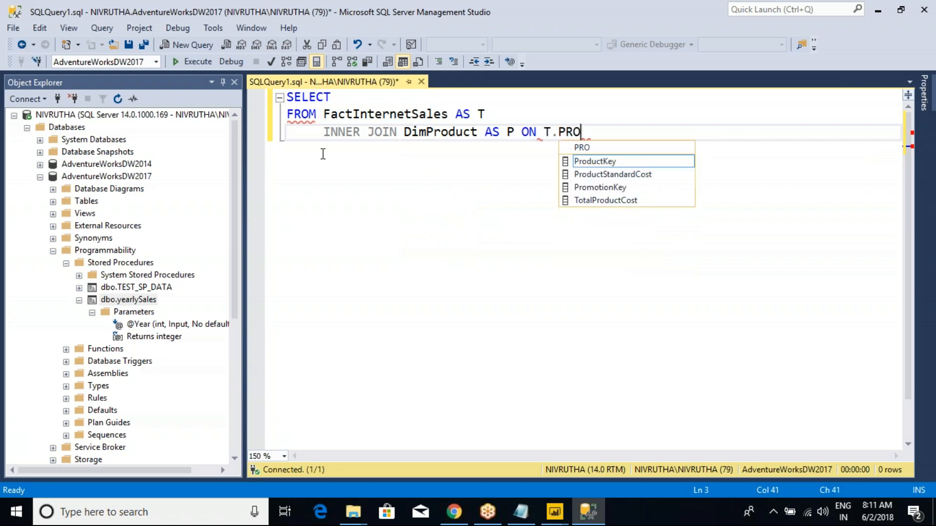
- Complete the DimProduct join with the condition T.ProductKey=P.ProductKey
key(Tab)
text(=)
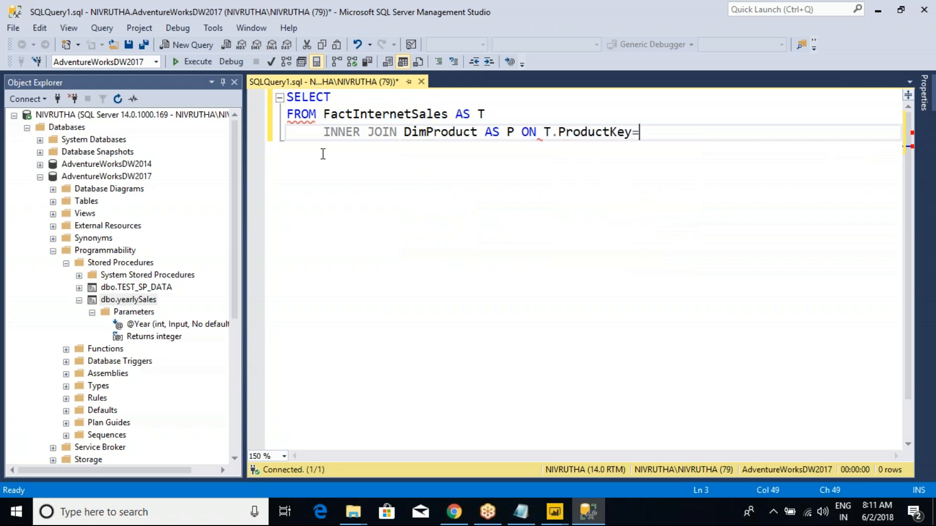
text(P.PRO)
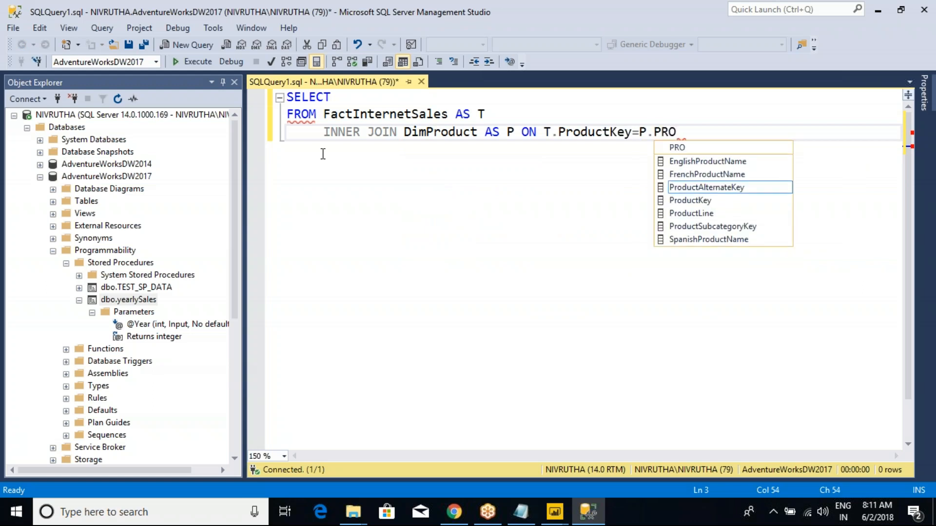
key(Down)
key(Tab)
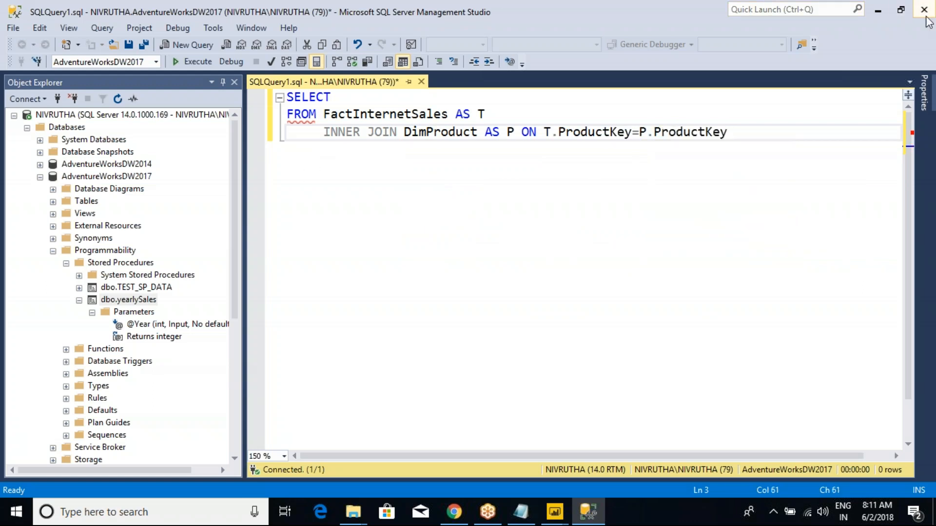
- Add P.EnglishProductName as the first column after SELECT and insert a new line below it
click(356, 98)
drag(735, 138, 287, 135)
click(347, 99)
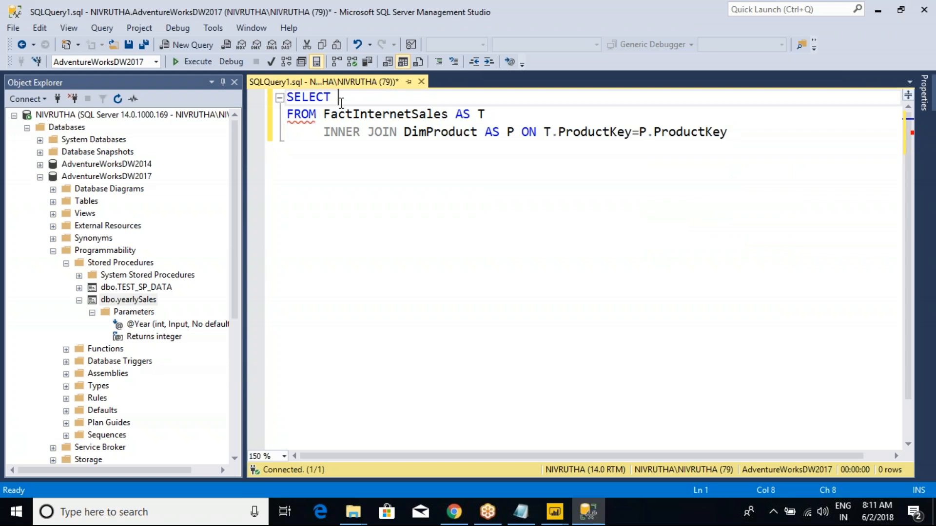
text(P)
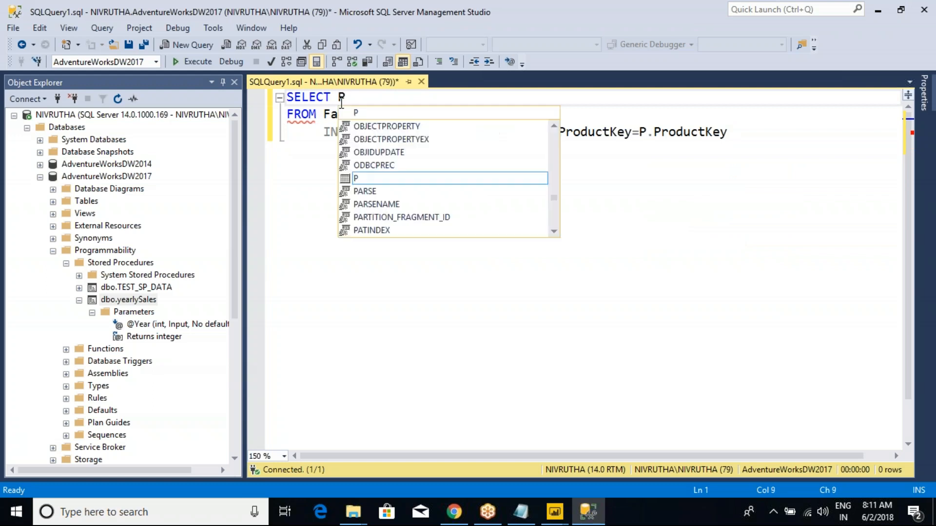
text(.ENG)
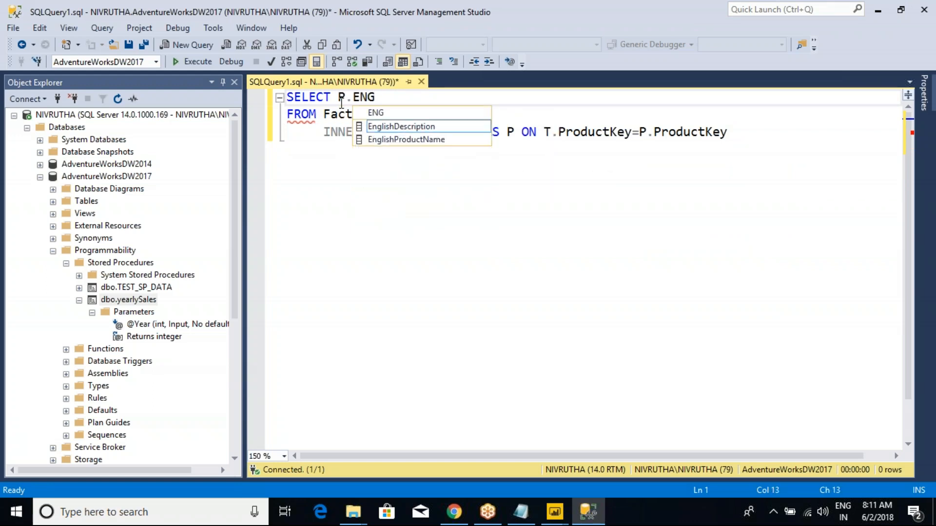
key(Down)
key(Return)
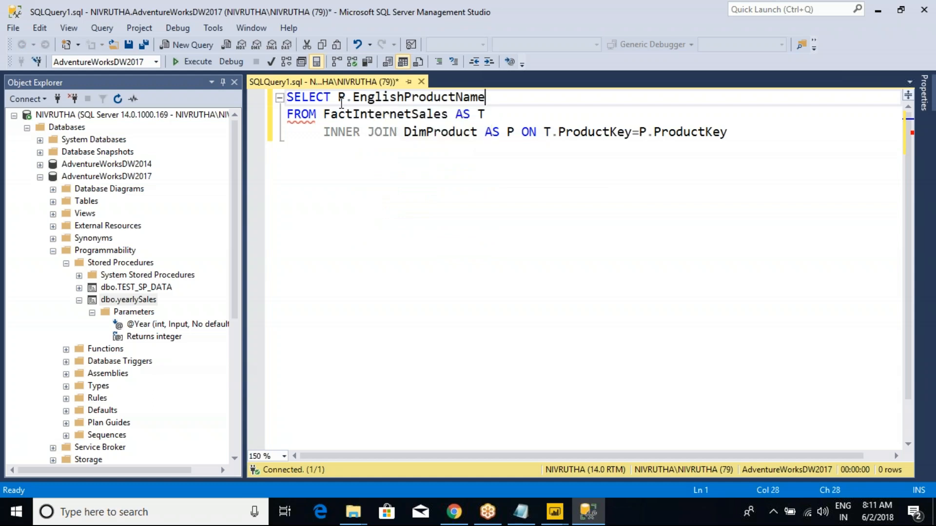
key(Return)
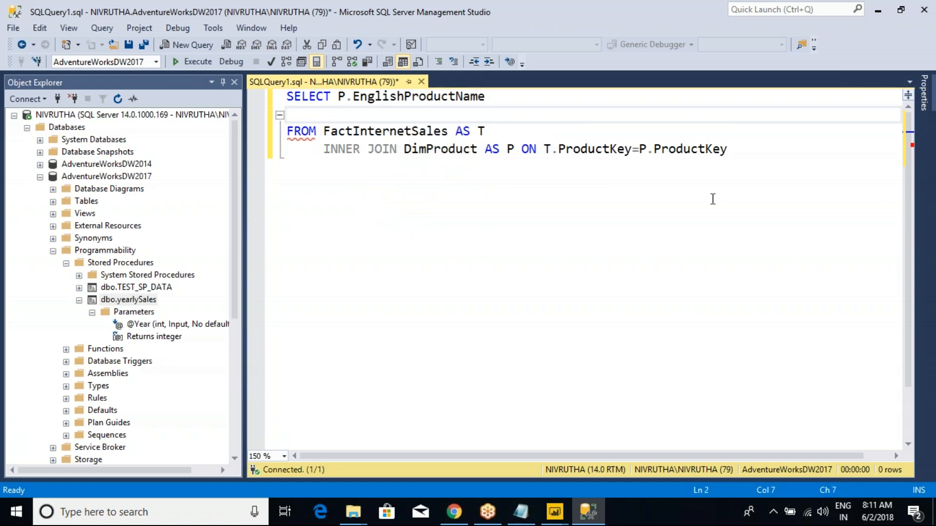
- Add Color as the second column of the SELECT list, preceded by a comma
text(,COLO)
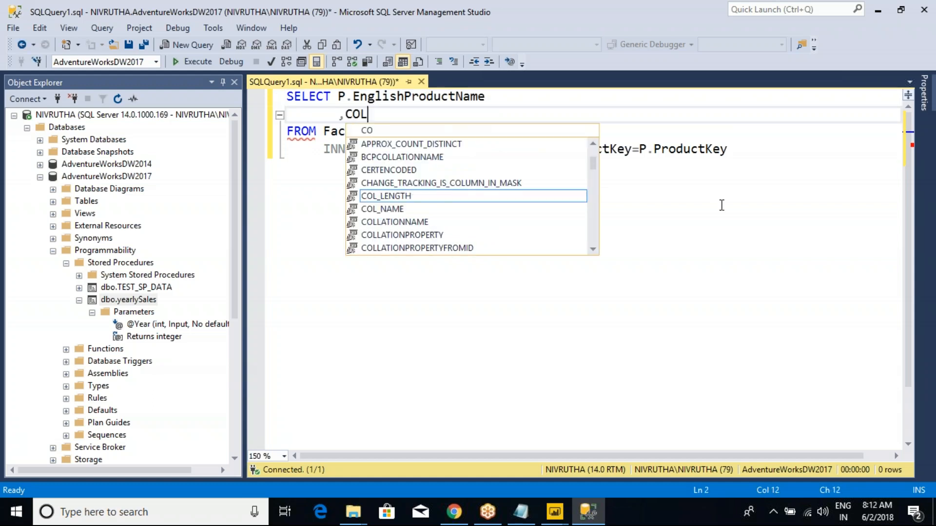
key(Down)
key(Return)
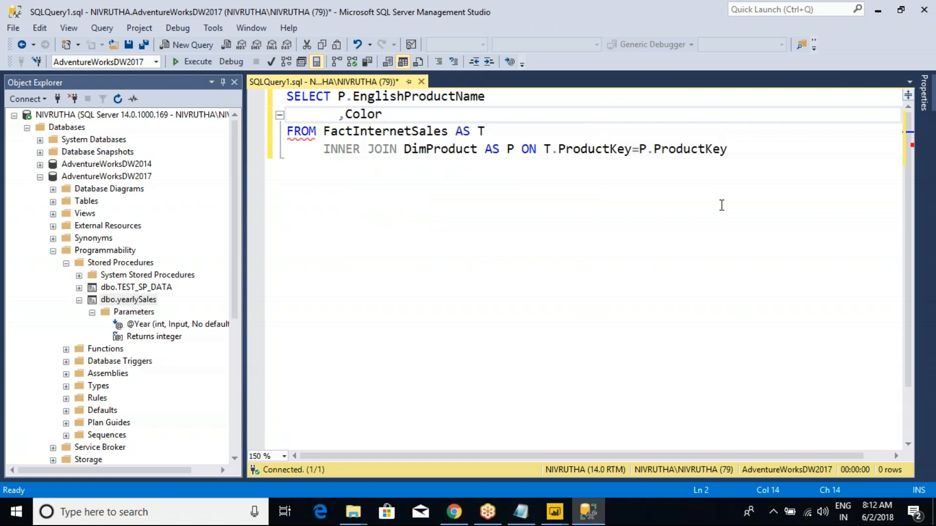
- Add OrderQuantity as the third column on its own comma-led line and run the query
key(Return)
text(,ORDER)
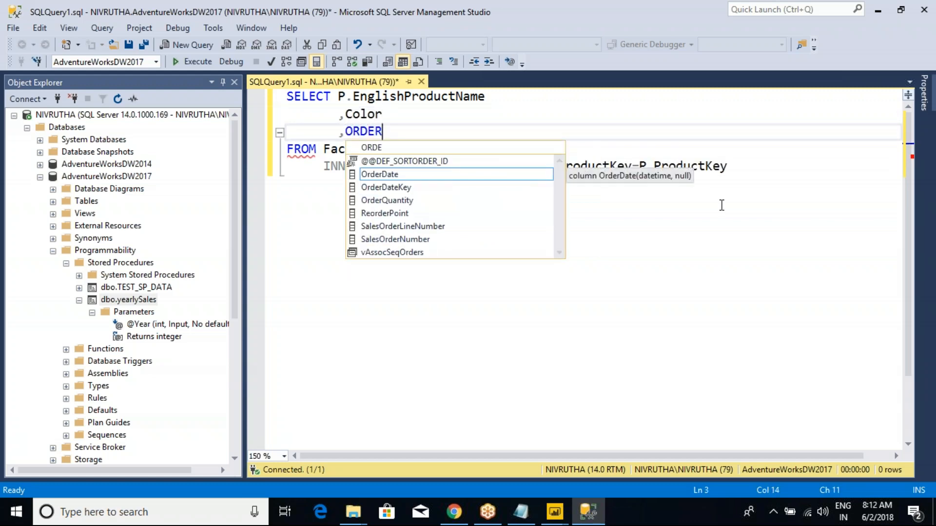
key(Down)
key(Down)
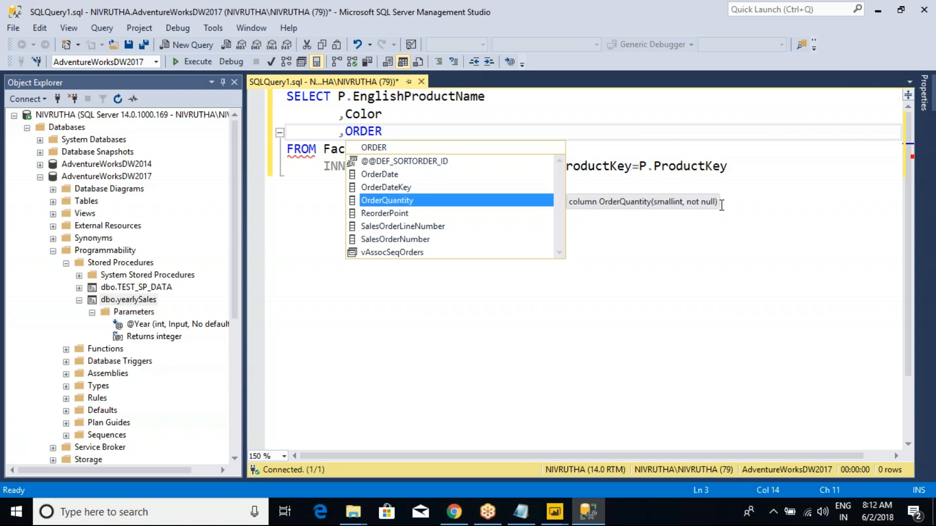
key(Return)
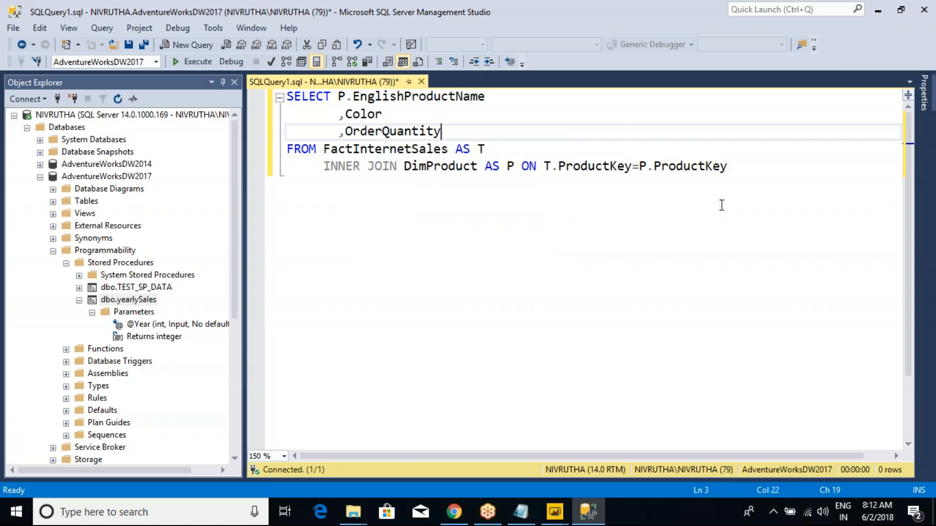
key(F5)
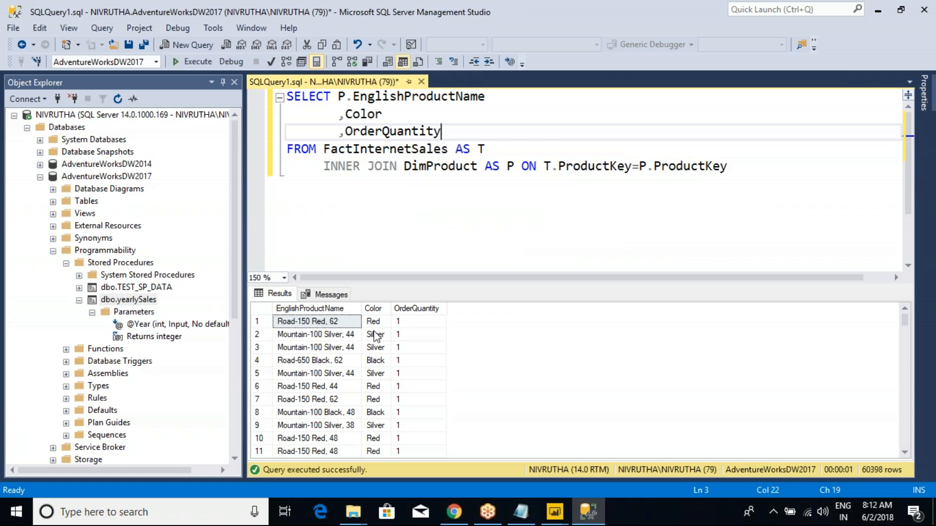
- Append an ORDER BY 1,2 line below the join, run the query and check the sorted rows
click(735, 170)
key(Return)
key(shift+Home)
text(ORDER BY )
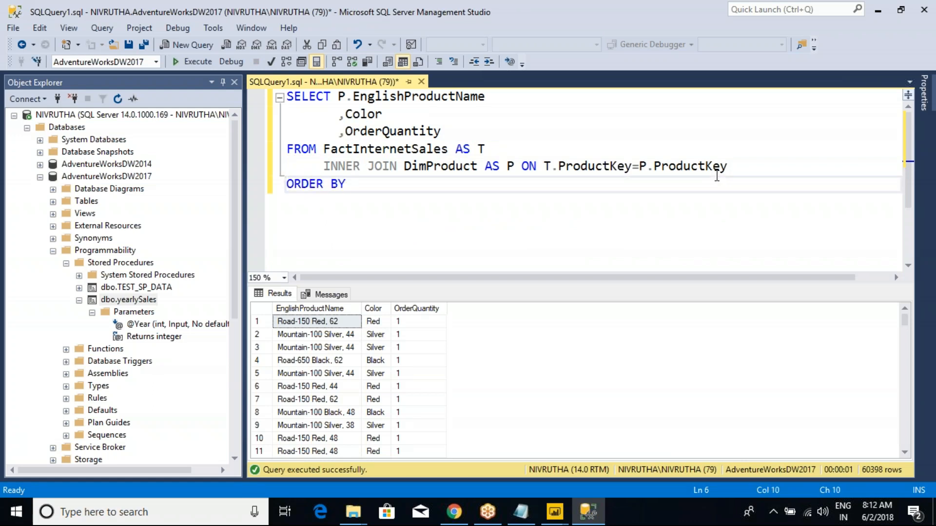
text(1,2)
key(F5)
drag(359, 185, 368, 184)
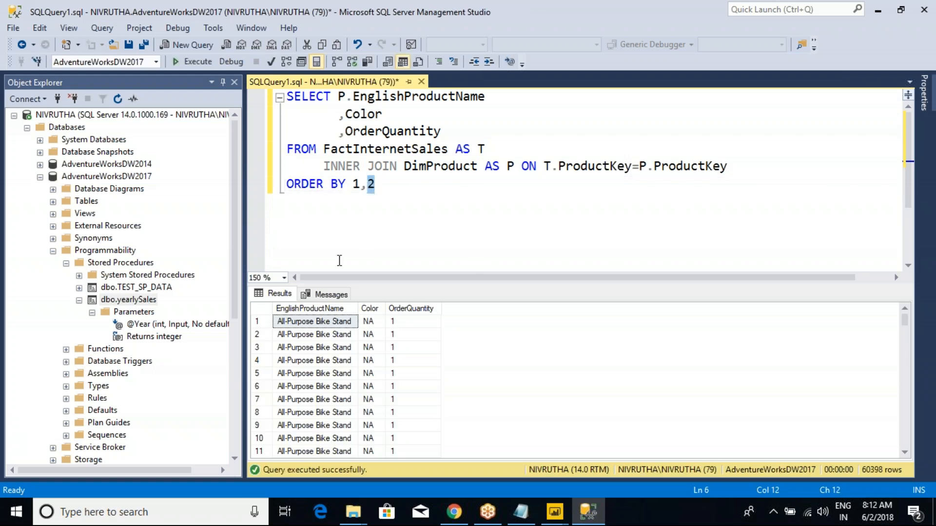
click(319, 323)
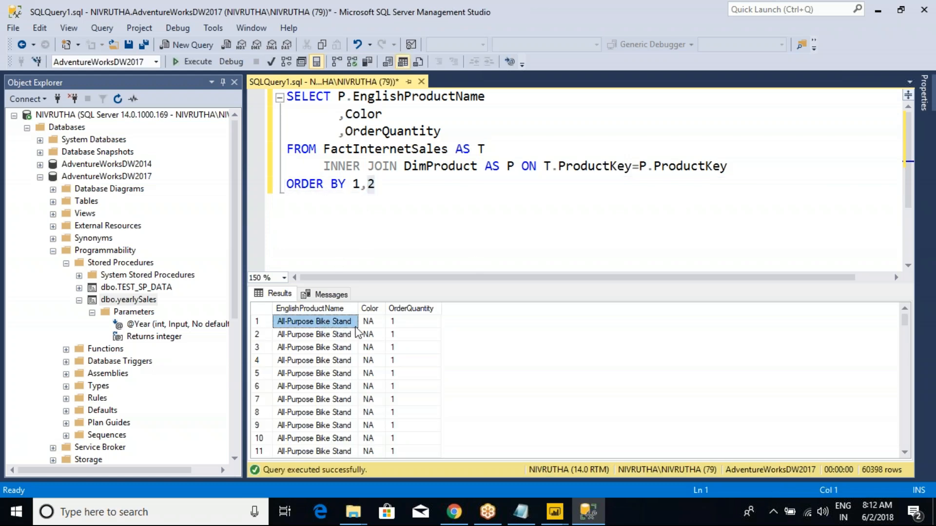
shift+click(371, 322)
drag(402, 322, 398, 427)
click(382, 341)
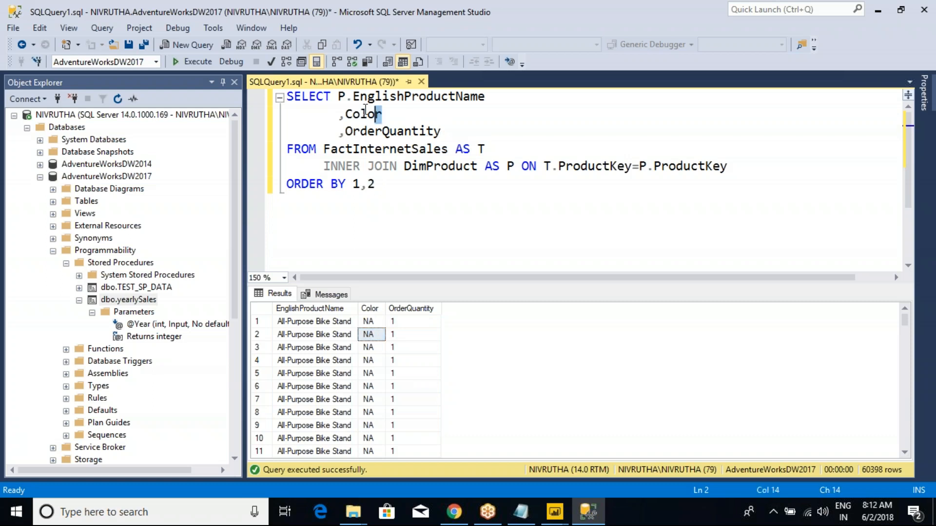
- Add a GROUP BY clause on P.EnglishProductName and Color above ORDER BY, starting at the margin with Color aligned beneath the first column
drag(382, 114, 335, 96)
key(ctrl+c)
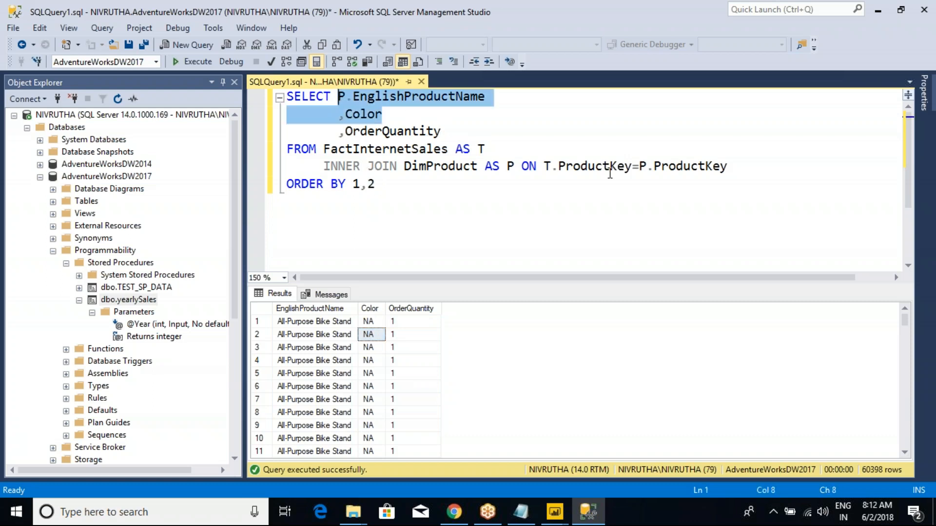
click(729, 165)
key(Return)
text(GROUP BY)
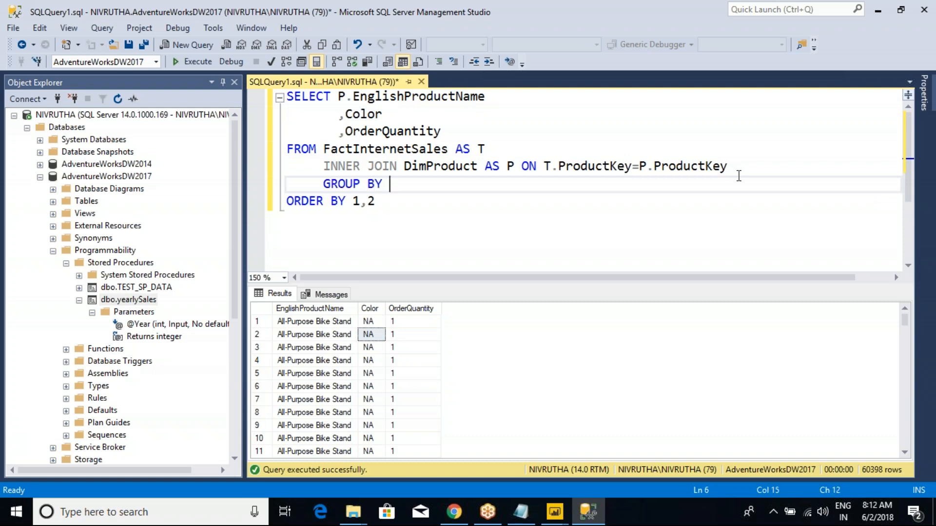
key(ctrl+v)
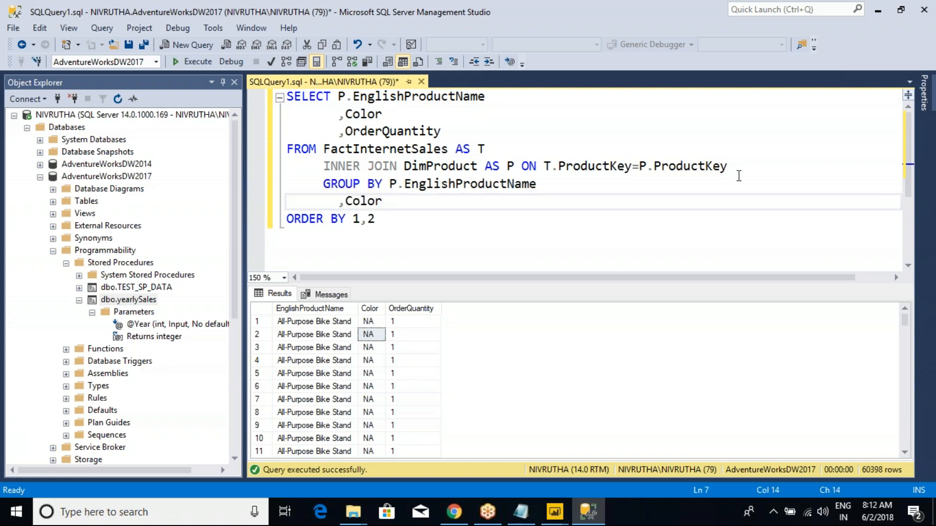
drag(317, 185, 283, 189)
key(BackSpace)
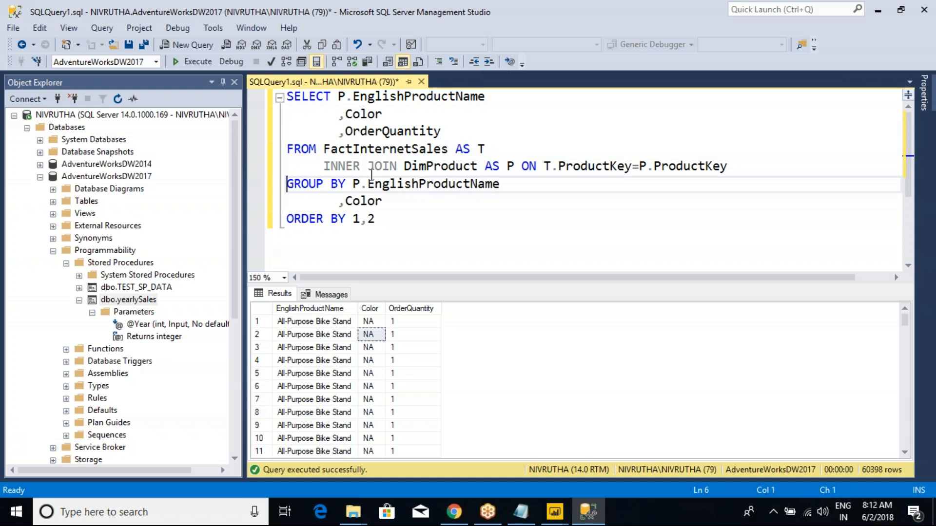
click(339, 201)
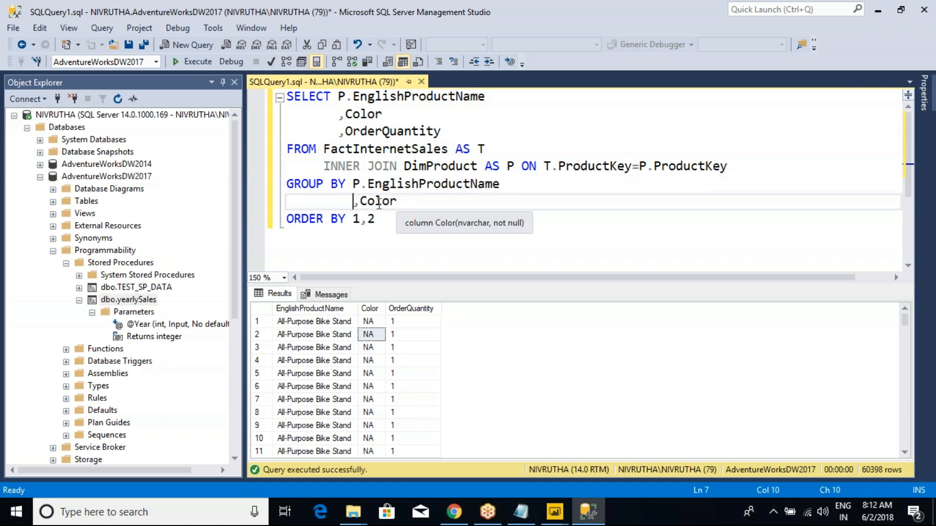
- Wrap the OrderQuantity column of the SELECT list in SUM()
click(345, 132)
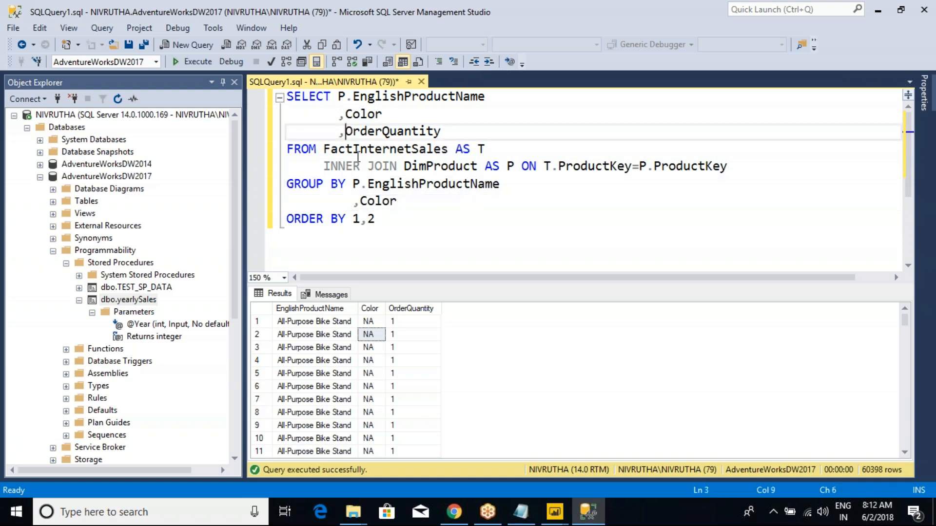
text(SUM()
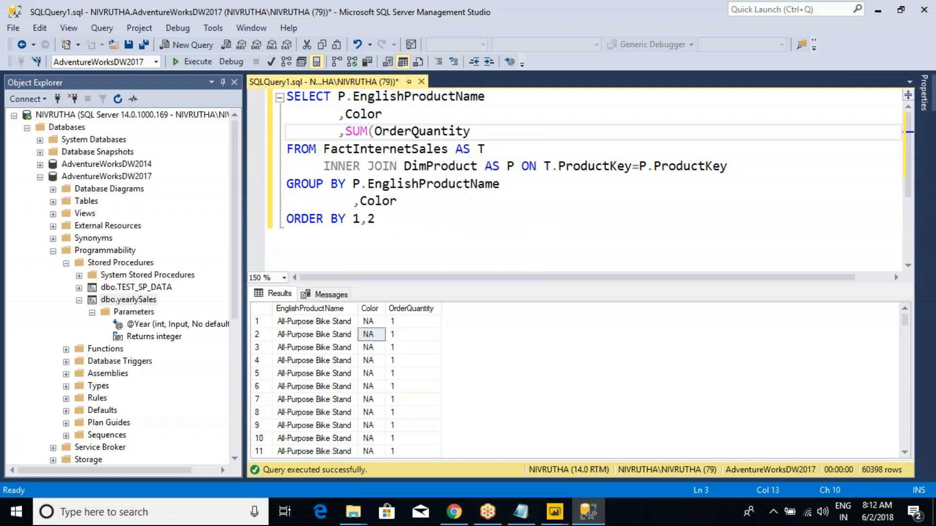
double_click(382, 132)
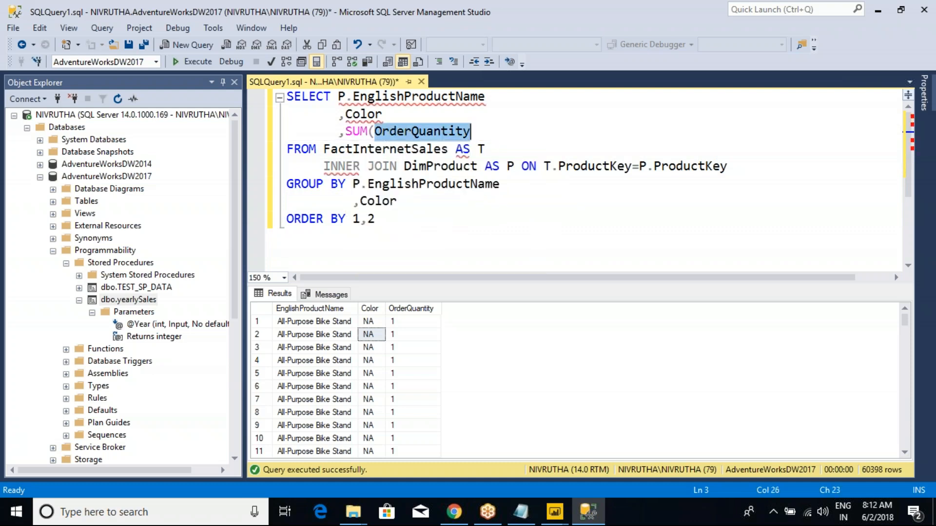
click(501, 131)
text())
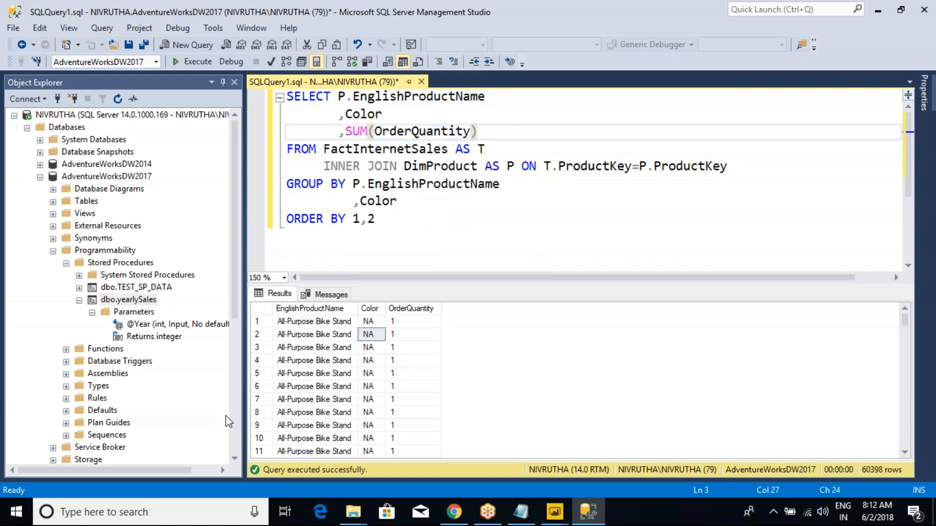
- Review the ungrouped rows, alias the summed column AS OrderQuantity and run the query
click(316, 359)
drag(369, 322, 324, 443)
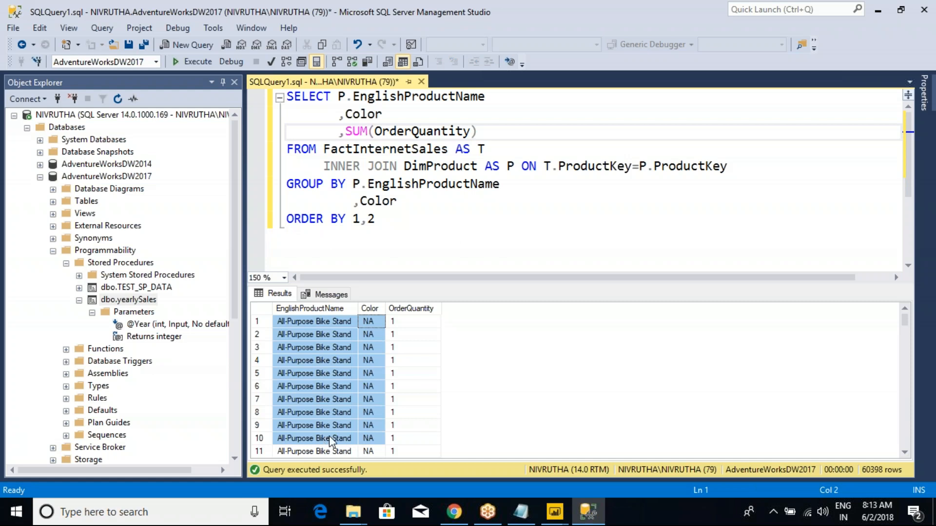
drag(394, 322, 415, 425)
click(463, 218)
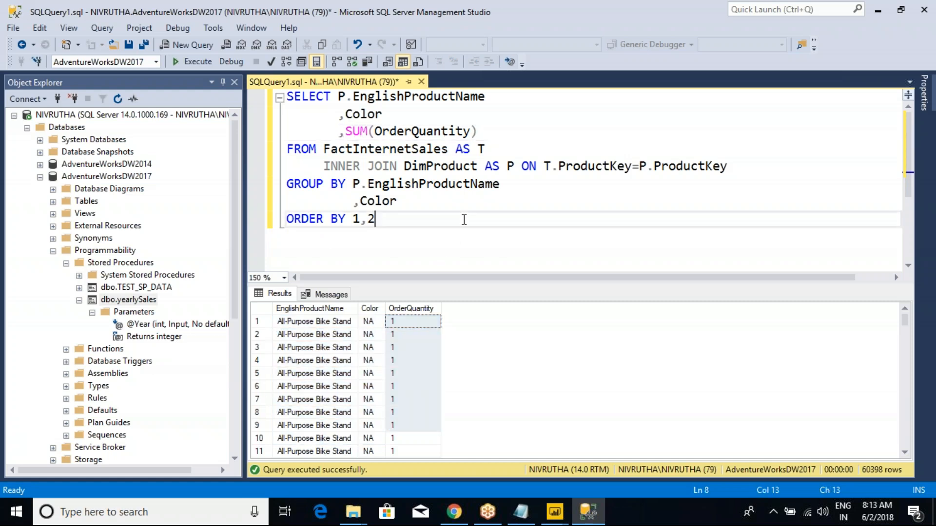
click(488, 131)
text(AS OrderQuantity)
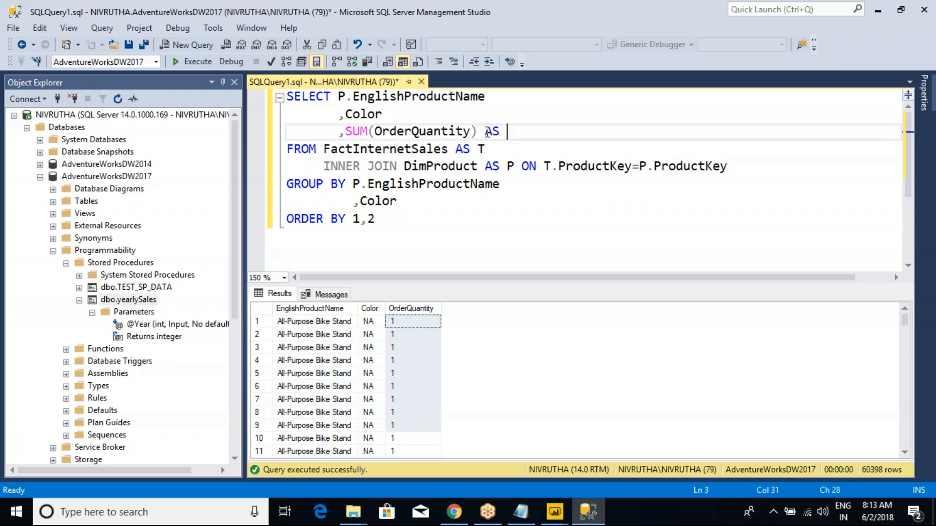
click(193, 62)
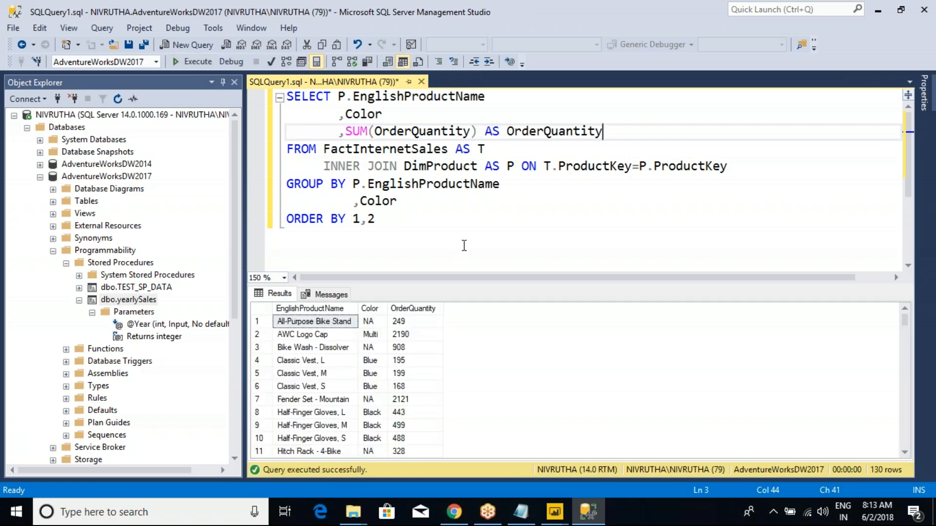
- Examine the color and total order quantity of each product in the grouped results, including the Classic Vest sizes
click(370, 322)
click(405, 322)
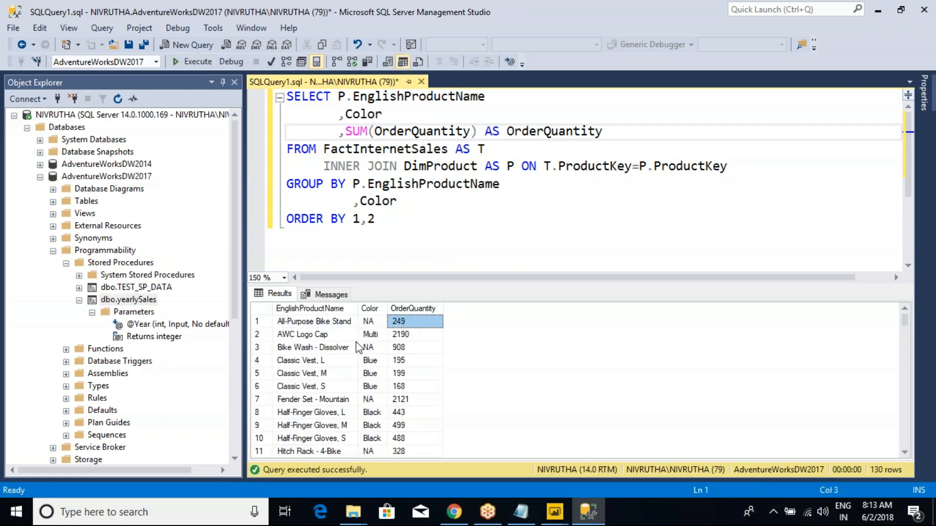
click(371, 336)
click(412, 337)
click(369, 365)
click(405, 365)
click(375, 376)
click(320, 376)
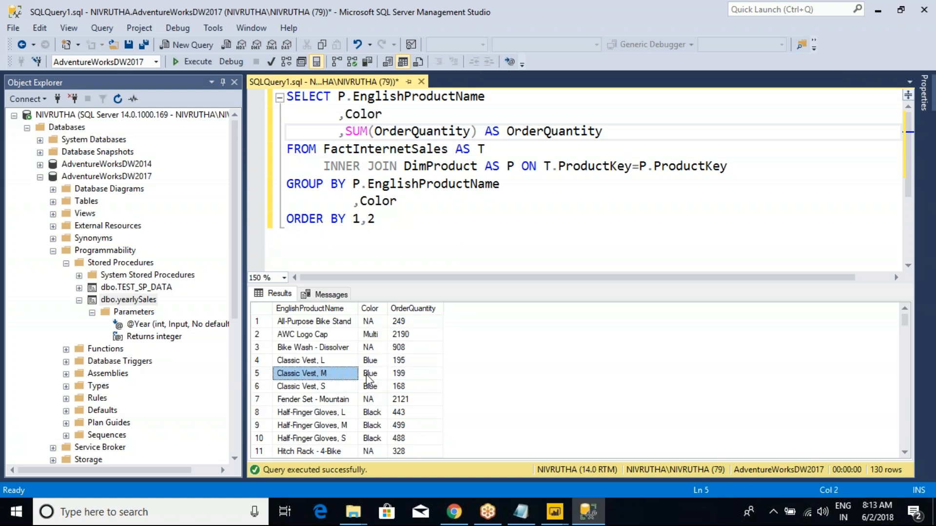
click(399, 377)
click(376, 387)
click(326, 387)
click(404, 387)
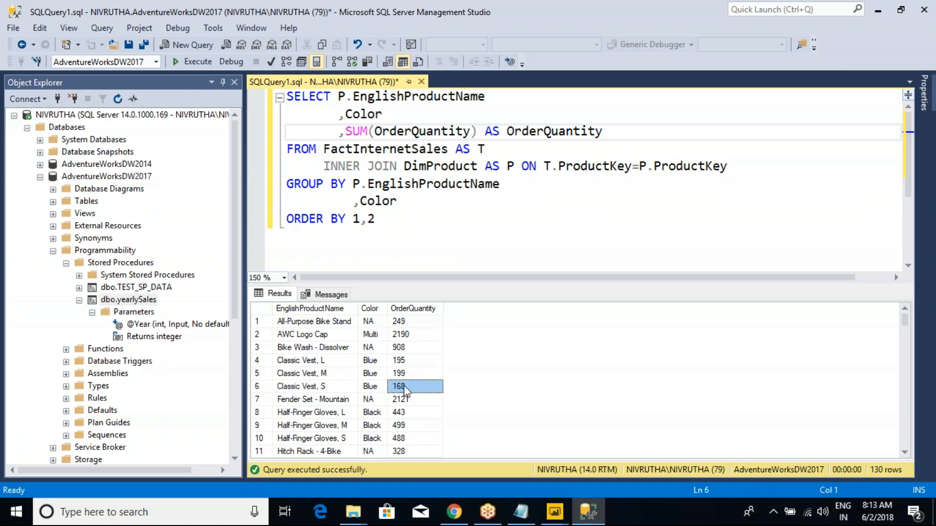
click(264, 309)
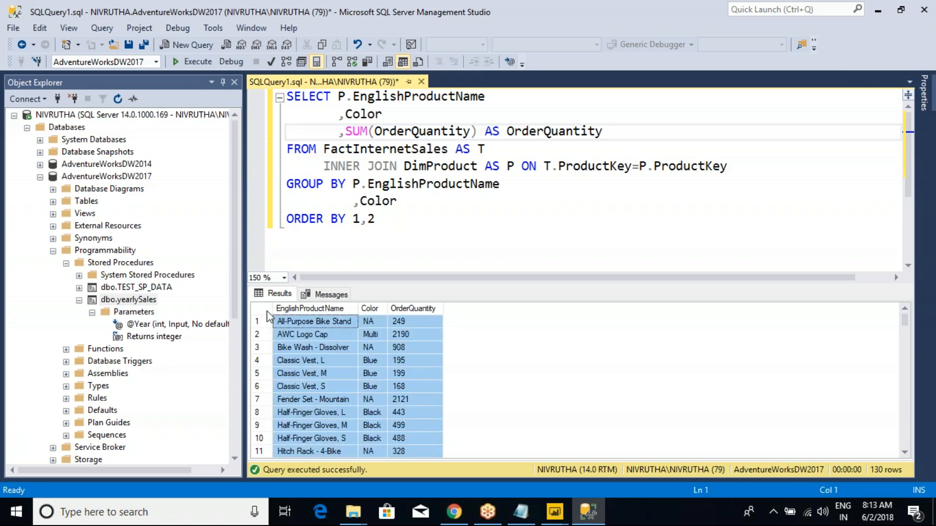
- Hide the query results and insert an empty line above the SELECT statement
click(404, 226)
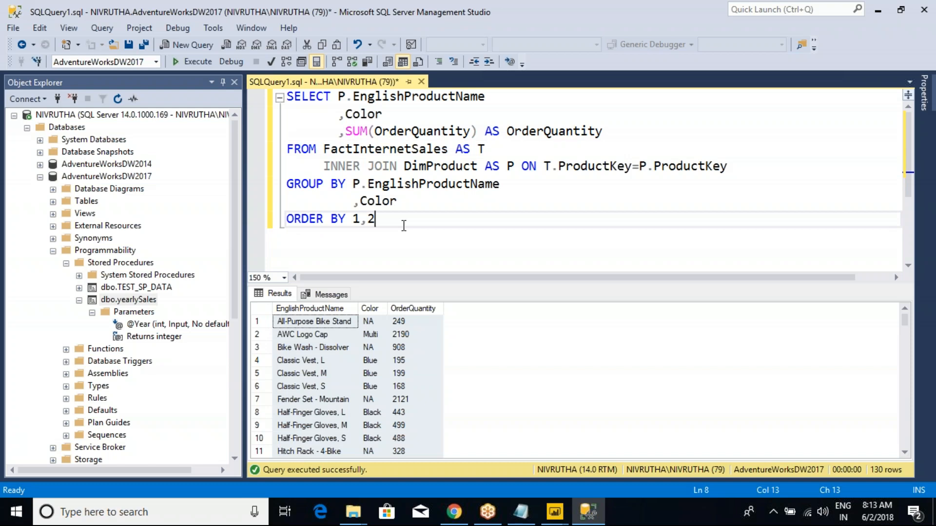
key(ctrl+r)
click(287, 97)
key(Return)
key(Up)
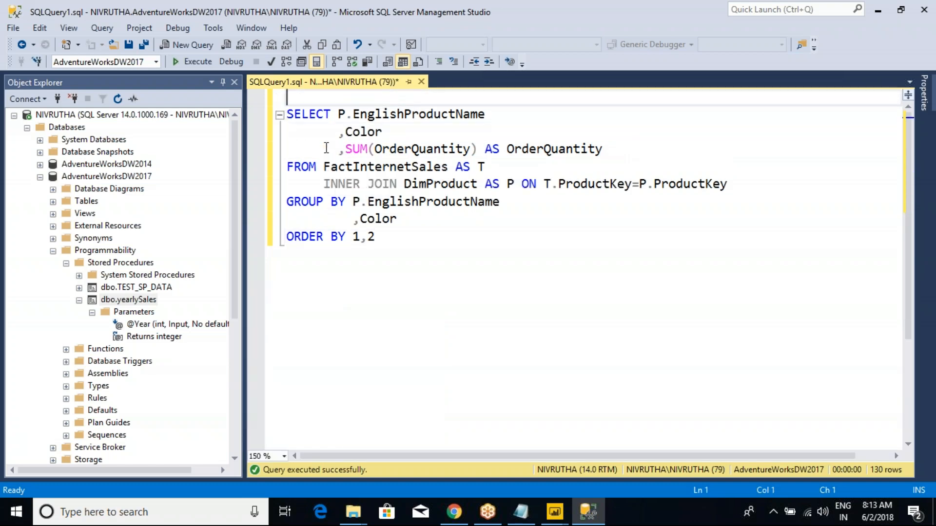
- Write the header CREATE PROCEDURE Prod_SalesData on the empty line above SELECT
text(CREATE PRO)
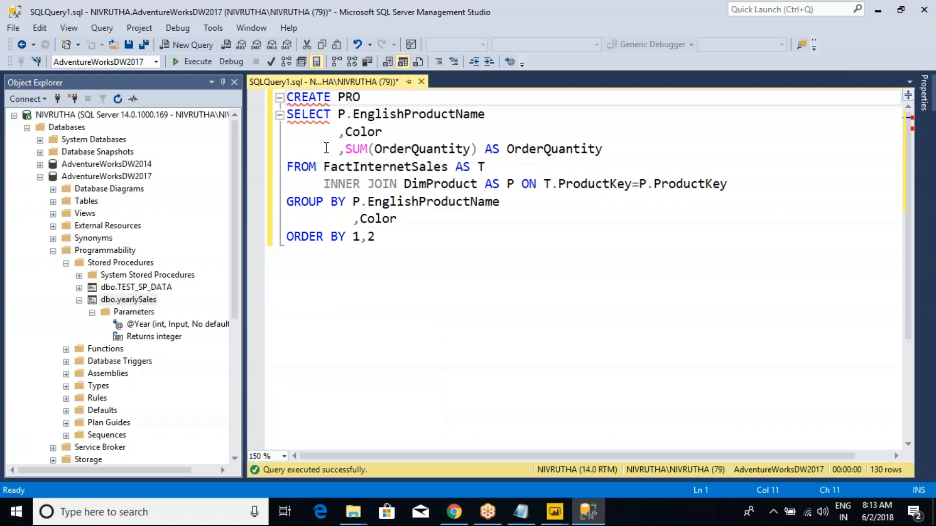
text(CEDURE )
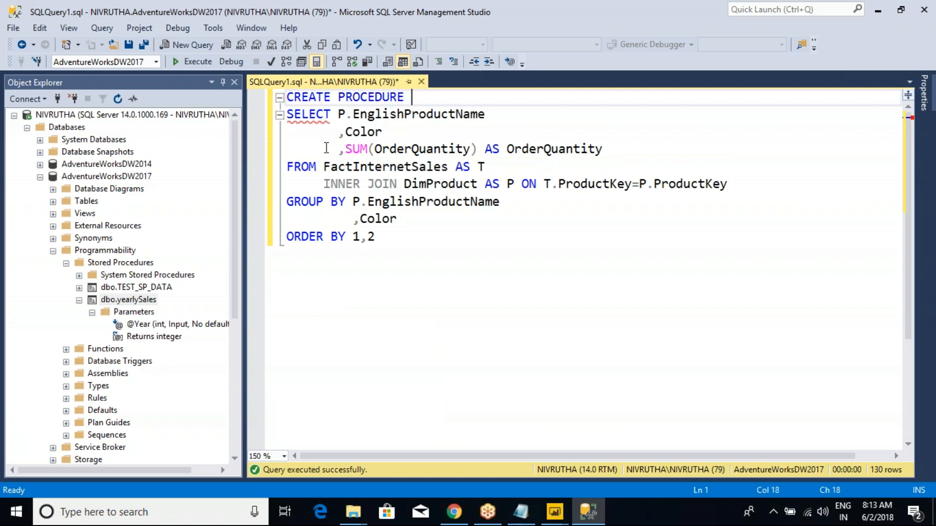
text(prod_SalesData)
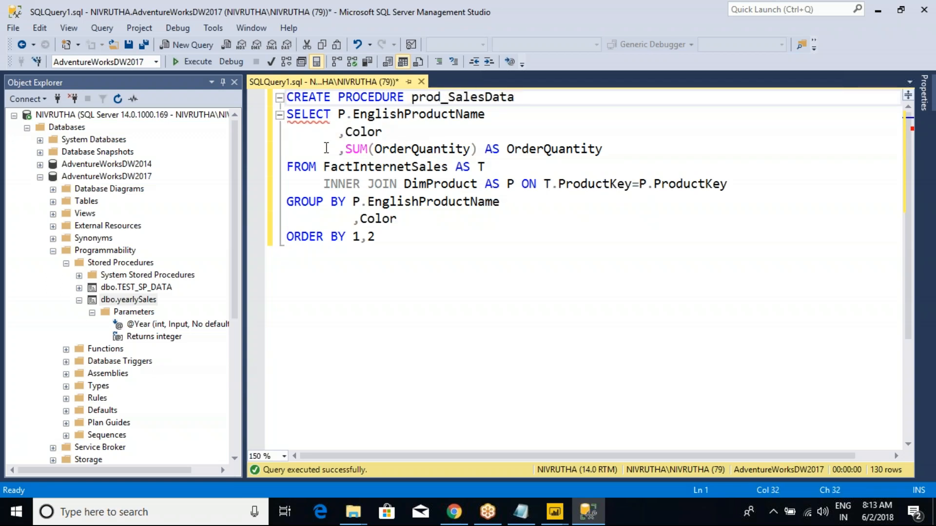
click(412, 100)
key(Delete)
text(P)
- Add AS and BEGIN on separate lines between the procedure header and the SELECT statement
click(527, 97)
key(Return)
text(as)
key(Return)
key(BackSpace)
key(BackSpace)
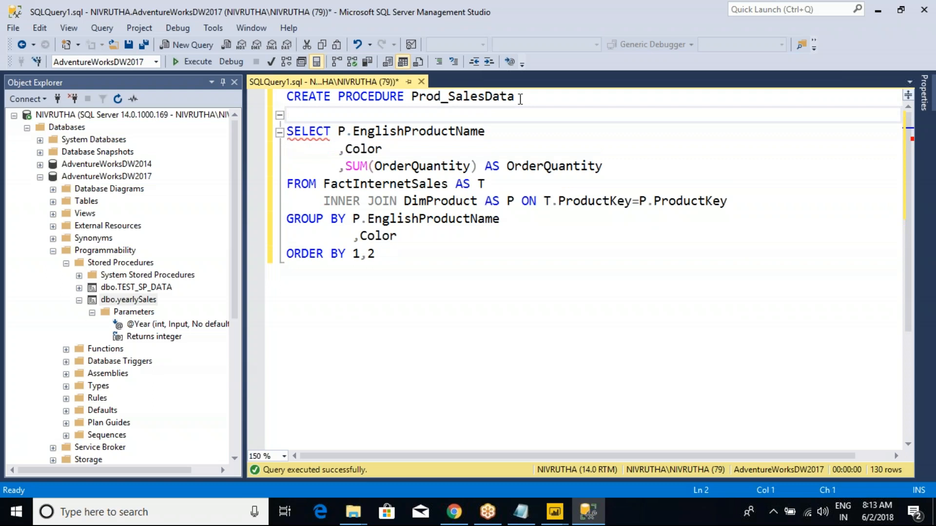
text(AS)
key(Return)
text(BEGIN)
- Close the procedure with END, one blank line below ORDER BY, and execute the script to create it
key(ctrl+End)
key(Return)
key(Return)
text(END)
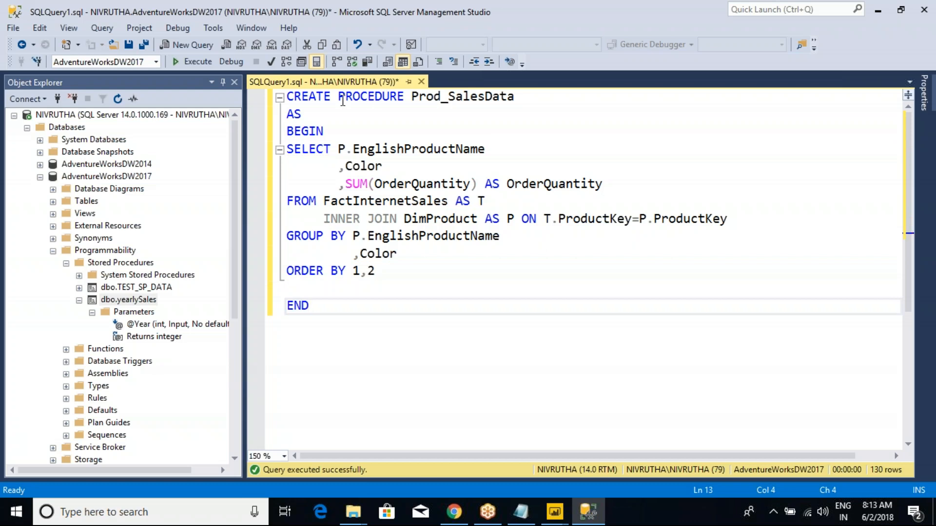
click(186, 66)
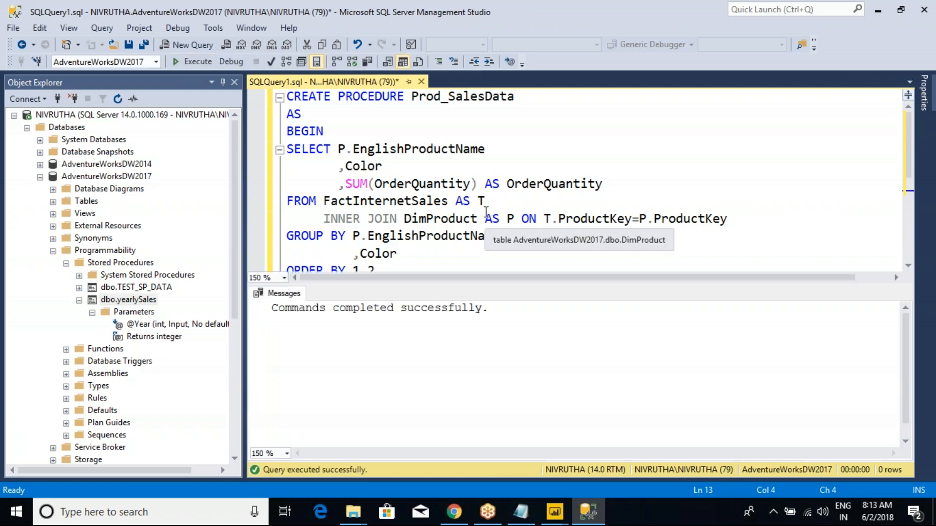
key(ctrl+r)
click(530, 100)
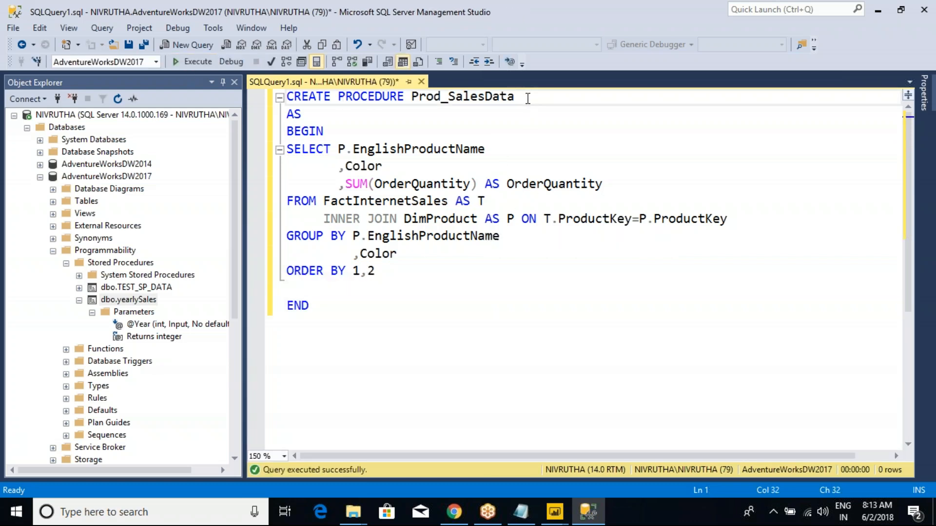
text(())
key(BackSpace)
key(BackSpace)
- Copy the procedure name Prod_SalesData from the header and open a new line two lines below END
double_click(482, 104)
key(ctrl+c)
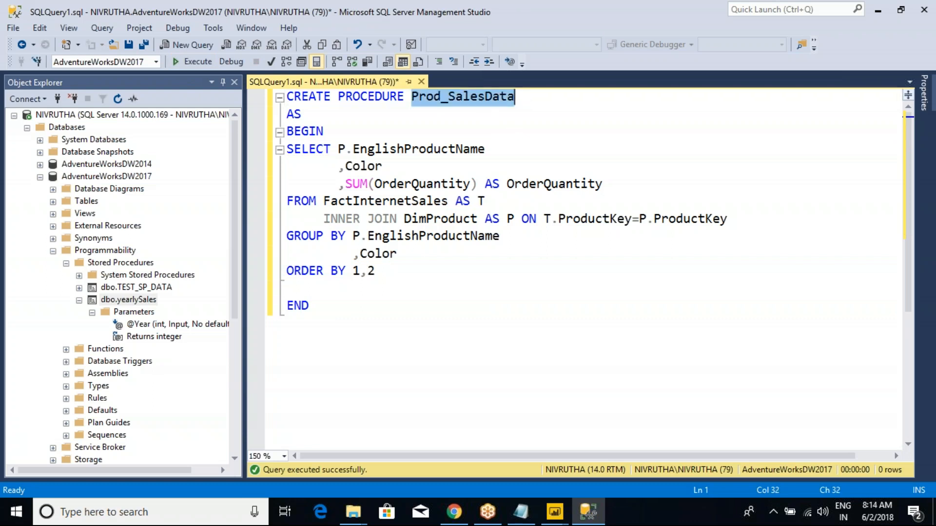
click(352, 317)
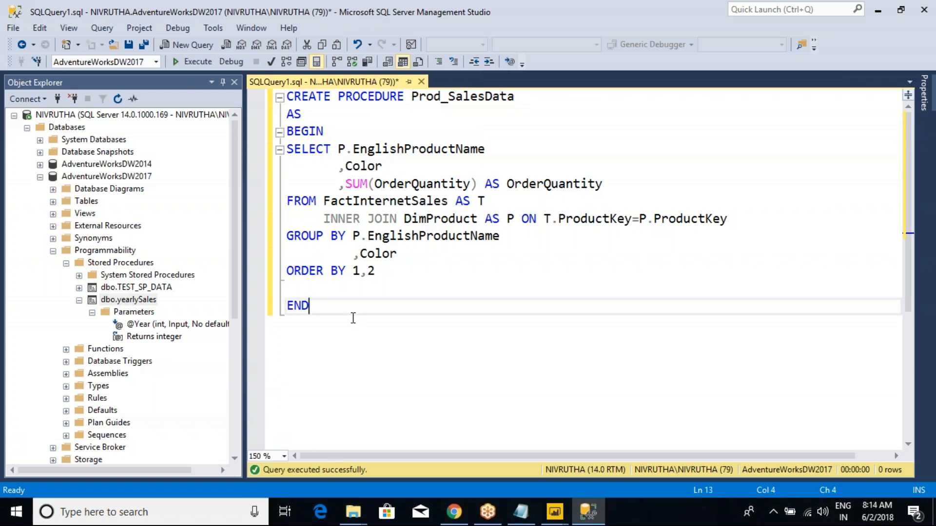
key(Return)
key(Return)
text(EXEC)
key(BackSpace)
key(BackSpace)
key(BackSpace)
key(BackSpace)
- Write the comment "-- HOW TO EXECUTE sp" below the procedure's END
text(-- )
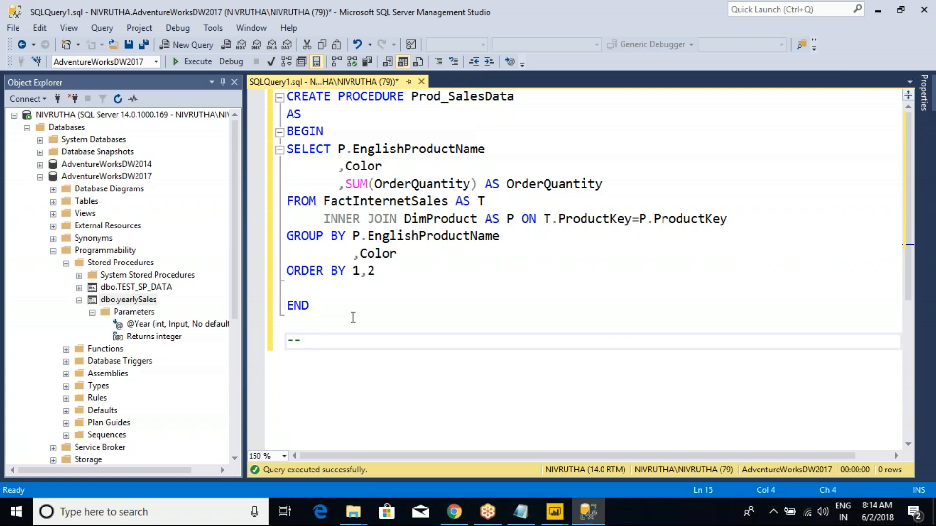
text(HOW TO )
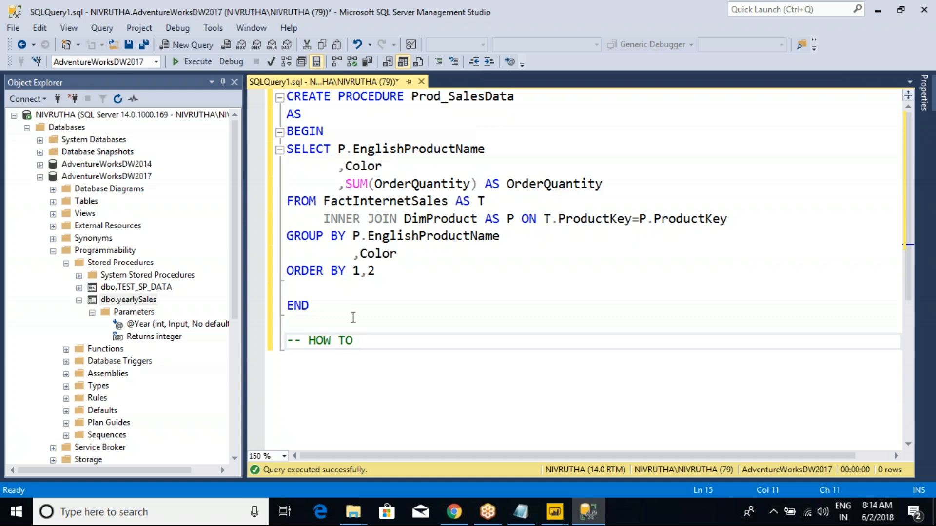
text(EXECUTE sp)
- Write EXEC Prod_SalesData on the line below the comment and execute only that statement
key(Return)
key(ctrl+v)
key(Home)
text(EXEC)
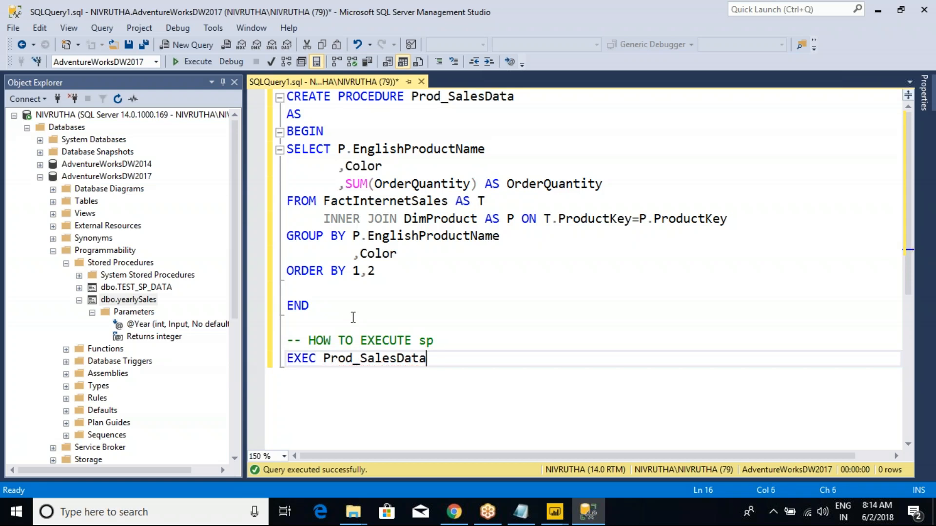
key(shift+Home)
scroll(342, 272, down, 4)
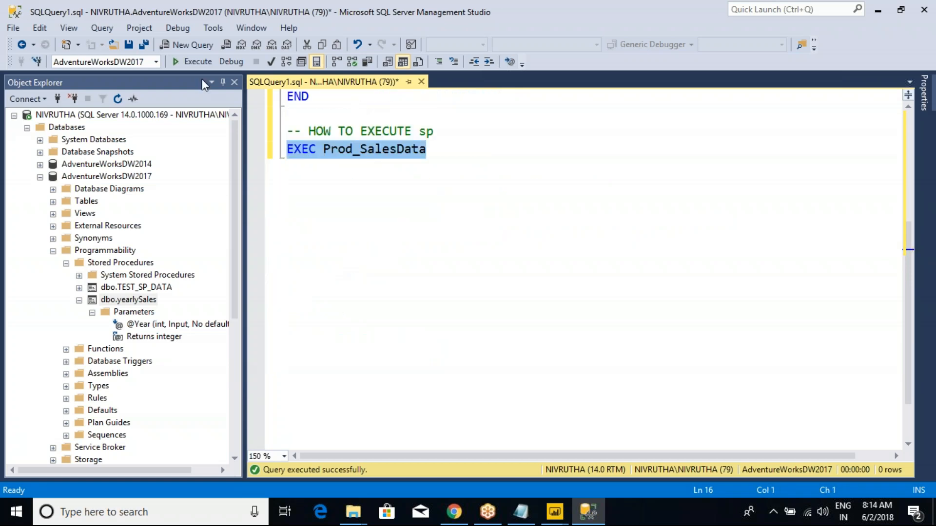
click(192, 61)
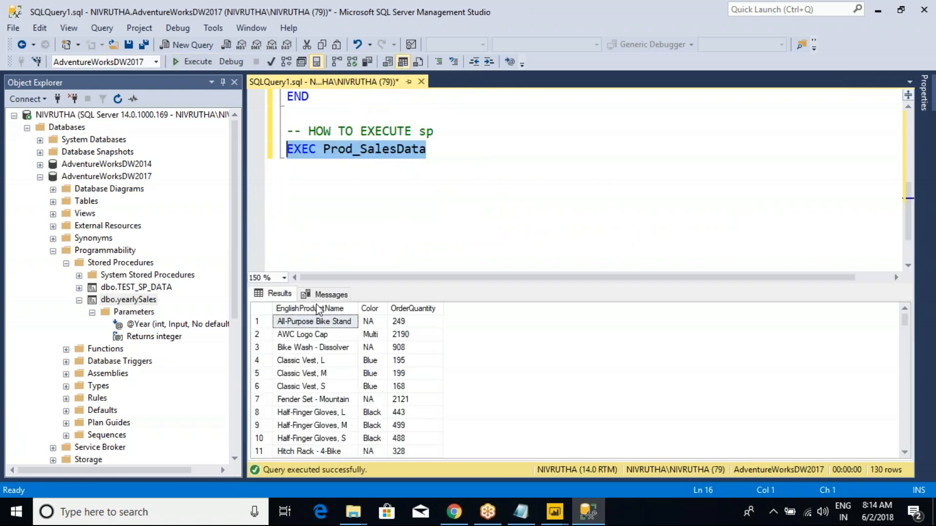
- Hide the query results and return to the CREATE PROCEDURE line at the start of the script
click(354, 192)
drag(428, 148, 267, 149)
key(ctrl+r)
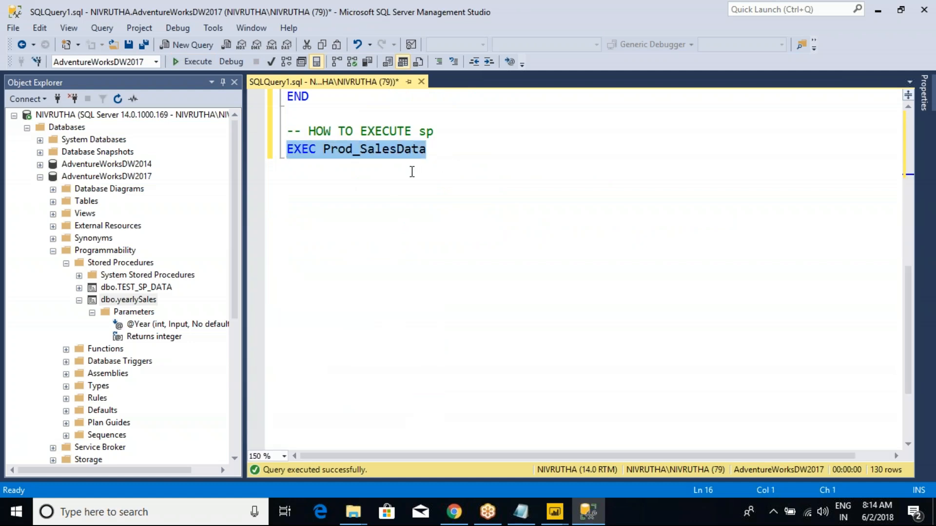
scroll(412, 171, up, 4)
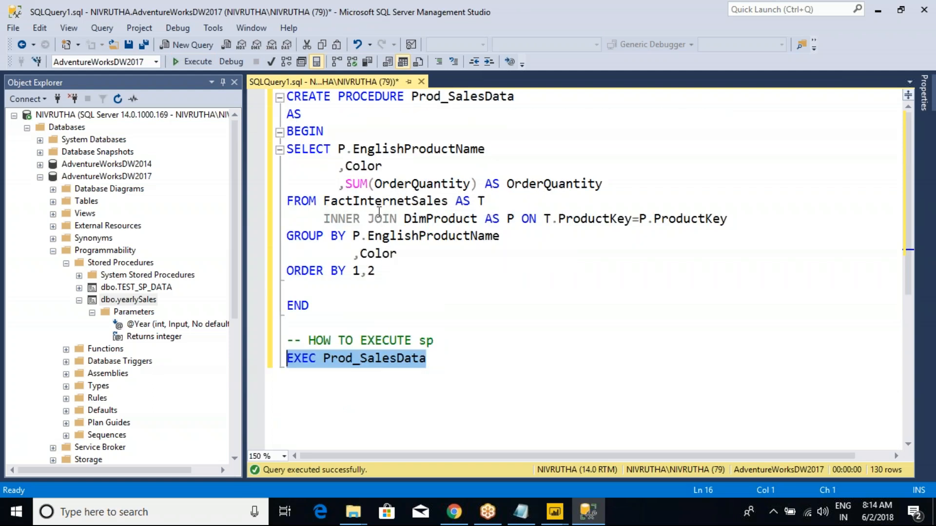
click(419, 96)
- Switch to Power BI and close the Power Query Editor and the report window of 9th_May_2018
click(546, 507)
click(589, 446)
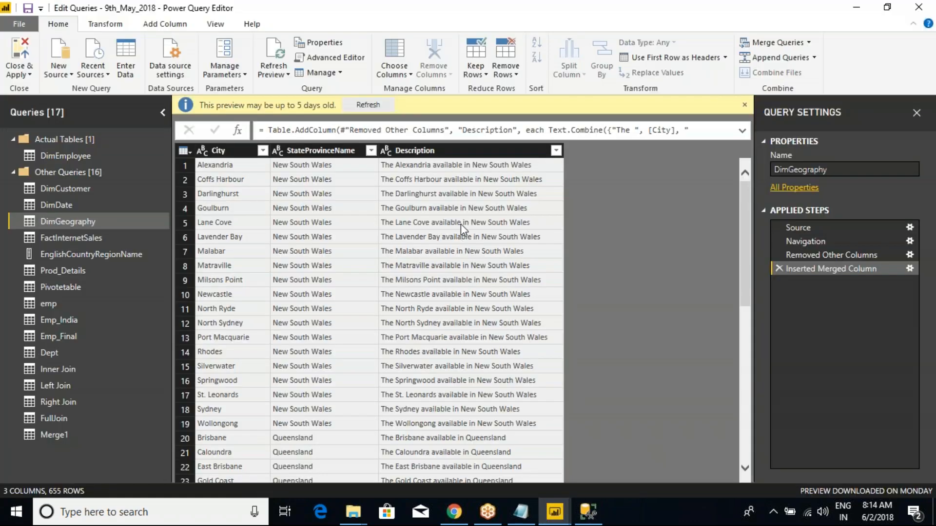
click(919, 8)
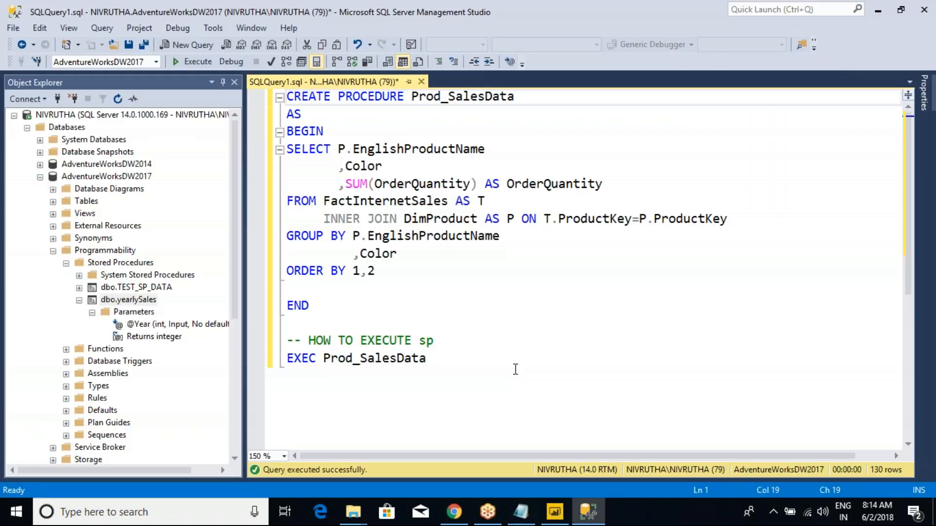
click(557, 517)
click(921, 8)
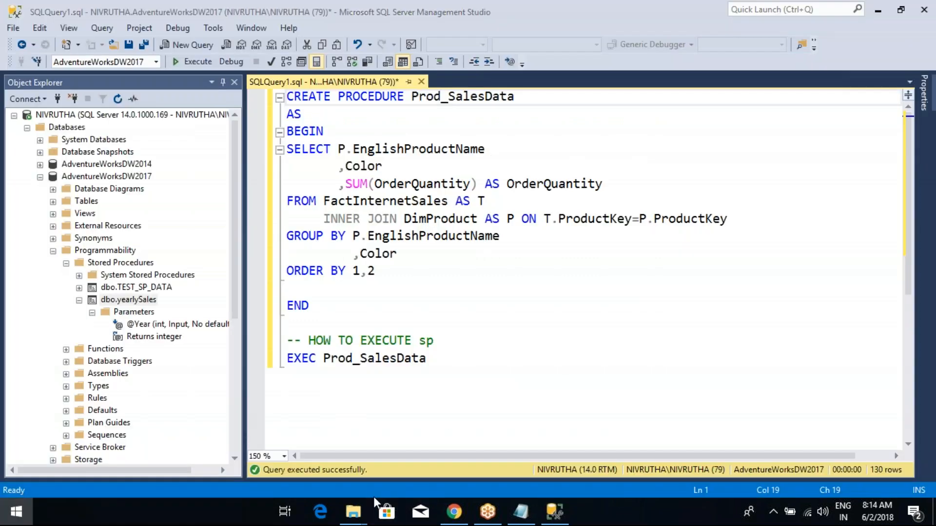
- Launch a new Power BI Desktop session and dismiss the welcome screen to reach a blank report
key(super)
text(POWER)
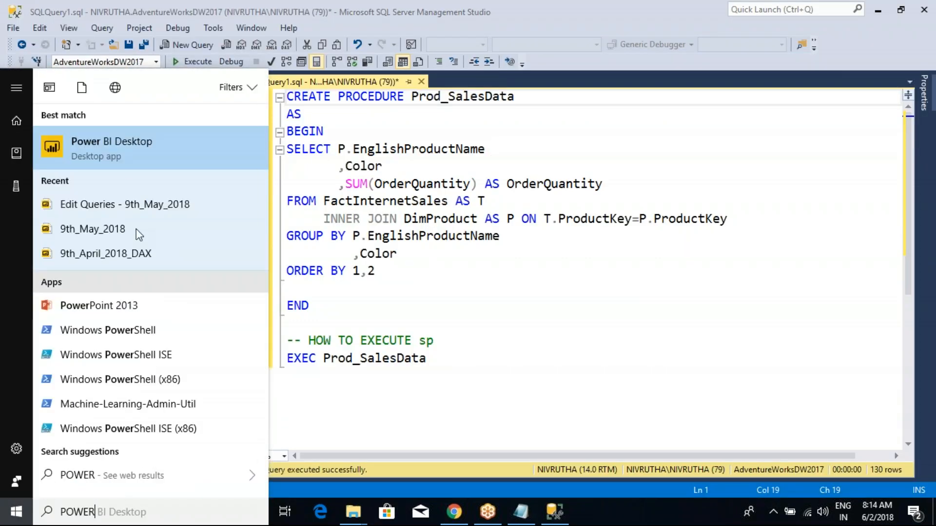
key(Return)
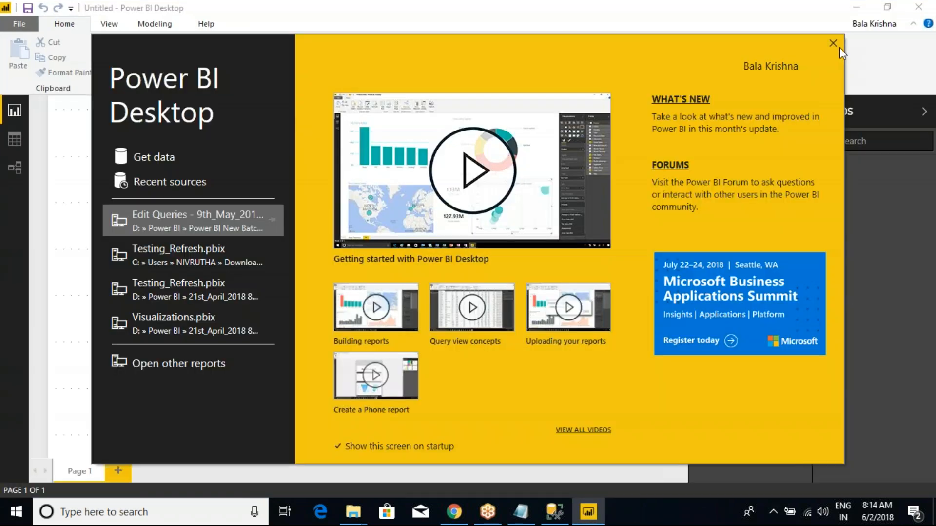
click(833, 44)
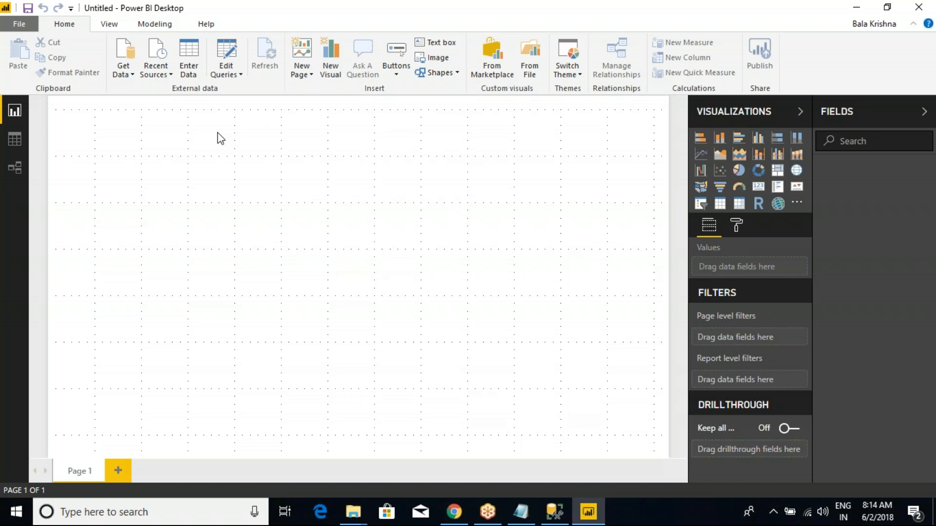
- Connect to the local SQL Server in Import mode and expand the AdventureWorksDW2017 database
click(134, 75)
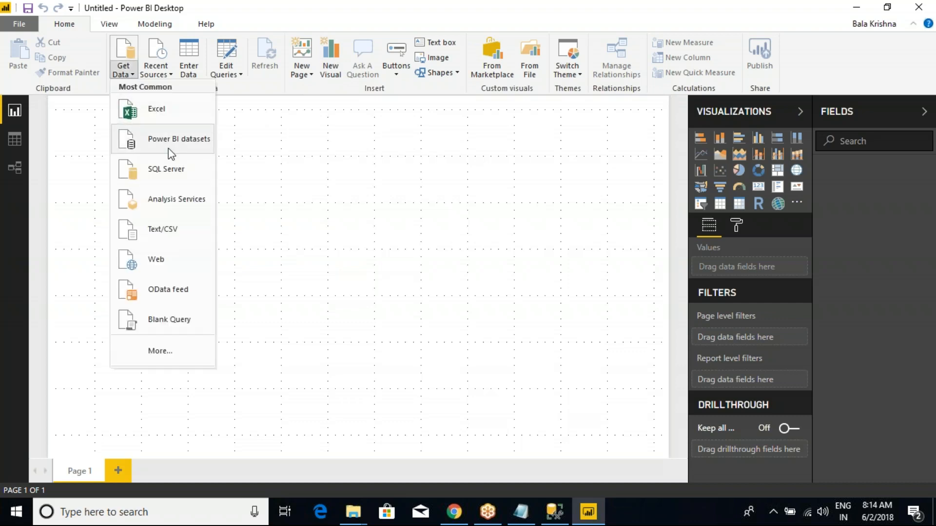
click(171, 171)
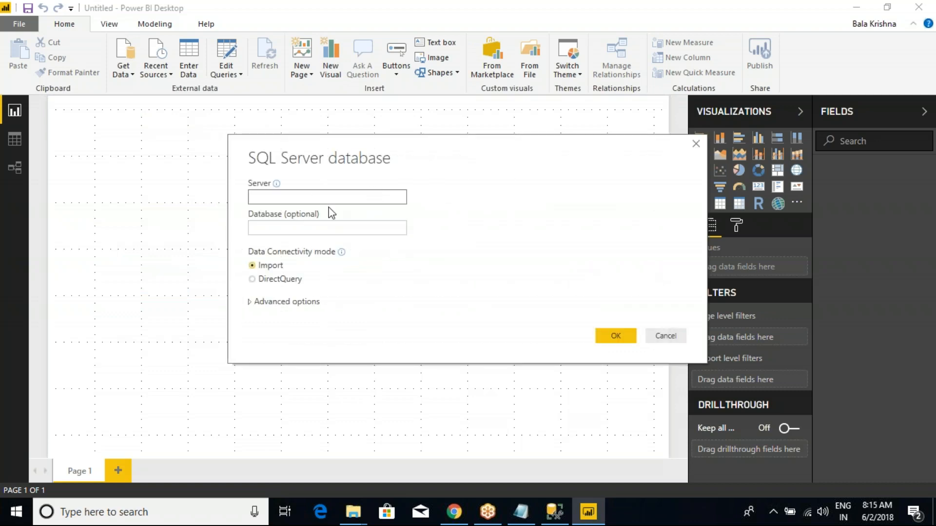
click(614, 333)
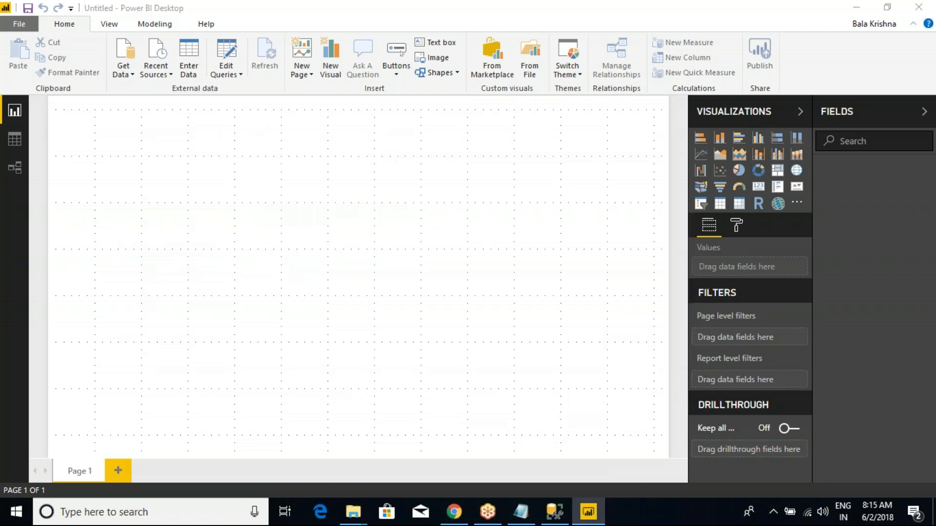
click(199, 139)
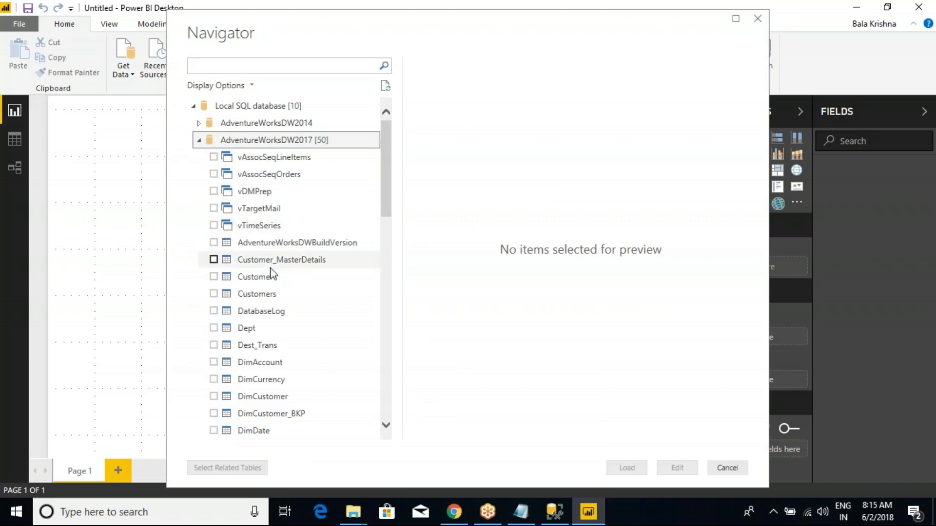
- Select the DimProduct and FactInternetSales tables from AdventureWorksDW2017 and load them into the report
scroll(249, 312, down, 3)
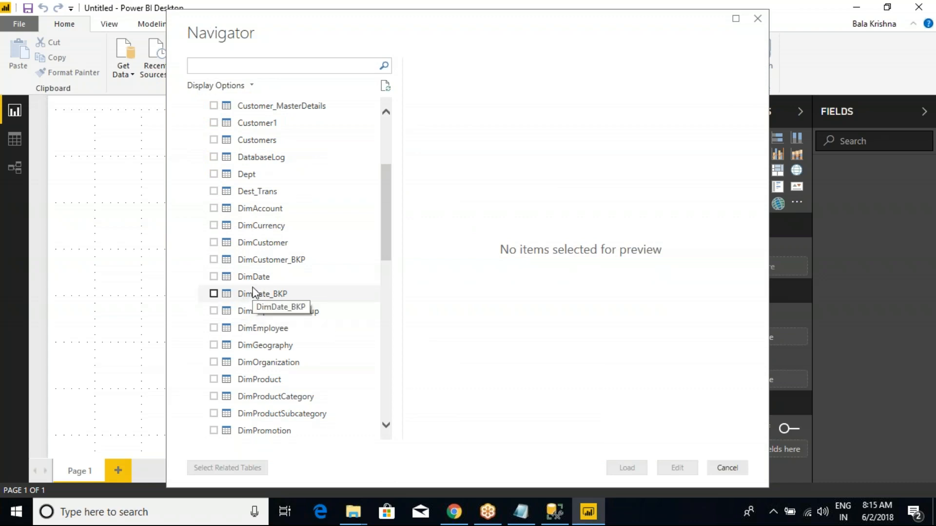
scroll(212, 344, down, 1)
click(214, 327)
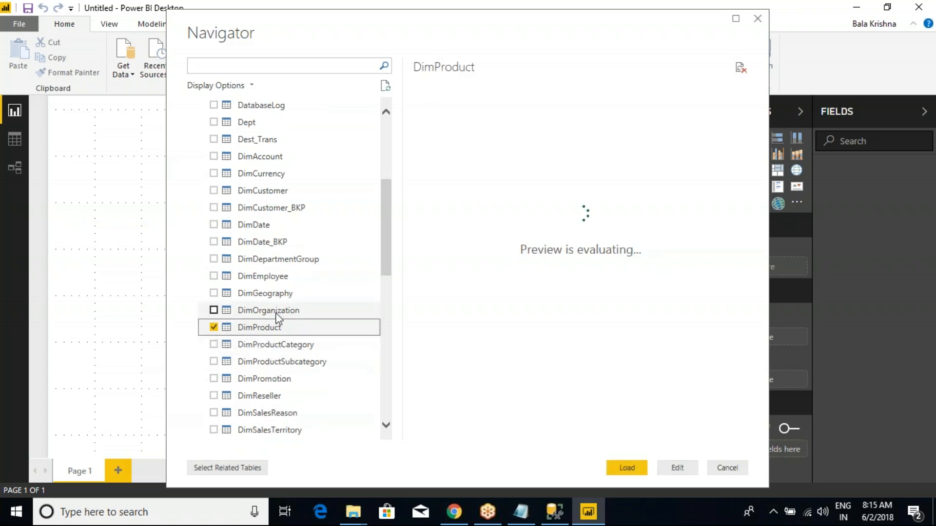
scroll(275, 316, down, 2)
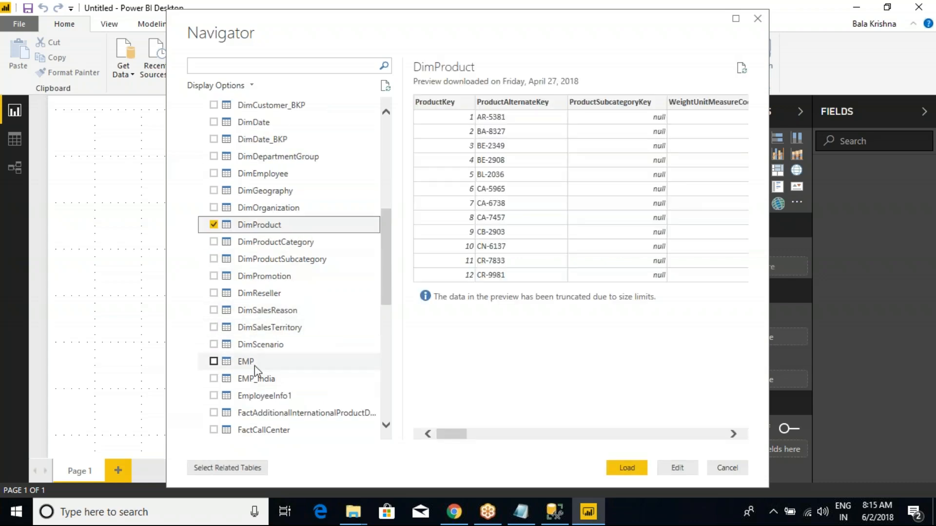
scroll(270, 331, down, 3)
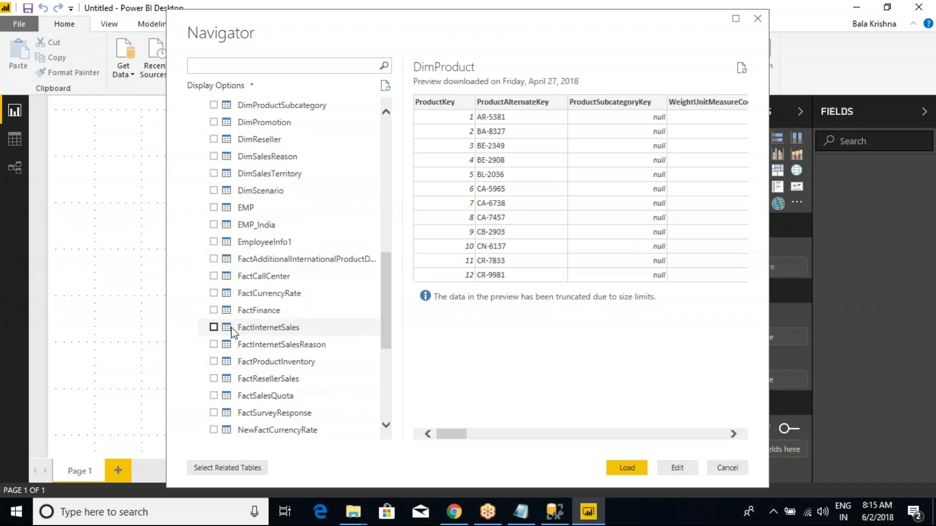
click(214, 327)
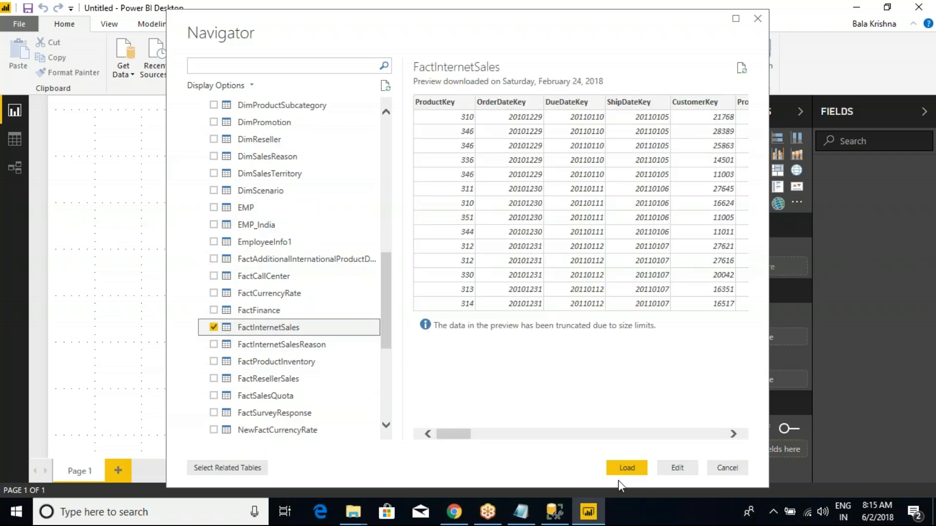
click(631, 469)
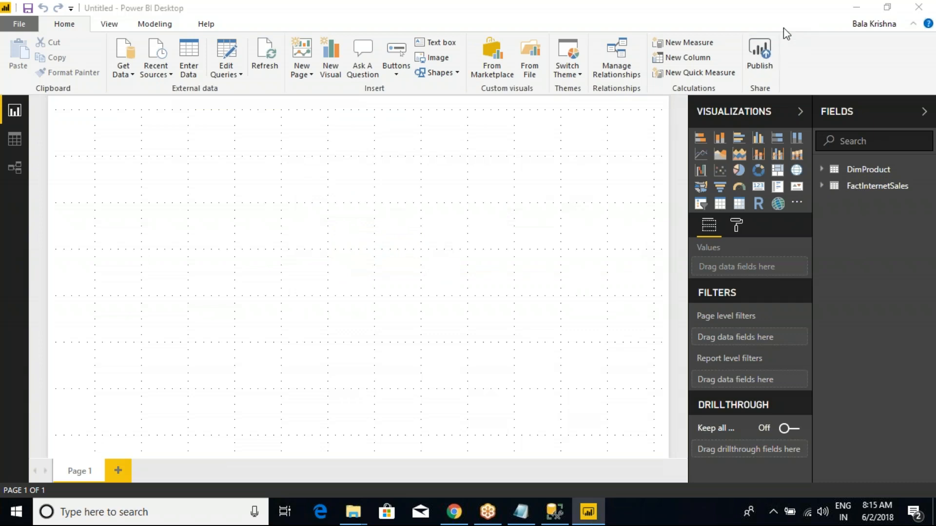
click(520, 243)
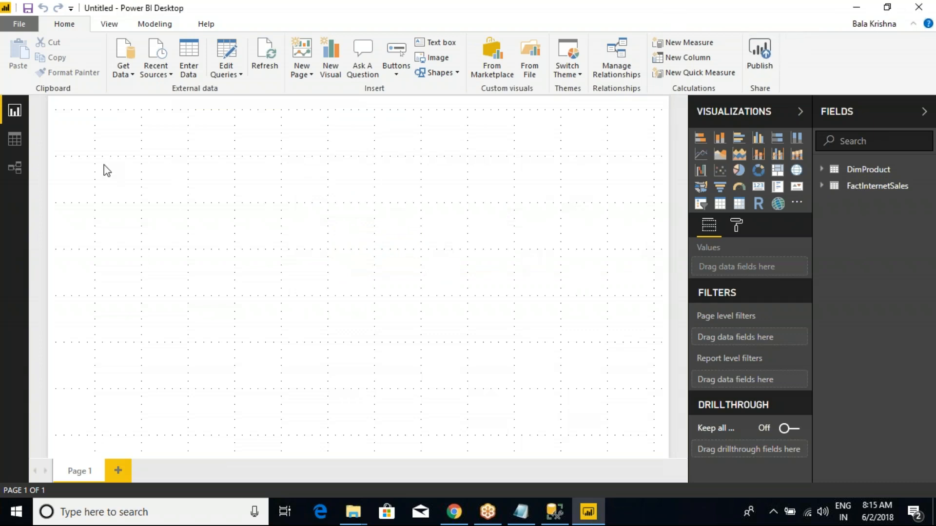
- Open the Power Query Editor and start merging DimProduct with FactInternetSales as a new query
click(228, 76)
click(249, 91)
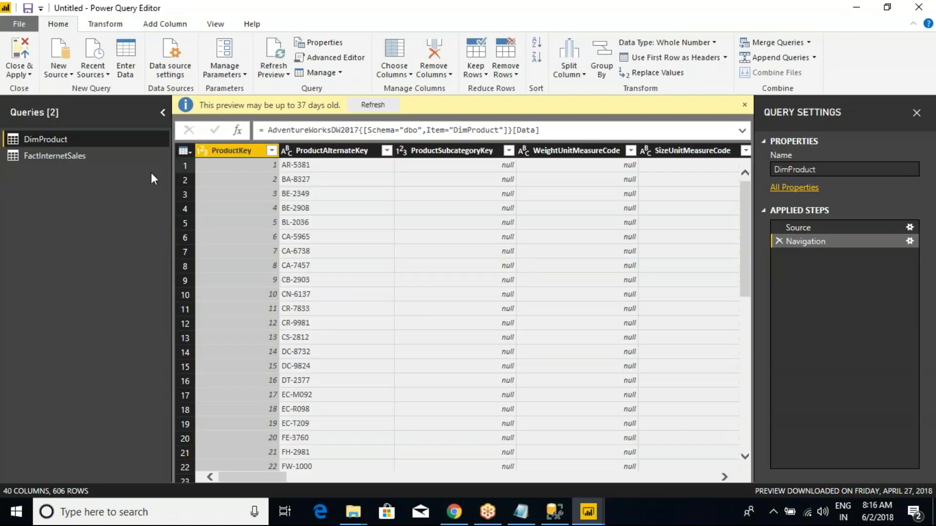
click(808, 42)
click(782, 59)
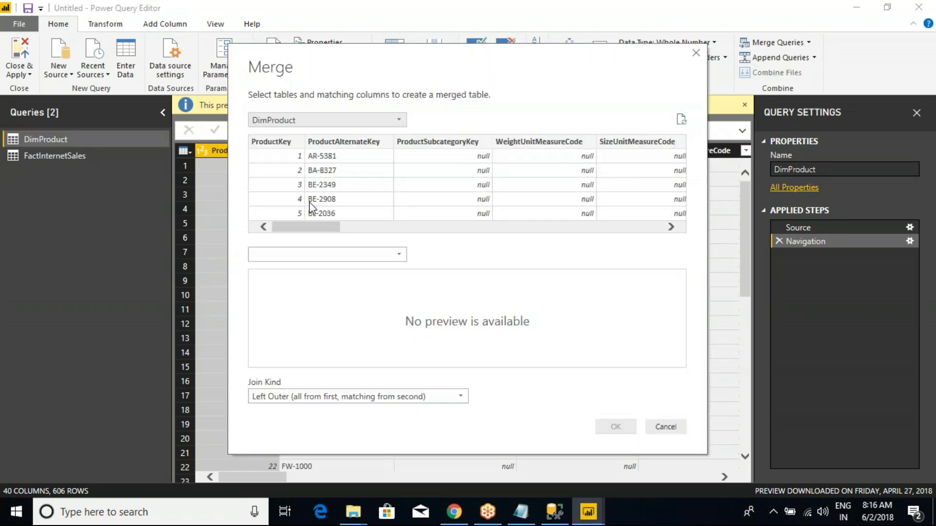
click(351, 253)
click(305, 284)
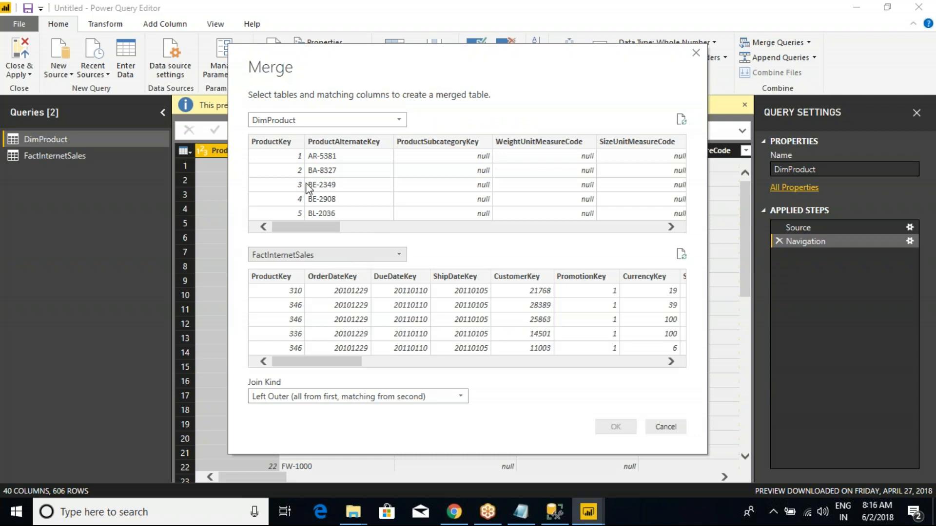
- Match both tables on ProductKey, set the join kind to Inner (only matching rows) and create the merged query
click(272, 144)
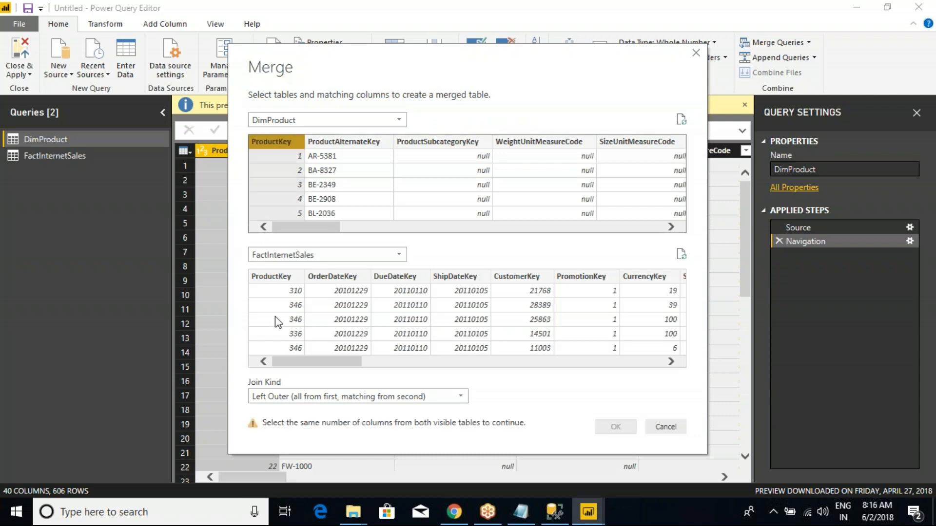
click(284, 279)
click(326, 395)
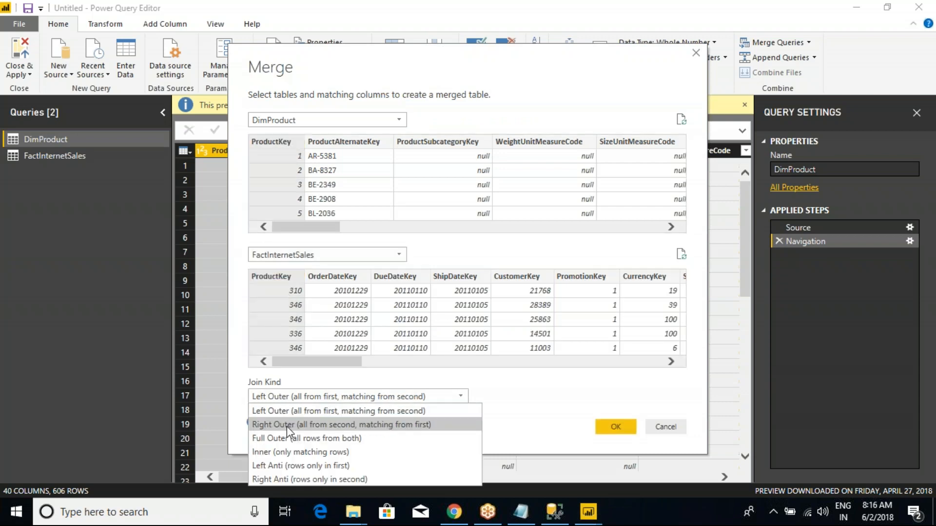
click(282, 451)
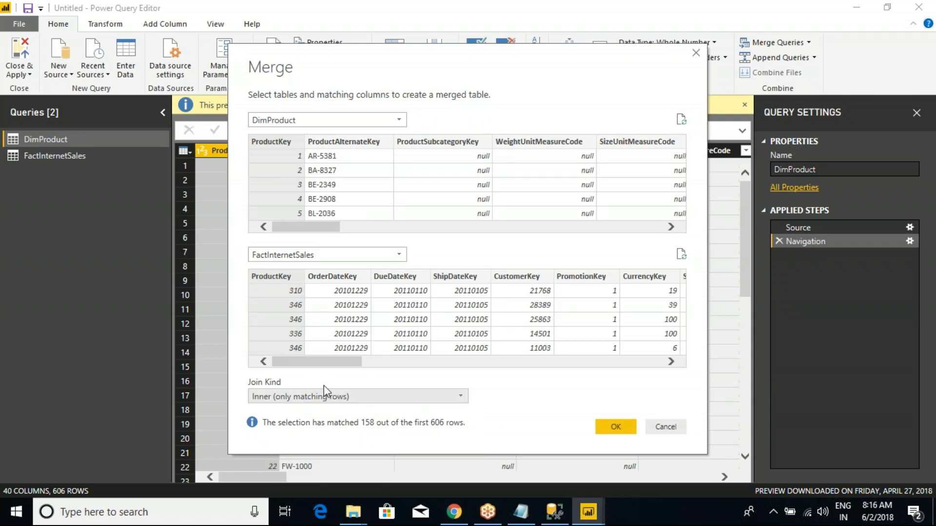
click(615, 427)
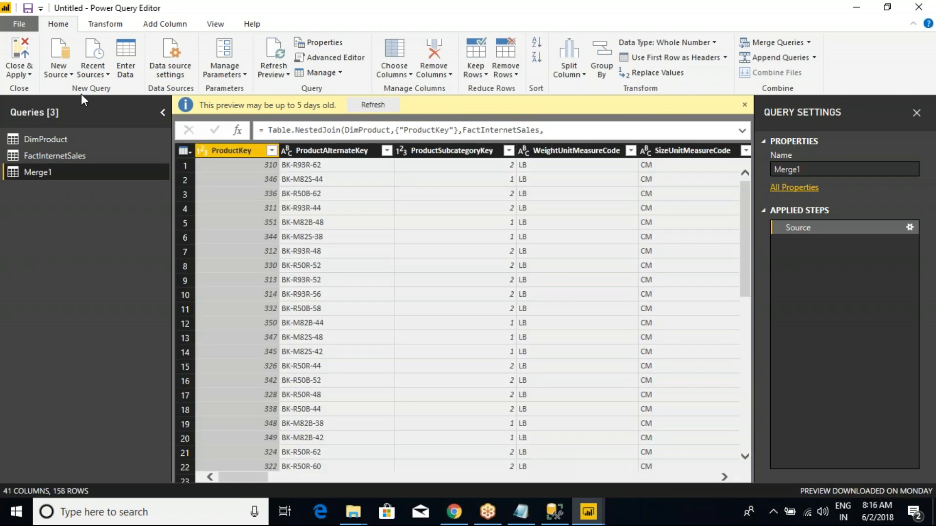
- Expand the merged FactInternetSales.1 column to include only OrderQuantity, UnitPrice and SalesAmount
drag(262, 479, 544, 468)
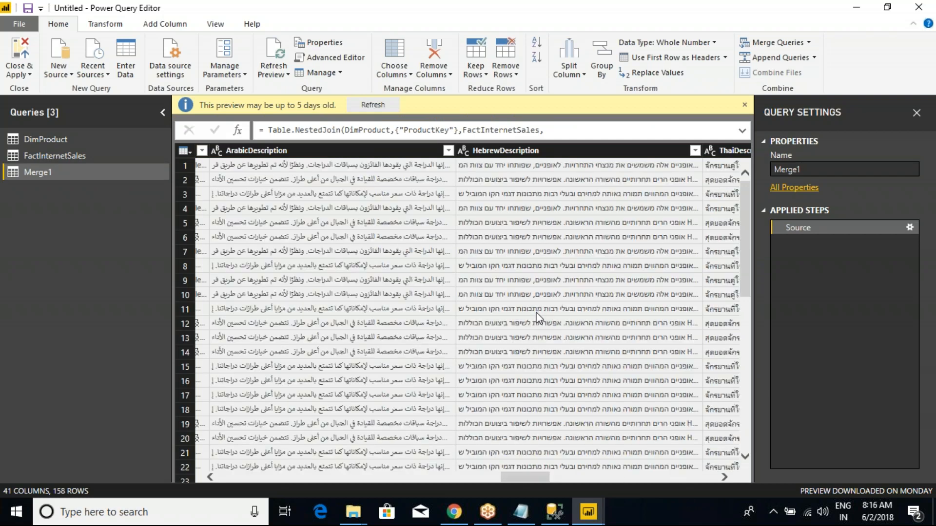
drag(670, 482, 729, 484)
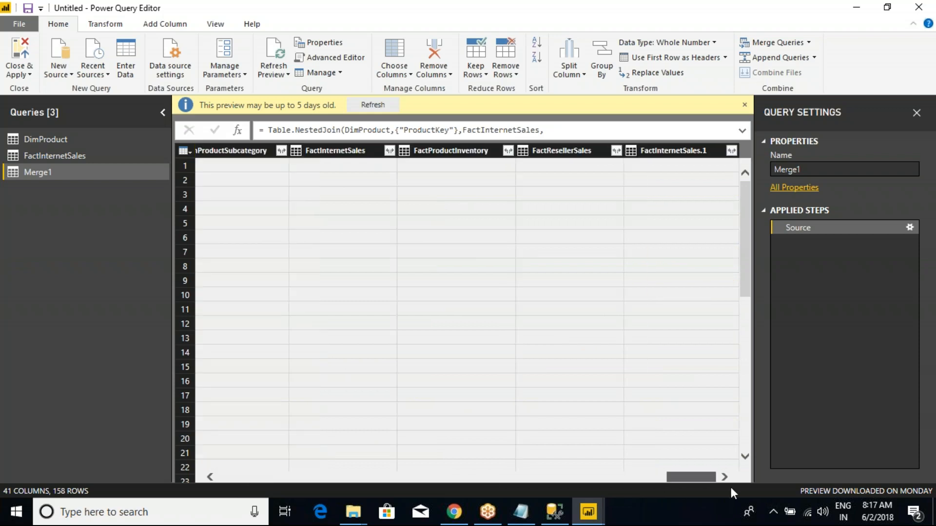
click(731, 150)
click(531, 205)
click(530, 205)
click(532, 219)
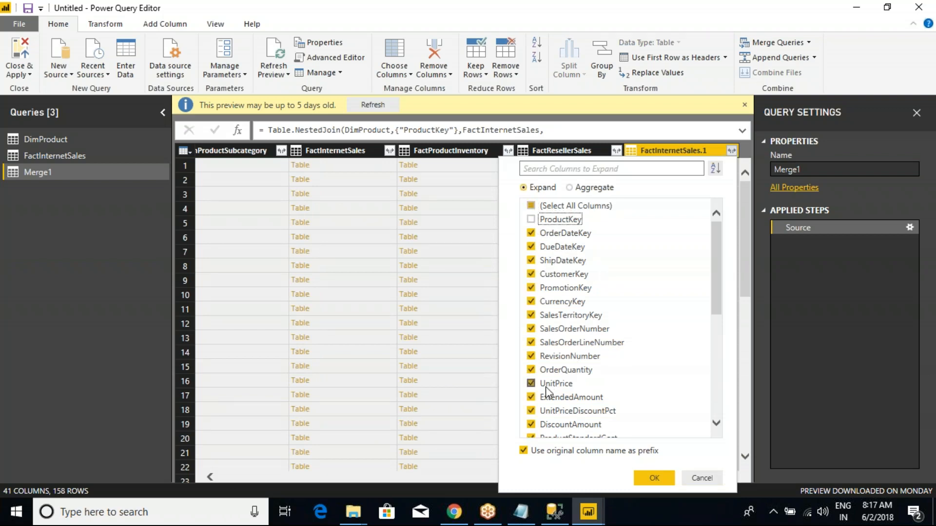
click(531, 233)
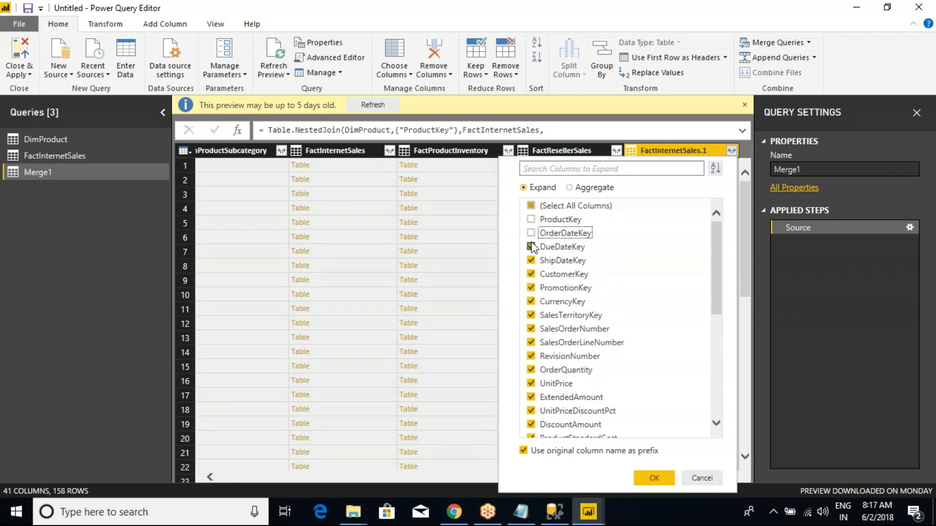
click(531, 206)
click(531, 205)
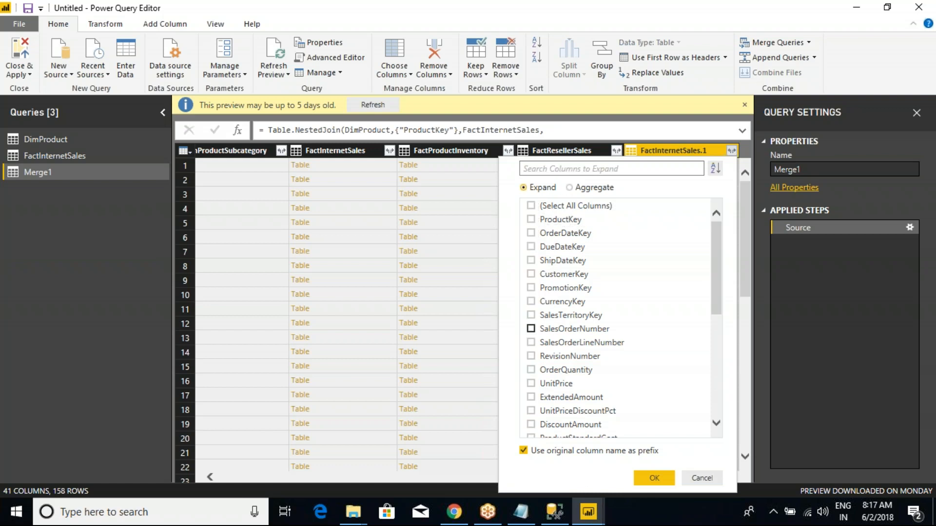
click(530, 369)
click(531, 383)
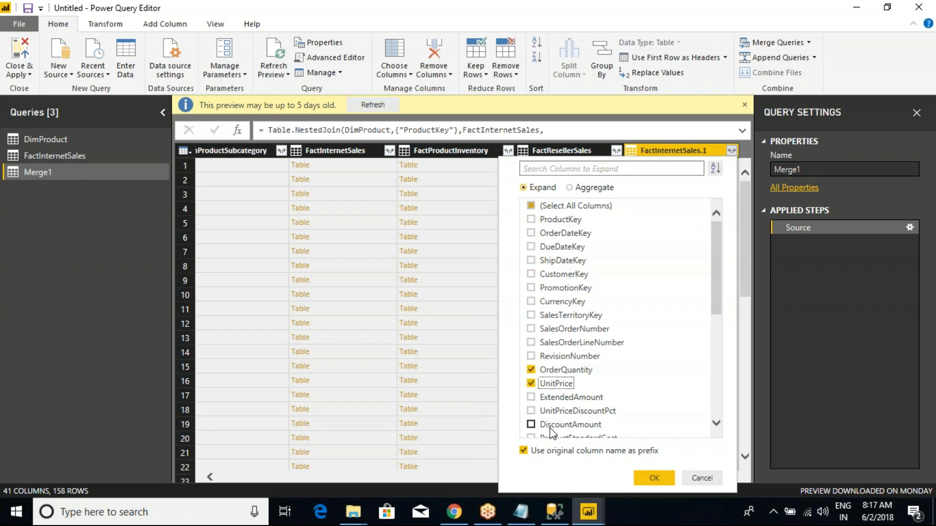
scroll(544, 399, down, 1)
click(531, 430)
click(653, 478)
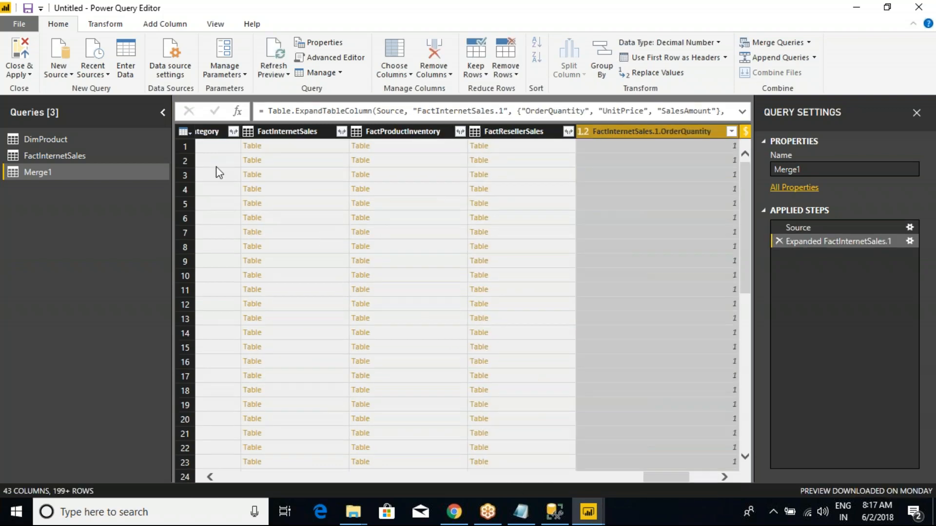
- Keep only the ProductKey, EnglishProductName, Color and FactInternetSales.1.OrderQuantity columns in Merge1
click(185, 132)
click(229, 265)
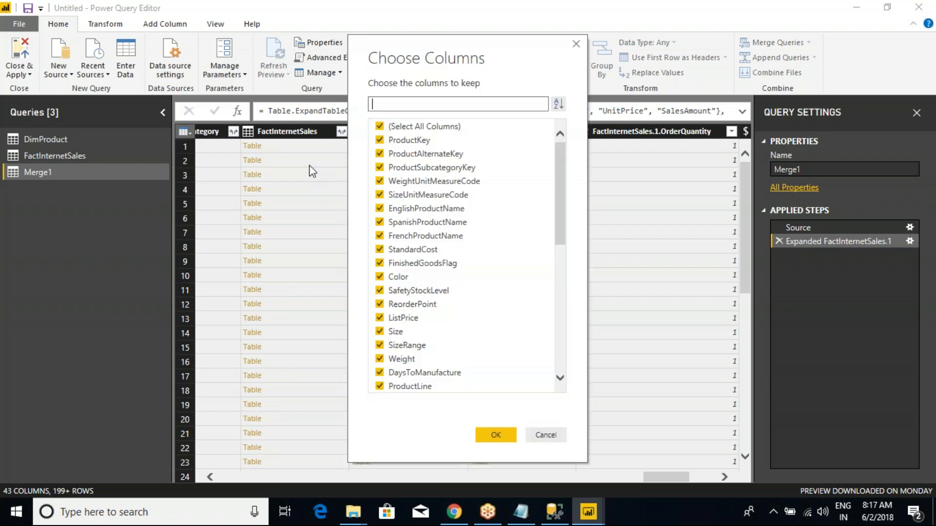
click(379, 126)
click(379, 140)
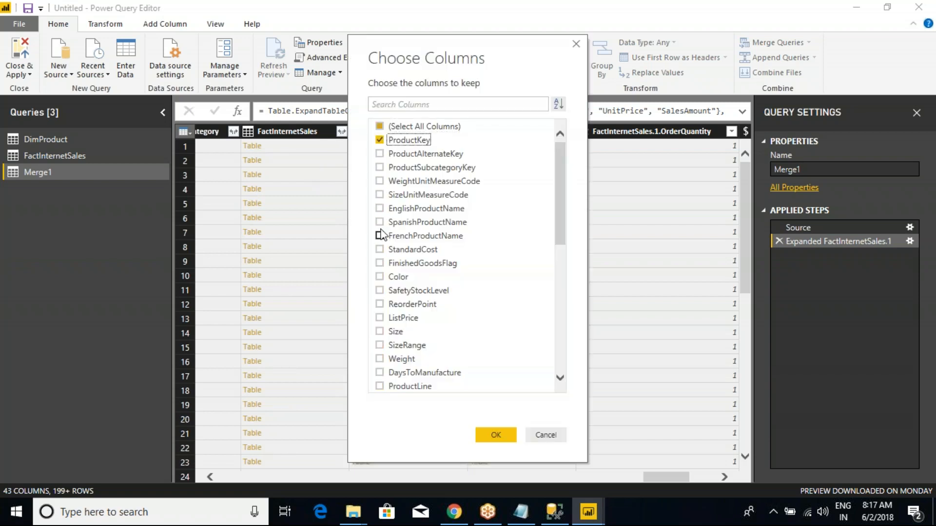
click(380, 209)
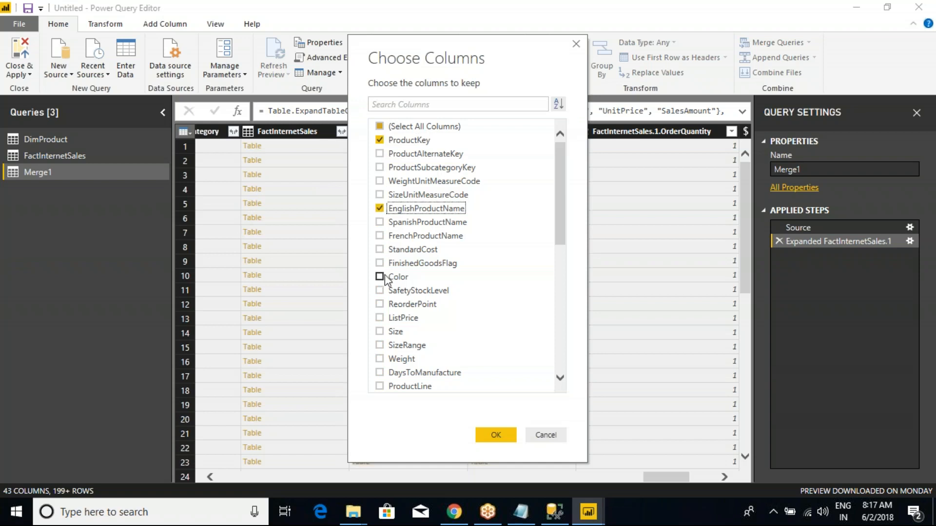
scroll(389, 276, down, 8)
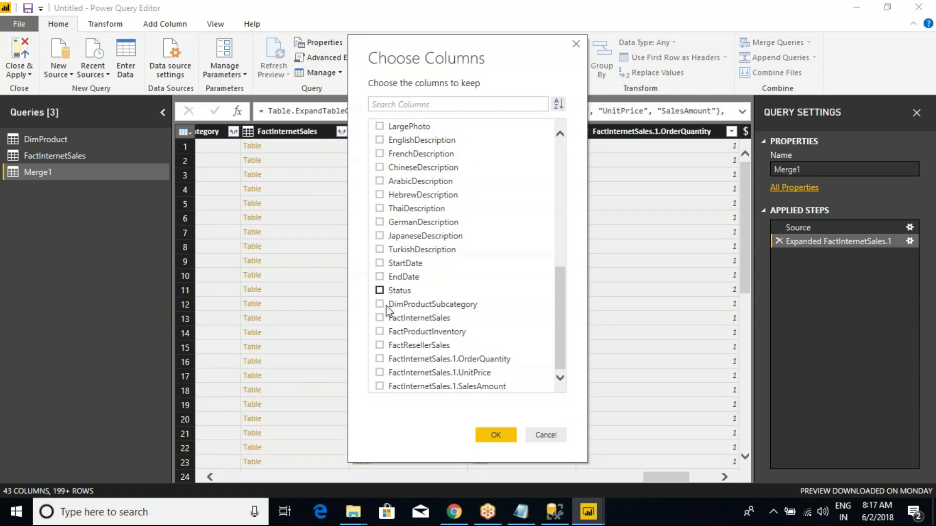
click(382, 359)
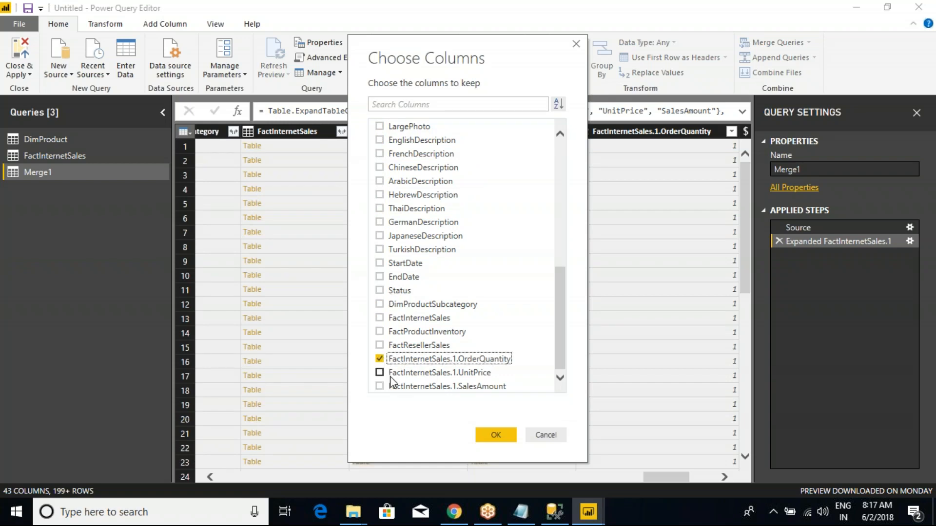
click(507, 443)
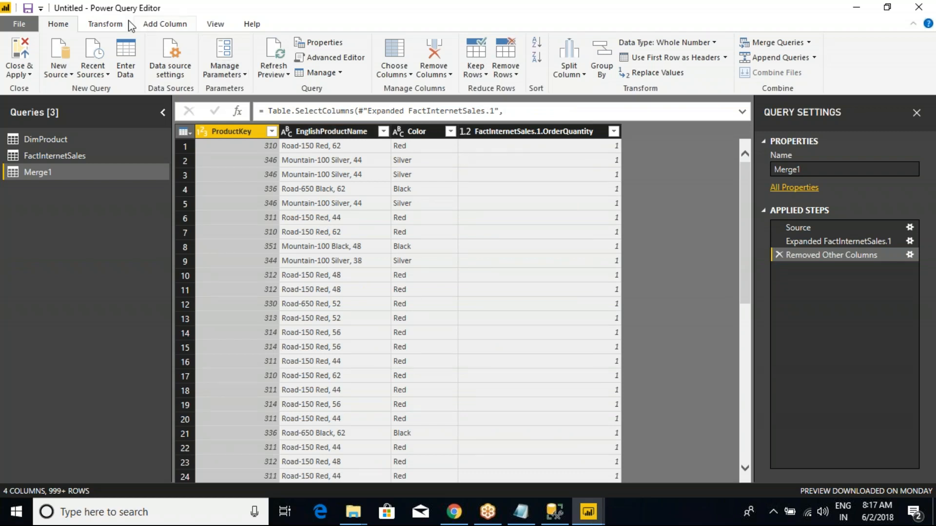
- Open the Group By settings for the EnglishProductName column of Merge1
right_click(239, 134)
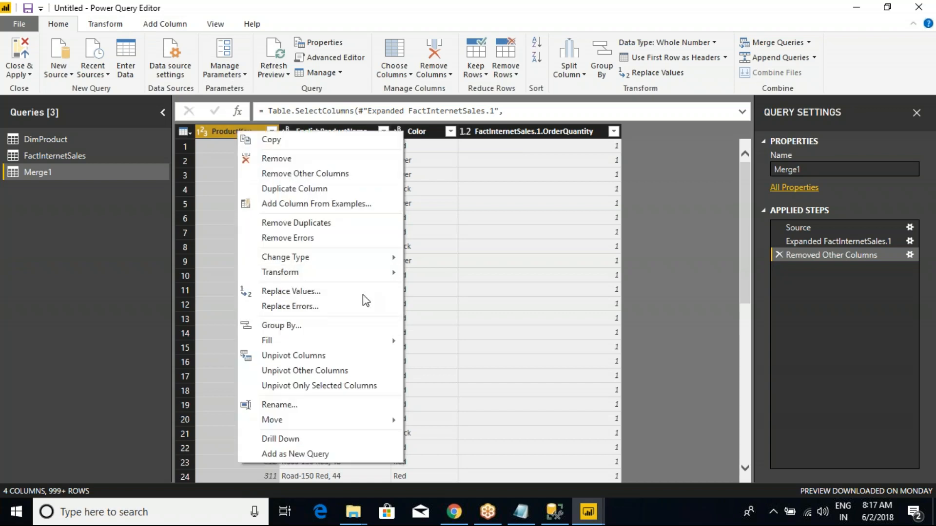
click(346, 129)
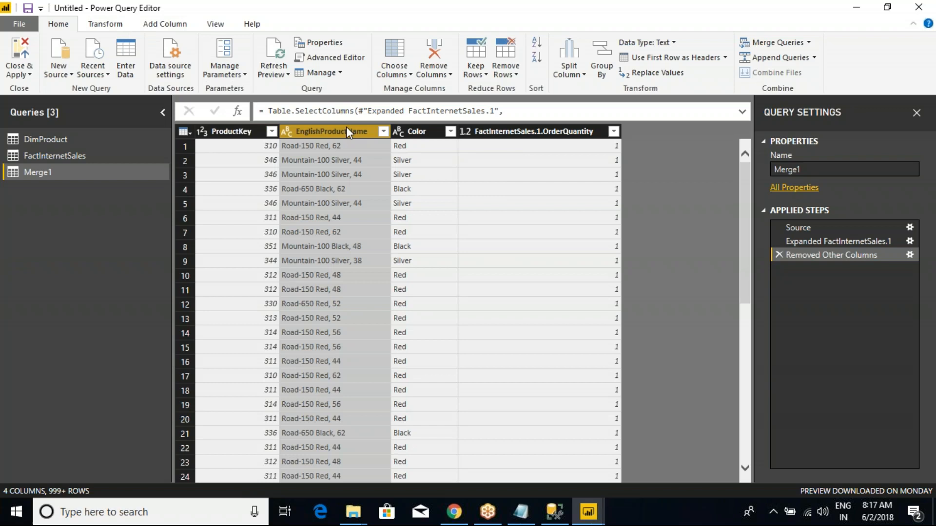
right_click(344, 127)
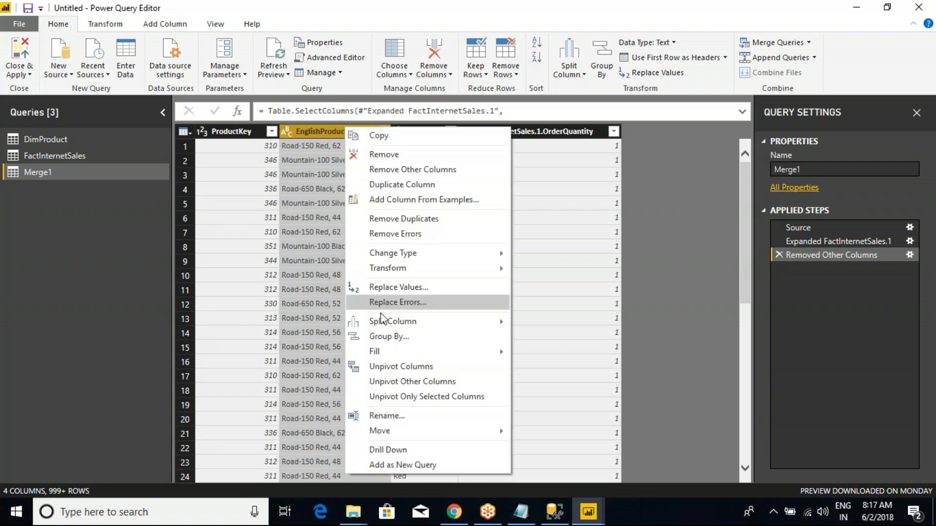
click(394, 338)
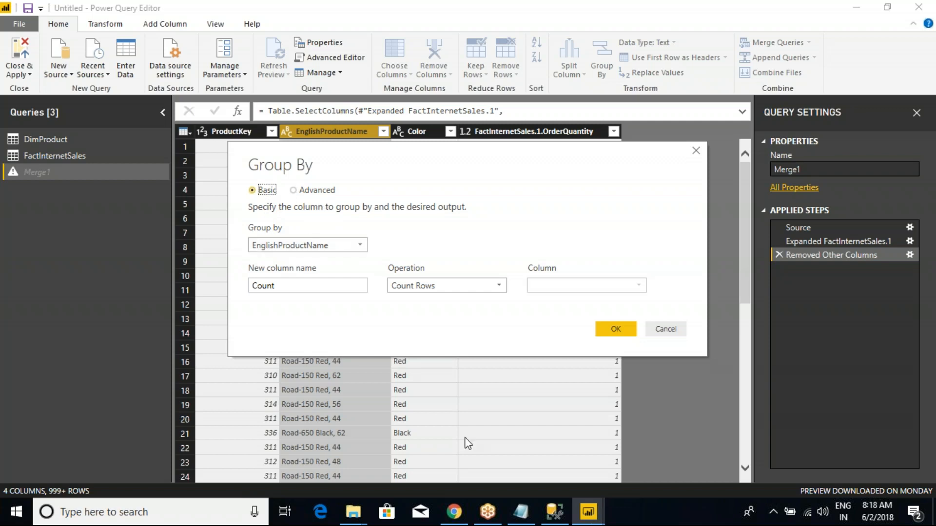
- Check the GROUP BY columns of Prod_SalesData in SQL Server Management Studio and return to the Power Query Editor
click(554, 512)
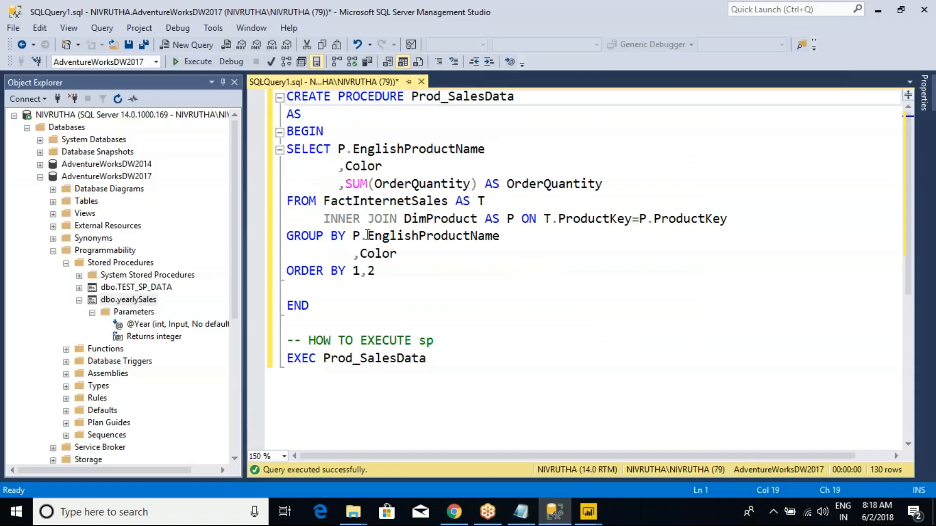
double_click(384, 237)
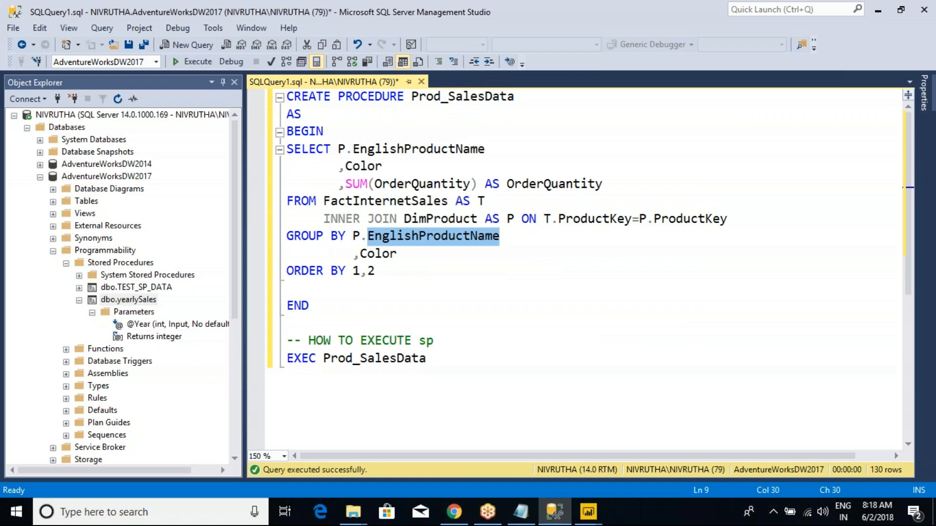
double_click(382, 254)
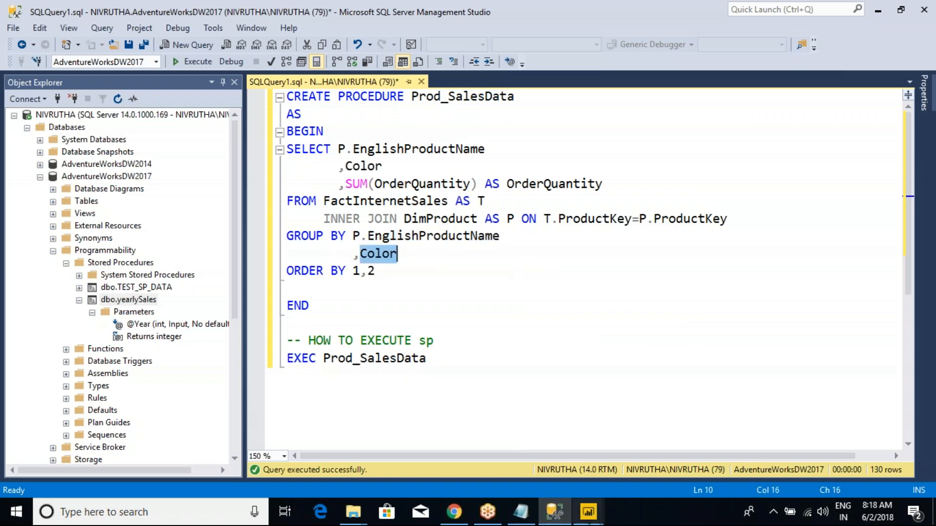
mouse_move(588, 512)
click(653, 450)
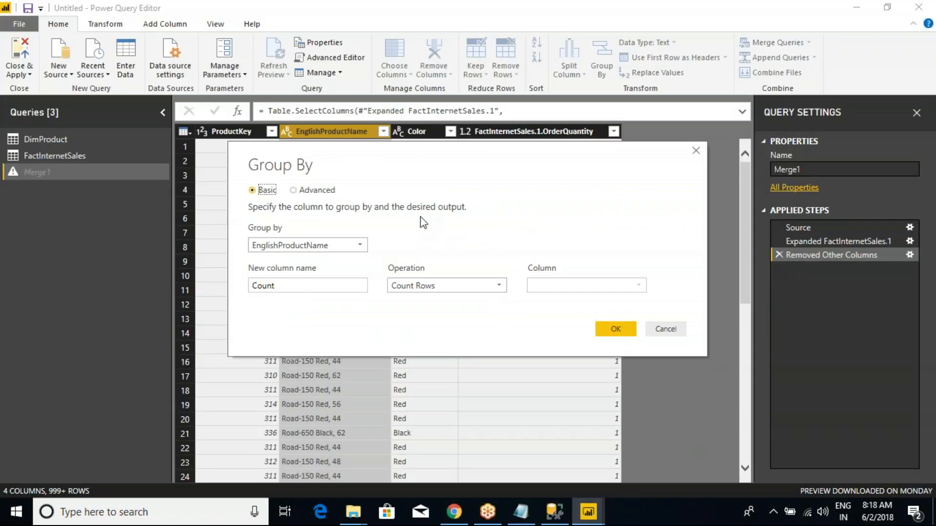
- Group the rows by EnglishProductName and Color with advanced grouping, aggregating the sum of FactInternetSales.1.OrderQuantity as Count
click(329, 190)
click(289, 269)
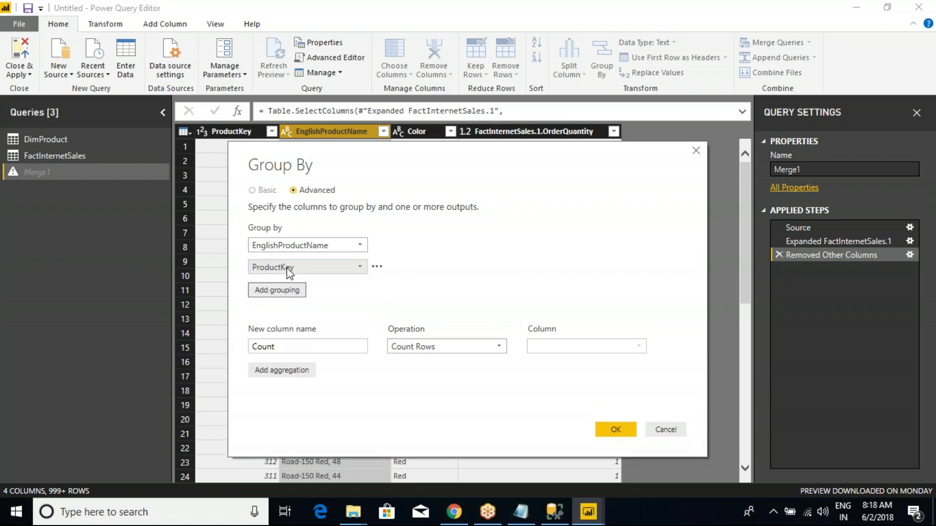
click(359, 266)
click(302, 309)
click(423, 347)
click(410, 361)
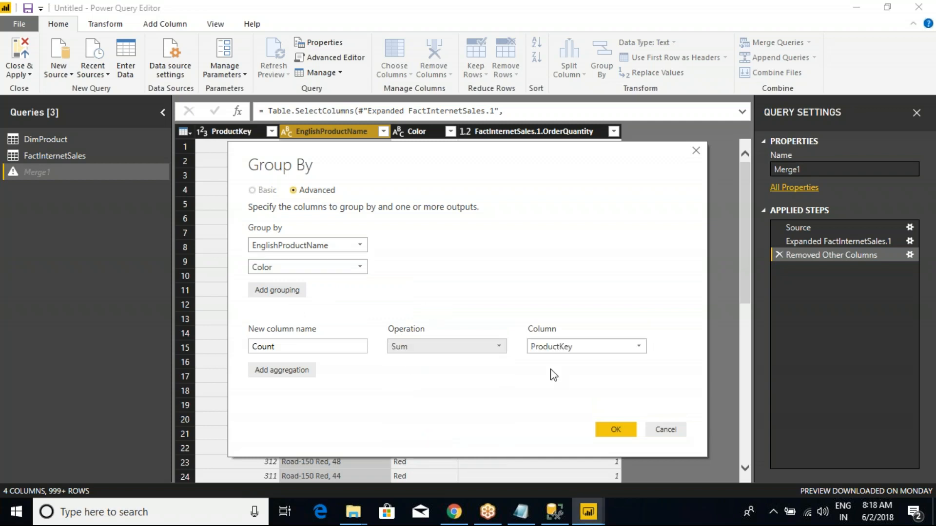
click(563, 346)
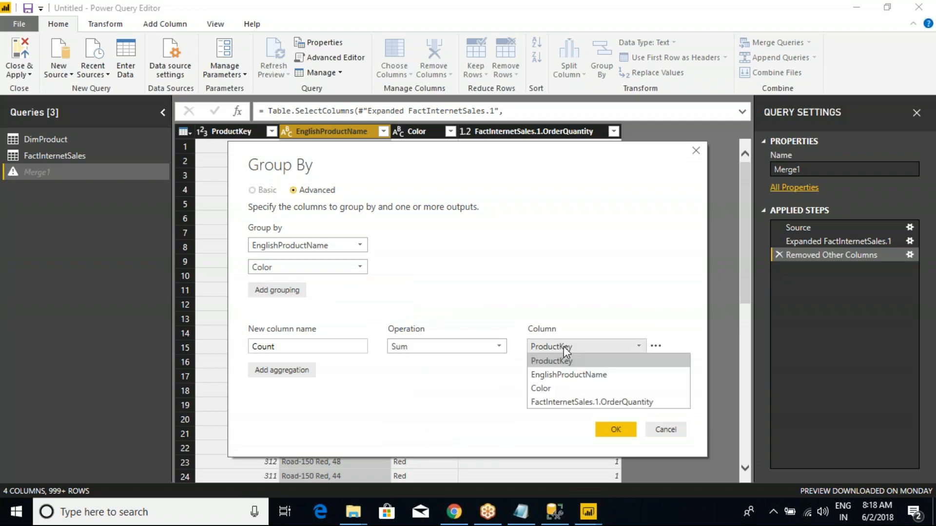
click(586, 402)
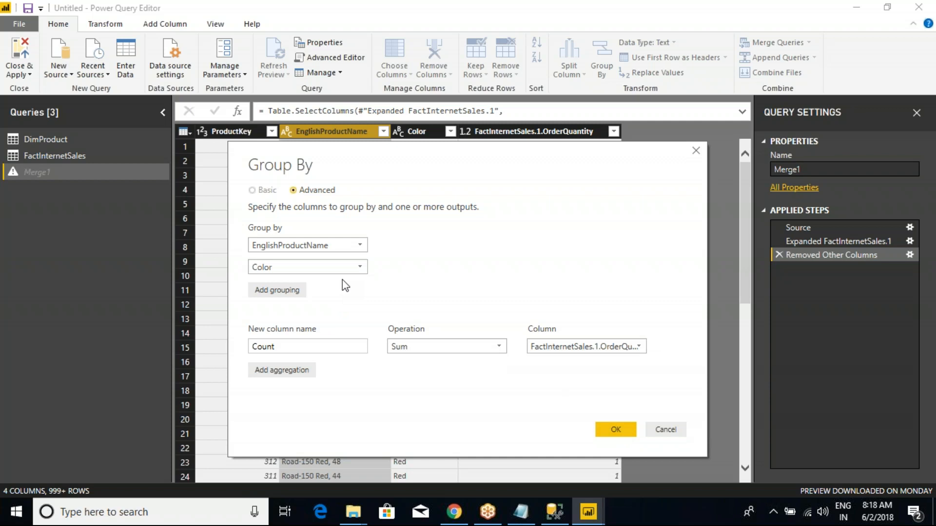
click(600, 429)
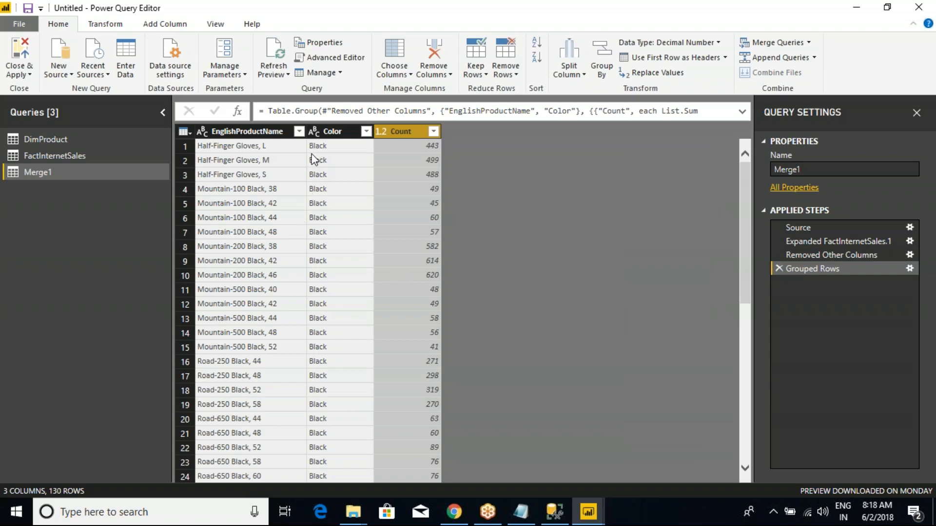
- Switch to SQL Server Management Studio, run the product sales procedure and copy the product name All-Purpose Bike Stand from the results
key(alt+Tab)
click(384, 289)
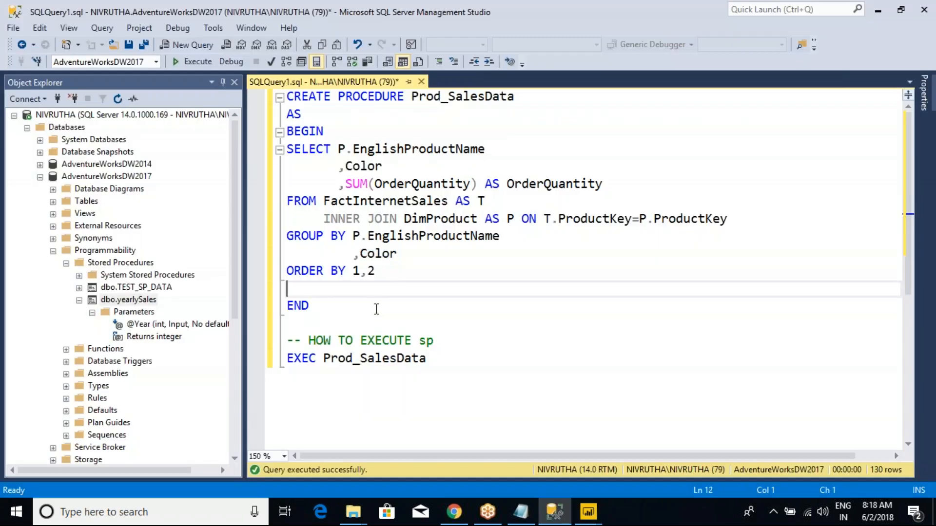
key(F5)
click(308, 323)
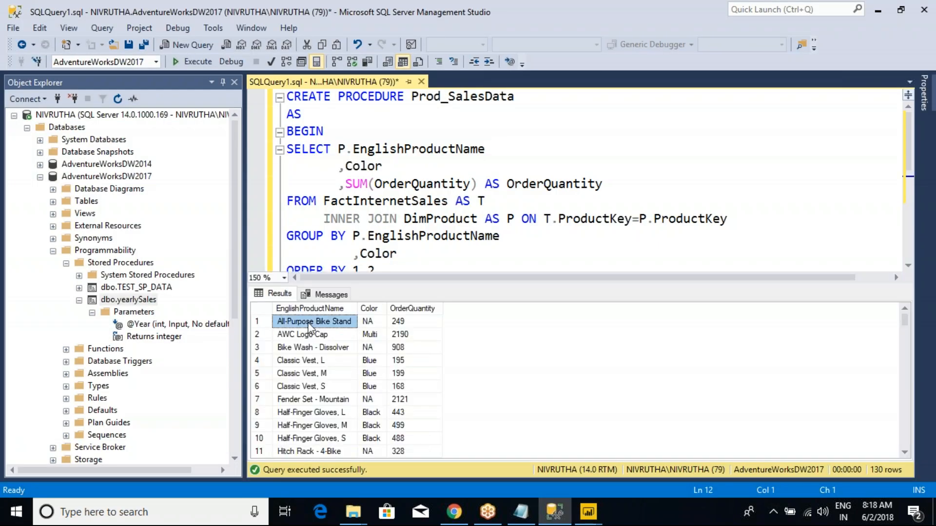
click(351, 323)
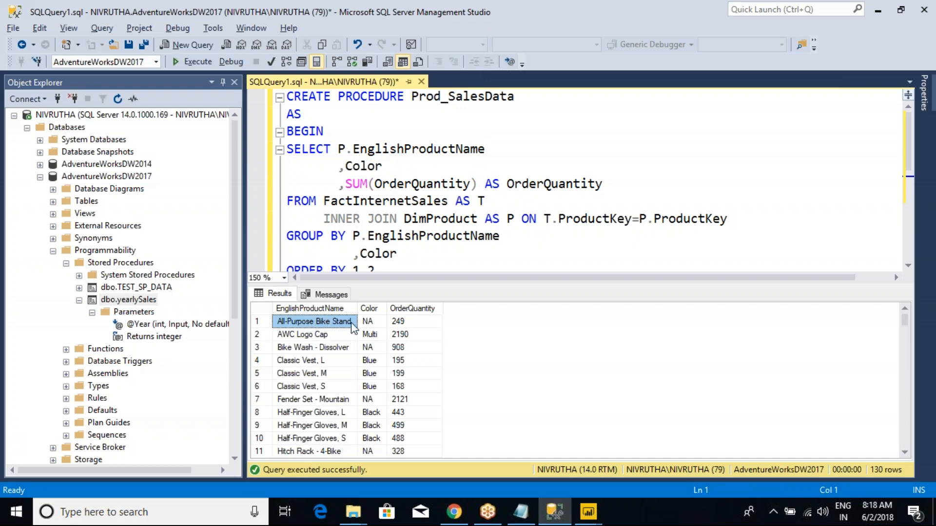
- Return to the Power Query Editor and filter EnglishProductName to All-Purpose Bike Stand
key(alt+Tab)
click(298, 131)
click(173, 255)
text(All-Purpose Bike Stand)
click(106, 277)
click(105, 291)
click(234, 478)
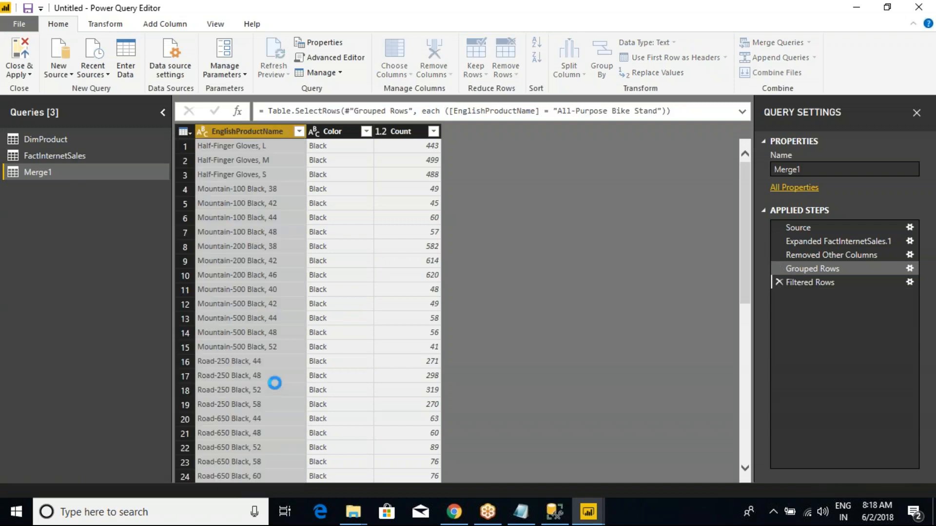
- Switch to SQL Server Management Studio and check the color and order quantity of All-Purpose Bike Stand in the results
key(alt+Tab)
click(400, 322)
click(343, 322)
drag(350, 325, 415, 323)
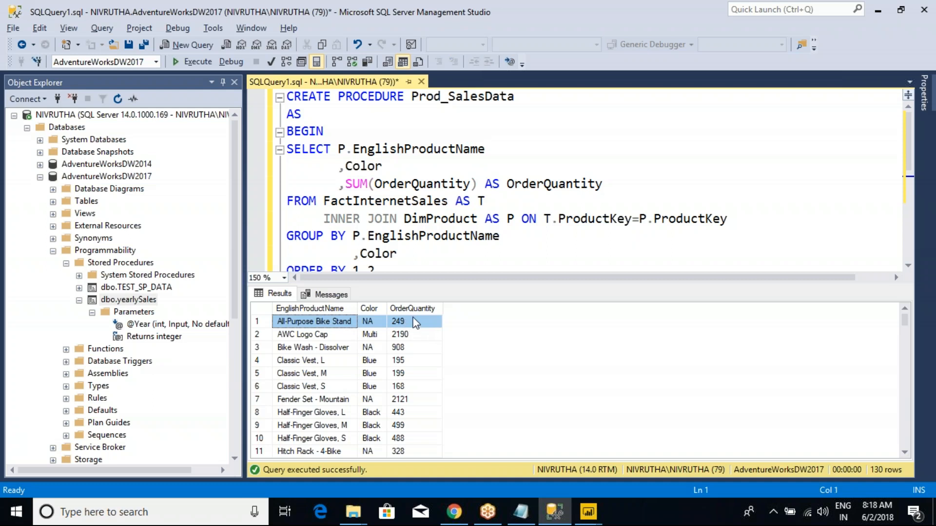
click(370, 320)
drag(336, 321, 404, 320)
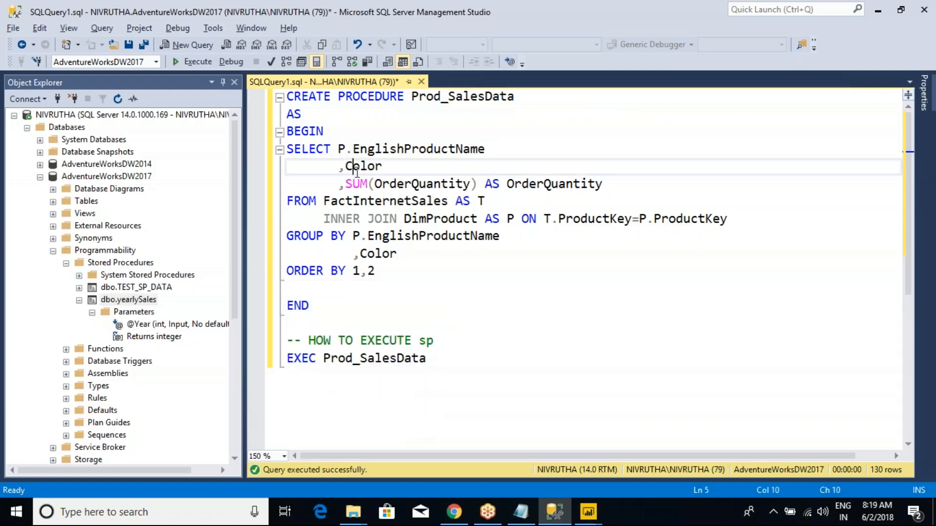
- Review the SELECT statement inside Prod_SalesData against the Power Query result, highlighting the EnglishProductName column
drag(349, 311, 288, 98)
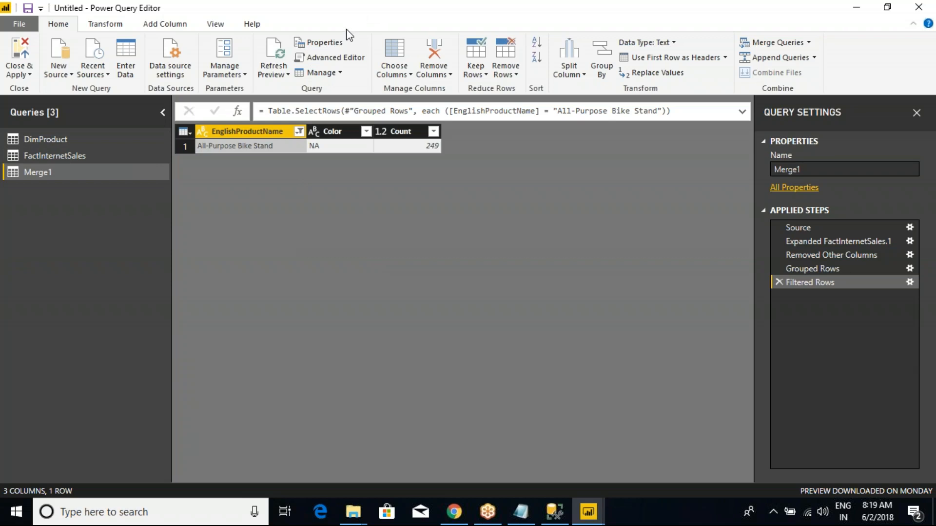
click(554, 512)
click(420, 200)
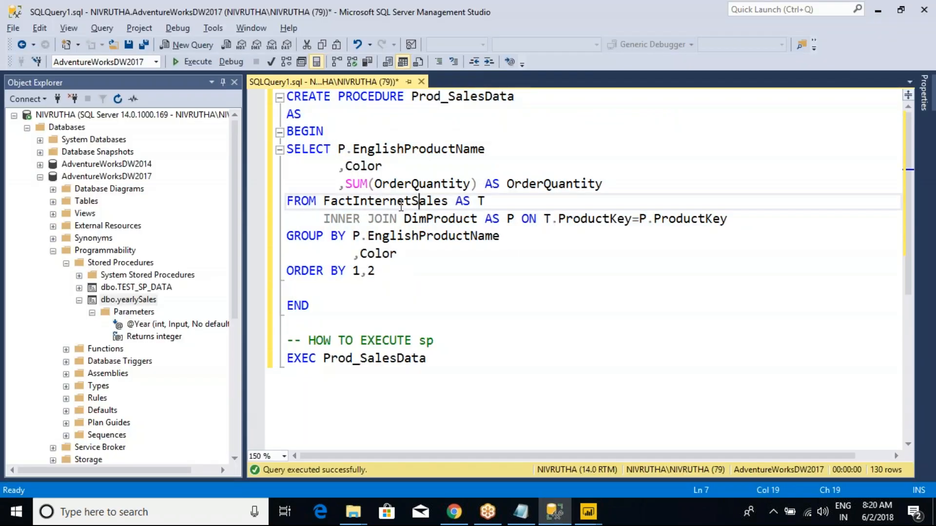
drag(287, 149, 381, 271)
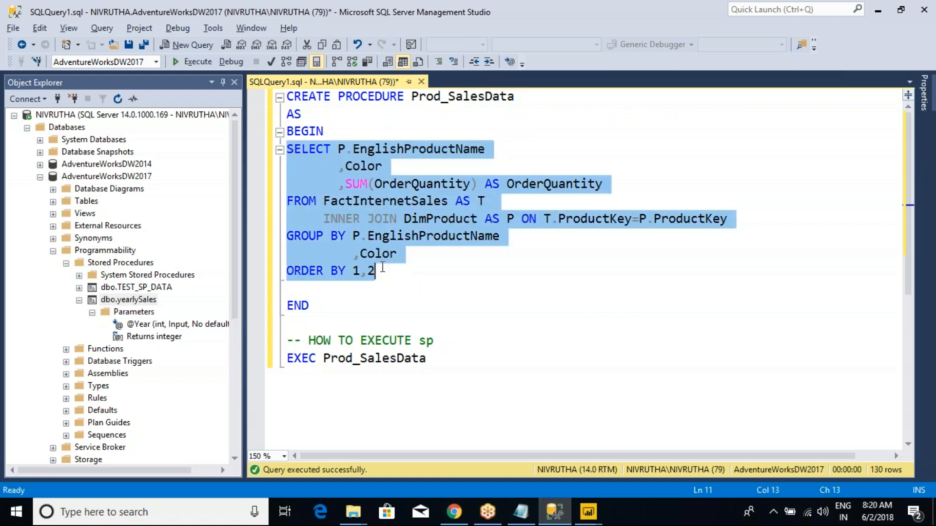
double_click(435, 150)
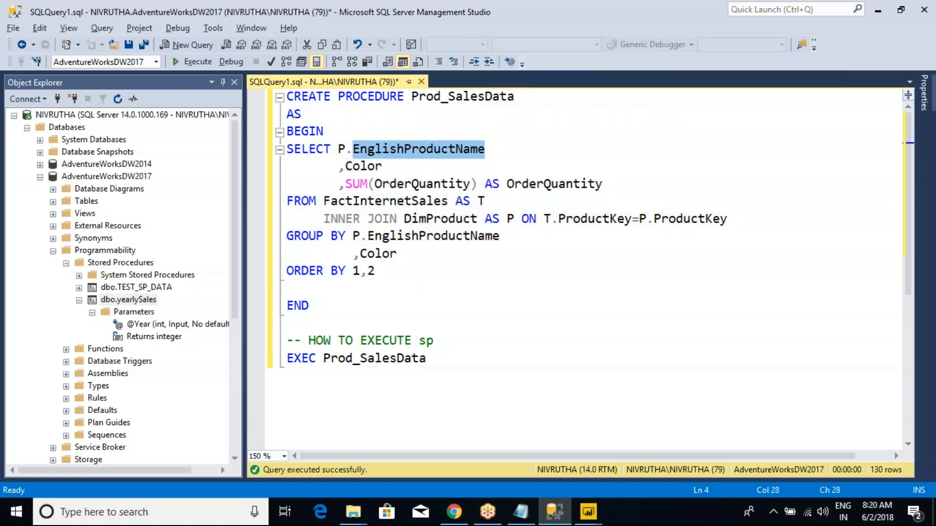
- Highlight the Color column and the OrderQuantity alias in the SELECT list of Prod_SalesData
click(371, 166)
double_click(371, 166)
click(506, 183)
double_click(507, 184)
- Replace DimProduct with DimDate in the inner join and match T.OrderDateKey to P.DateKey
click(449, 219)
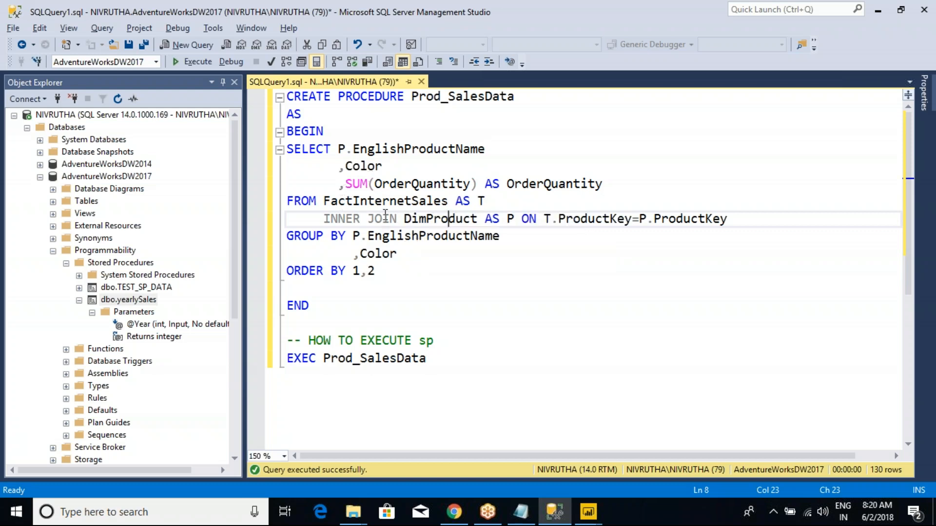
double_click(449, 218)
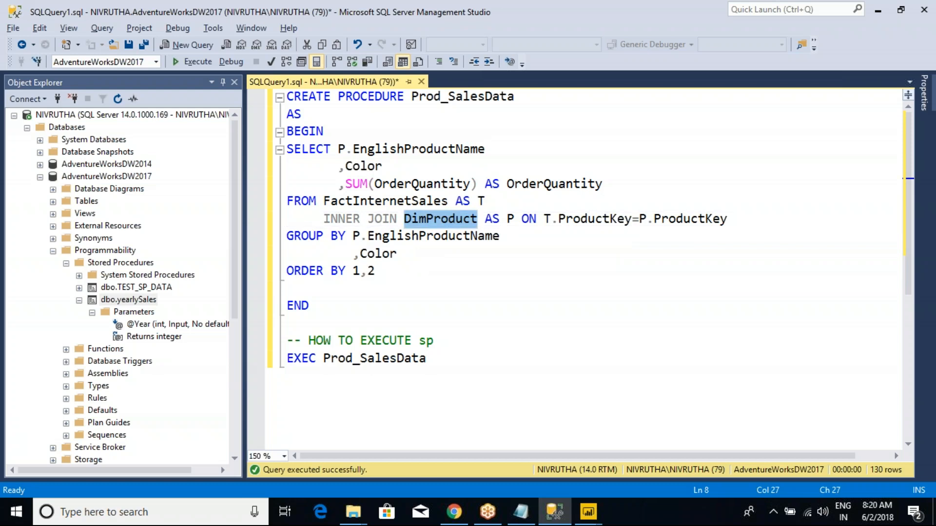
text(dimdate)
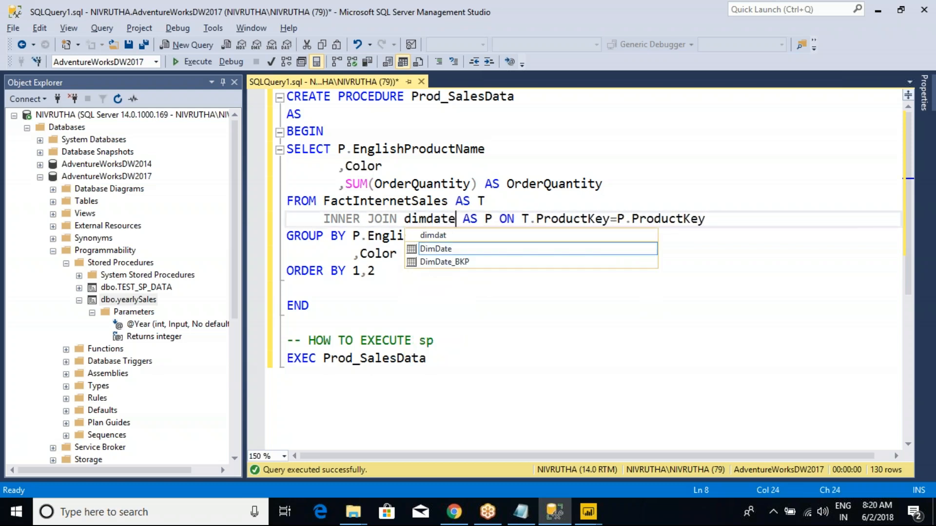
double_click(442, 249)
click(565, 219)
double_click(565, 219)
text(date)
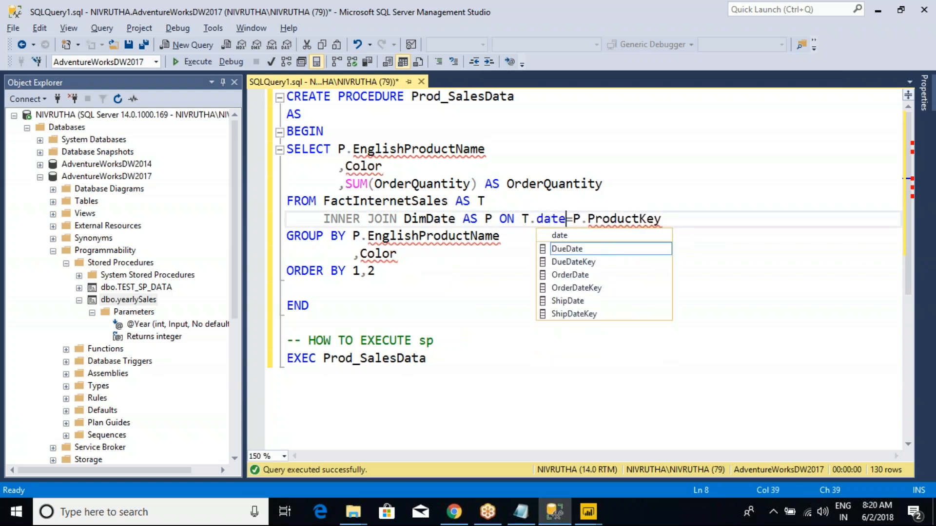
double_click(576, 288)
double_click(684, 219)
text(date)
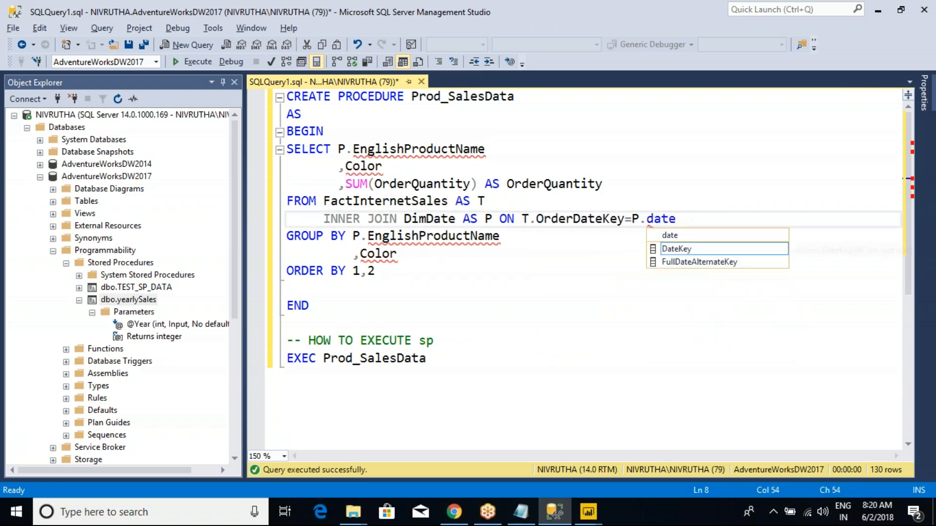
double_click(676, 249)
- Change the DimDate alias to d, both in its declaration and in the join condition
click(493, 220)
key(BackSpace)
text(d)
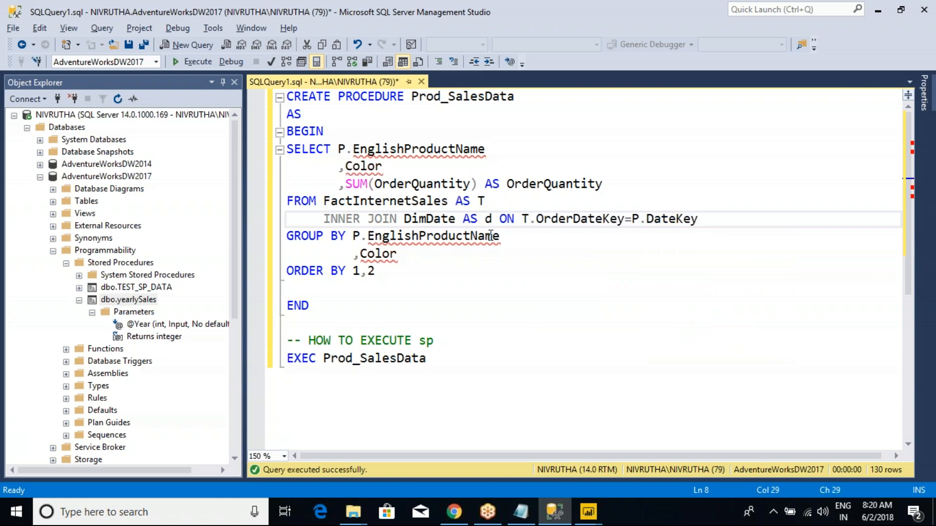
click(645, 222)
key(BackSpace)
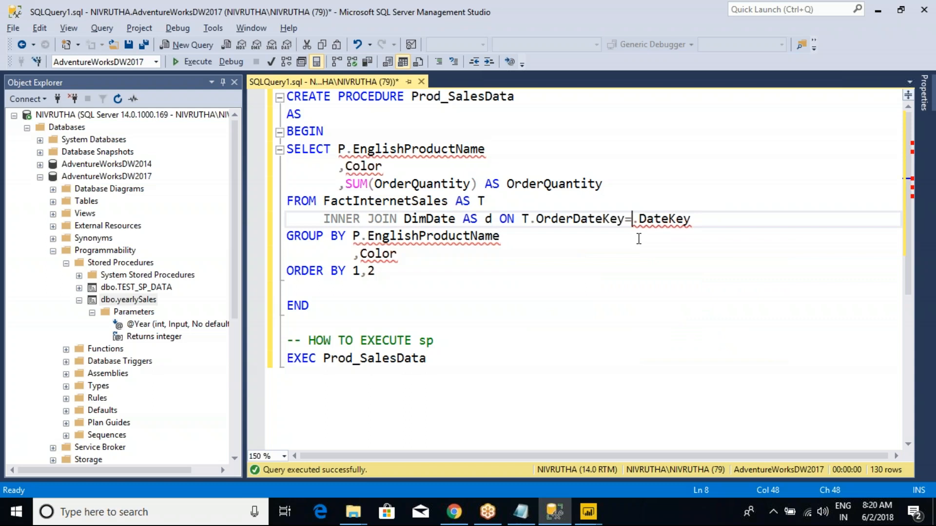
text(d)
- Replace the product name and color in the SELECT list with d.CalendarYear and d.EnglishMonthName
drag(385, 168, 339, 149)
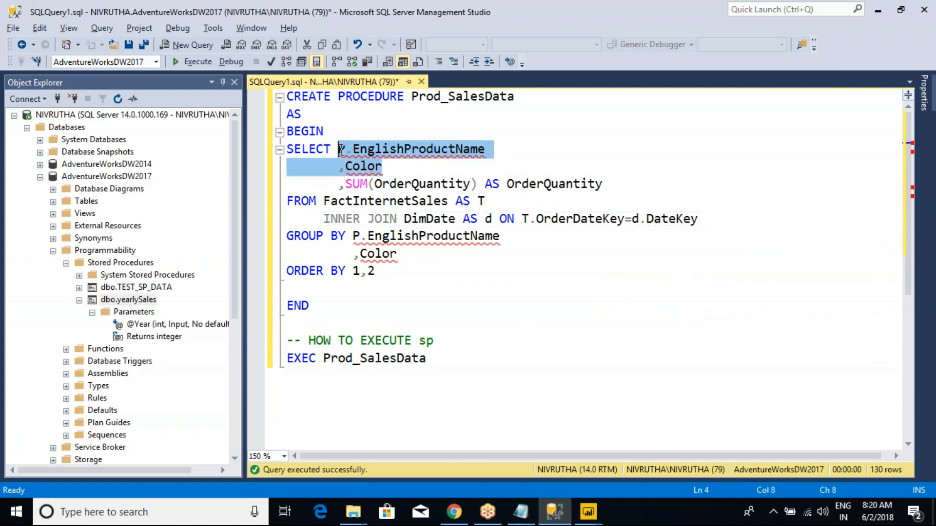
text(d.cale)
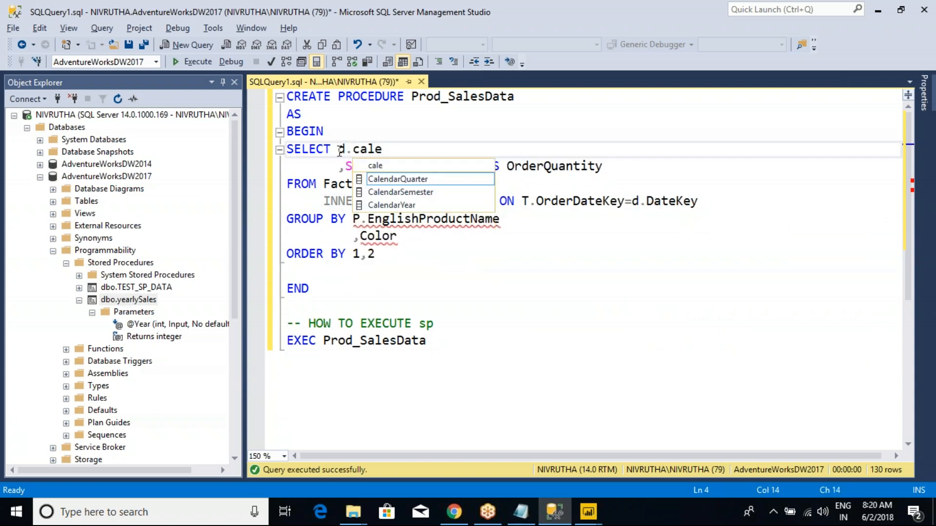
click(411, 206)
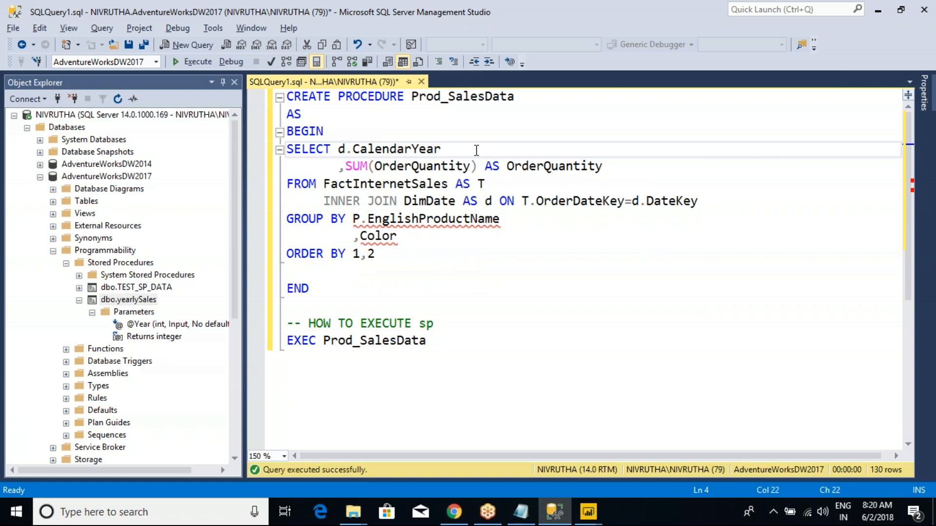
key(Return)
text(,d.eng)
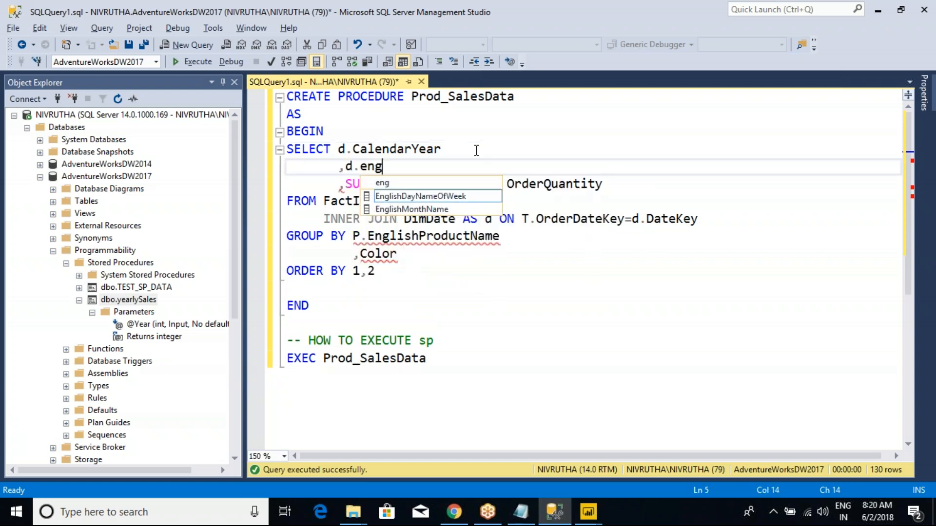
key(Down)
key(Tab)
- Copy d.CalendarYear and d.EnglishMonthName from the SELECT list over the product columns in the GROUP BY clause
drag(495, 165, 341, 148)
key(ctrl+c)
drag(415, 258, 352, 236)
key(ctrl+v)
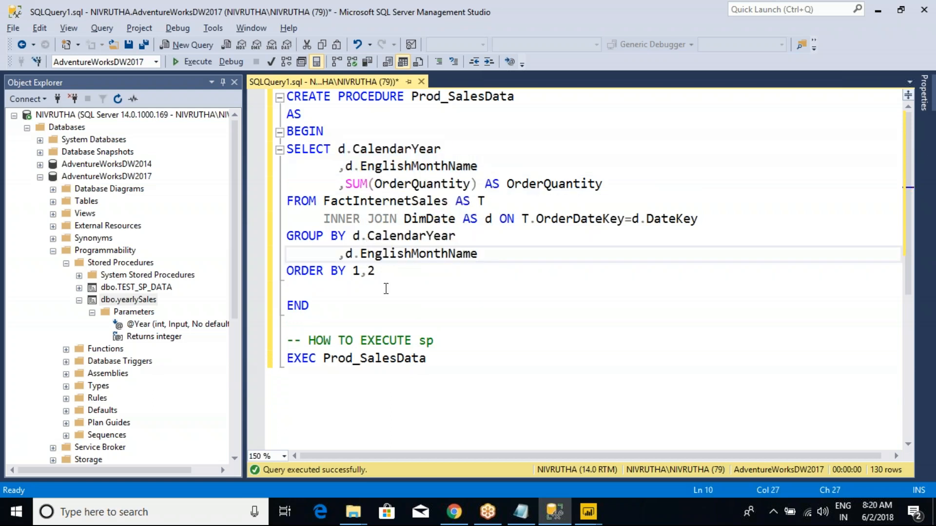
- Change CREATE to ALTER in the Prod_SalesData definition and run the whole procedure definition up to END
double_click(303, 98)
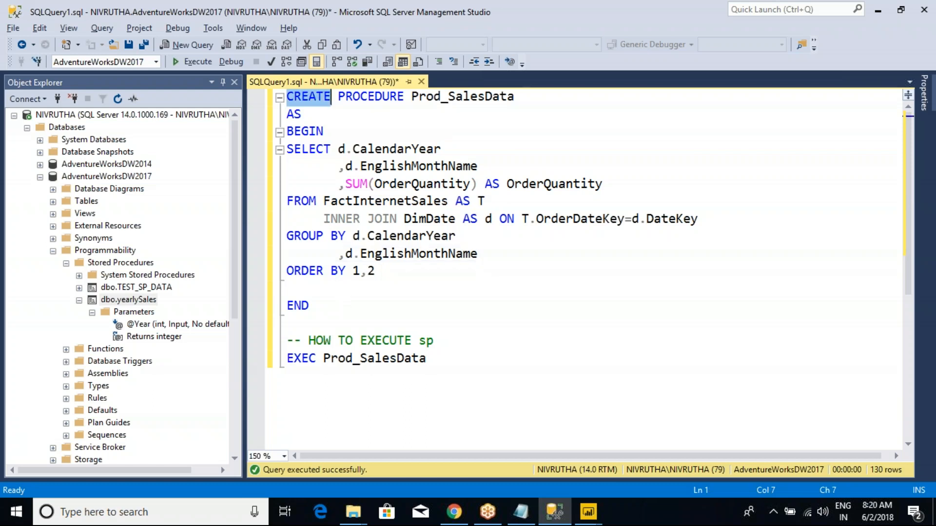
text(ALTER)
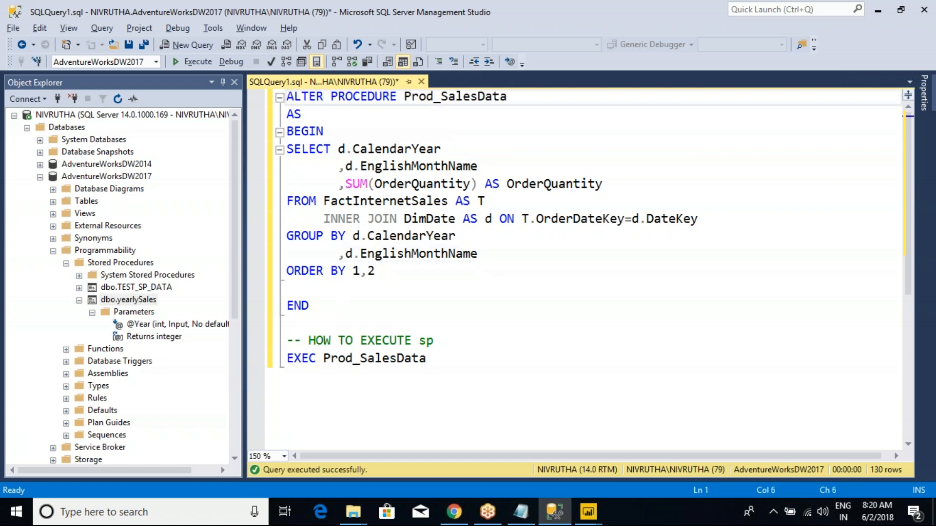
drag(312, 306, 287, 96)
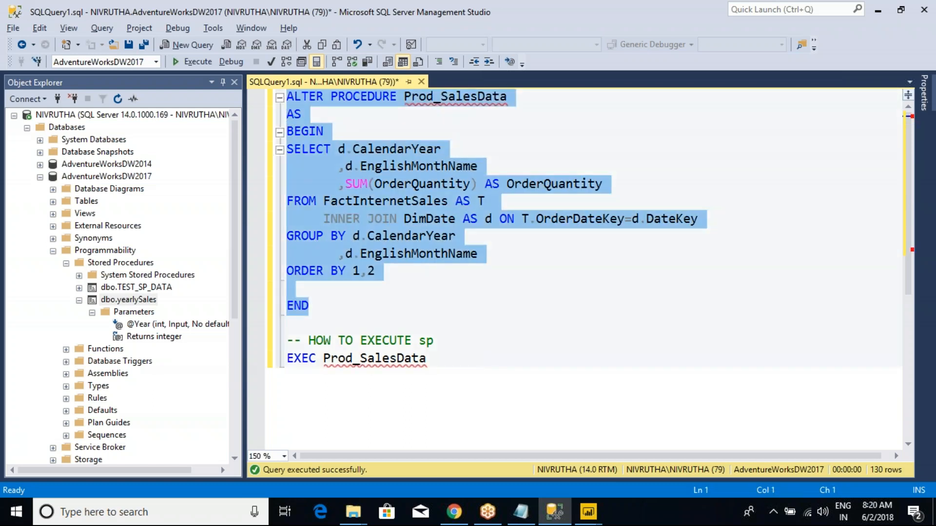
key(F5)
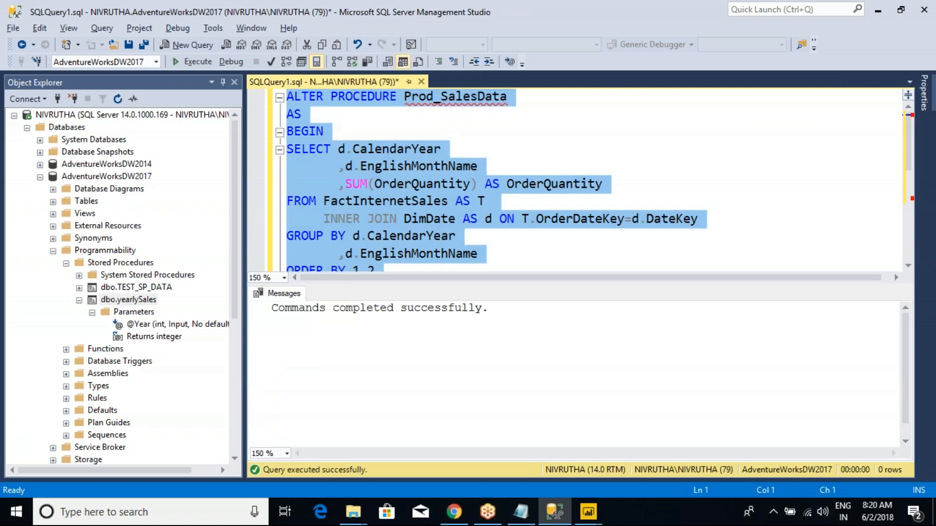
- Hide the message output and run the EXEC Prod_SalesData statement
mouse_move(436, 101)
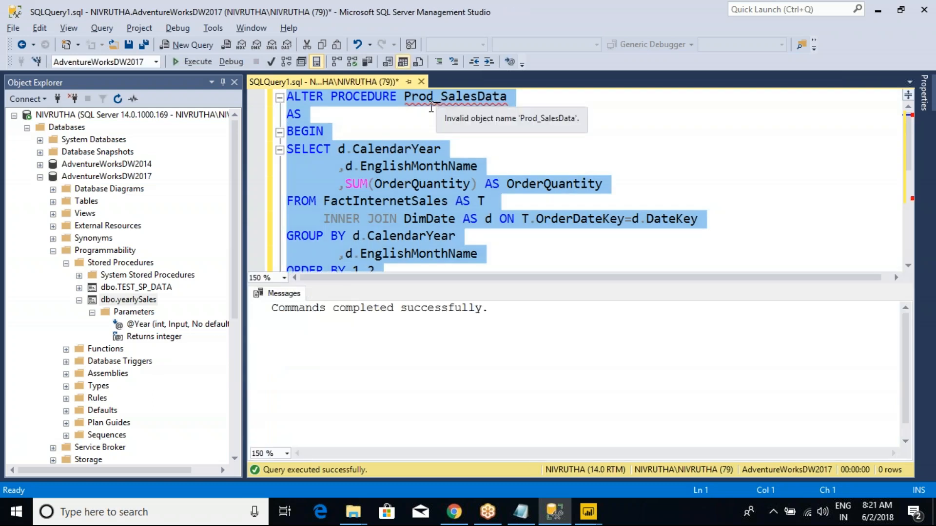
key(ctrl+r)
click(420, 271)
drag(436, 361, 242, 364)
key(F5)
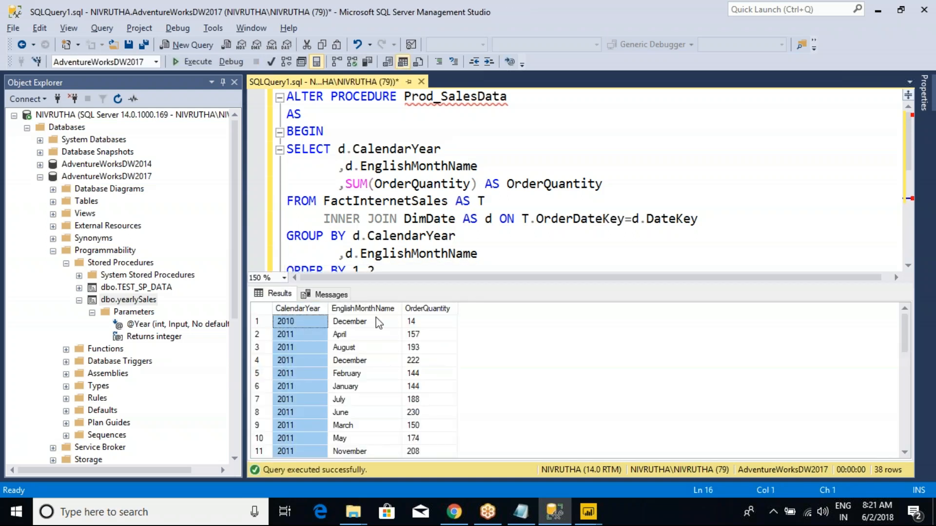
- Examine the EnglishMonthName column and the yearly rows in the Prod_SalesData results
click(384, 308)
scroll(380, 341, down, 2)
click(388, 236)
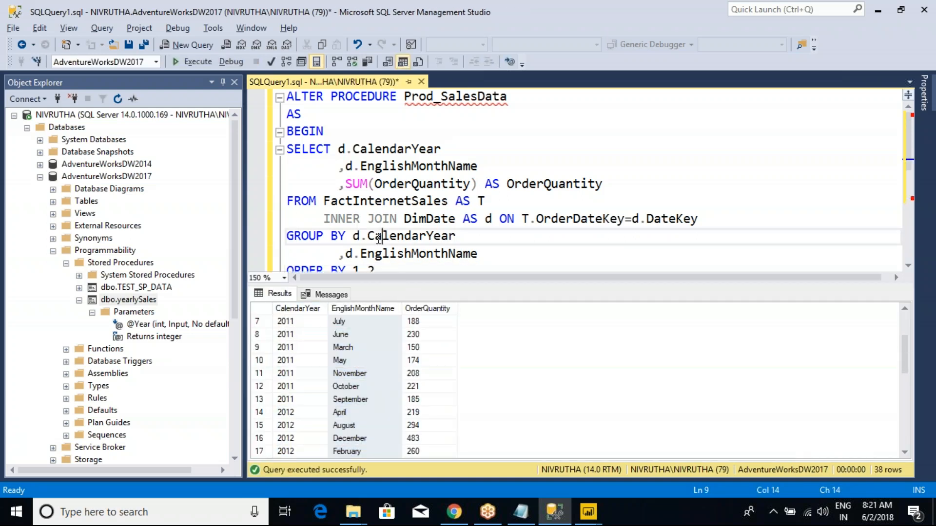
scroll(378, 242, down, 3)
click(366, 334)
scroll(369, 327, up, 1)
- Highlight the EXEC Prod_SalesData statement and switch to the Power Query Editor to view the Merge1 query
click(407, 200)
drag(442, 206, 246, 210)
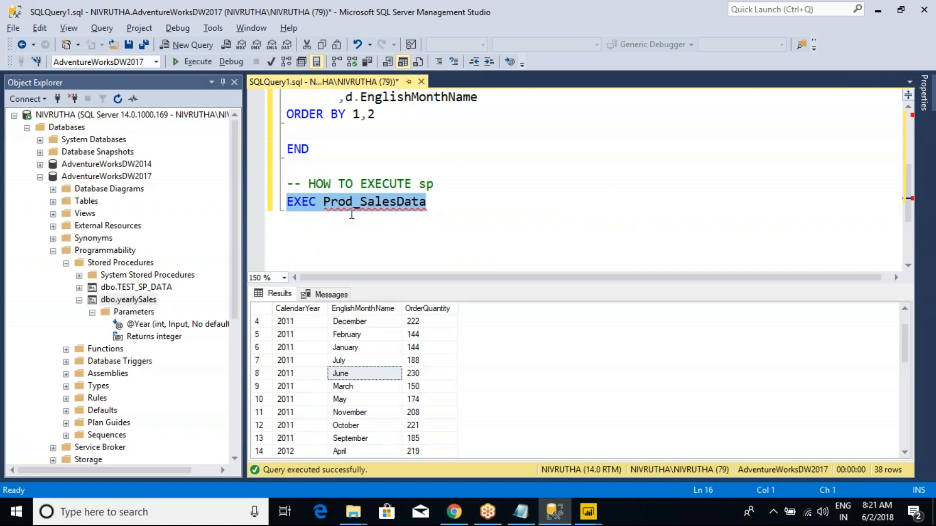
click(437, 203)
drag(437, 203, 249, 210)
mouse_move(589, 509)
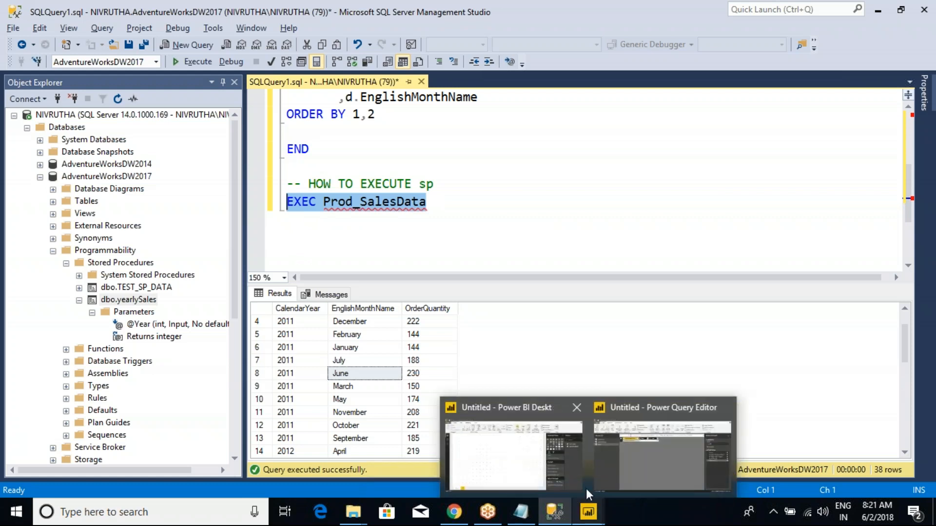
click(618, 460)
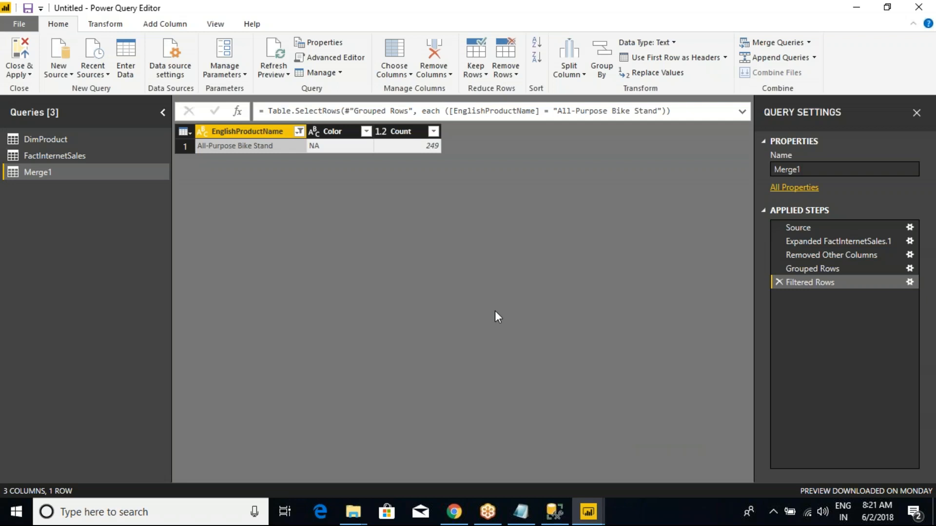
- Switch back to SQL Server Management Studio and open the Query Designer from the blank line above END
click(554, 512)
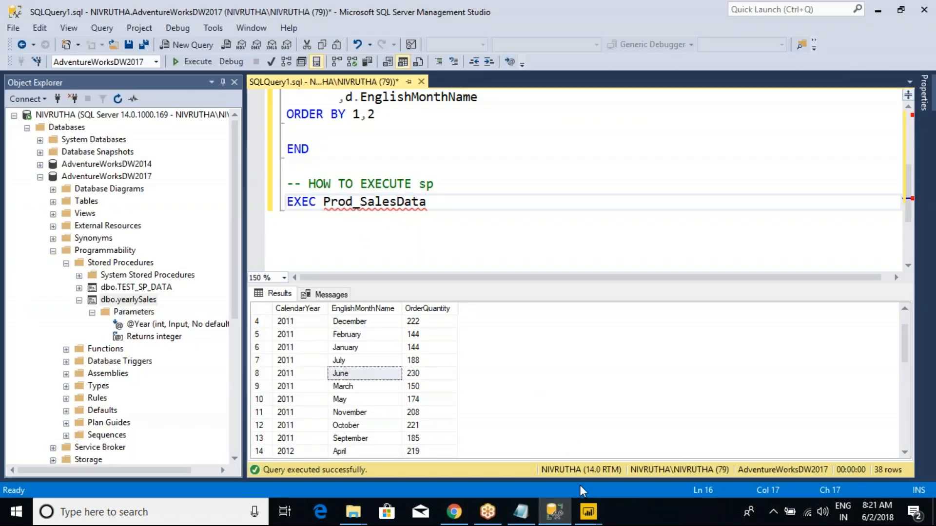
click(556, 134)
right_click(556, 133)
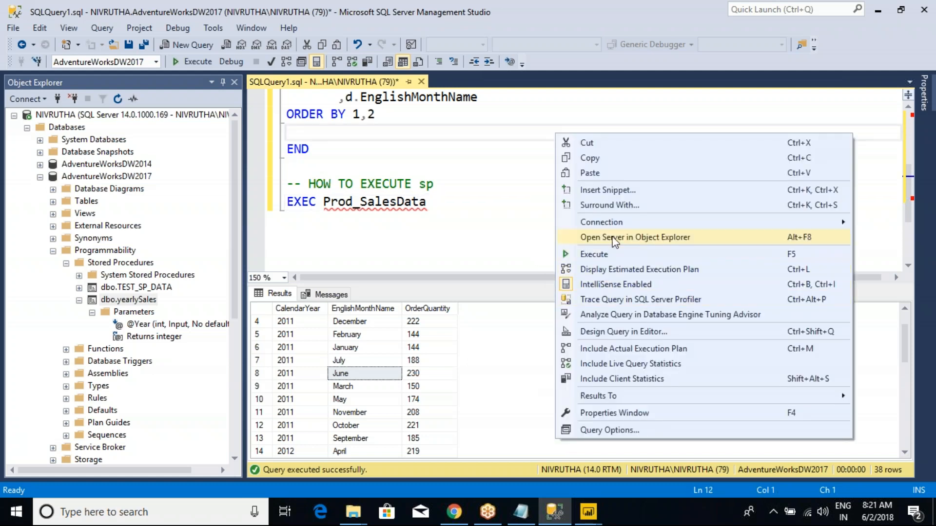
click(617, 332)
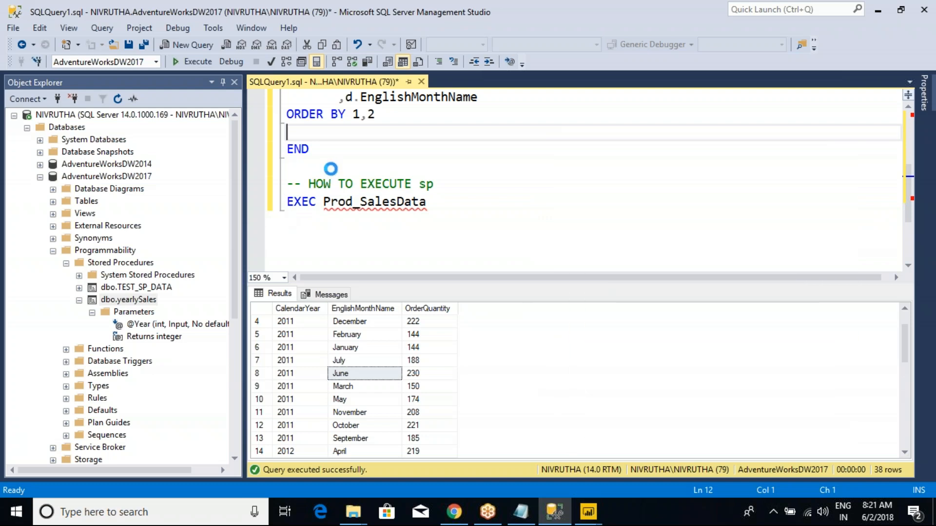
- Add the DimProduct table to the query design
click(355, 303)
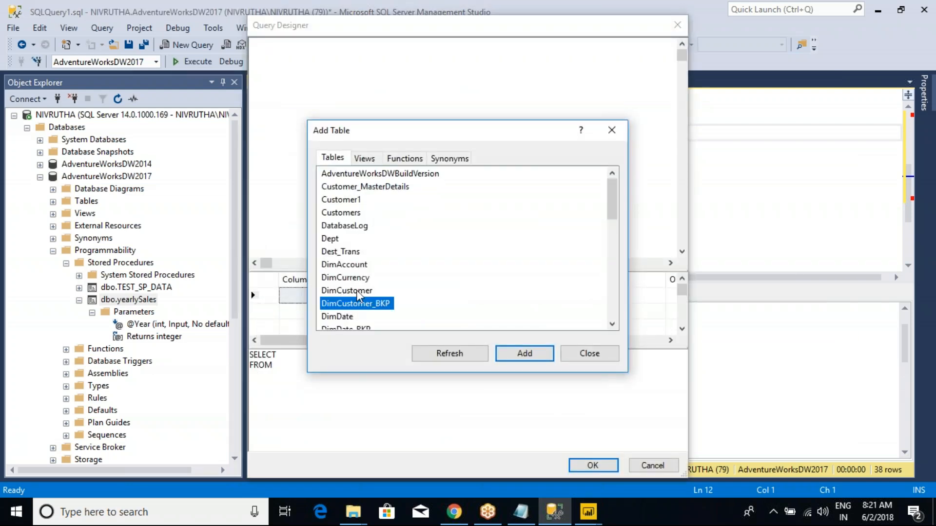
scroll(370, 292, down, 2)
click(346, 238)
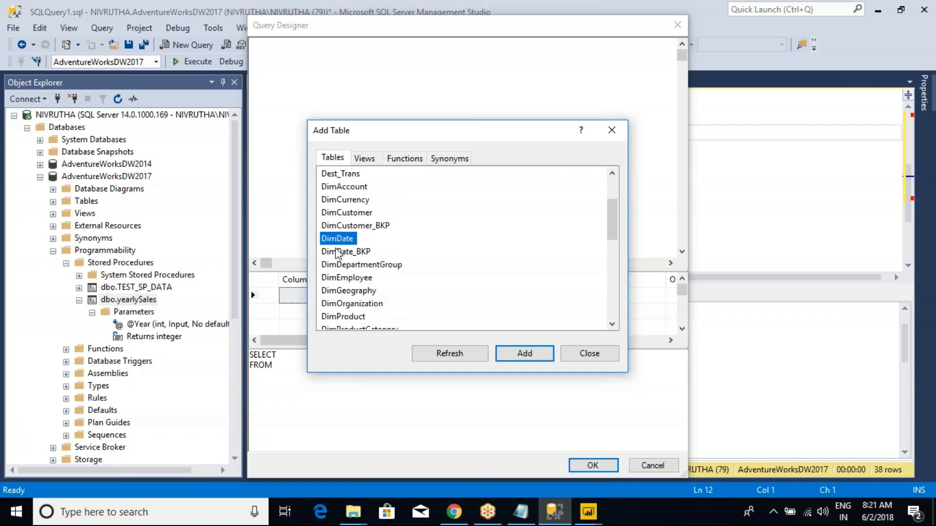
click(354, 317)
click(502, 357)
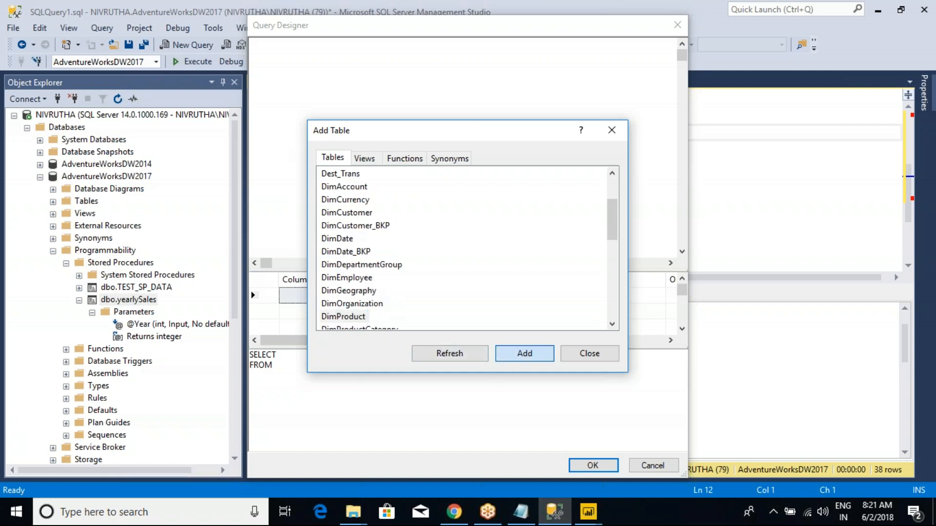
- Add the FactInternetSales table to the query design and close the table list
scroll(375, 278, down, 2)
scroll(359, 294, down, 3)
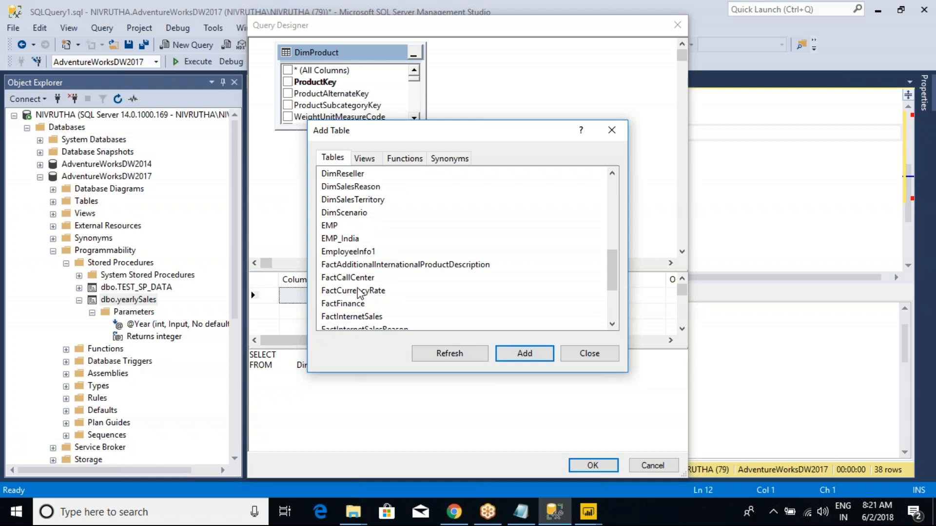
click(352, 317)
click(522, 354)
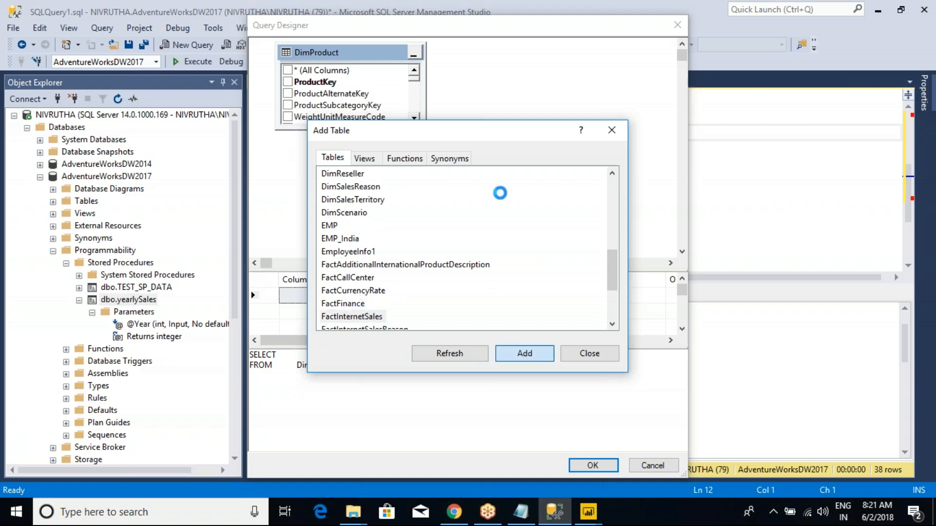
click(612, 130)
- Widen the Query Designer and place DimProduct and FactInternetSales side by side with the join line clearly between them
drag(350, 53, 328, 134)
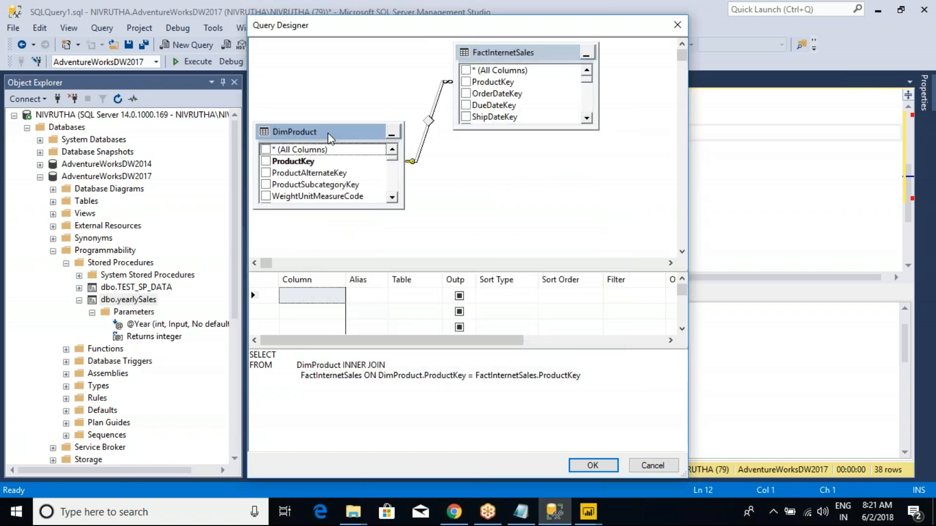
drag(480, 52, 532, 102)
drag(251, 63, 46, 63)
drag(363, 103, 462, 93)
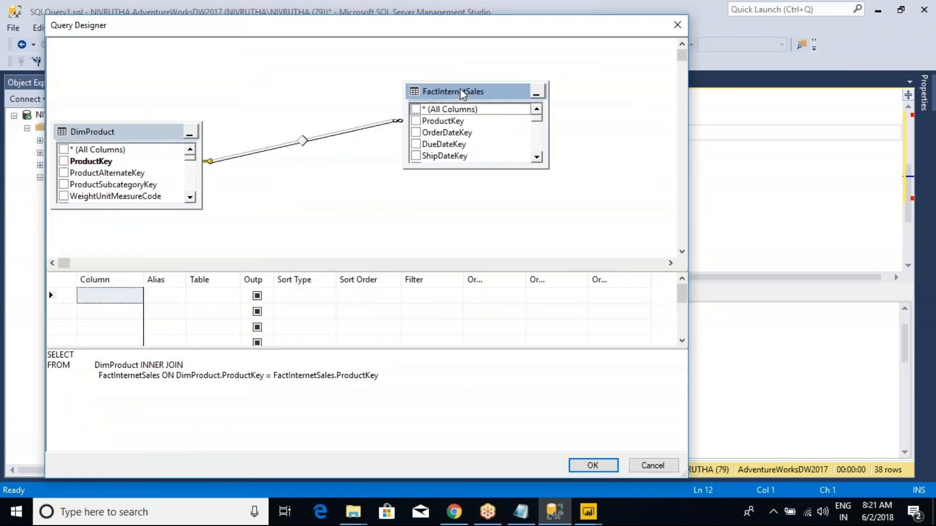
drag(148, 130, 219, 97)
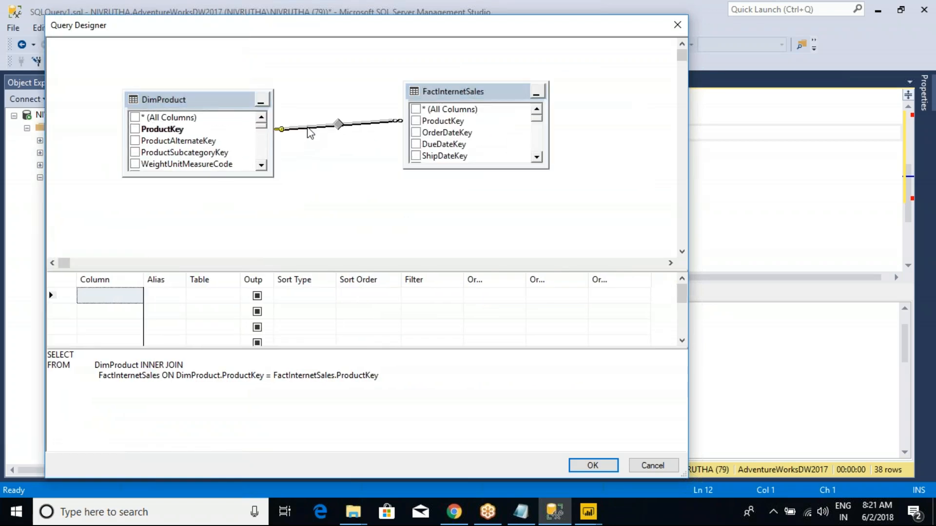
- View the properties of the join between DimProduct and FactInternetSales, including its join condition and type, and close them
click(338, 184)
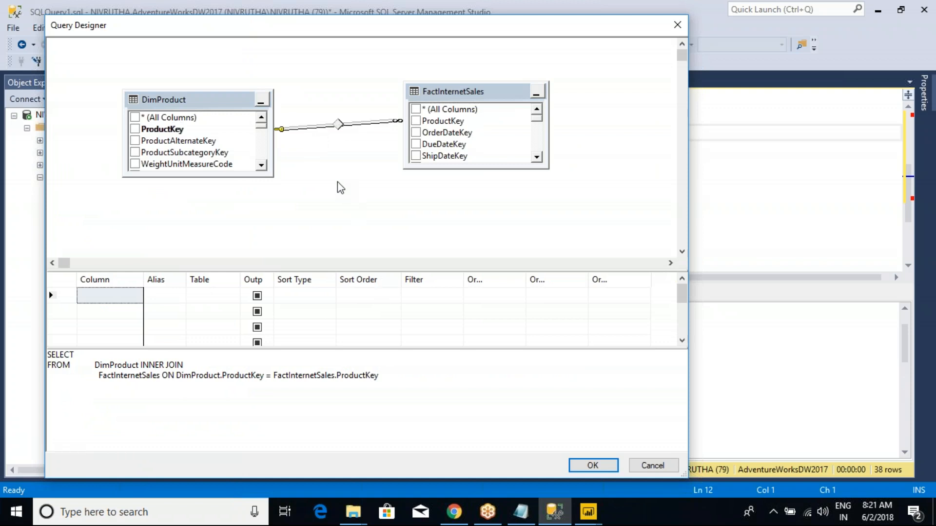
click(338, 125)
right_click(338, 125)
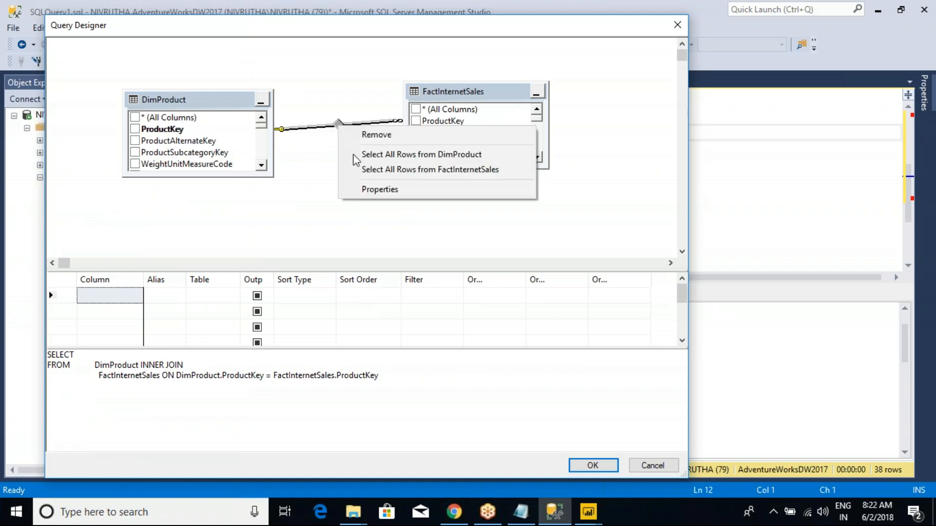
click(375, 189)
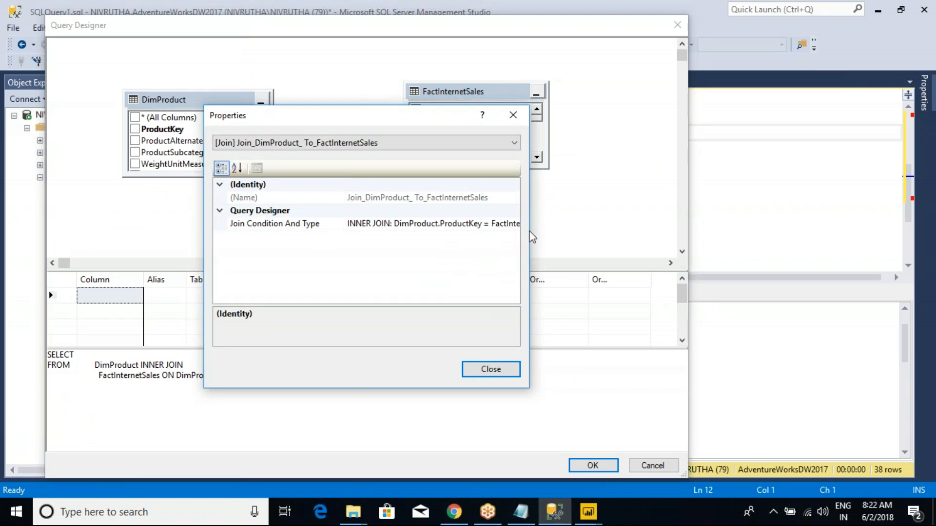
click(513, 117)
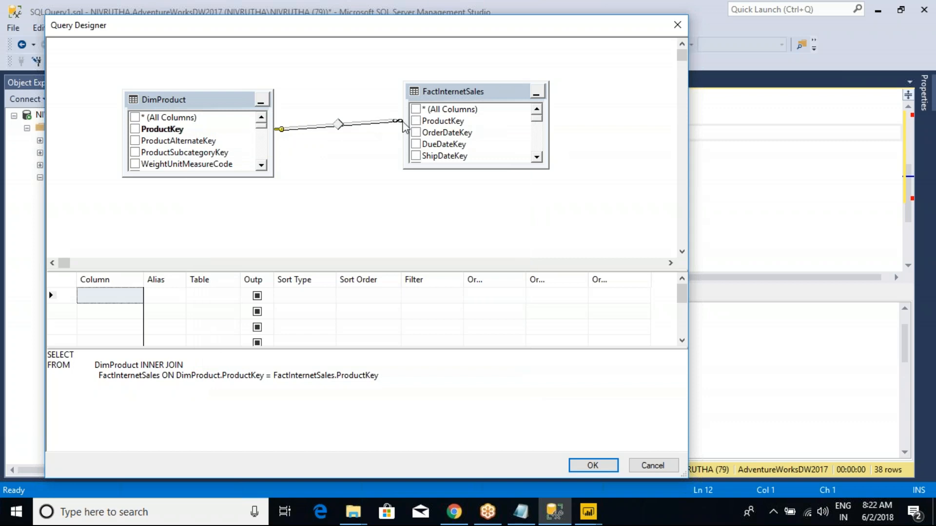
- Look through the FactInternetSales columns, view that table's properties, and close them
click(536, 158)
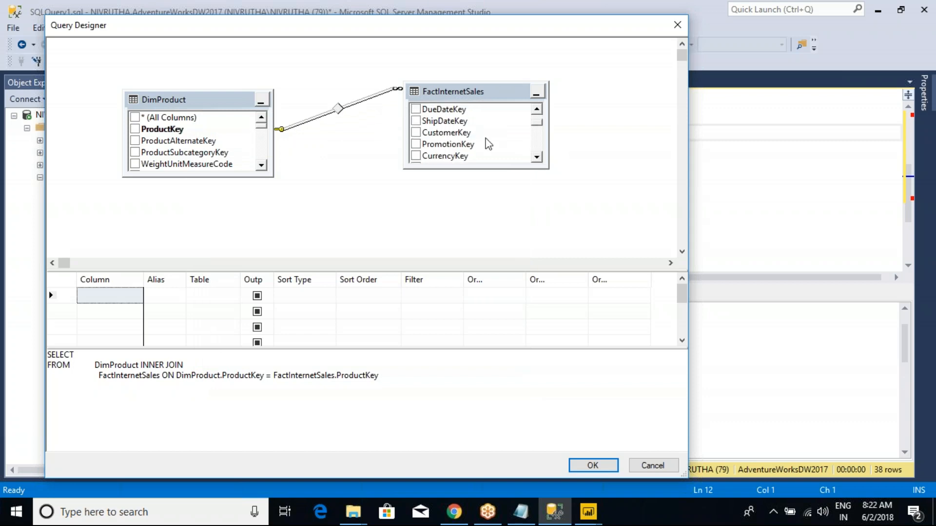
scroll(538, 129, up, 1)
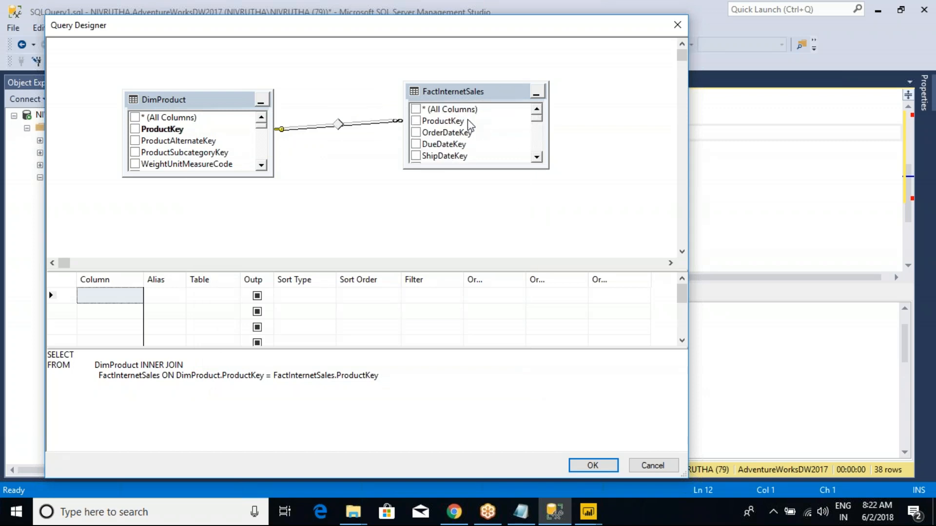
right_click(450, 95)
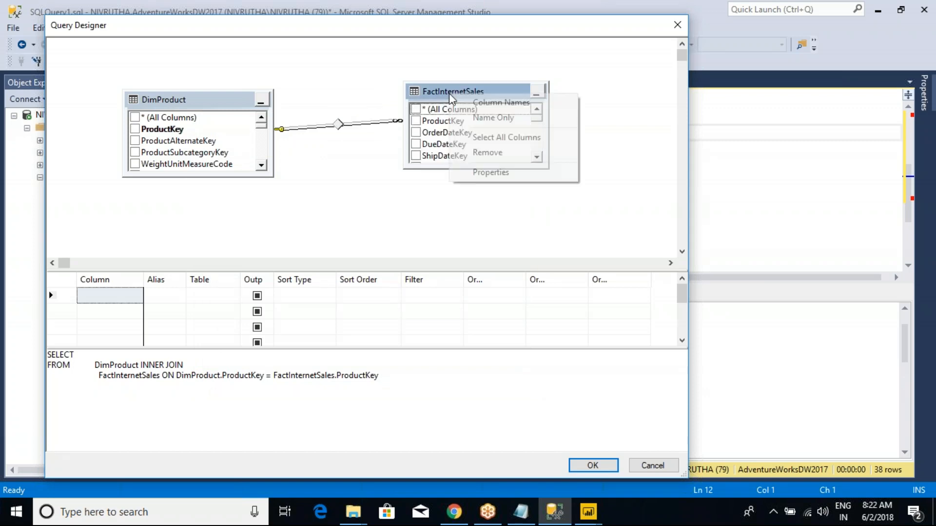
click(490, 172)
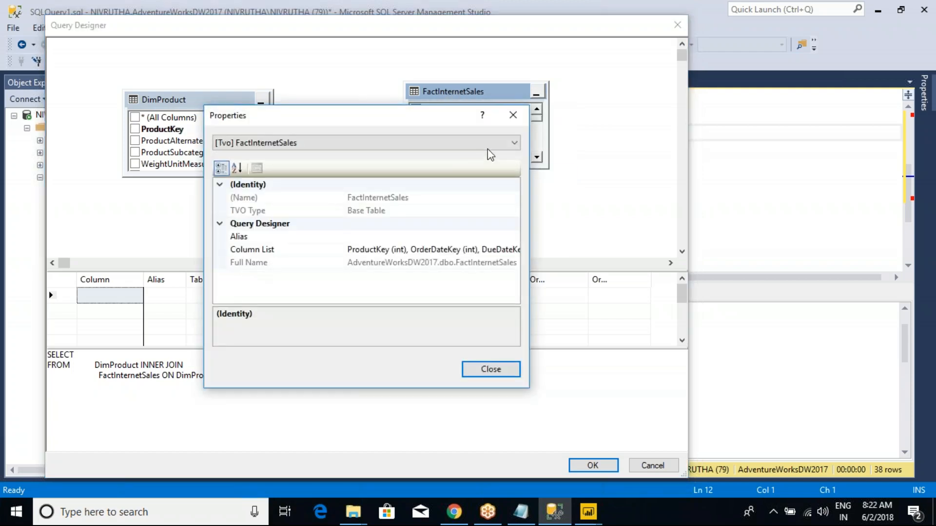
click(513, 115)
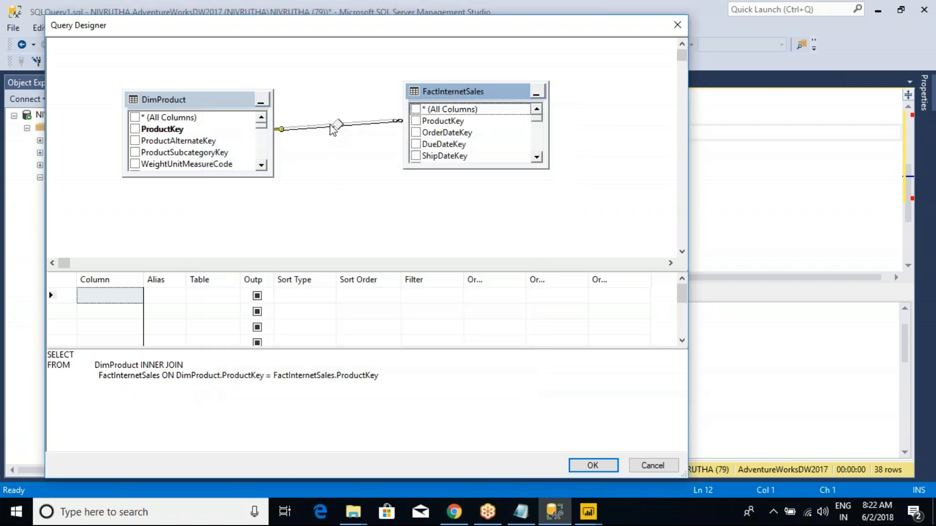
- Examine the generated SELECT statement, its inner join and the ProductKey match between the two tables
click(152, 376)
drag(47, 355, 161, 388)
click(162, 388)
drag(384, 375, 51, 355)
click(109, 377)
click(243, 107)
click(448, 97)
drag(197, 380, 347, 382)
click(348, 382)
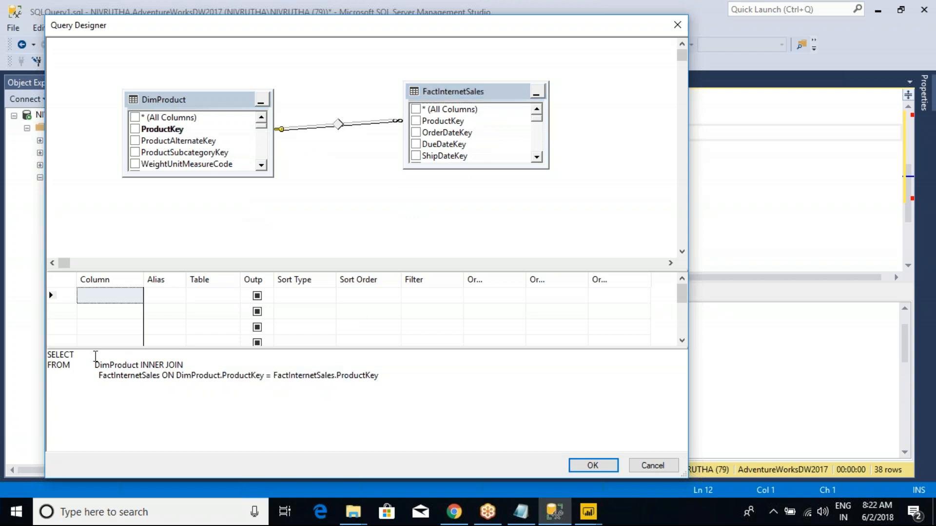
- Output EnglishProductName from DimProduct and SalesAmount from FactInternetSales, and close the Query Designer without inserting the query
click(262, 166)
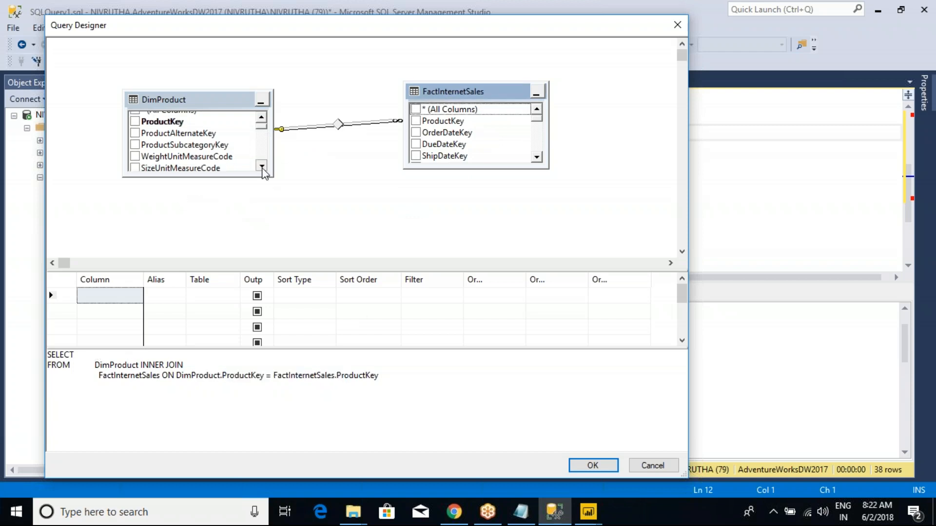
click(135, 118)
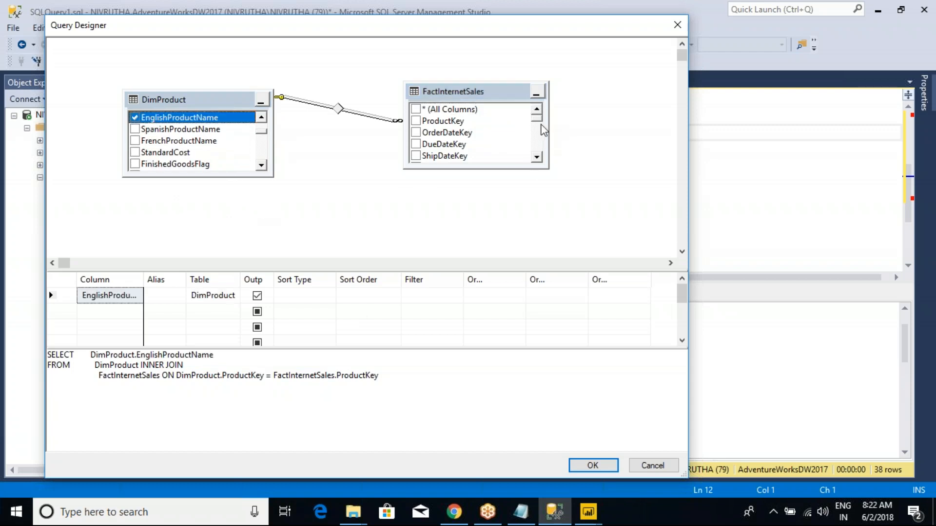
drag(540, 125, 542, 145)
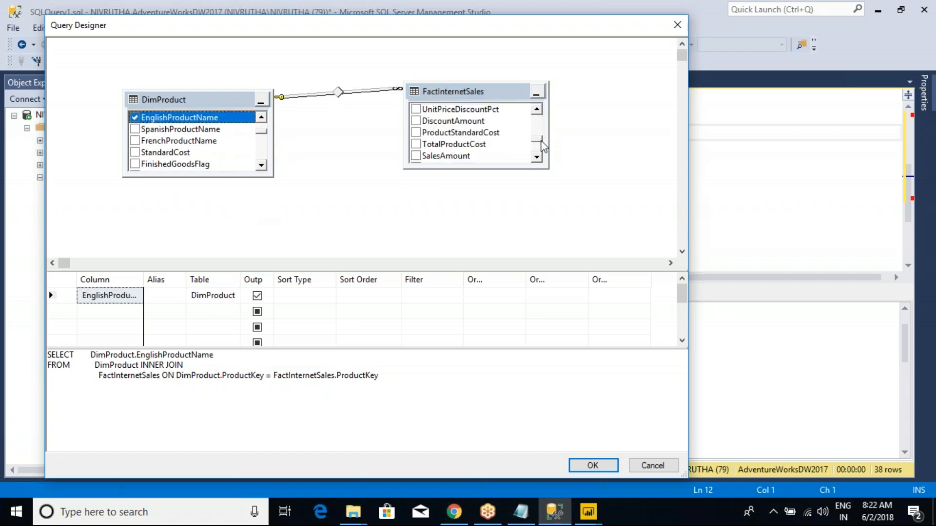
click(416, 156)
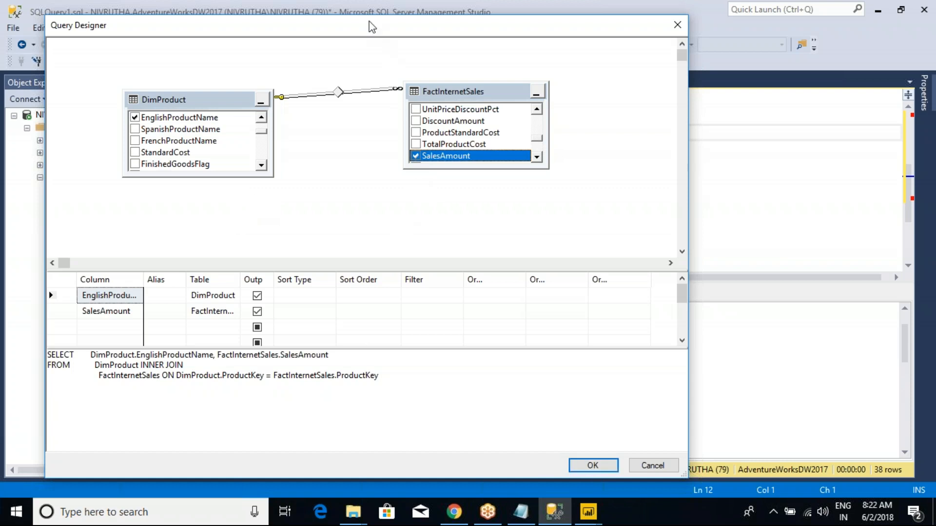
drag(369, 25, 353, 104)
click(660, 105)
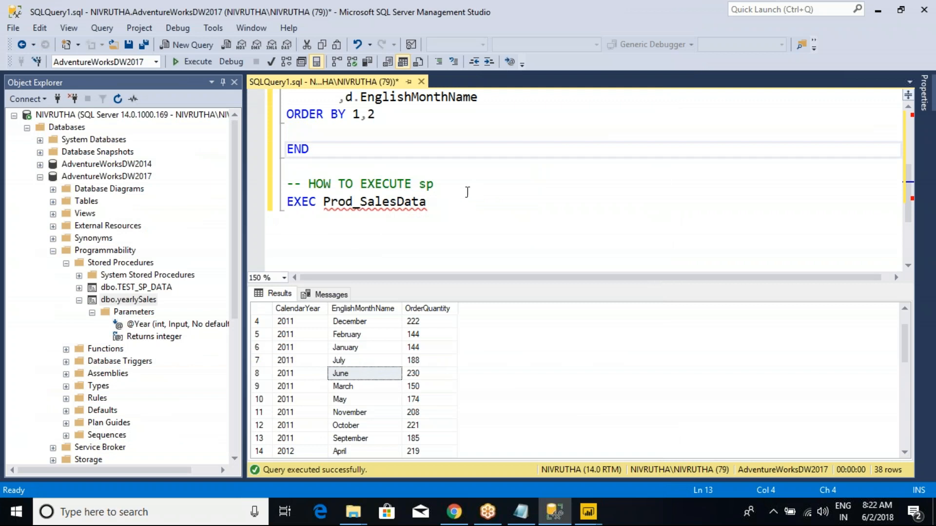
- Run only the EXEC Prod_SalesData statement and switch to the Power Query Editor window
drag(442, 203, 237, 211)
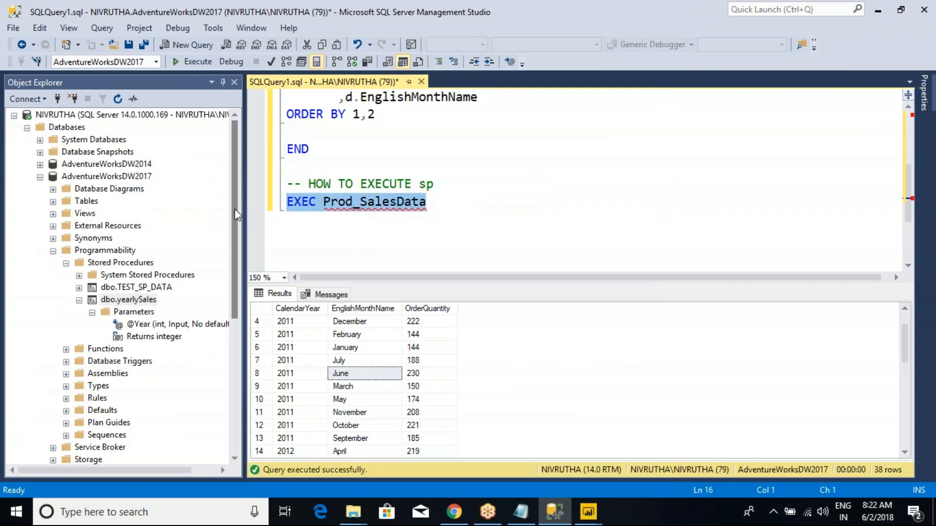
click(195, 62)
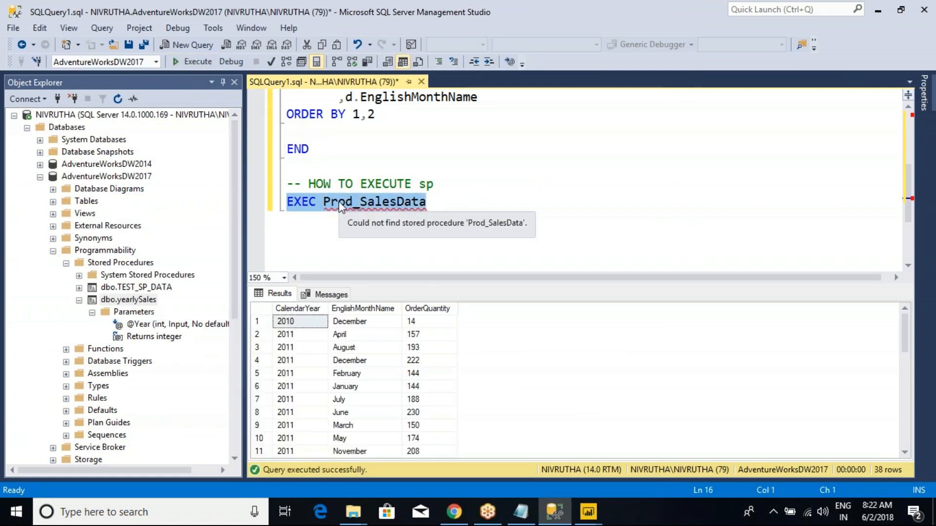
click(588, 512)
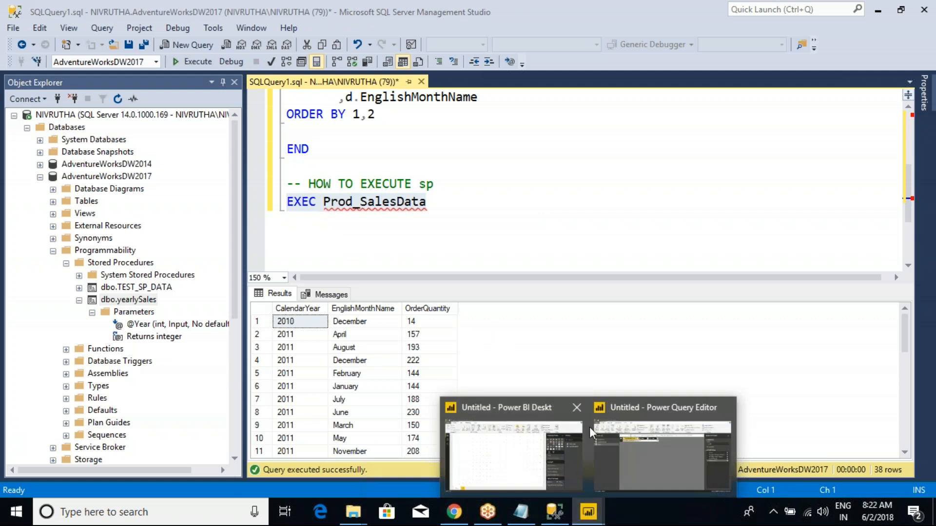
click(634, 439)
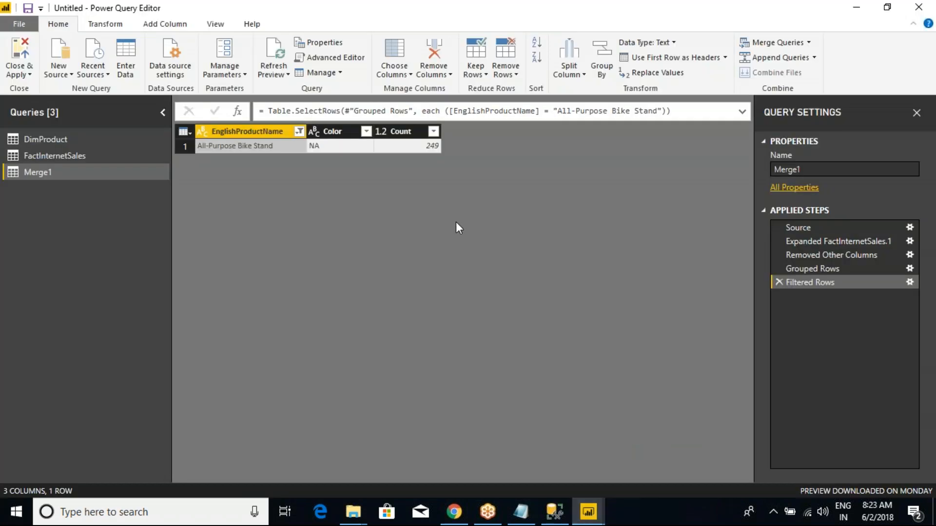
- Start saving the Power BI file and browse to the Power BI New Batch(9th_May2018) folder inside D:\Power BI
click(28, 8)
click(475, 285)
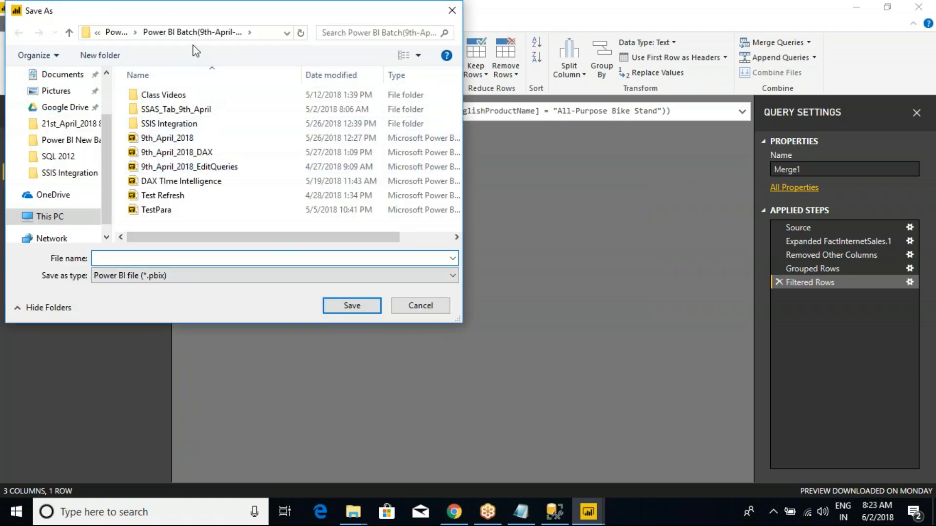
click(116, 33)
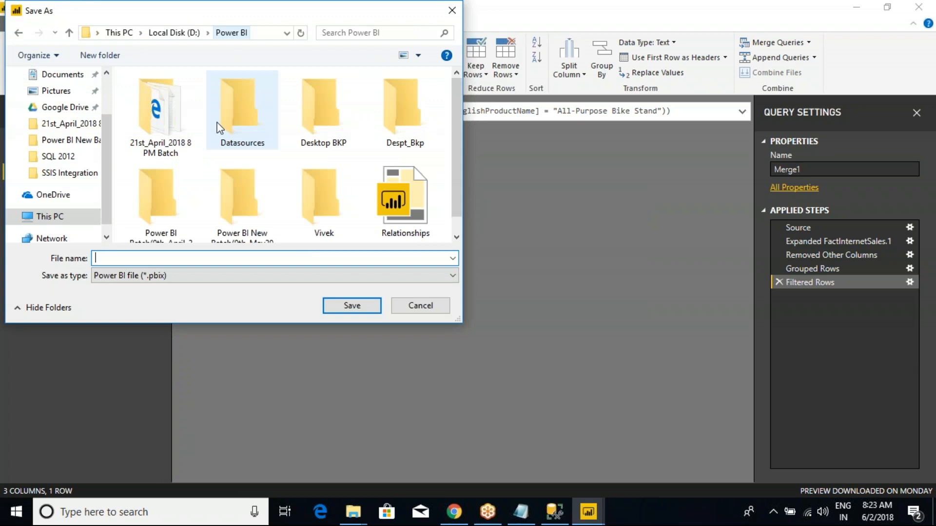
scroll(263, 236, down, 1)
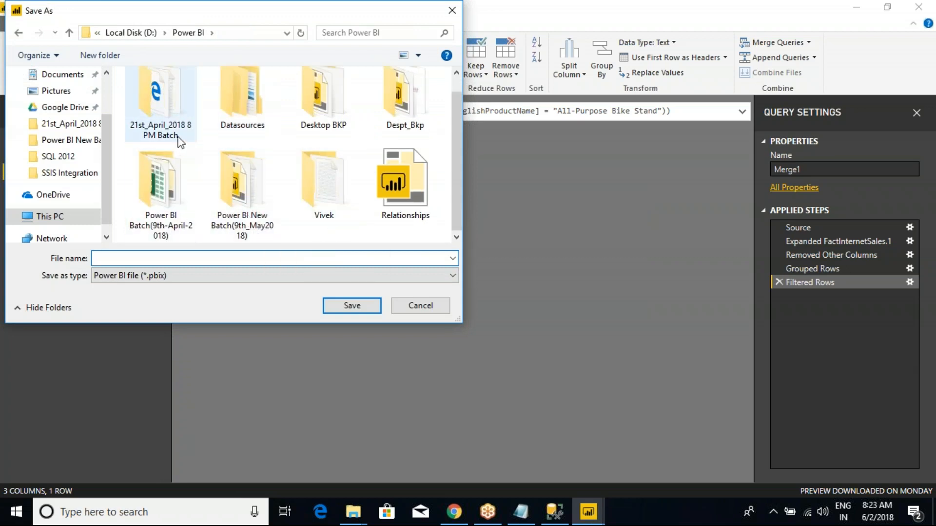
double_click(265, 238)
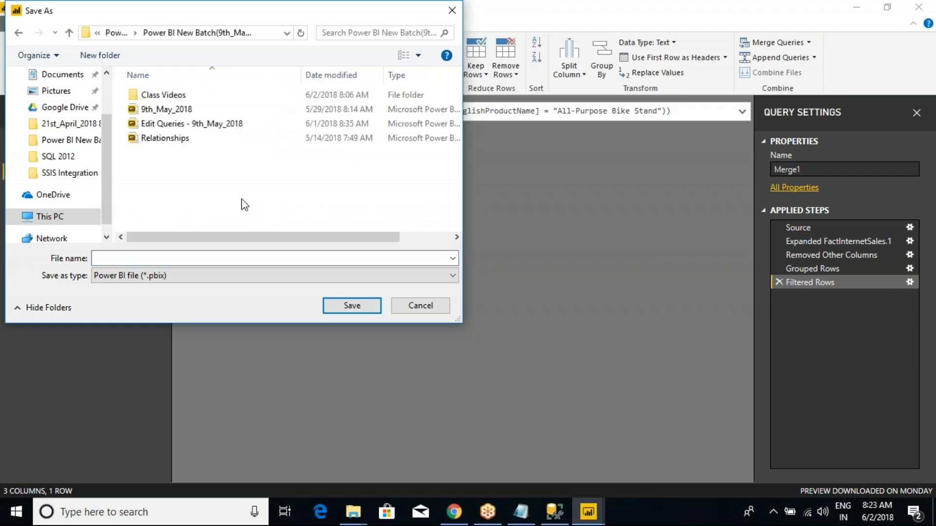
- Save the file as "Parameters - 9th_May_2018", basing the name on the existing Edit Queries file
click(166, 123)
click(137, 262)
click(142, 259)
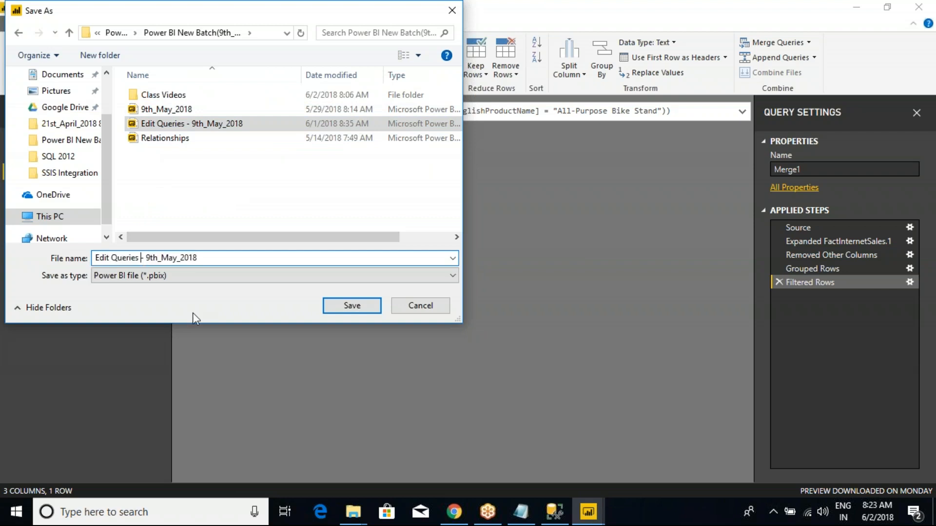
text(_+)
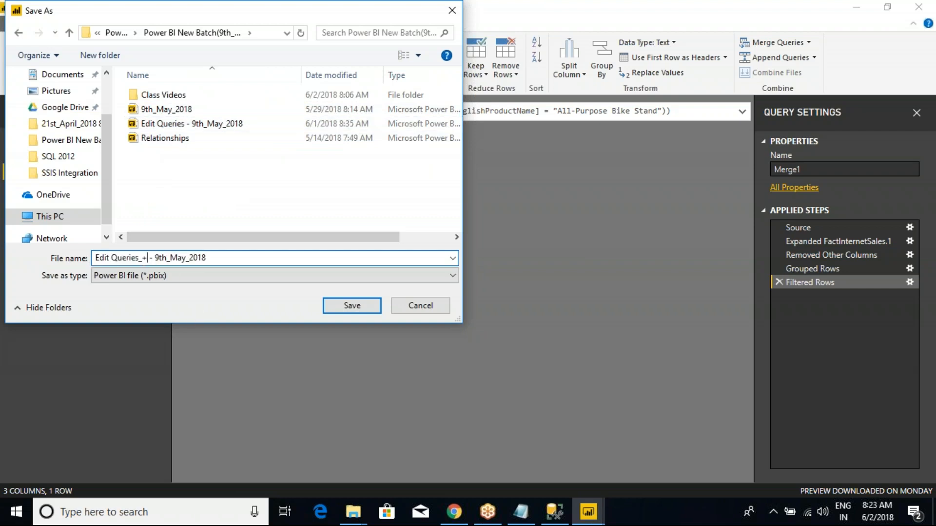
key(BackSpace)
key(BackSpace)
key(BackSpace)
key(BackSpace)
key(BackSpace)
key(BackSpace)
key(BackSpace)
key(BackSpace)
key(BackSpace)
key(BackSpace)
key(BackSpace)
key(BackSpace)
key(BackSpace)
key(BackSpace)
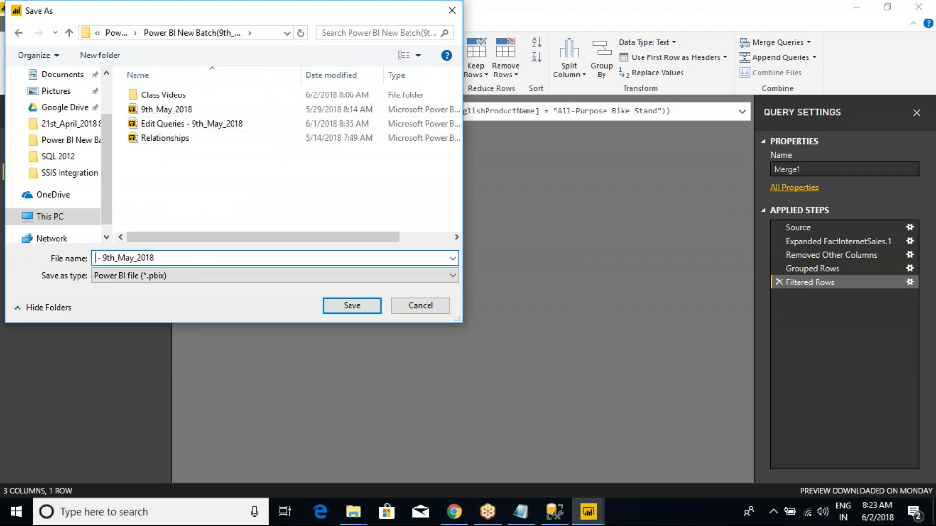
text(Parameters)
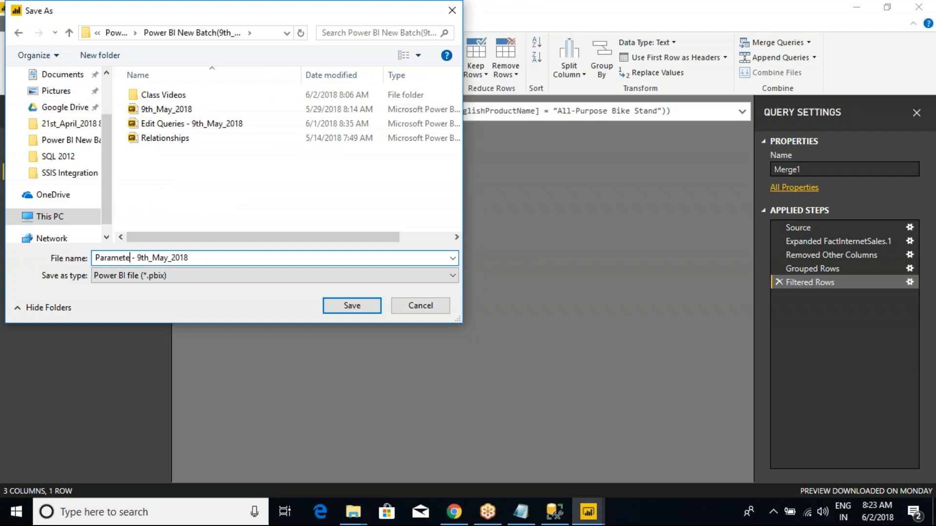
click(353, 307)
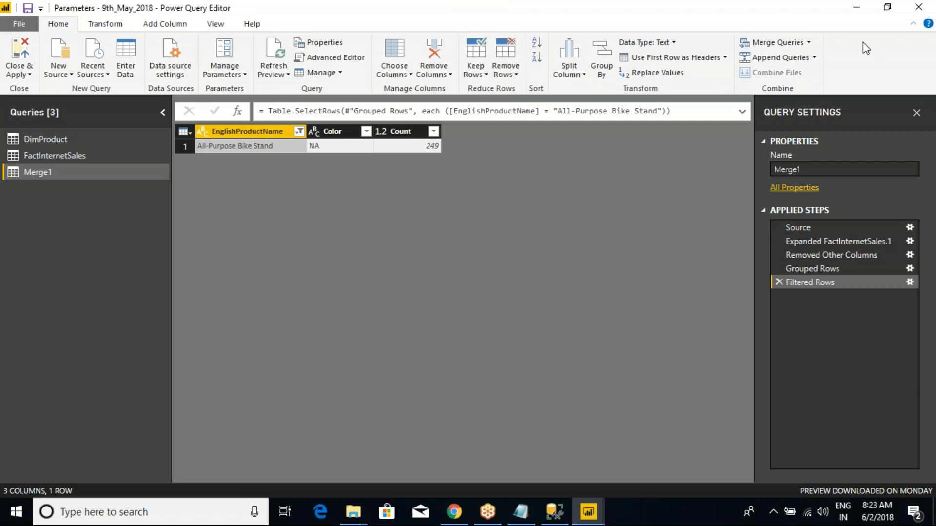
- Close the Power Query Editor to return to the report, and view the list of common data sources
click(918, 7)
click(487, 274)
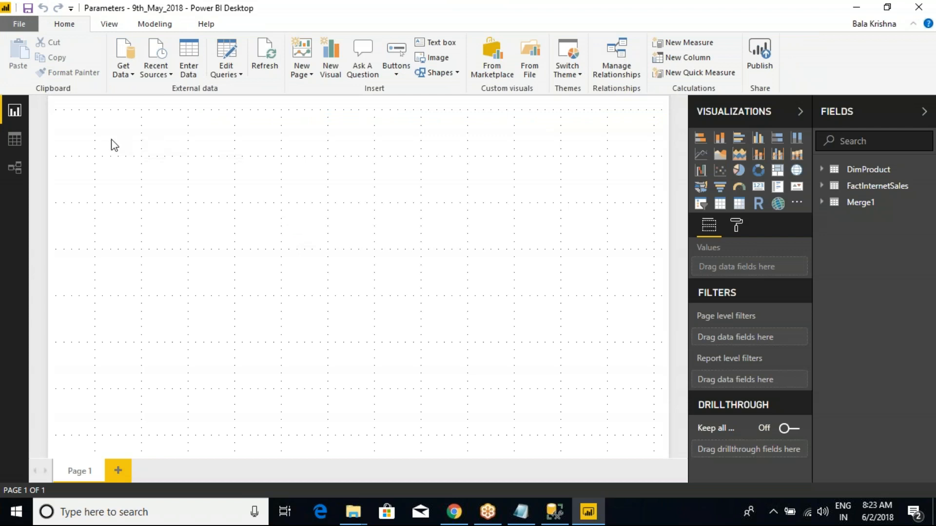
click(130, 75)
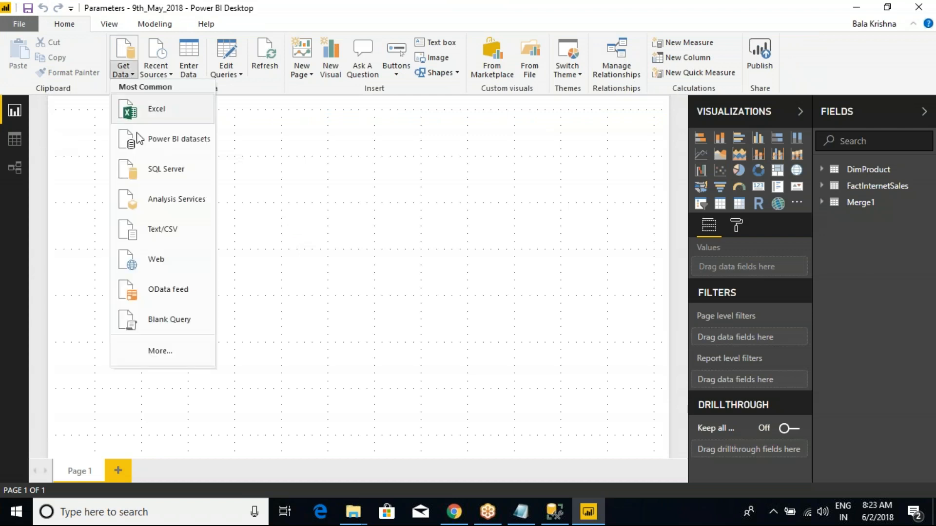
click(306, 191)
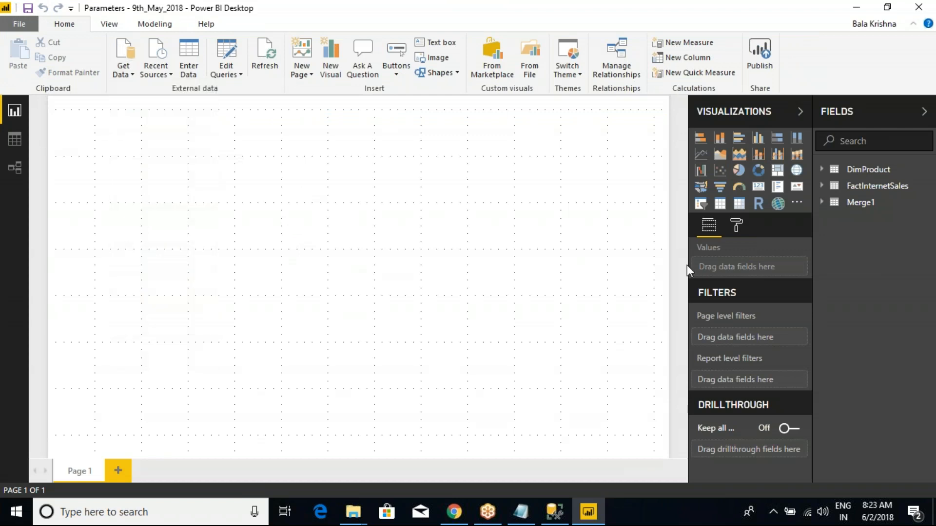
key(ctrl+2)
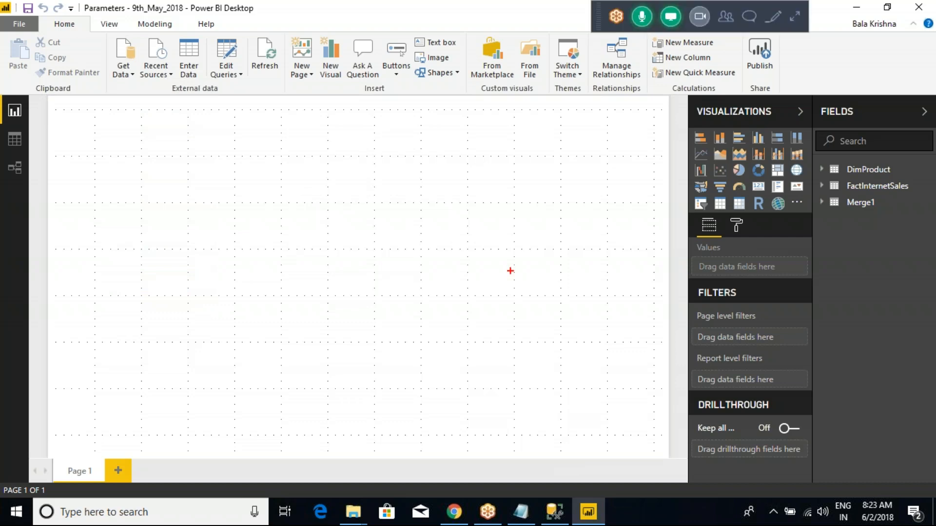
drag(4, 100, 60, 196)
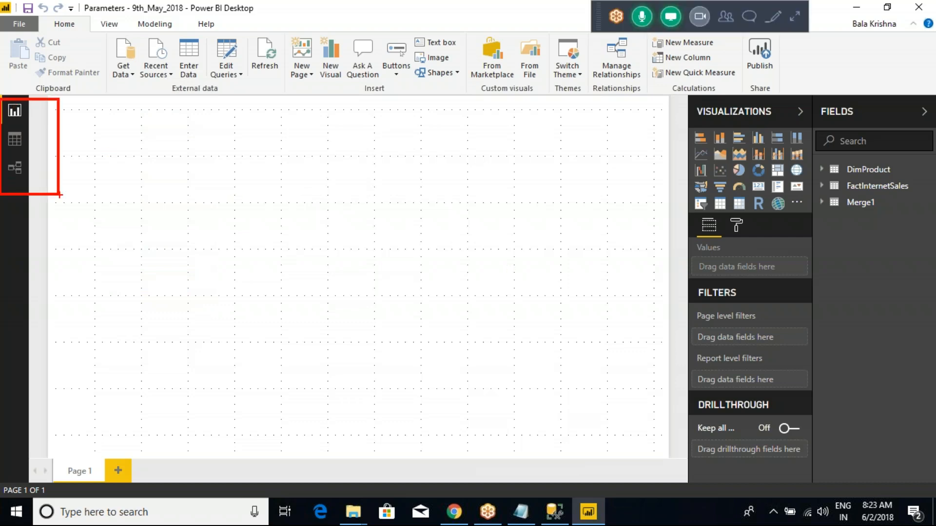
key(Escape)
- Review the ProductKey columns and cardinality options of the relationship between DimProduct and FactInternetSales, and leave it without saving changes
click(10, 174)
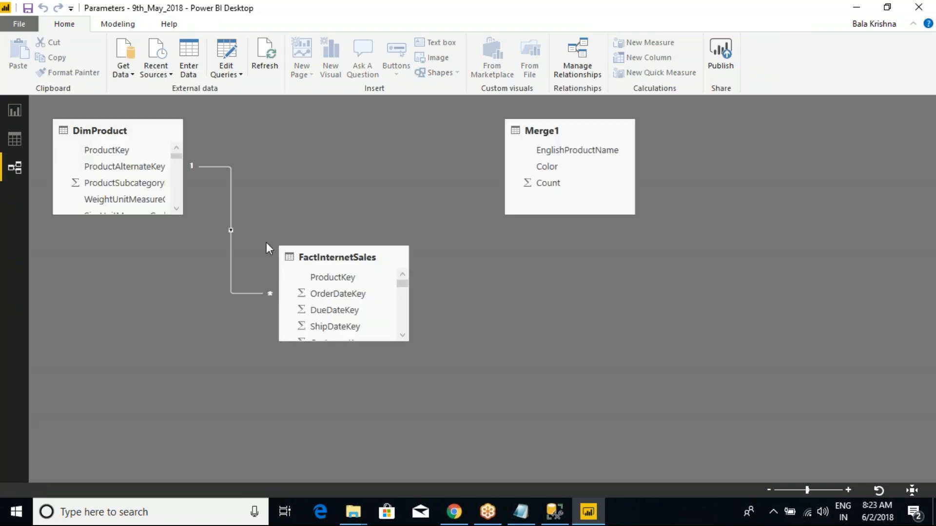
double_click(231, 197)
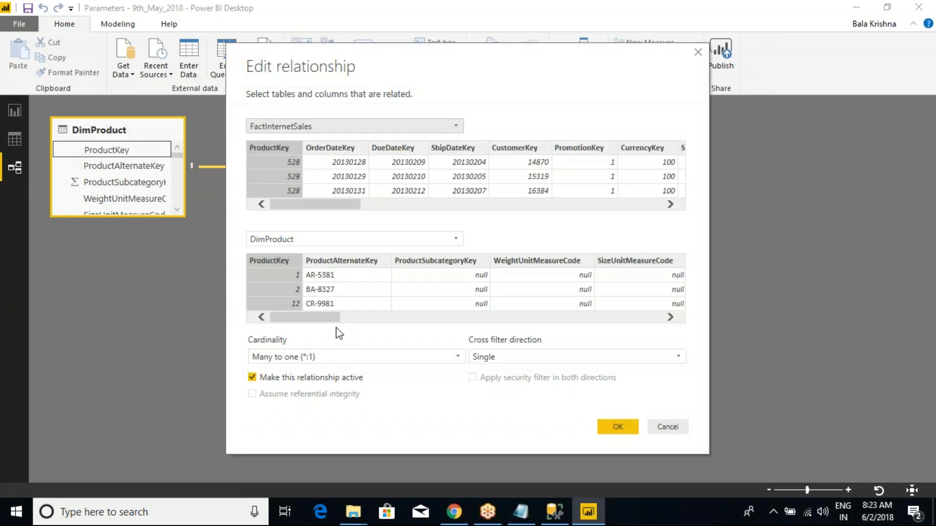
click(318, 152)
click(282, 152)
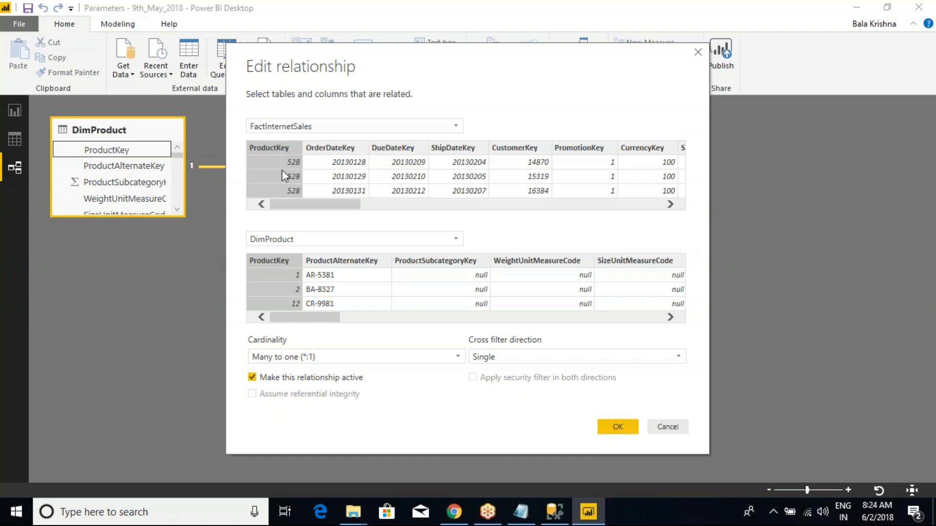
click(329, 362)
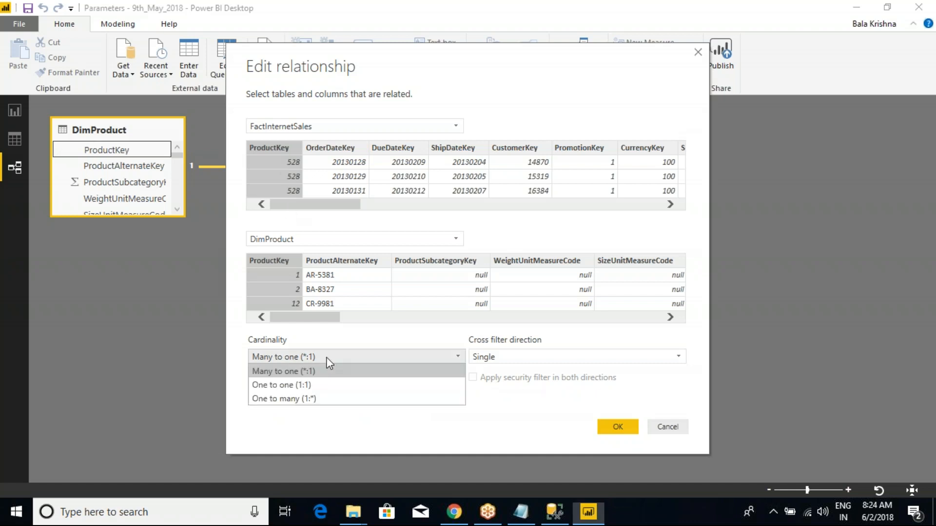
click(328, 361)
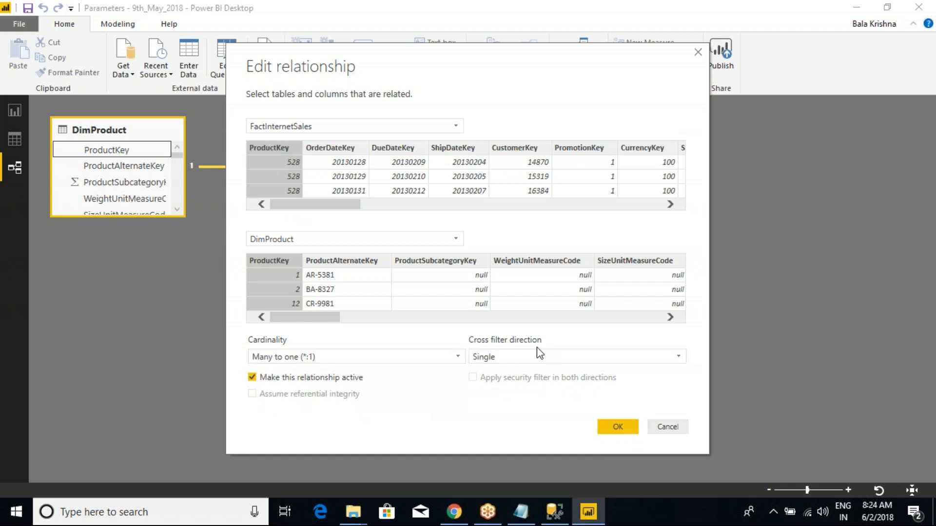
click(666, 428)
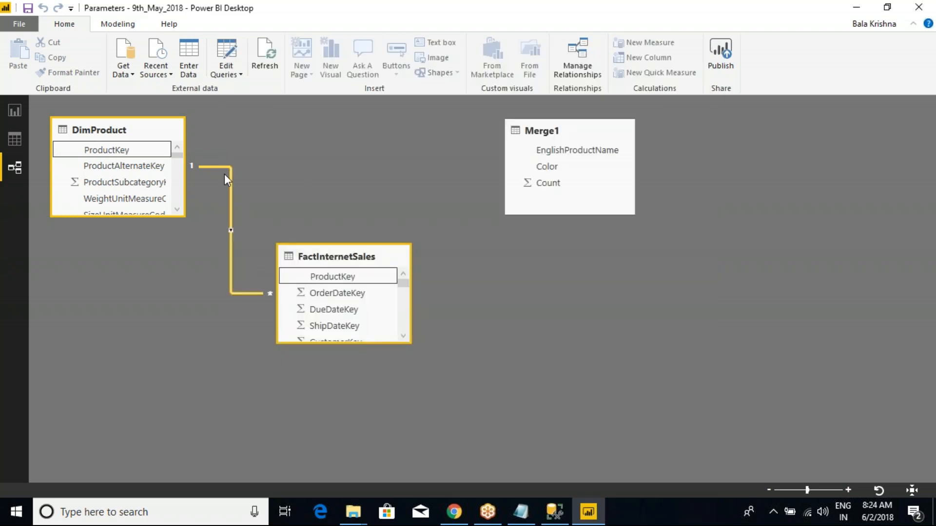
key(ctrl+2)
drag(1, 92, 50, 228)
drag(18, 171, 68, 141)
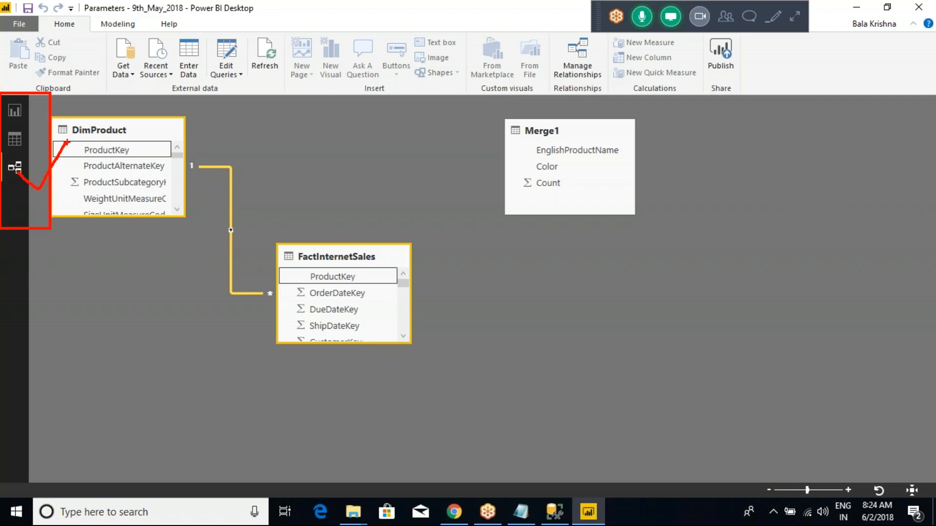
key(Escape)
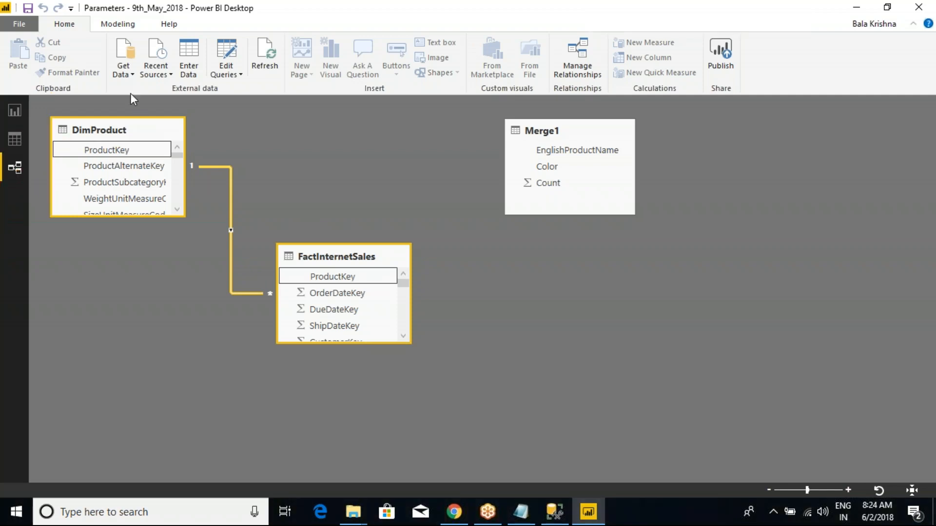
- Return to the report view and start a new SQL Server database connection
click(14, 111)
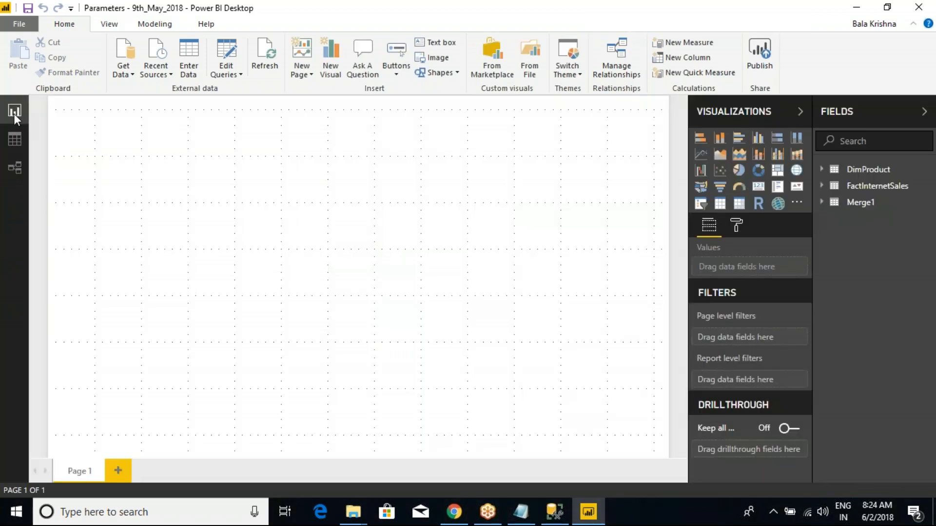
click(130, 74)
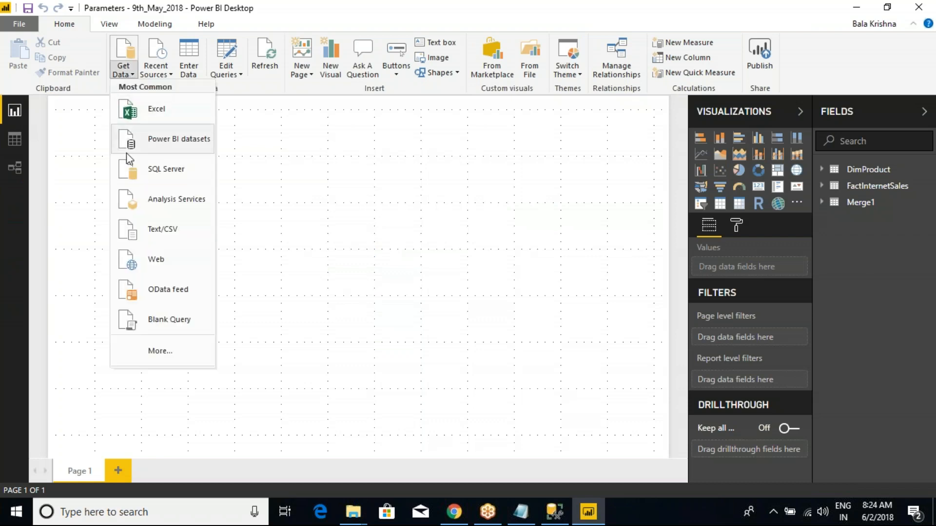
click(170, 175)
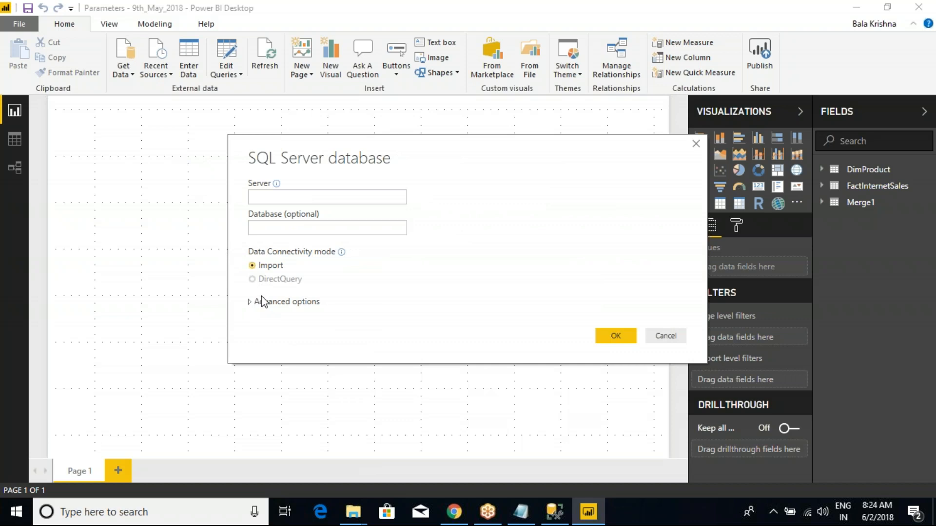
- Switch to SQL Server Management Studio, rerun only the EXEC Prod_SalesData statement and select all its result rows
key(alt+Tab)
drag(434, 206, 287, 202)
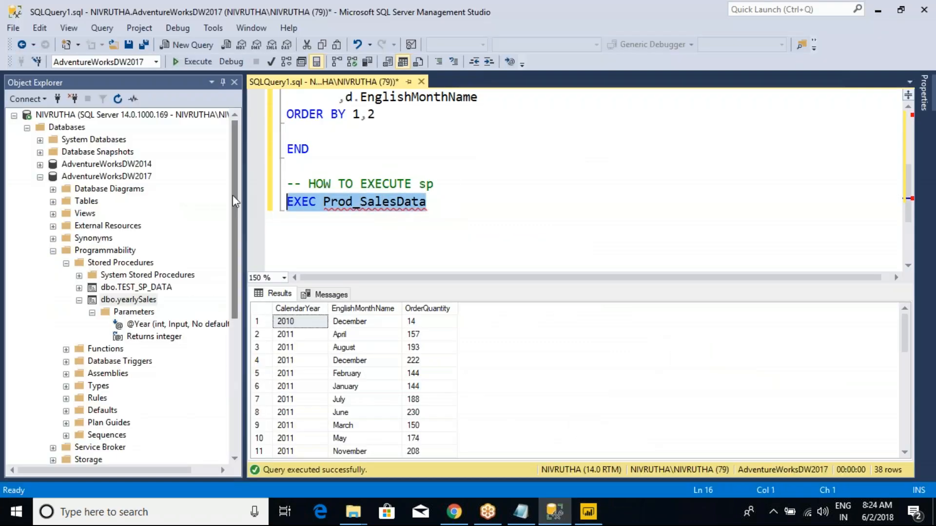
click(193, 61)
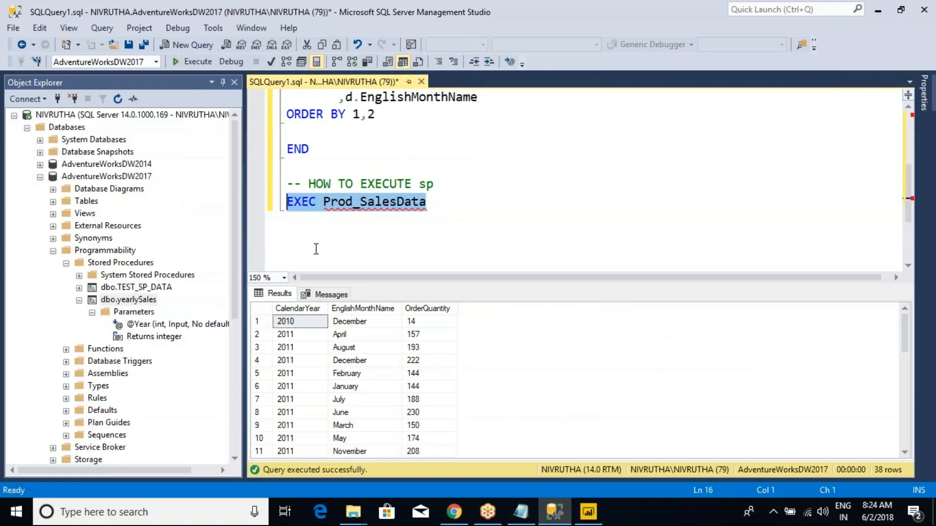
click(282, 320)
key(ctrl+a)
- Copy the EXEC Prod_SalesData statement into the advanced SQL statement of the Power BI database connection
drag(436, 204, 276, 205)
key(ctrl+c)
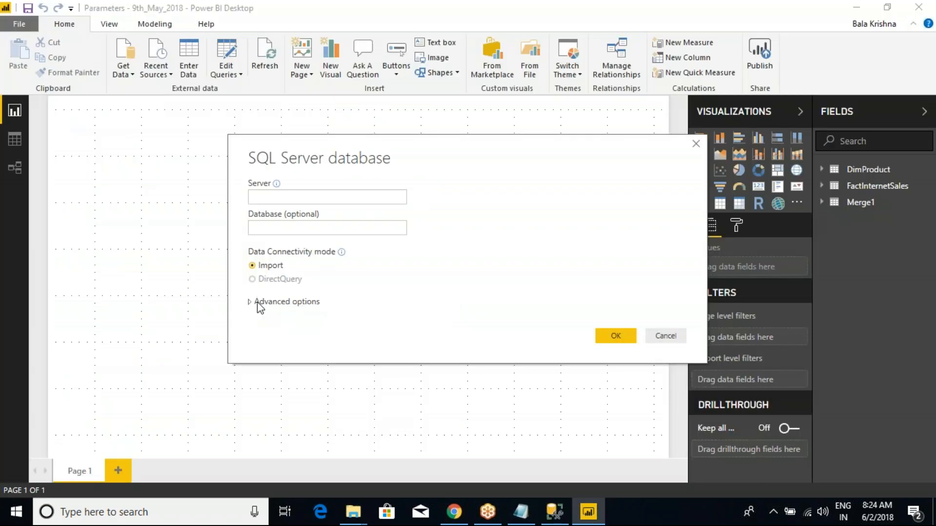
click(258, 303)
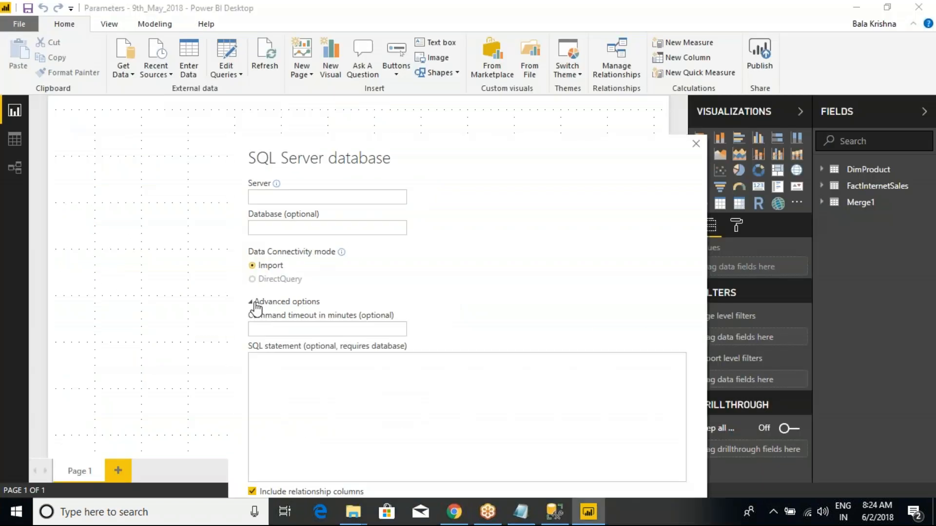
click(311, 369)
key(ctrl+v)
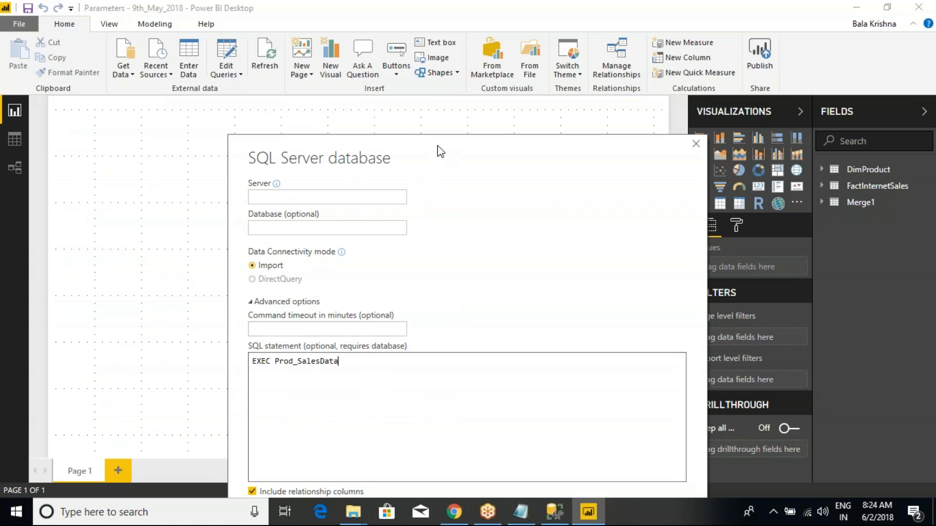
- Copy the server name from the SQL Server Management Studio connection settings into the Power BI connection's Server field
drag(437, 145, 342, 50)
click(520, 463)
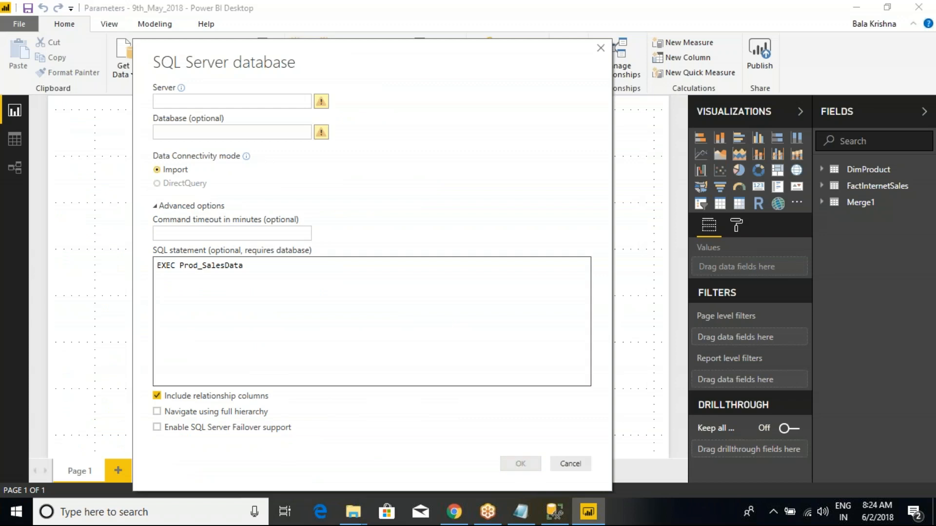
click(211, 103)
key(alt+Tab)
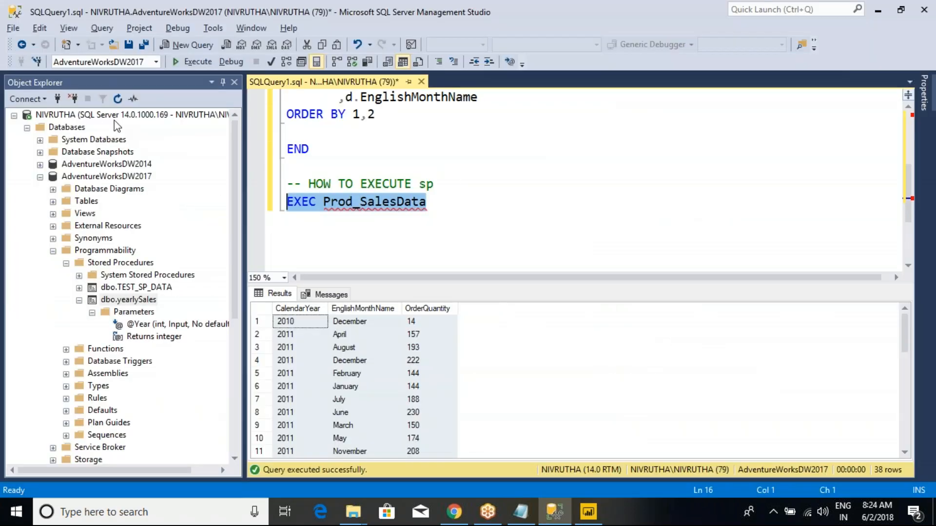
click(58, 99)
key(ctrl+c)
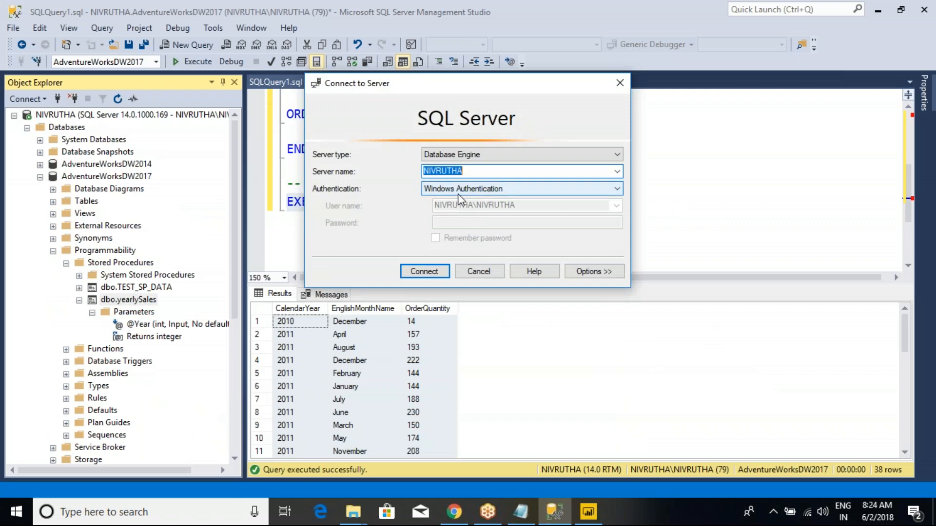
key(alt+Tab)
key(ctrl+v)
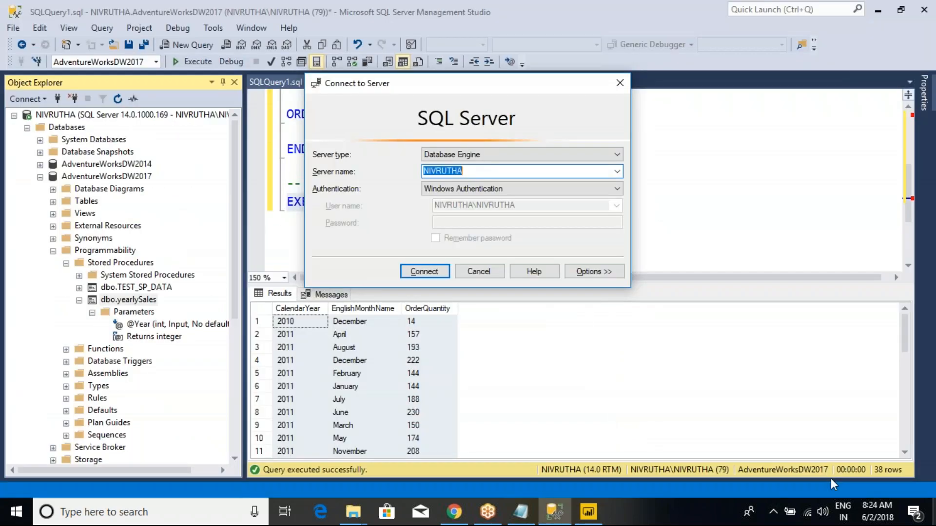
- Cancel the Management Studio server connection and copy the database name AdventureWorksDW2017 into the Power BI connection's Database field
key(alt+Tab)
click(484, 273)
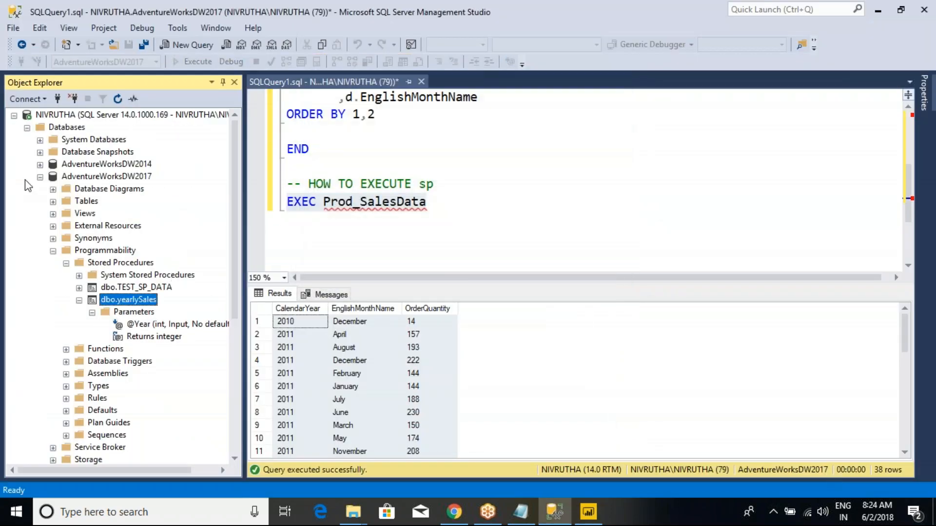
click(95, 177)
click(95, 177)
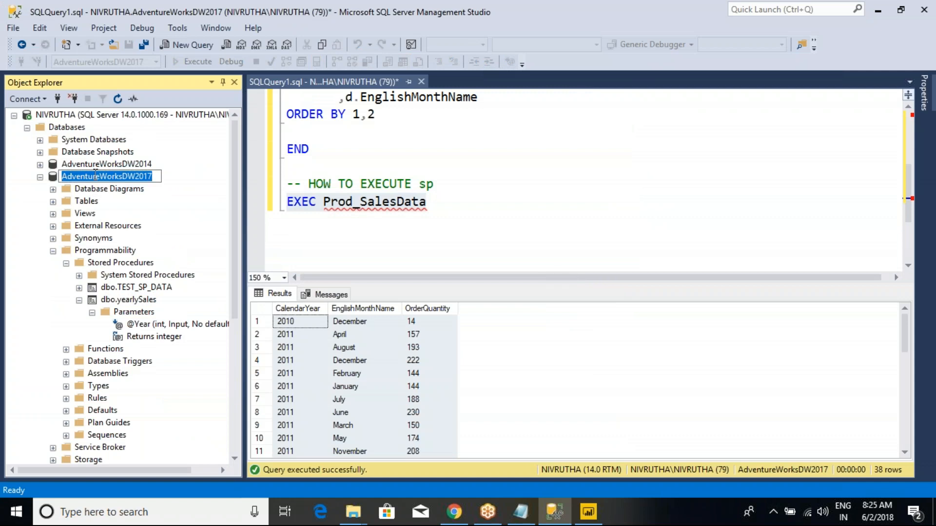
key(ctrl+c)
key(alt+Tab)
key(ctrl+v)
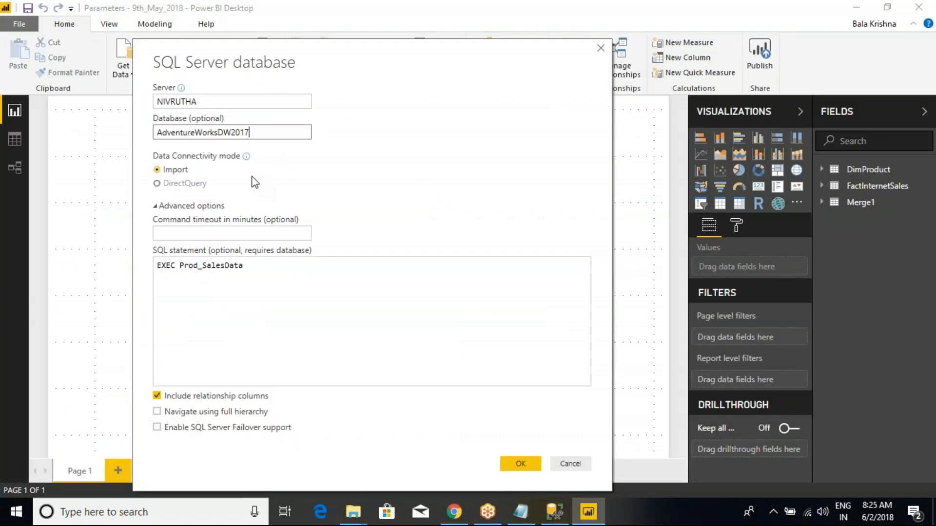
- Submit the connection with the EXEC Prod_SalesData statement and load the previewed data into the model
click(266, 279)
click(518, 460)
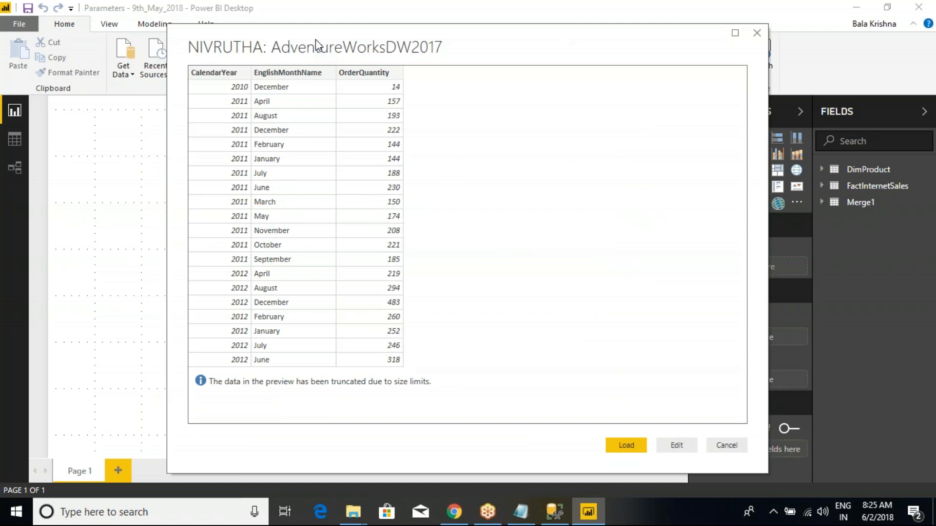
drag(315, 40, 223, 58)
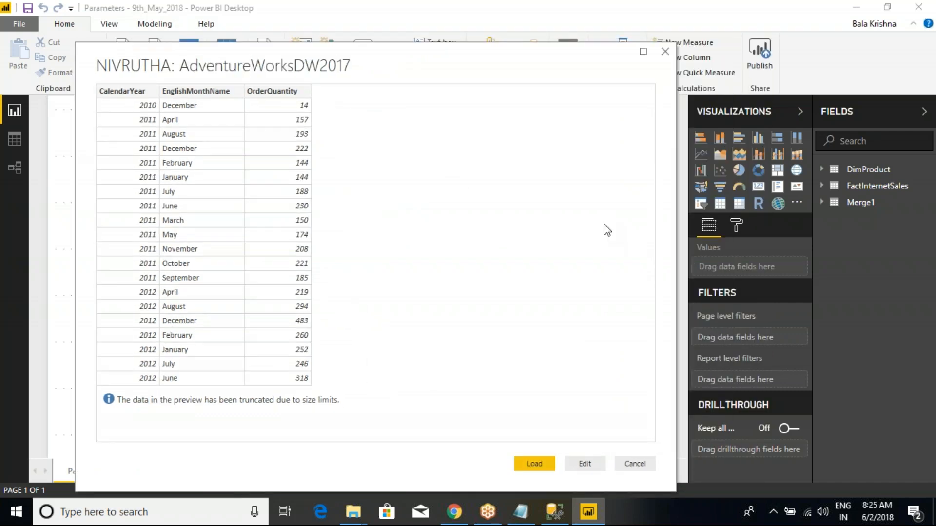
click(549, 462)
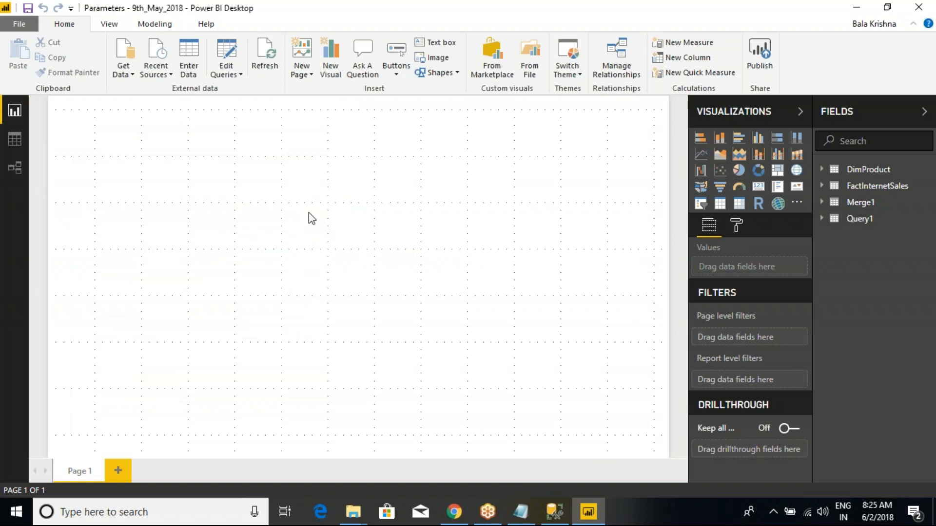
- Show the Query1 table in Data view and rename it as YearllyOrders
click(858, 219)
click(14, 141)
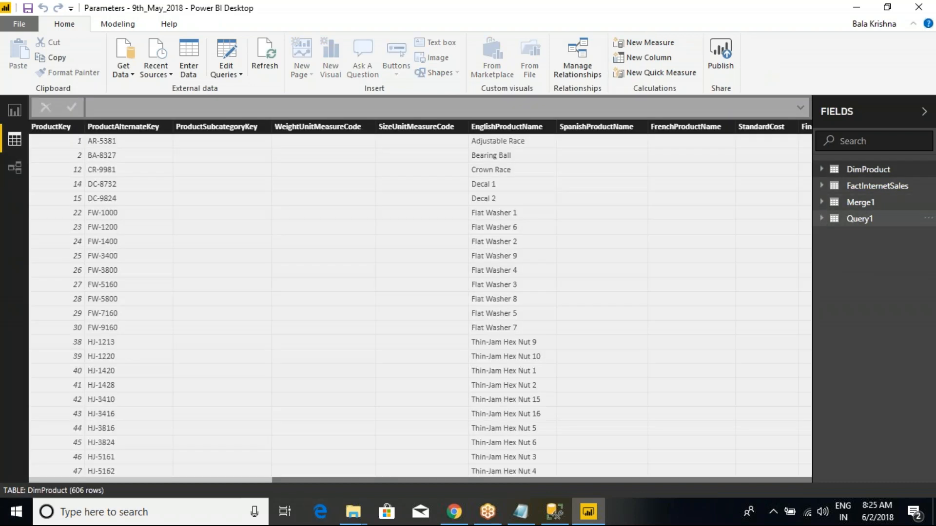
click(856, 220)
right_click(855, 220)
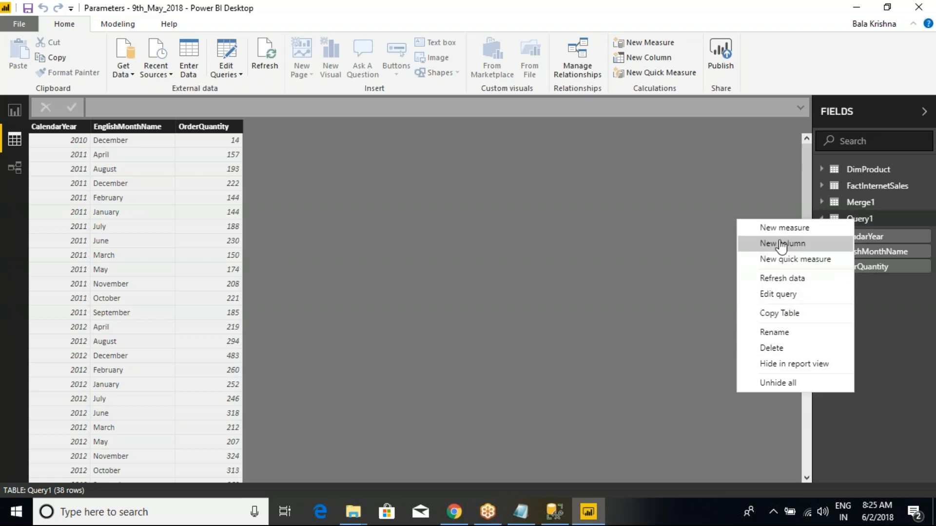
click(776, 333)
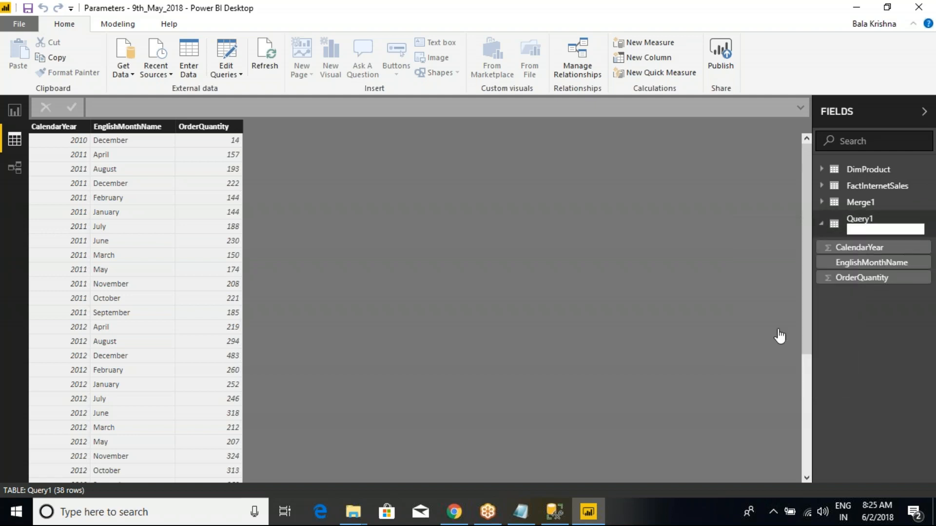
text(YearlyOrders)
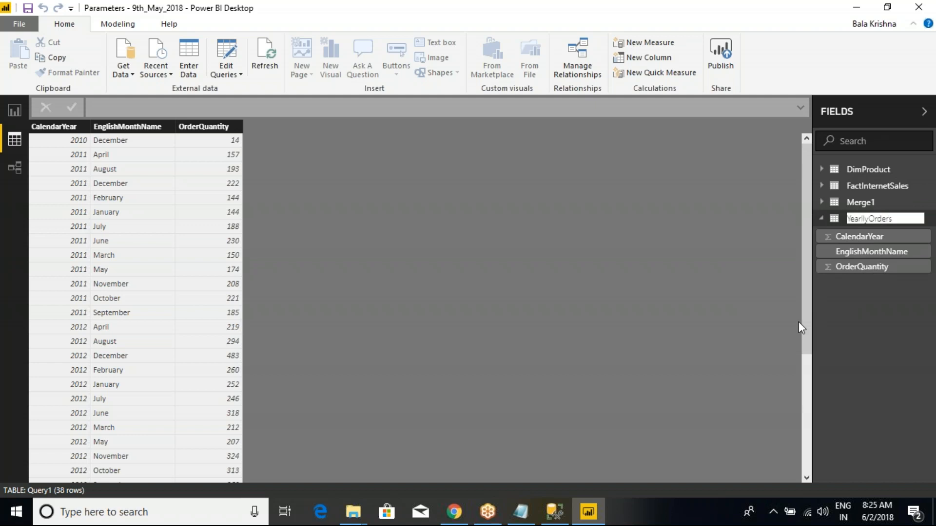
key(Return)
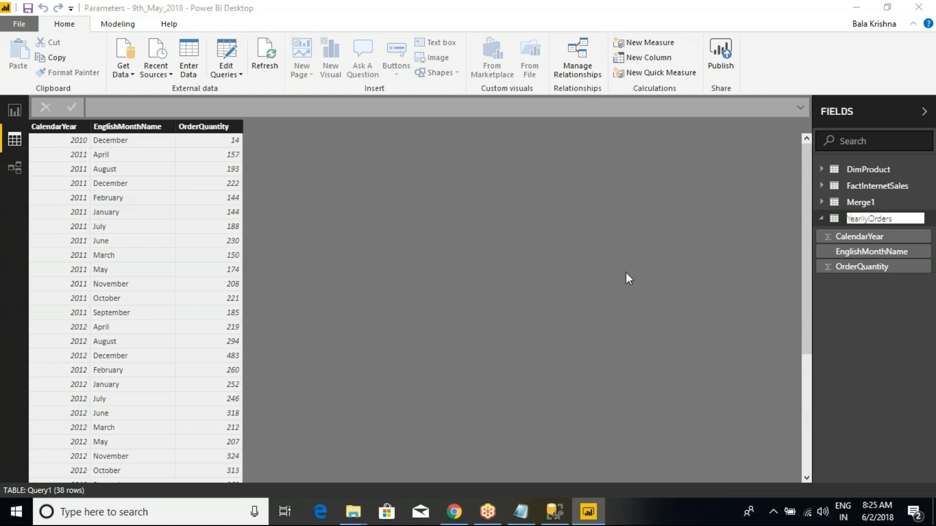
- Rename the Merge1 table as ProdWiseOrders and display the YearllyOrders table's data
click(866, 204)
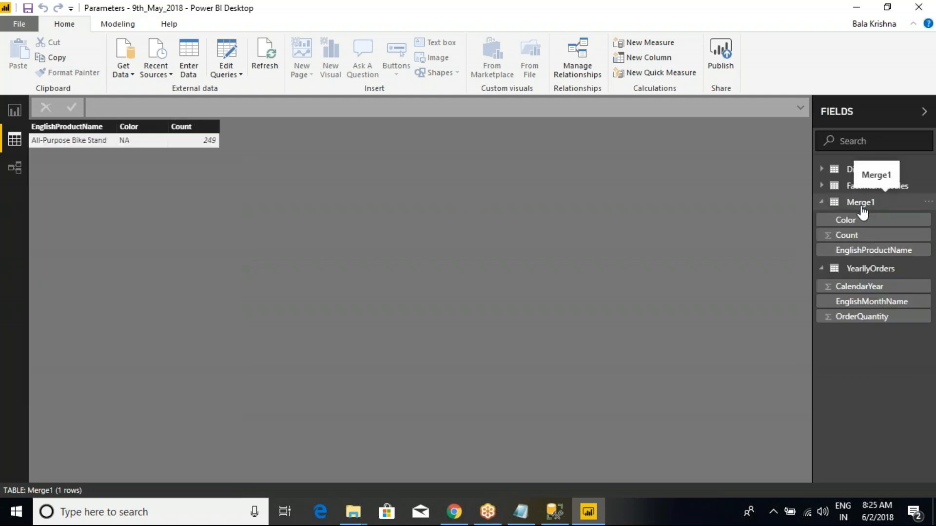
right_click(861, 210)
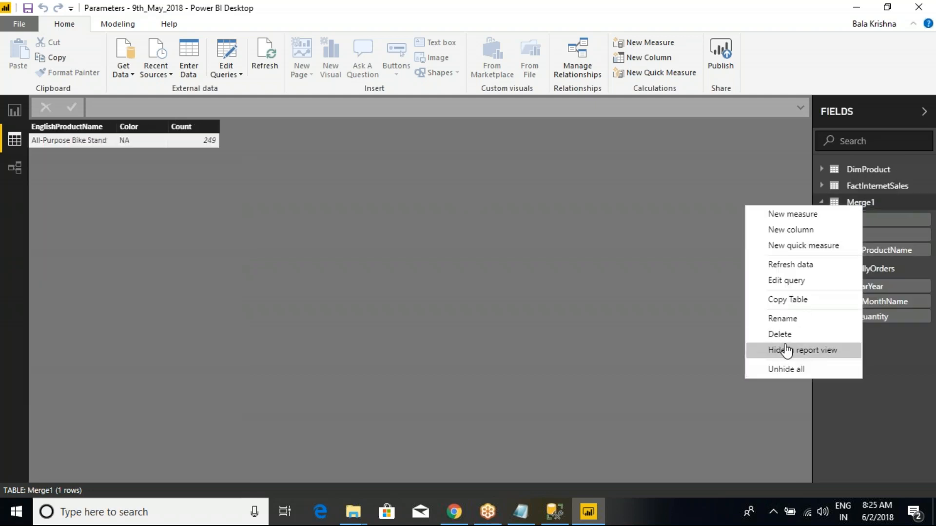
click(787, 317)
text(ProdWiseOrders)
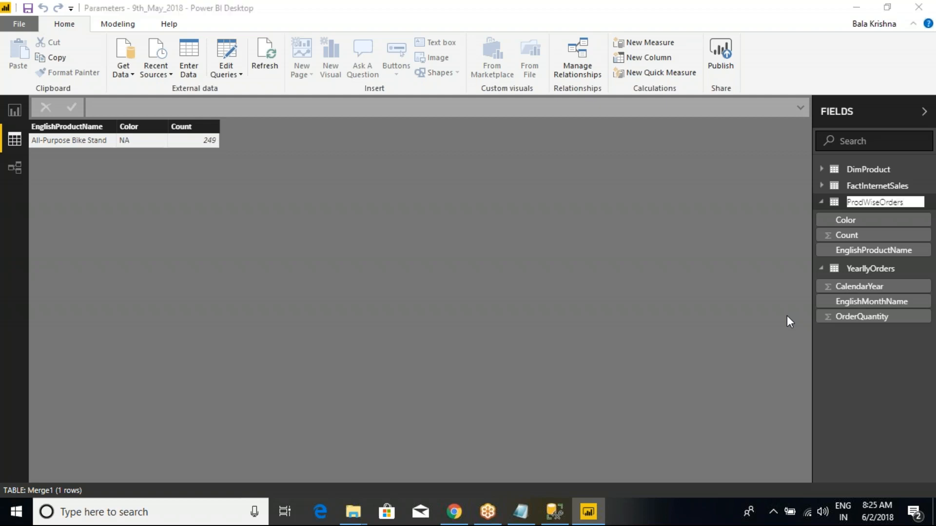
key(Return)
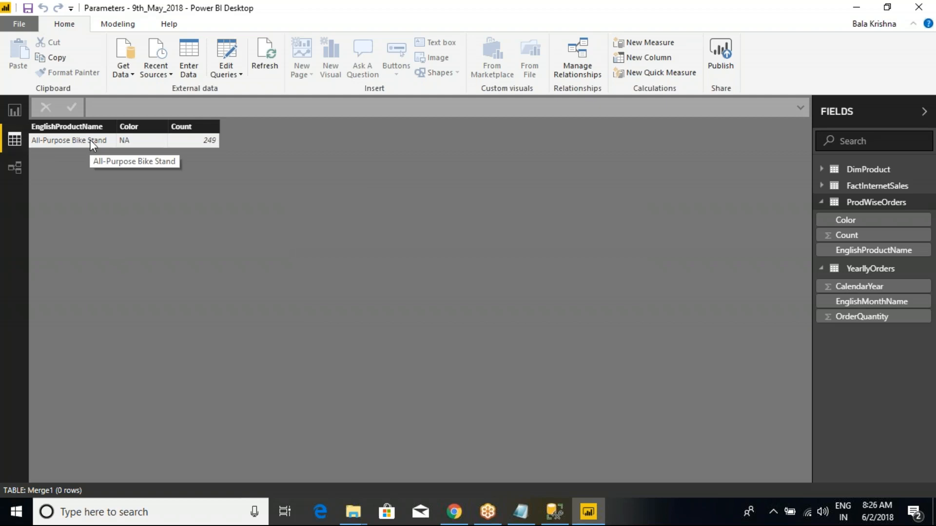
click(870, 269)
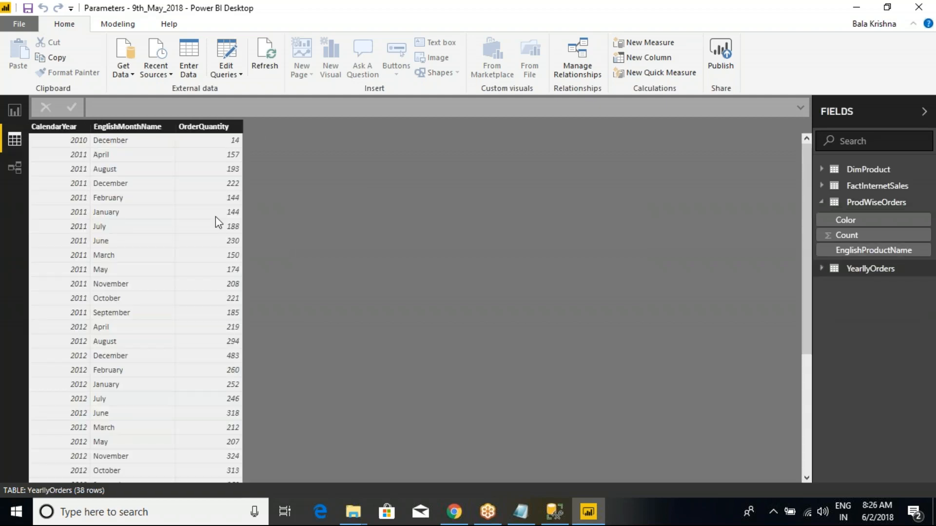
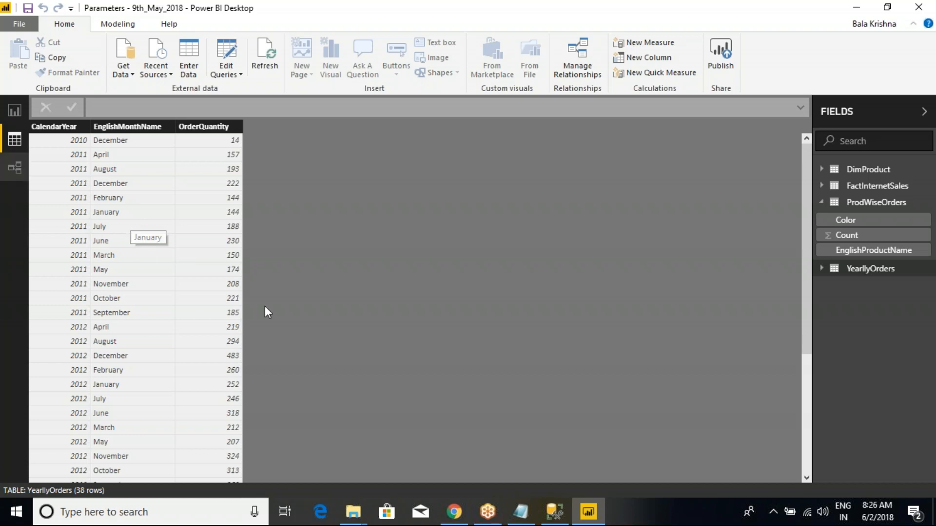
- Switch to Management Studio and compare the EXEC Prod_SalesData statement with the YearllyOrders data in Power BI
click(554, 512)
drag(447, 203, 253, 198)
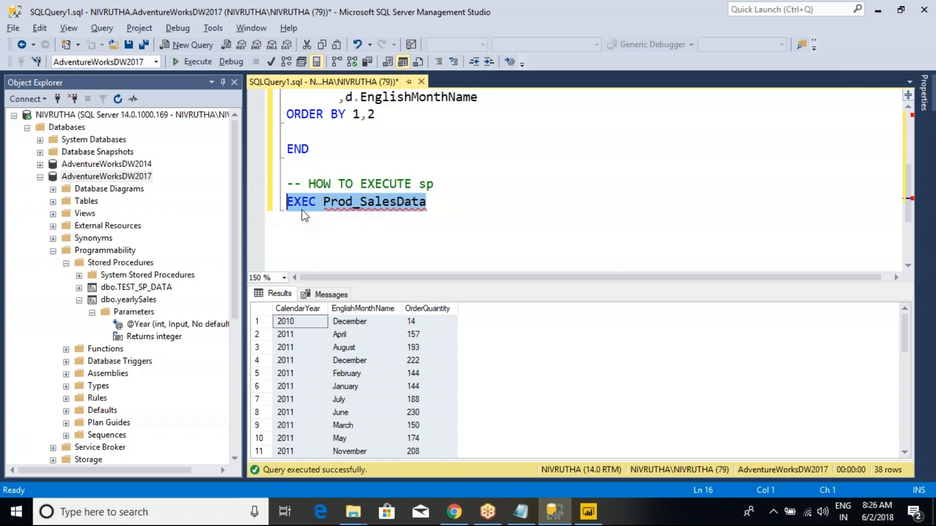
key(alt+Tab)
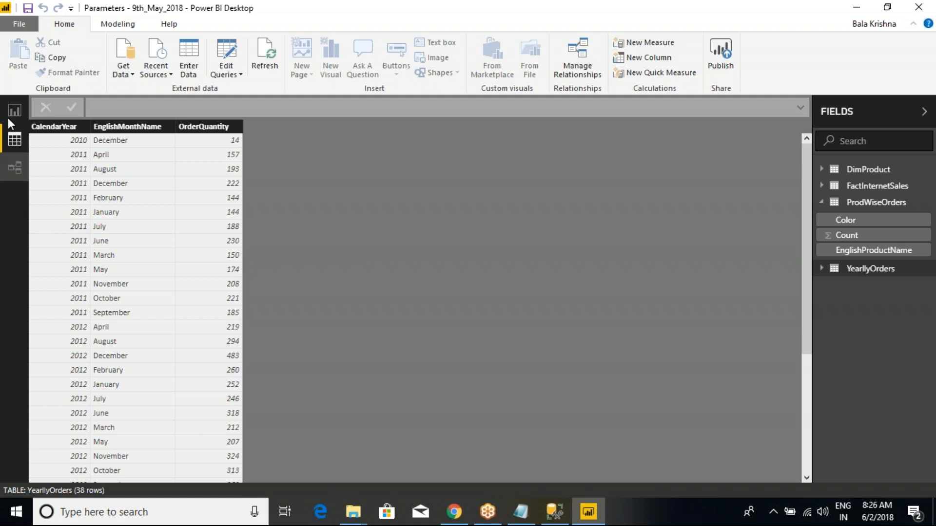
key(alt+Tab)
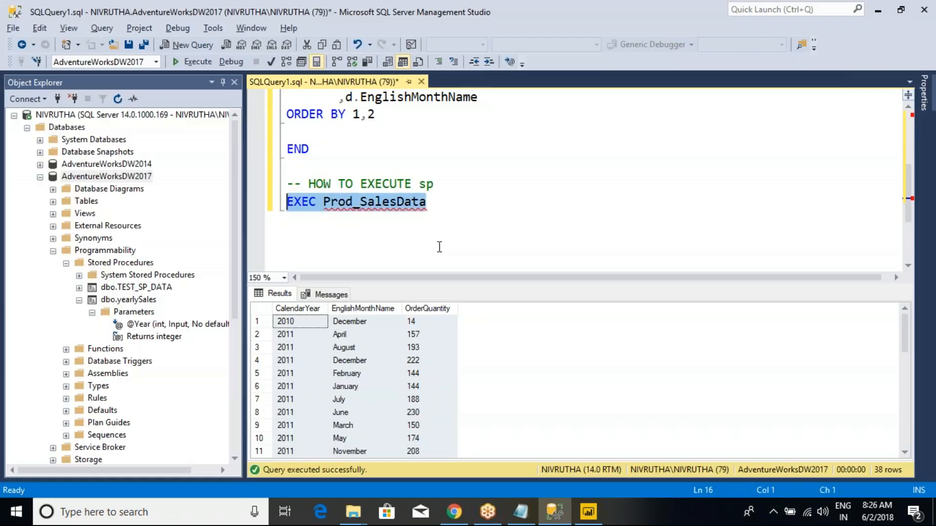
click(429, 147)
key(ctrl+r)
scroll(429, 146, up, 3)
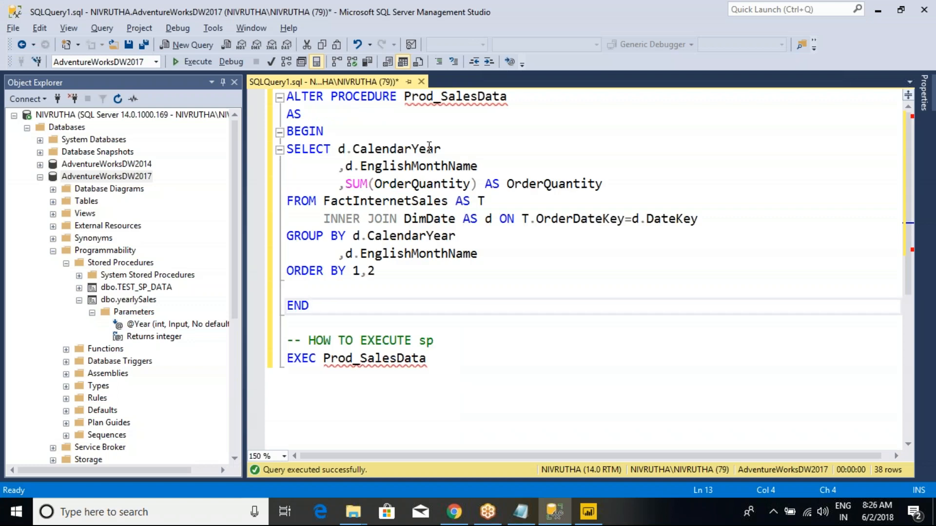
click(531, 99)
text(())
key(Left)
text(@)
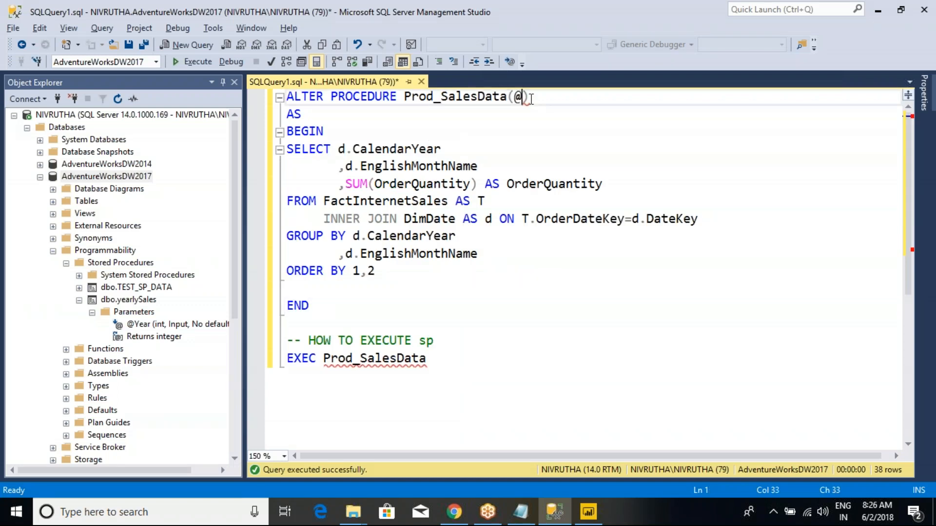
text(Year)
click(590, 105)
key(Left)
text(INT)
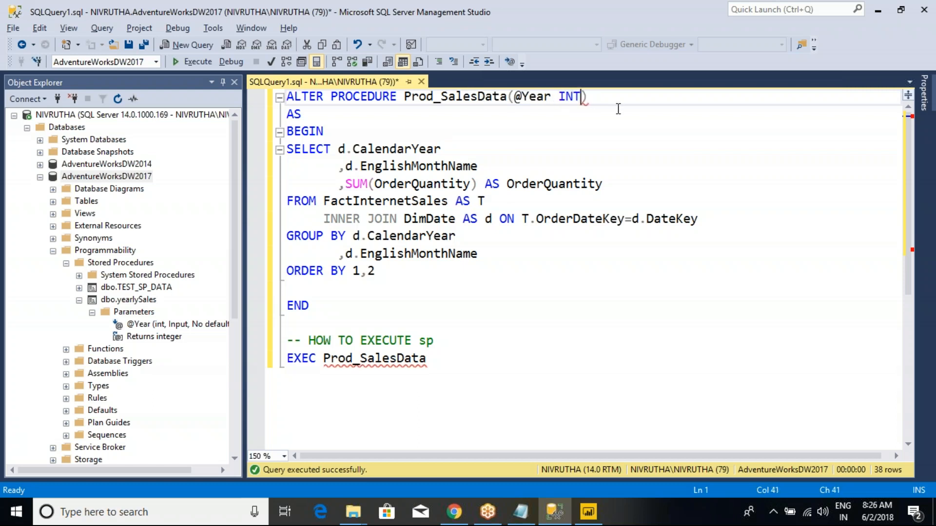
double_click(536, 98)
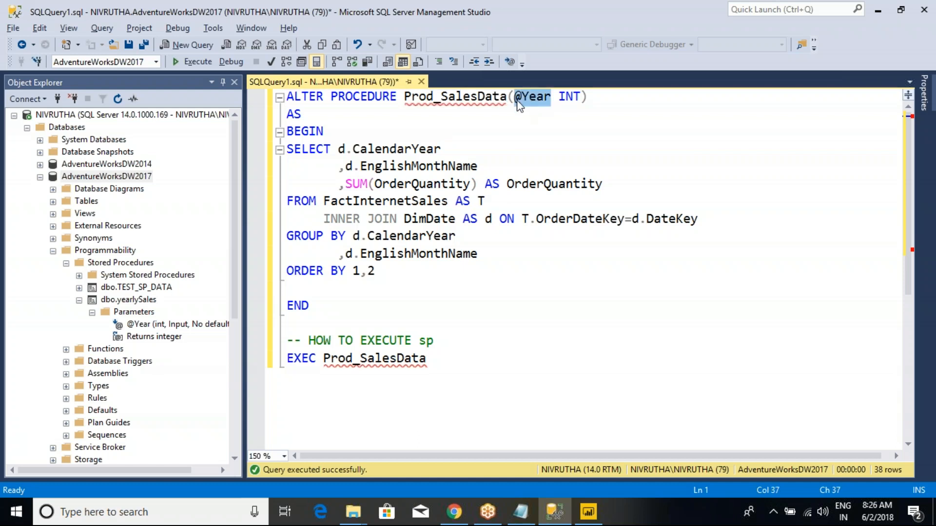
click(369, 270)
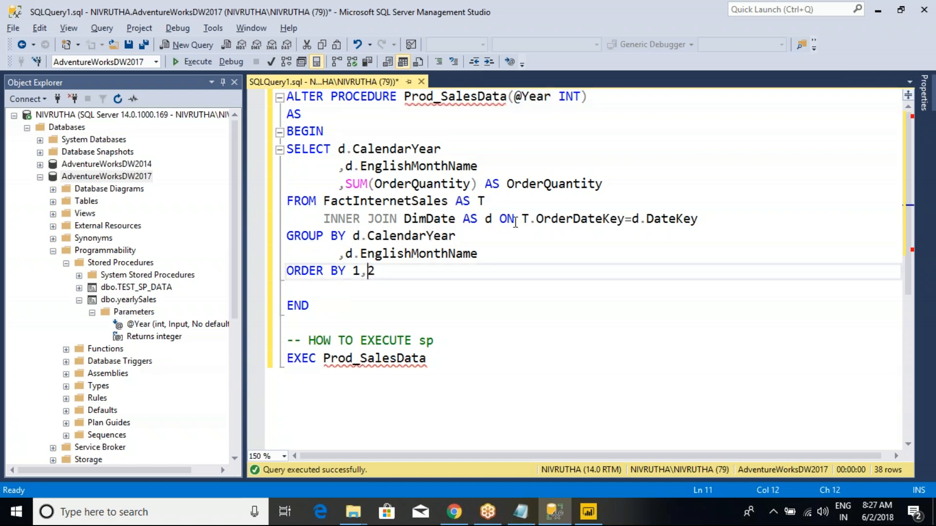
- Add the filter line WHERE CalendarYear=2011 between the INNER JOIN and GROUP BY lines of the procedure's query
click(721, 224)
key(Return)
text(WHERE)
key(shift+Home)
key(BackSpace)
key(shift+Home)
key(BackSpace)
text(WHERE)
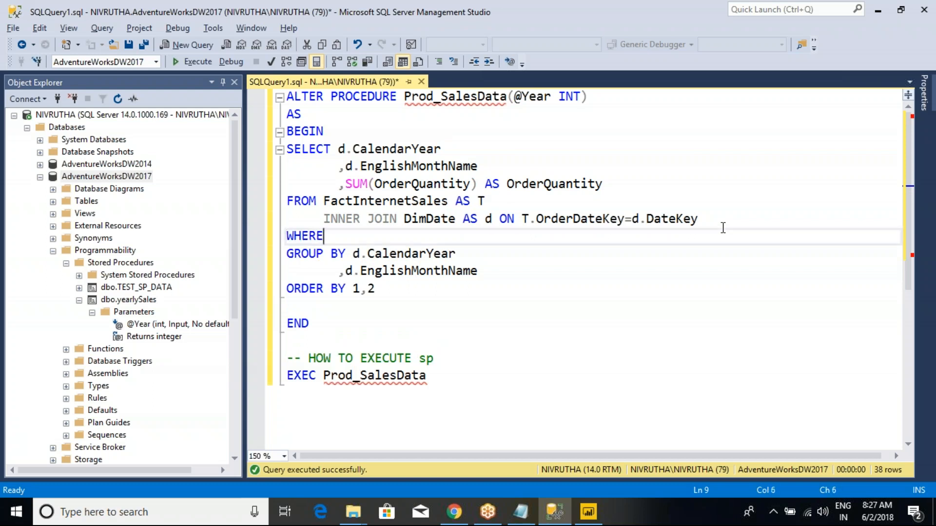
text( YEAR)
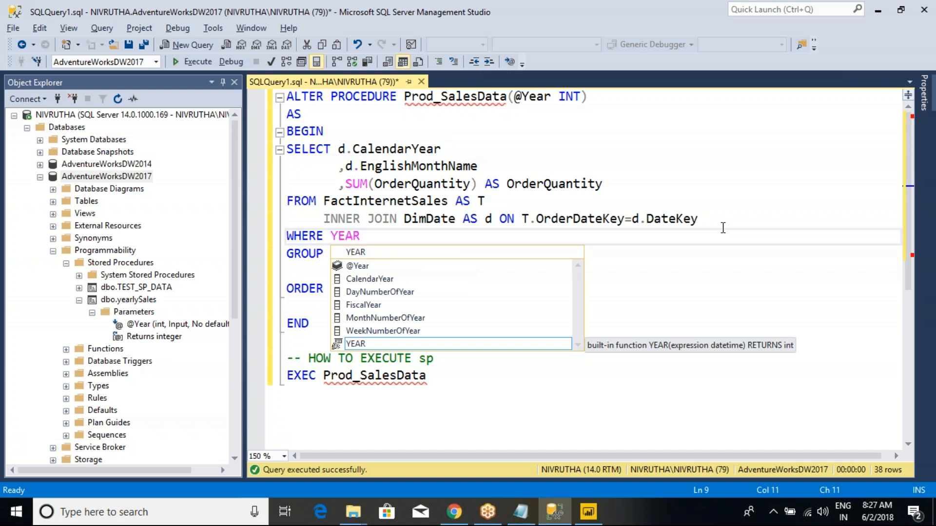
key(Up)
key(Up)
key(Up)
key(Up)
key(Up)
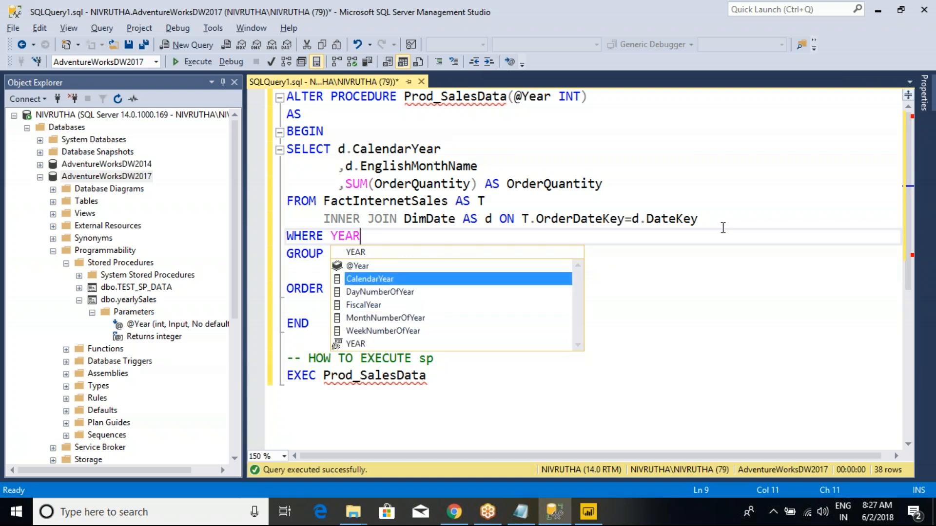
key(Escape)
key(Return)
text(=2011)
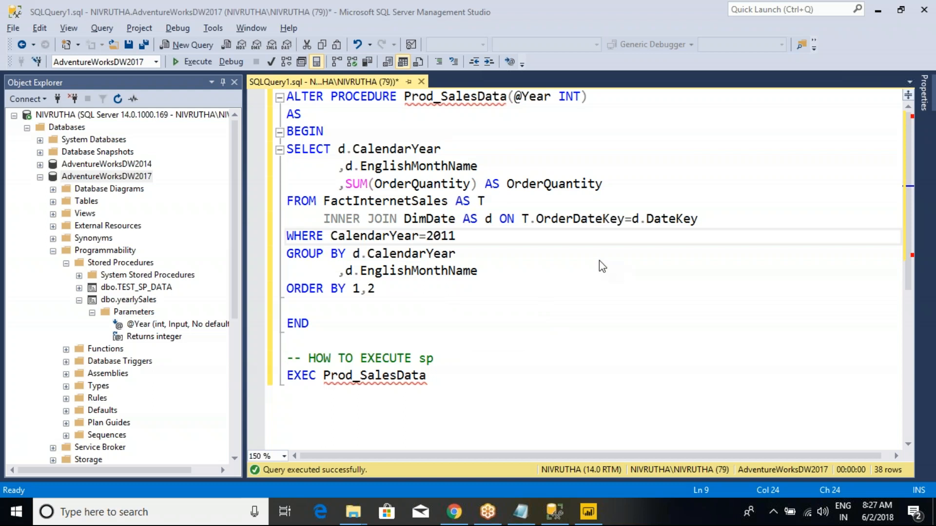
click(434, 253)
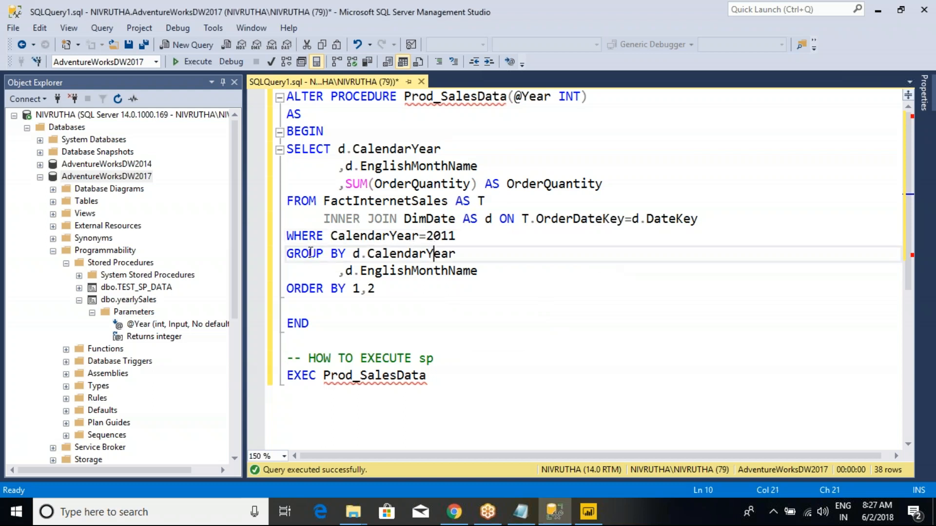
drag(288, 102, 344, 318)
click(345, 319)
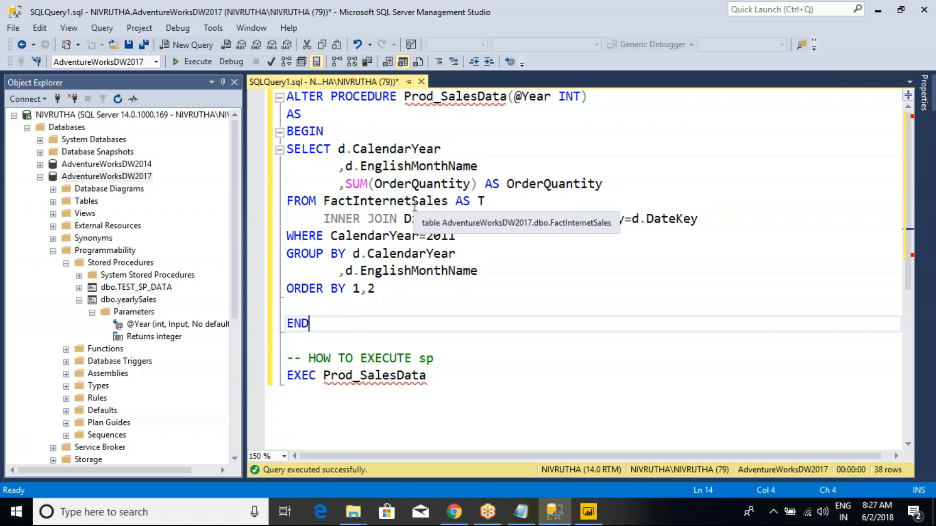
click(404, 110)
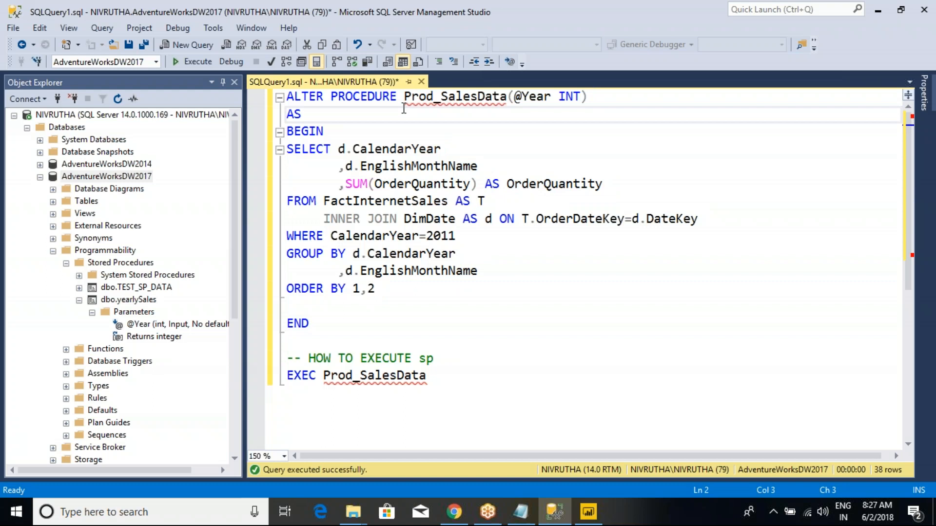
drag(286, 96, 409, 388)
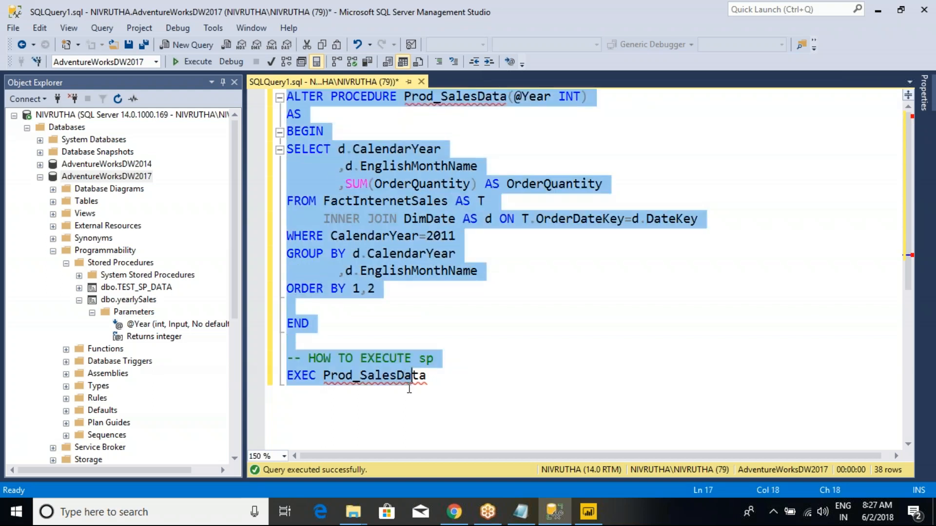
click(385, 293)
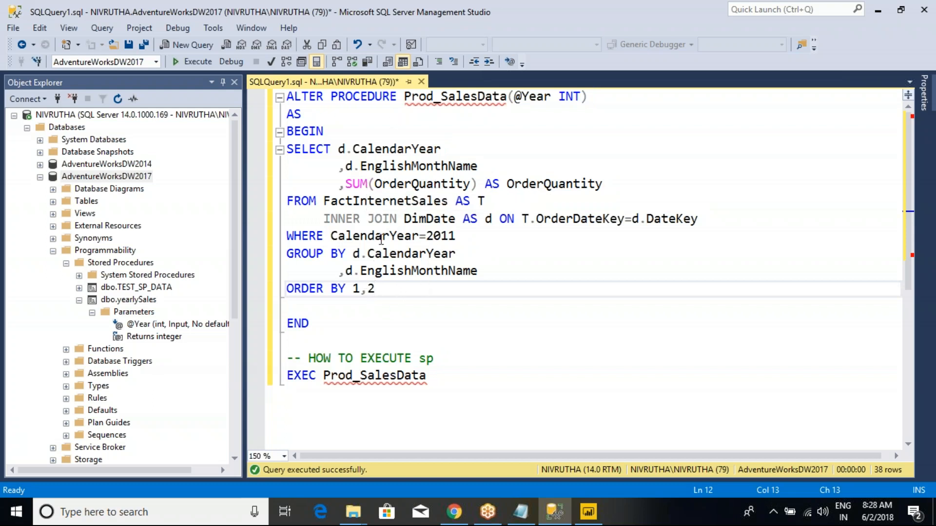
- Execute only the procedure's SELECT statement, through its ORDER BY line, and examine the returned rows
drag(396, 291, 287, 149)
click(197, 62)
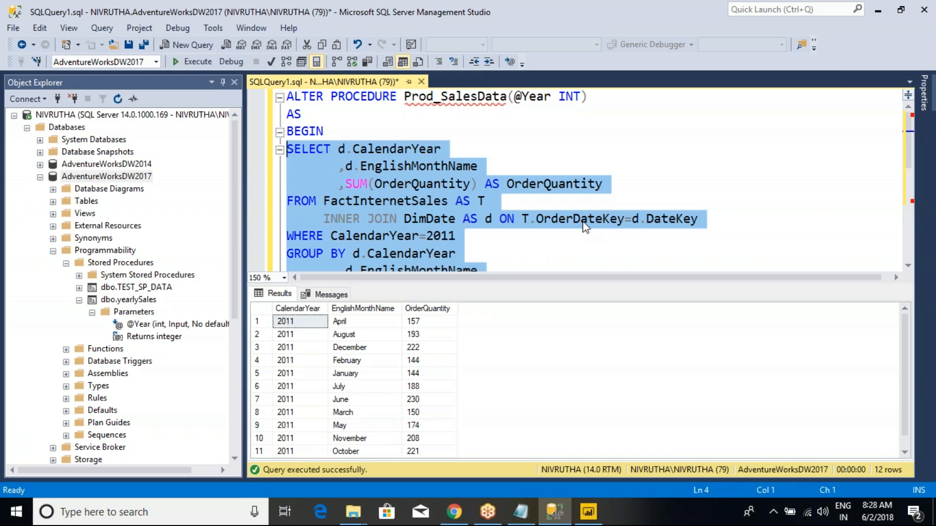
click(297, 334)
scroll(286, 361, down, 1)
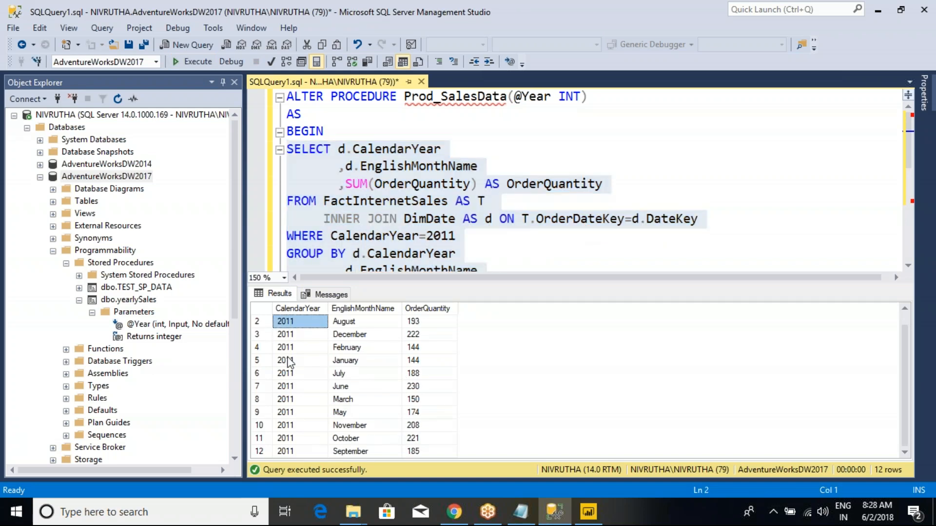
- Set the year in the WHERE filter to 2012, rerun the SELECT statement and hide the results
key(ctrl+r)
click(471, 238)
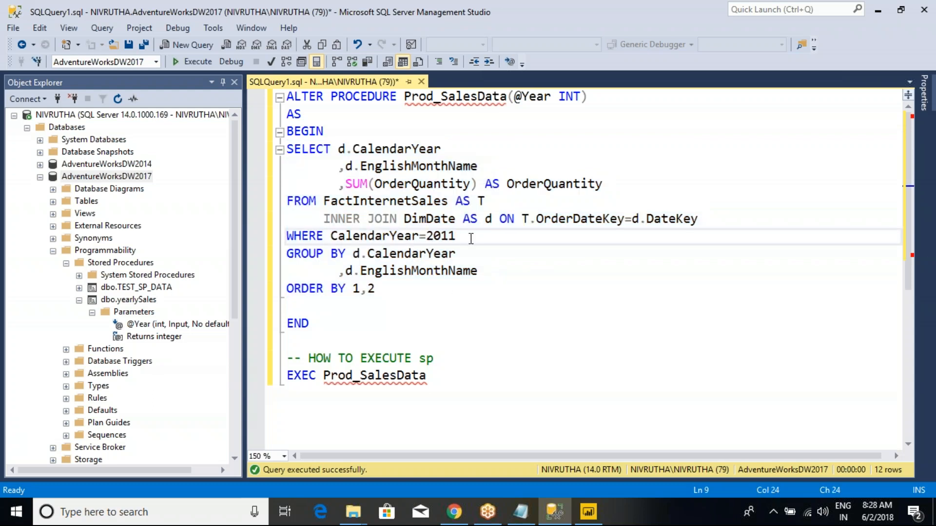
key(BackSpace)
text(2)
drag(395, 295, 277, 152)
key(F5)
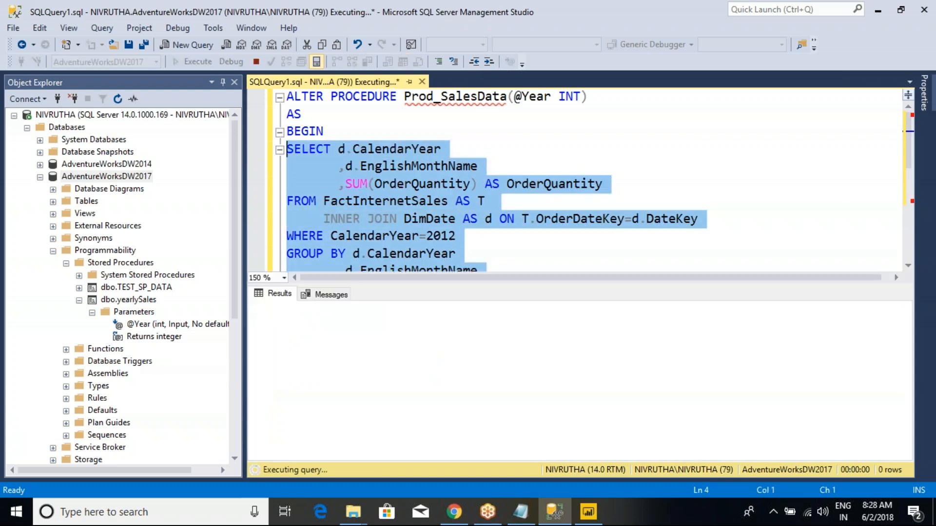
key(ctrl+r)
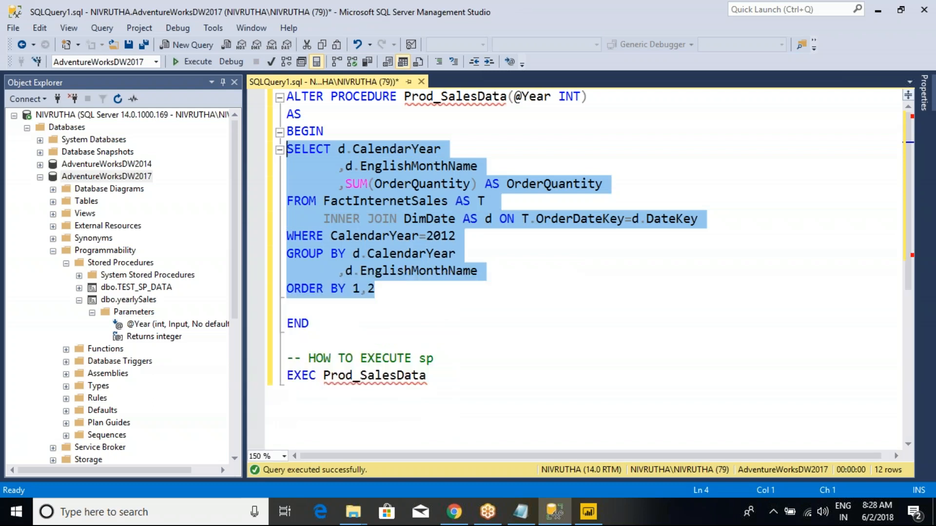
click(429, 236)
double_click(403, 236)
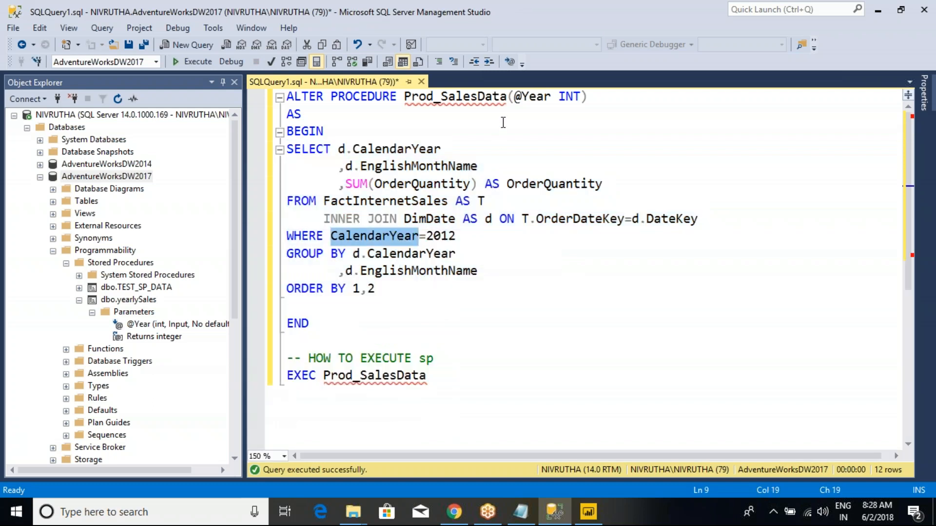
double_click(524, 99)
key(ctrl+c)
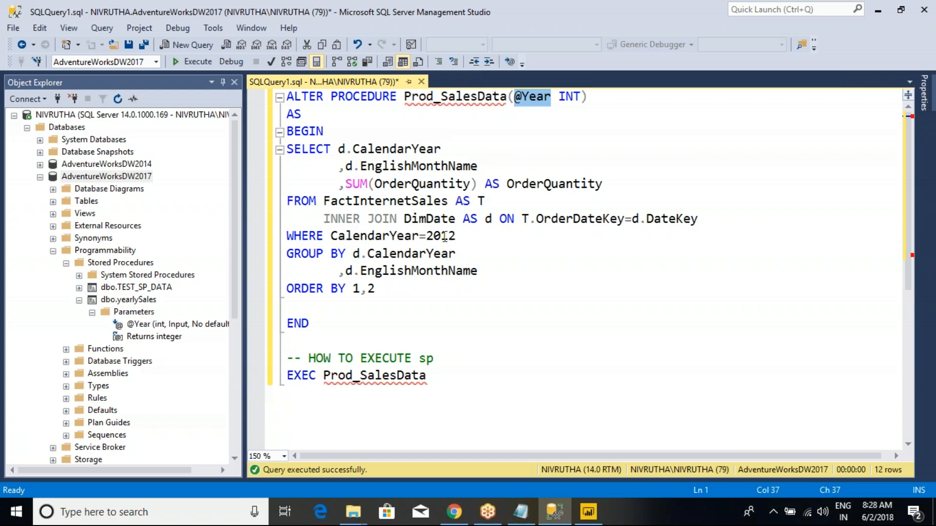
double_click(442, 237)
key(ctrl+v)
click(427, 237)
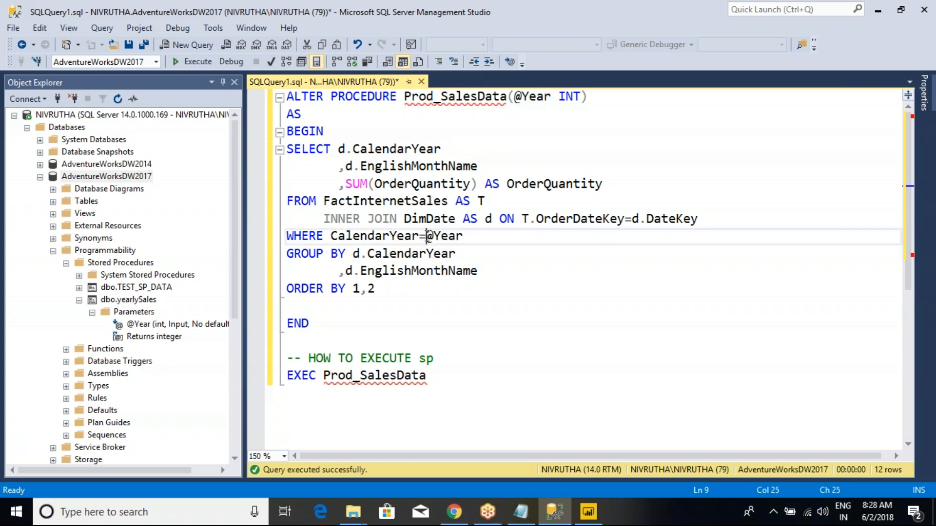
key(BackSpace)
text(IN)
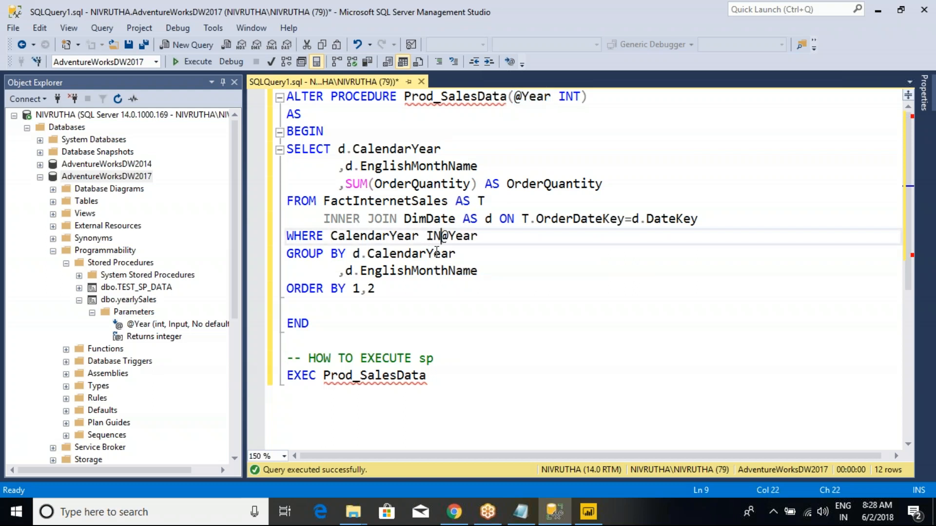
text(()
click(503, 237)
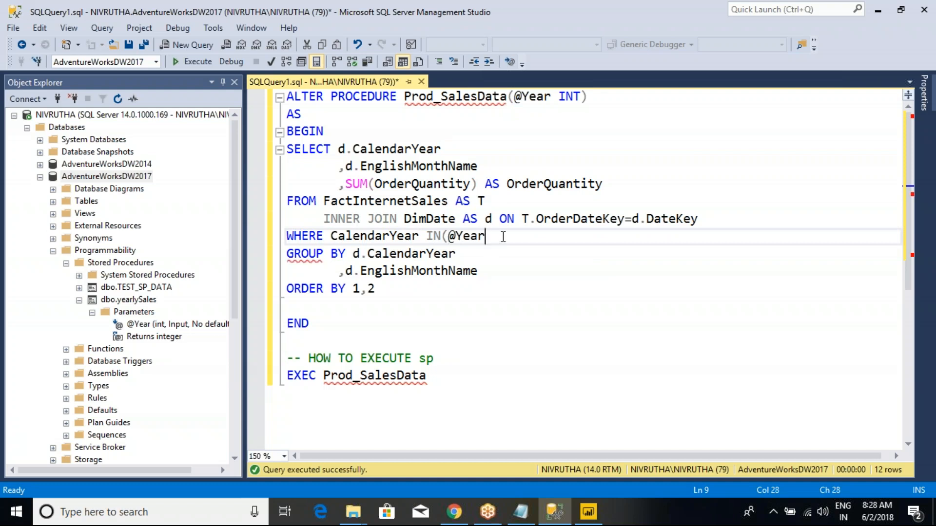
text())
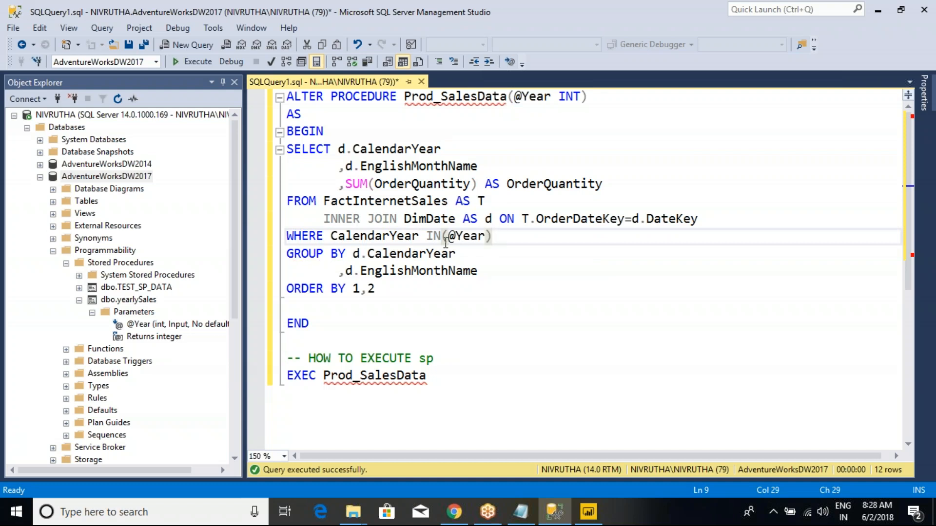
double_click(433, 237)
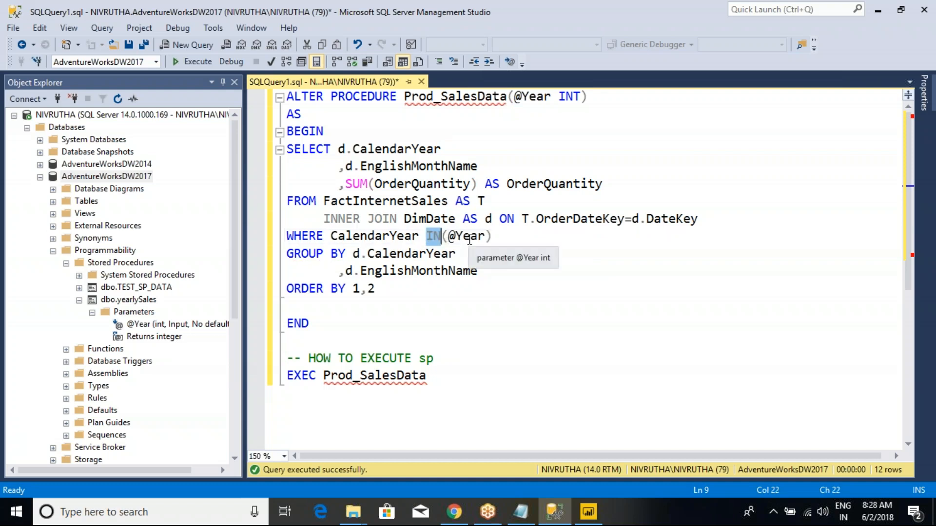
- Execute the ALTER PROCEDURE statement through END to update Prod_SalesData, and hide the messages
drag(342, 327, 278, 97)
key(F5)
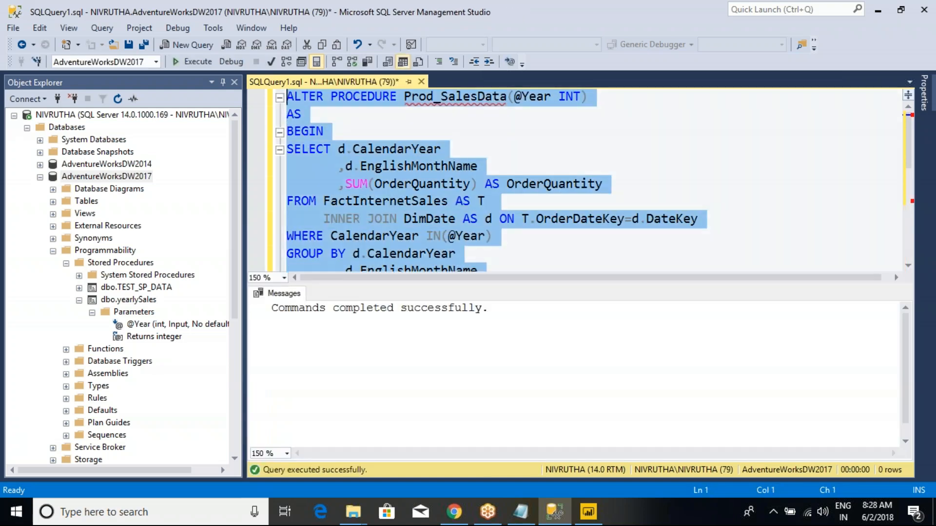
key(ctrl+r)
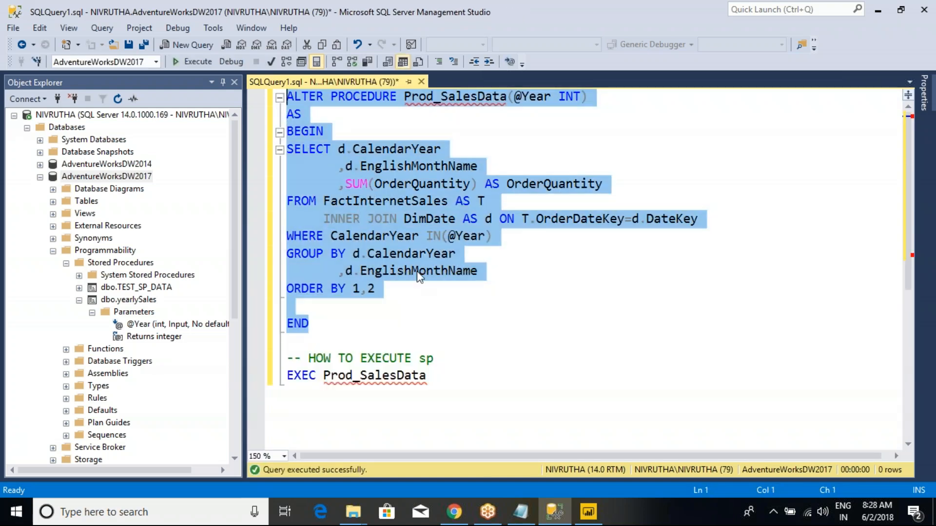
- Try to execute the EXEC Prod_SalesData statement without supplying a year, and hide the messages
drag(443, 382, 275, 389)
key(F5)
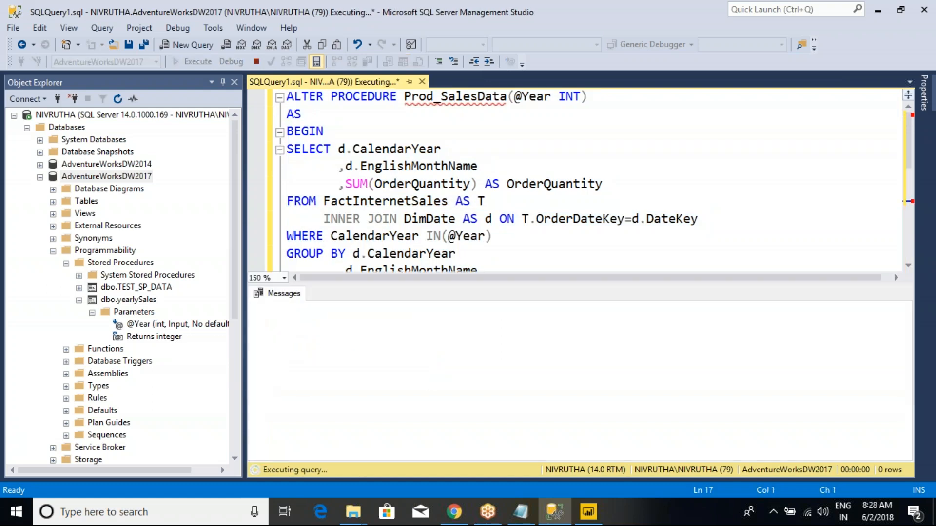
drag(520, 98, 551, 98)
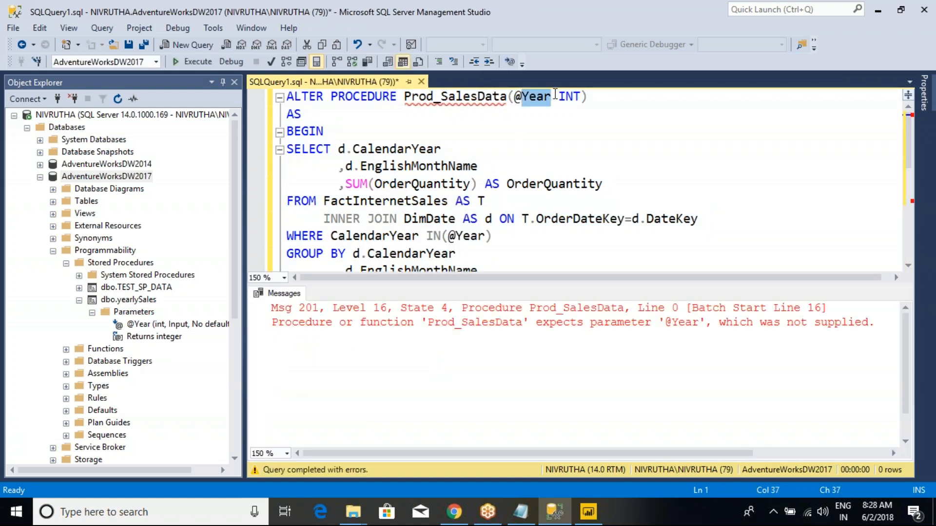
key(ctrl+r)
- Append the argument 2012 to the EXEC Prod_SalesData statement and execute it
click(434, 376)
text(2012)
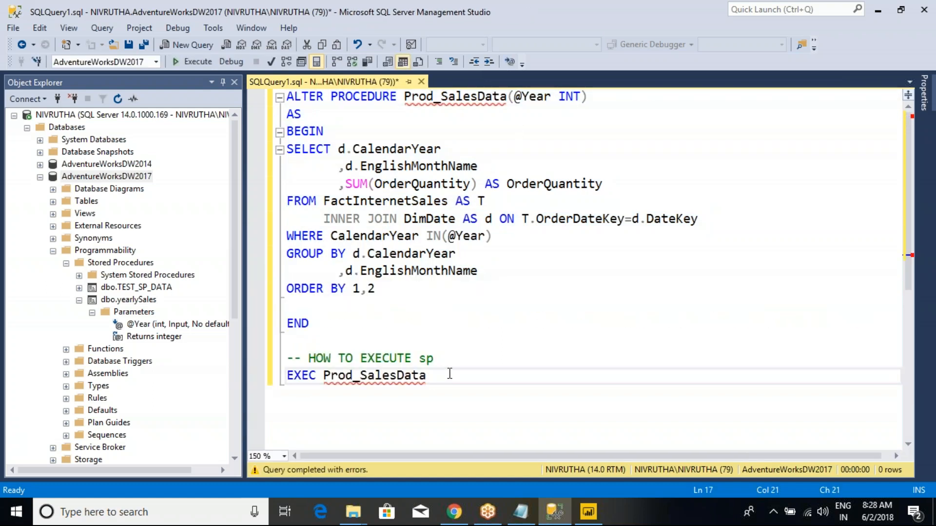
scroll(487, 244, down, 4)
drag(508, 194, 263, 179)
key(F5)
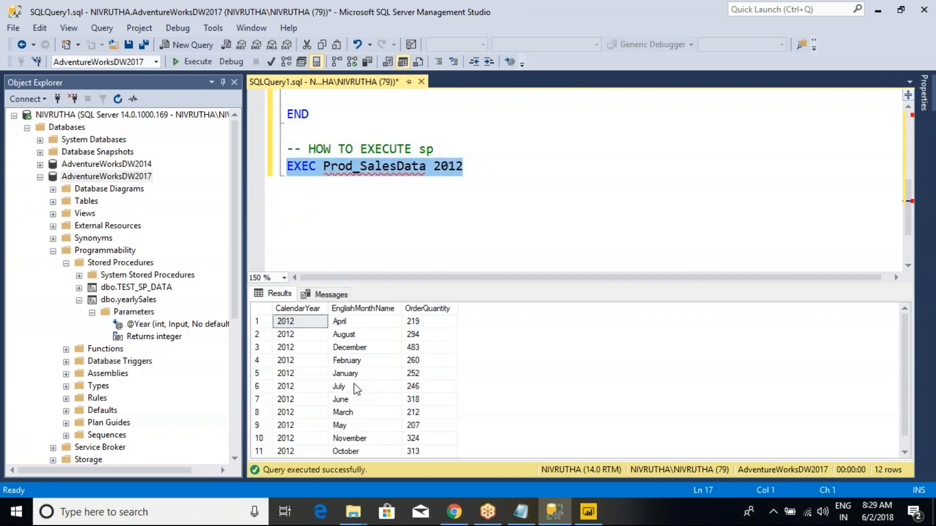
- Select all rows in the results grid of the executed procedure, and switch to Power BI Desktop
click(265, 313)
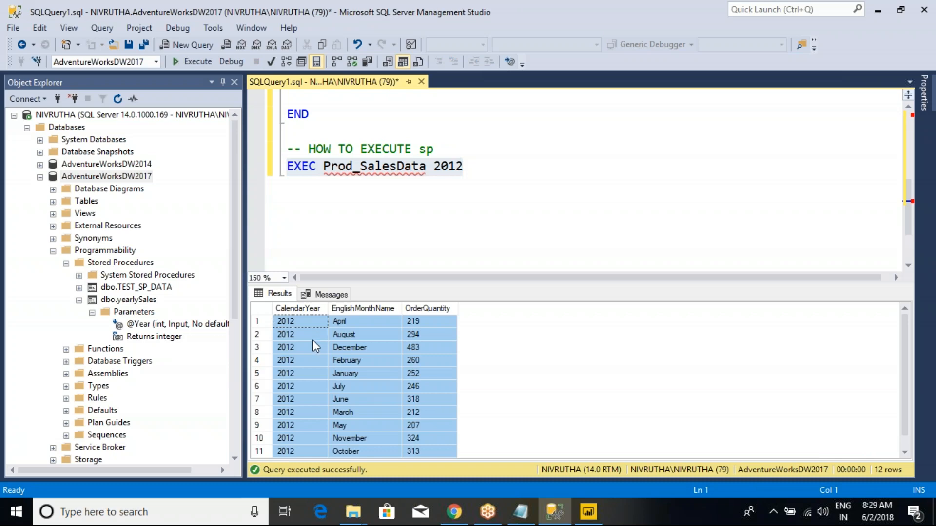
click(395, 207)
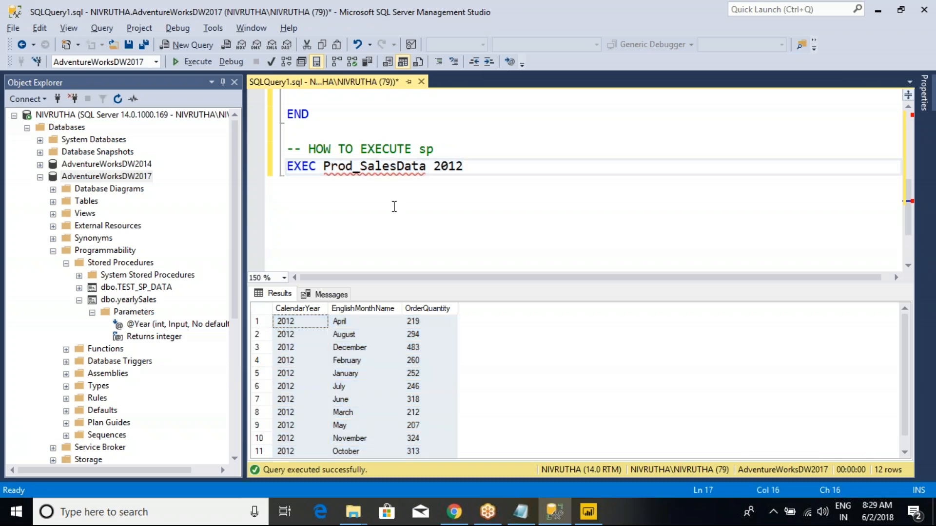
key(alt+Tab)
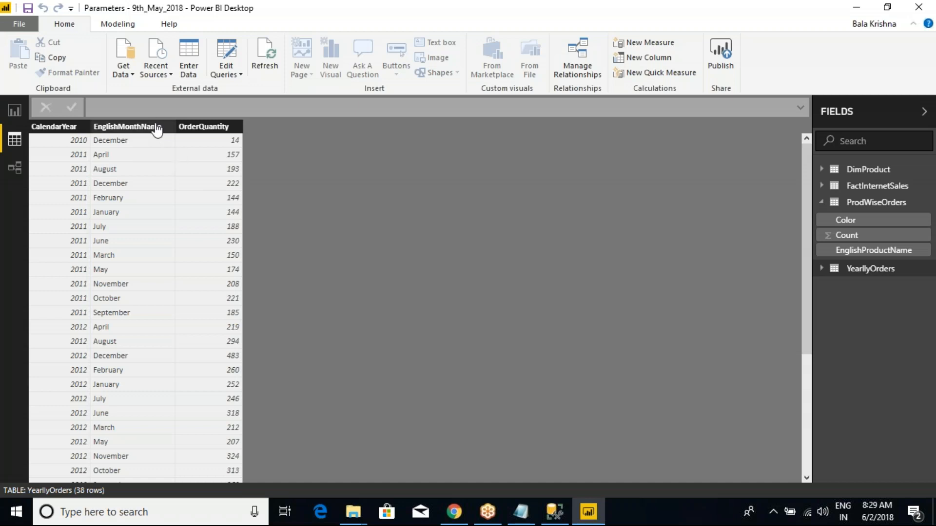
click(171, 75)
click(196, 117)
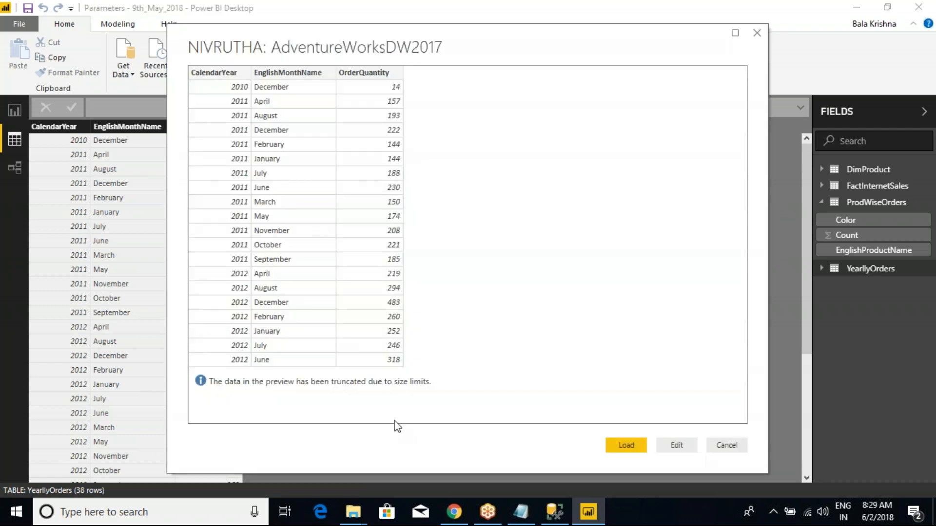
drag(381, 38, 305, 83)
click(651, 488)
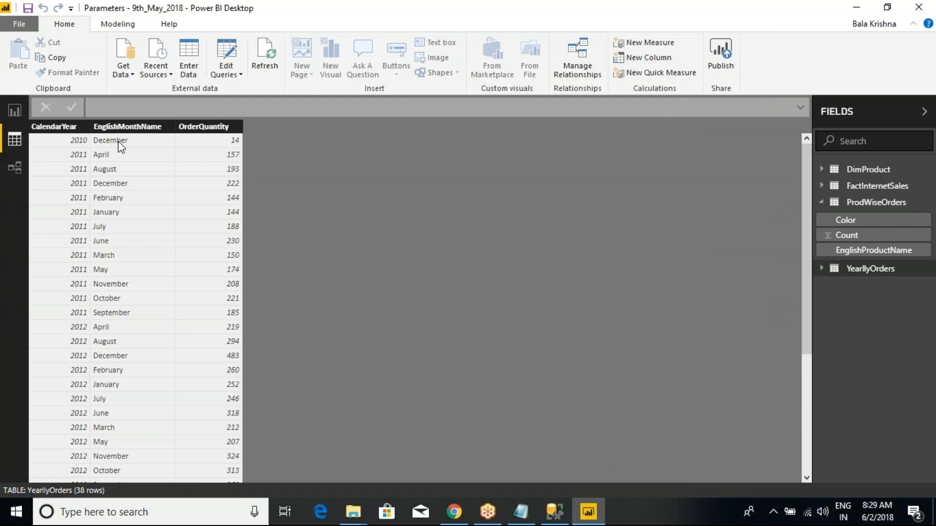
- Open the Power Query Editor and show the code of the YearllyOrders query in the Advanced Editor
click(227, 71)
click(238, 89)
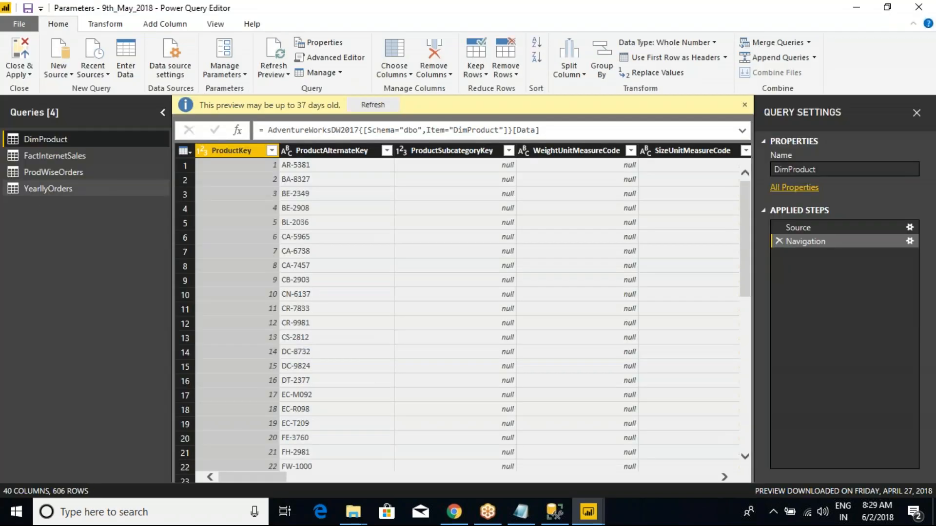
click(32, 189)
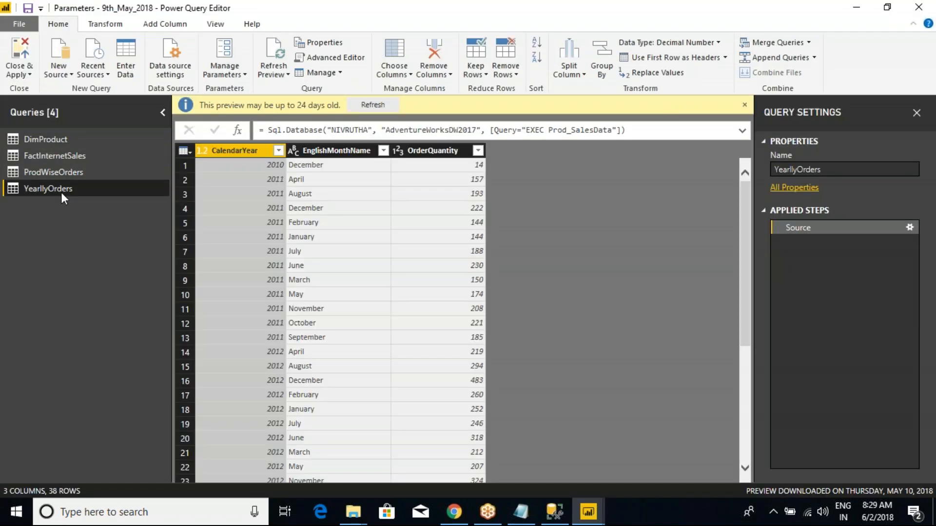
right_click(52, 190)
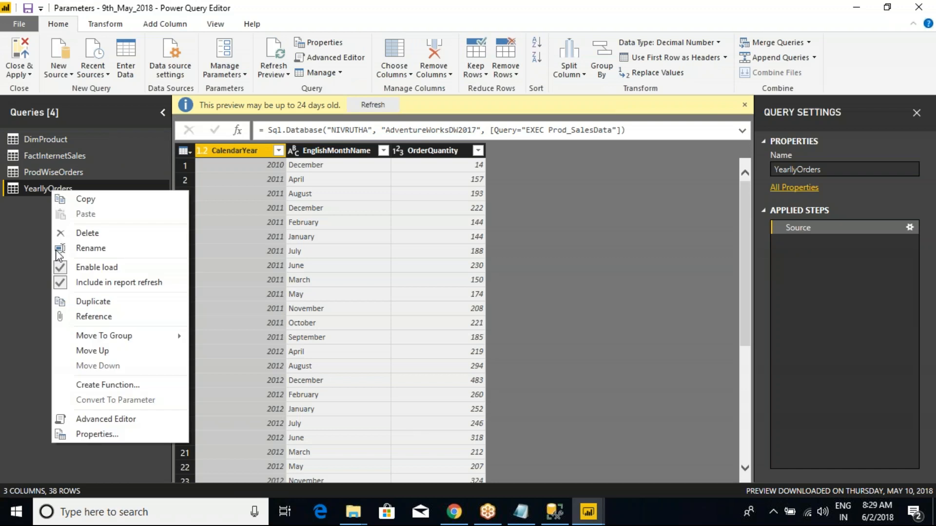
click(101, 420)
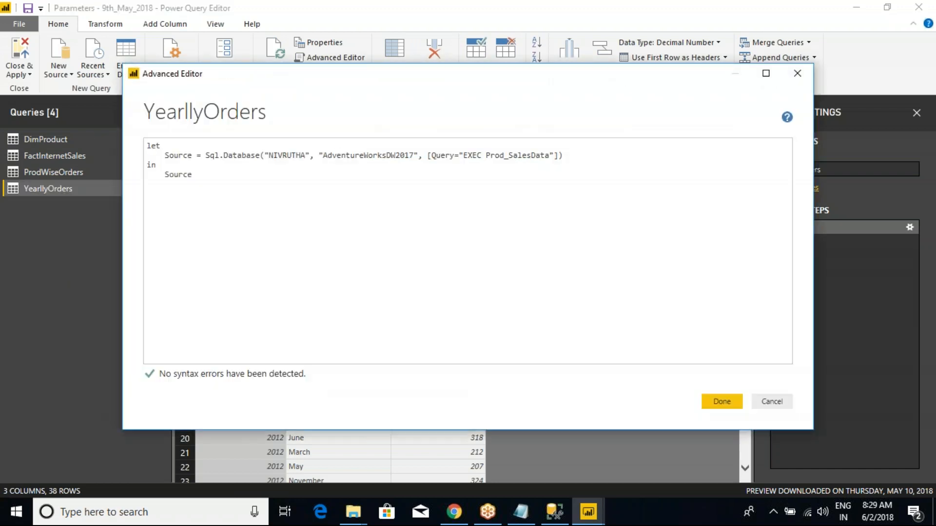
key(ctrl+2)
mouse_move(137, 135)
mouse_down()
mouse_move(179, 155)
mouse_move(440, 205)
mouse_move(578, 201)
mouse_up()
mouse_move(458, 140)
mouse_down()
mouse_move(524, 172)
mouse_move(560, 170)
mouse_up()
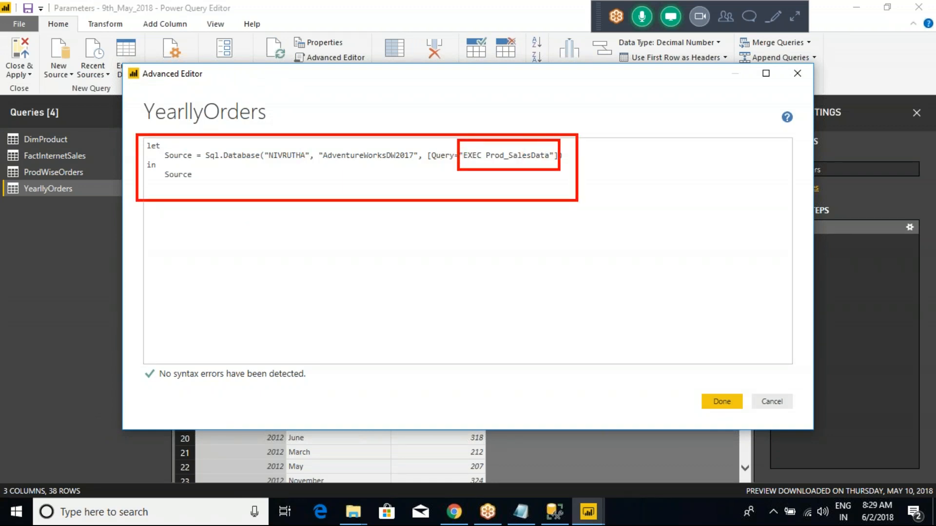
- Switch to SQL Server Management Studio, try to execute EXEC Prod_SalesData without its year argument, and return to the Power BI Advanced Editor
key(alt+Tab)
key(alt+Tab)
key(alt+Tab)
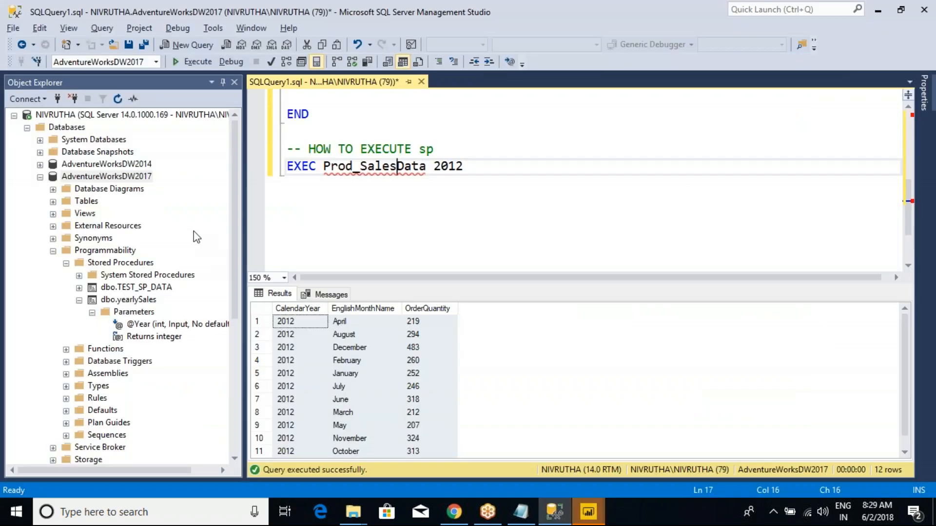
drag(425, 166, 286, 167)
click(193, 62)
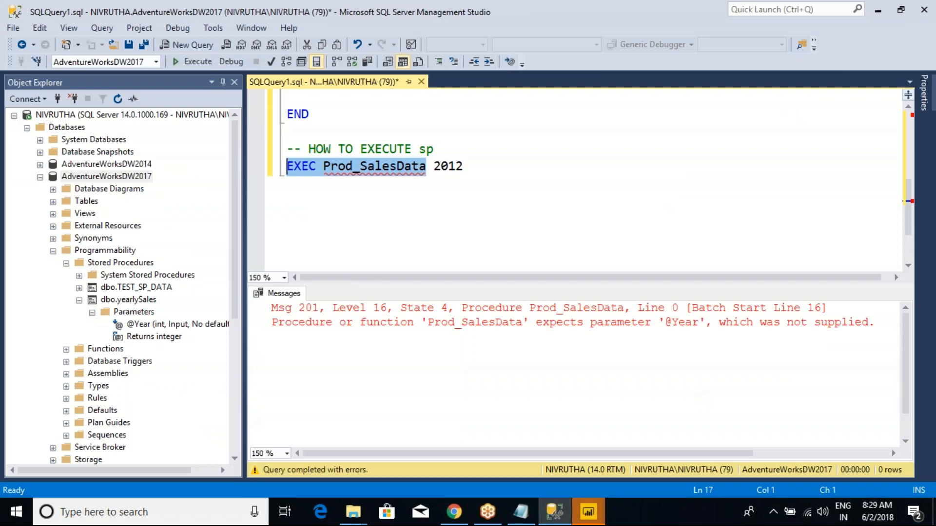
click(389, 215)
drag(481, 165, 278, 167)
key(alt+Tab)
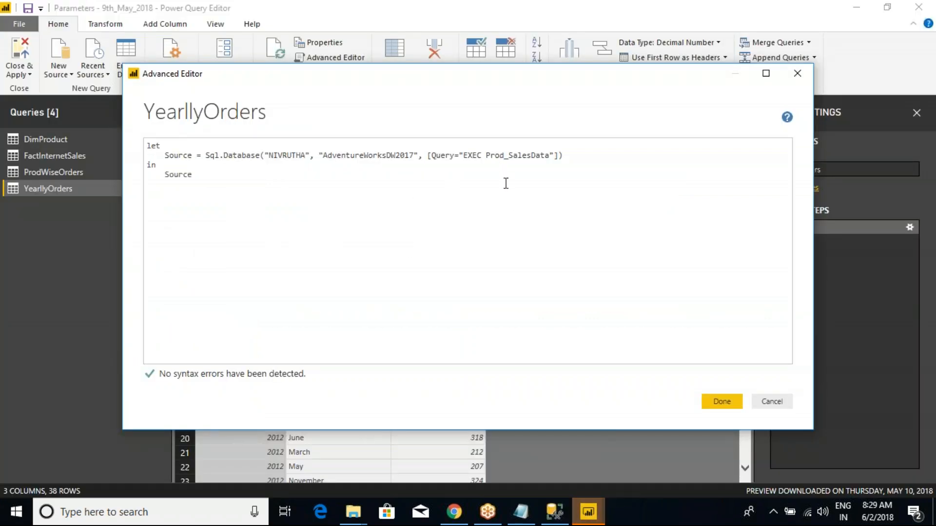
- Append the argument 2012 to EXEC Prod_SalesData in the YearllyOrders source query and apply the code change
key(ctrl+a)
click(224, 175)
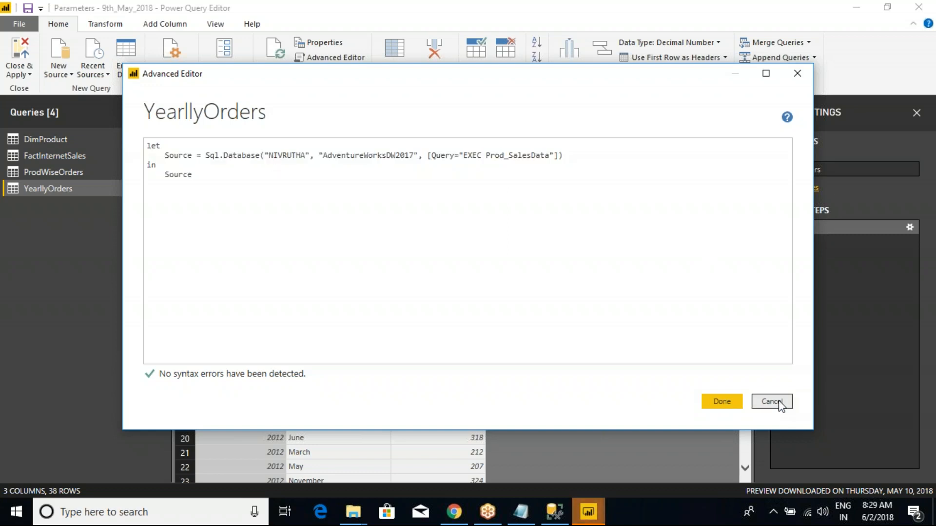
click(550, 155)
text(2012)
click(720, 403)
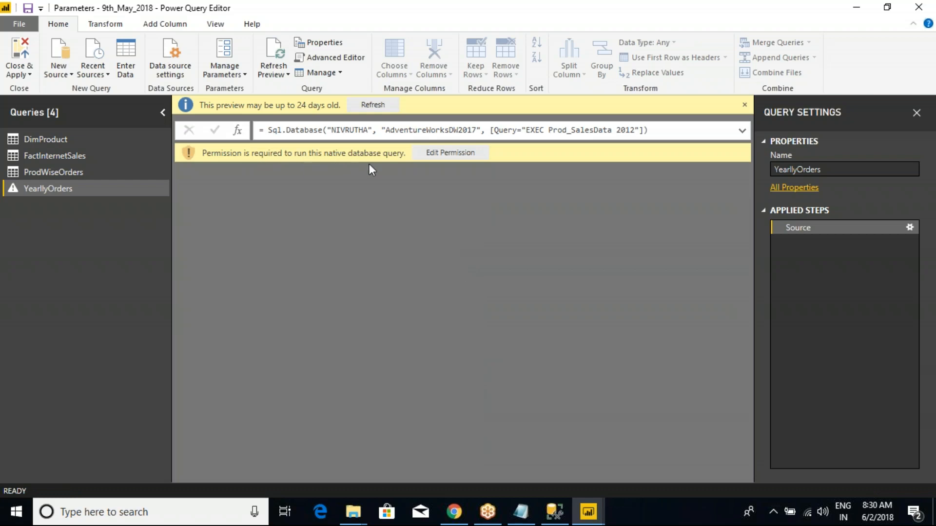
- Approve and run the native database query EXEC Prod_SalesData 2012 for YearllyOrders
click(435, 155)
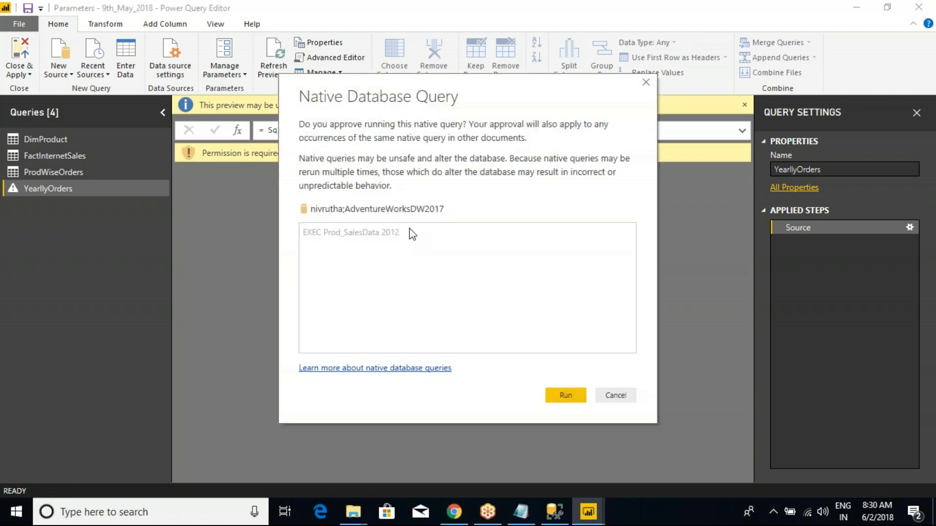
key(ctrl+2)
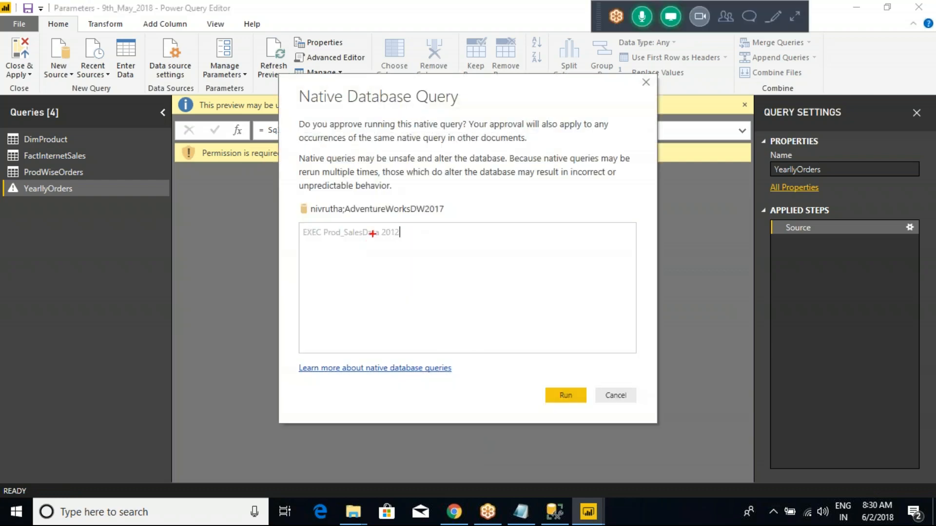
drag(289, 217, 422, 259)
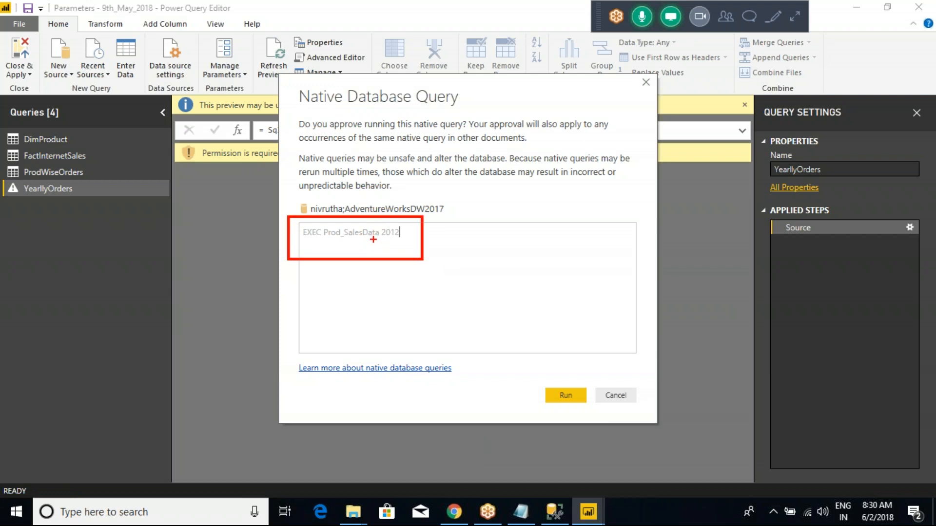
drag(380, 221, 407, 243)
key(Escape)
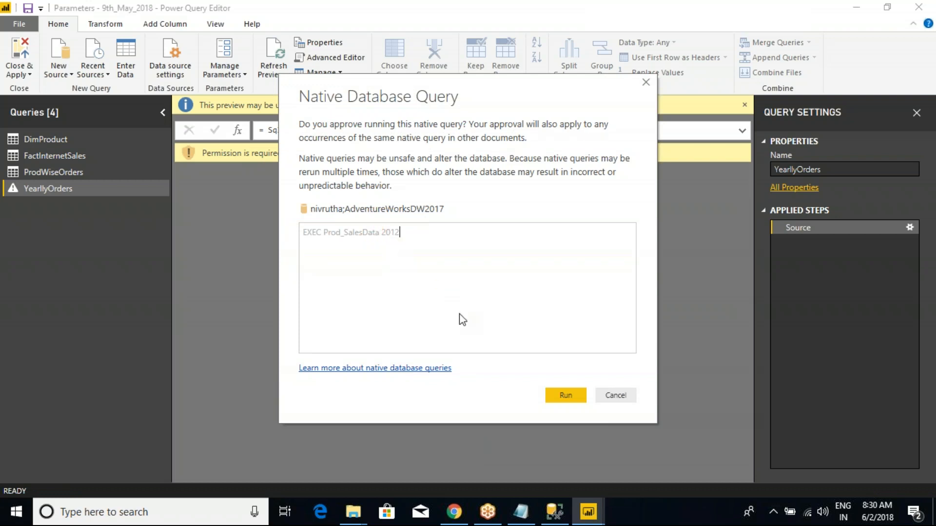
click(566, 395)
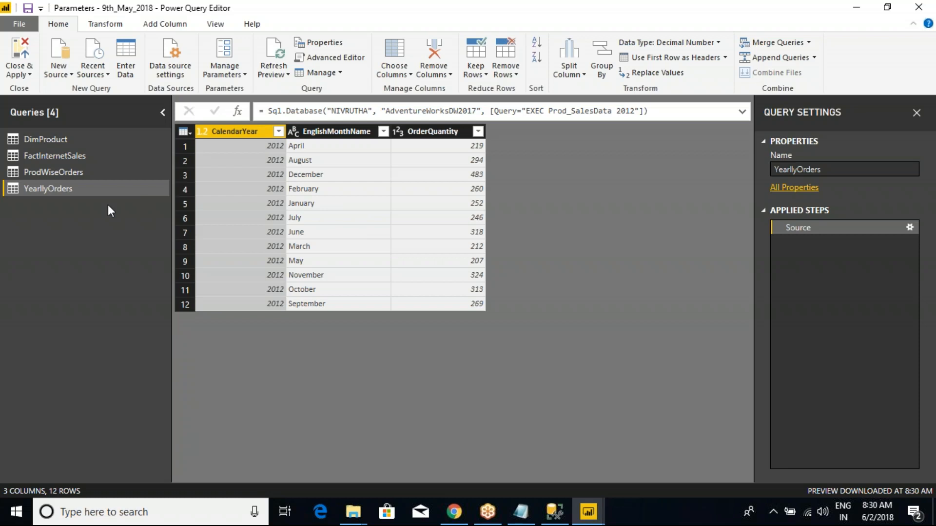
- Examine the hard-coded year argument in the YearllyOrders code in the Advanced Editor and close it without changes
right_click(57, 188)
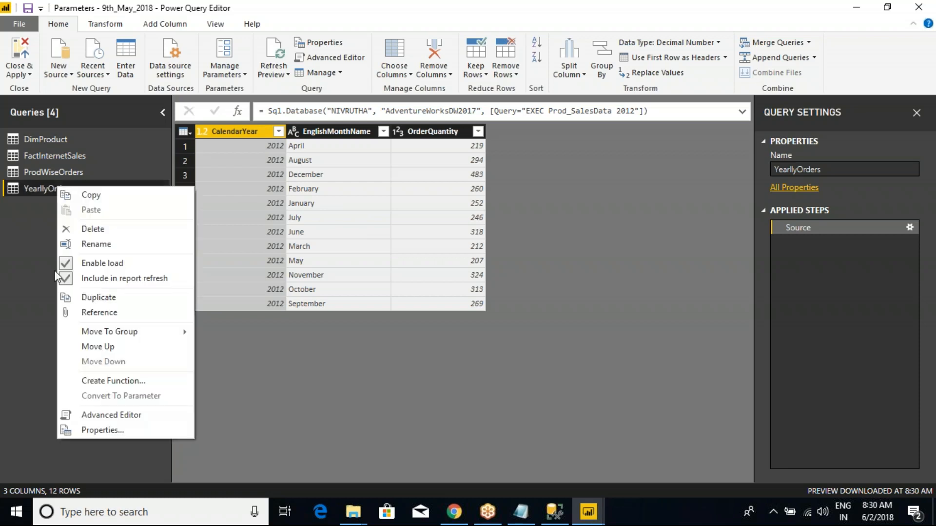
click(103, 414)
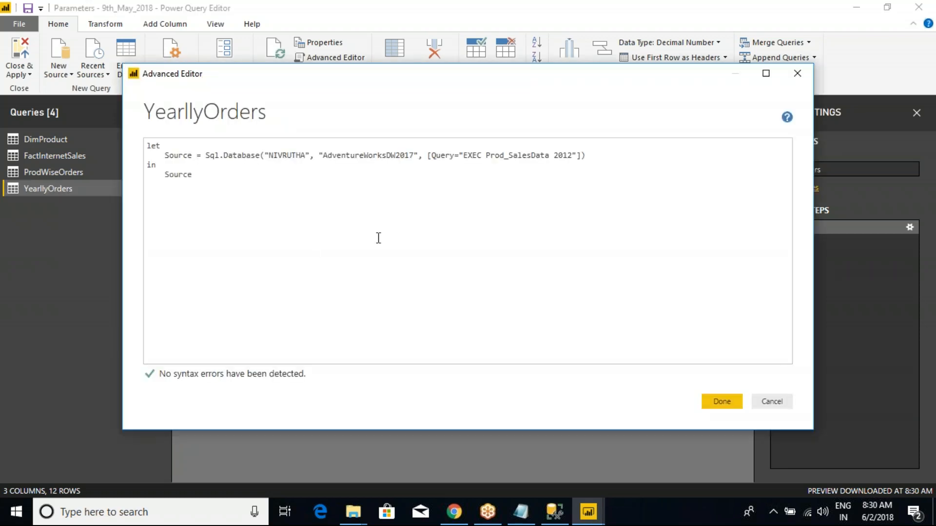
click(549, 158)
key(ctrl+2)
mouse_move(567, 181)
mouse_down()
mouse_move(590, 138)
mouse_move(617, 147)
mouse_up()
mouse_move(589, 106)
mouse_down()
mouse_move(591, 125)
mouse_move(617, 125)
mouse_up()
key(Escape)
click(731, 401)
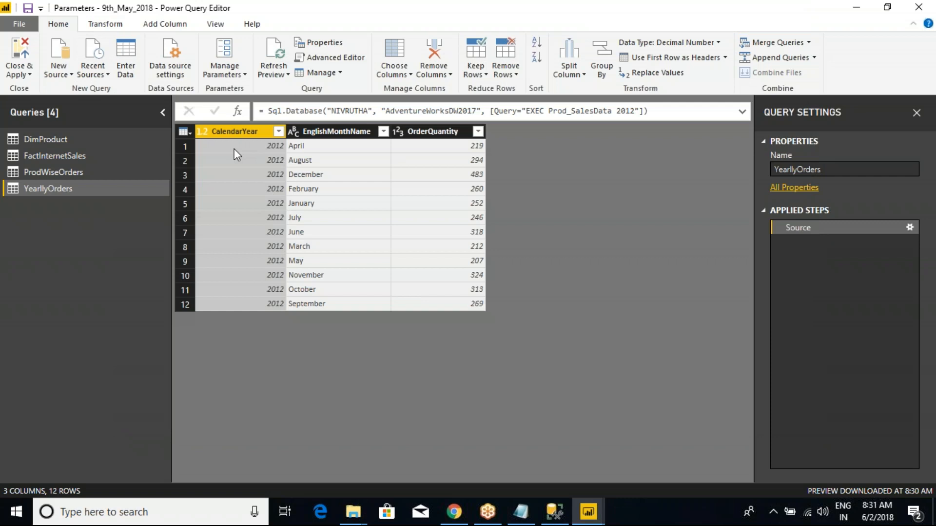
- Highlight the EXEC Prod_SalesData 2012 statement in SQL Server Management Studio, and return to the Power Query Editor
click(554, 512)
click(468, 184)
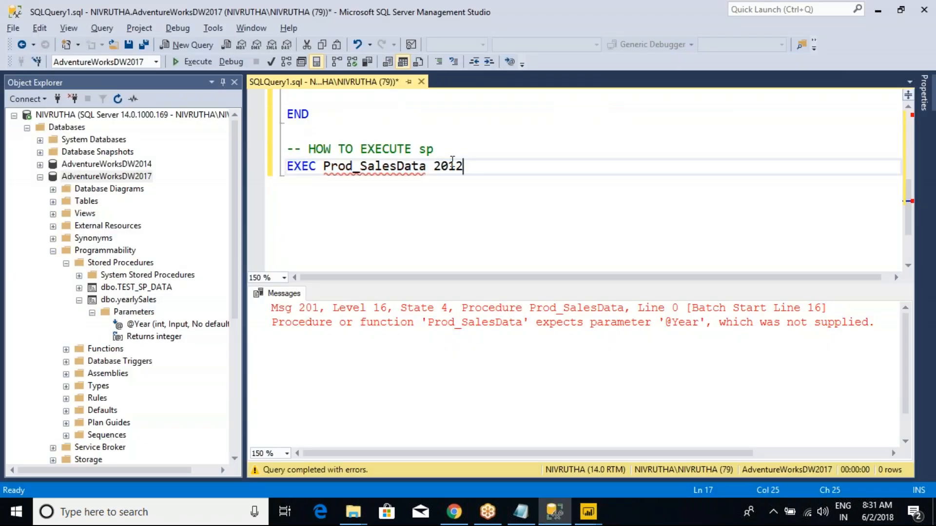
drag(468, 166, 278, 166)
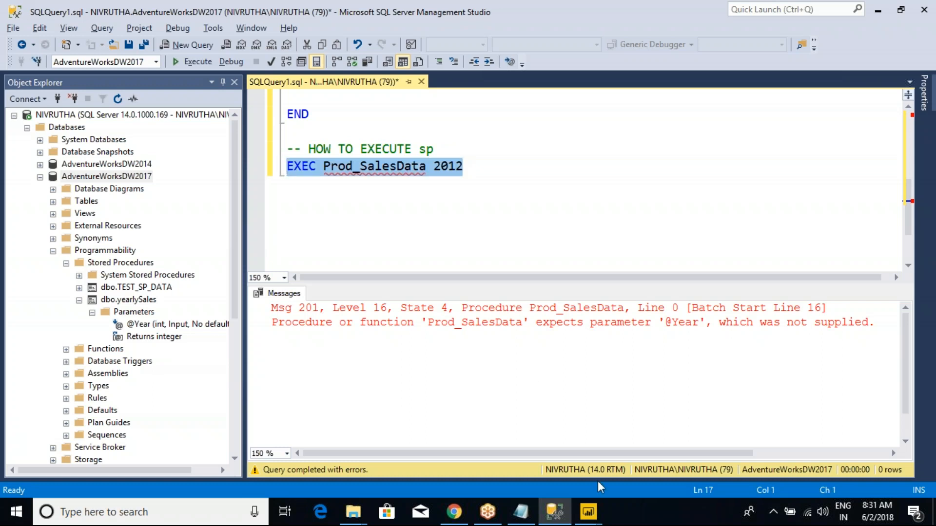
click(589, 512)
click(625, 472)
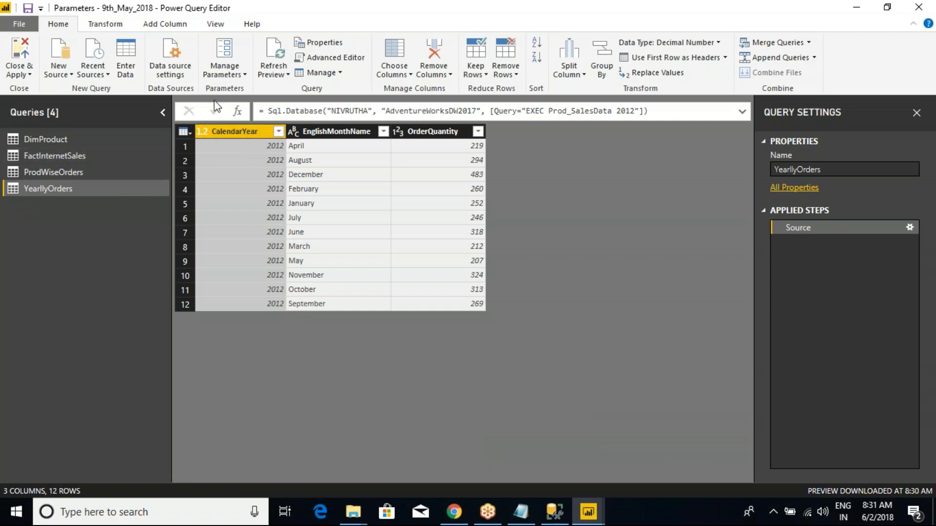
click(239, 75)
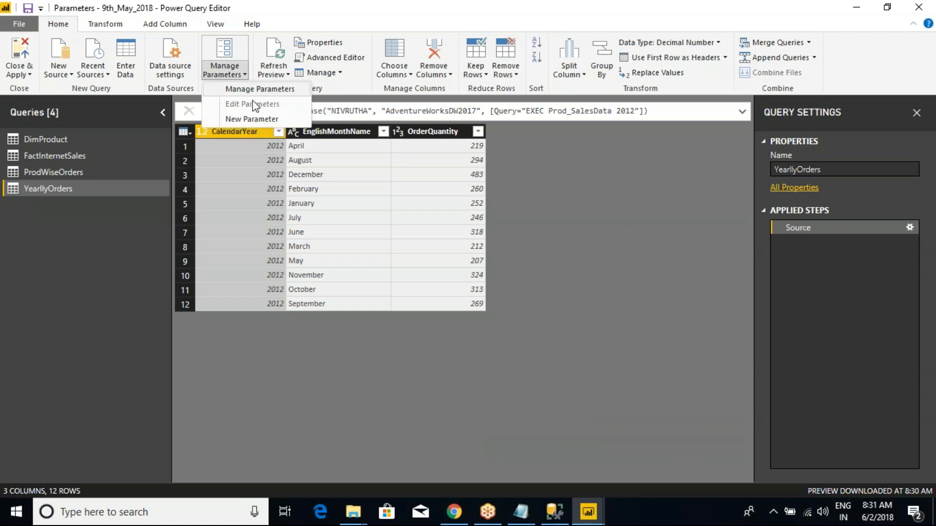
click(258, 120)
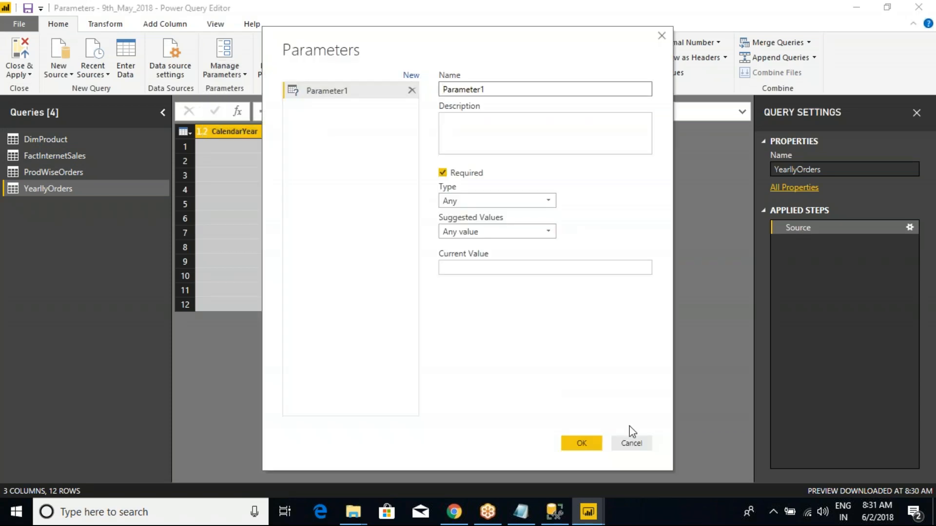
click(631, 442)
click(240, 76)
click(250, 91)
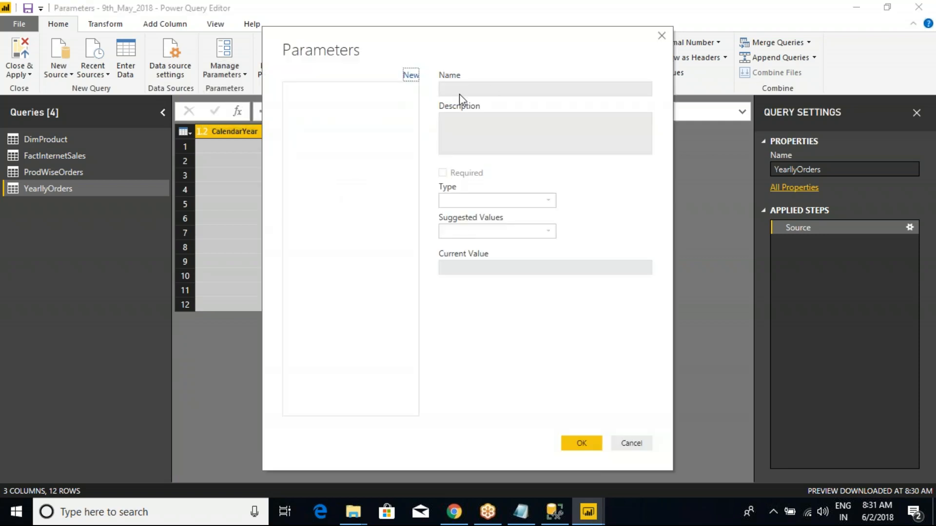
click(629, 442)
- Start a new required parameter named YearValue with its type set to Any
click(225, 73)
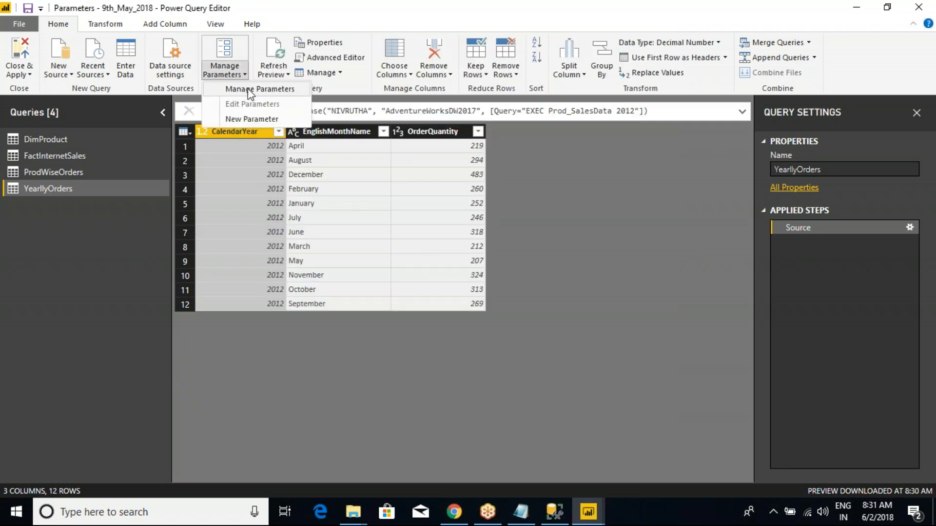
click(251, 120)
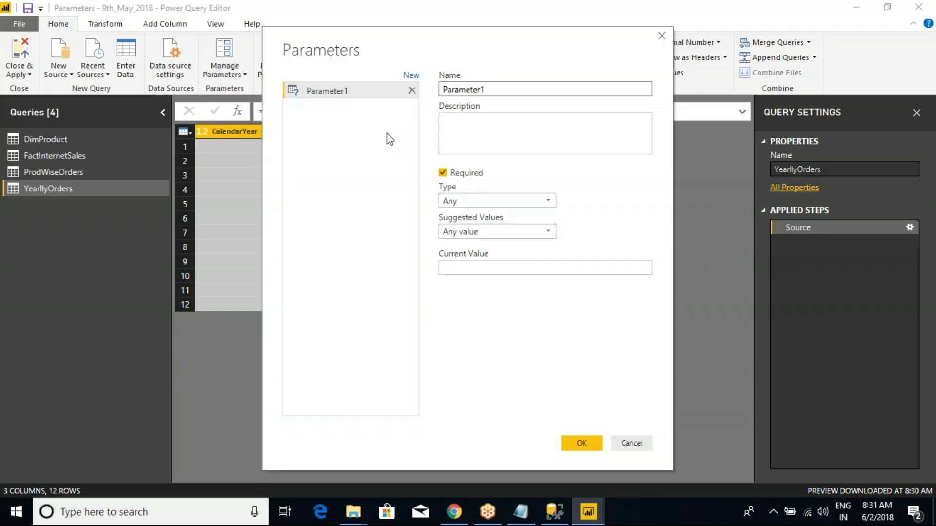
drag(490, 89, 440, 94)
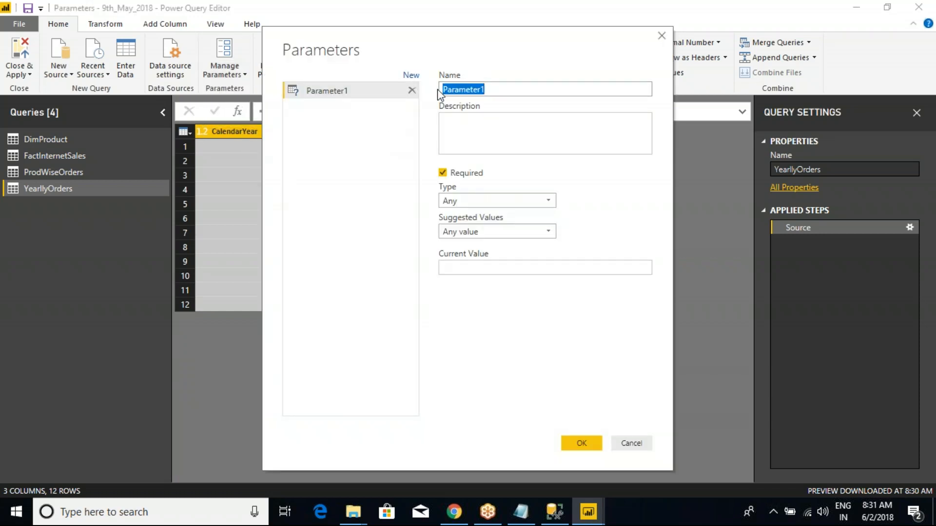
text(YearValue)
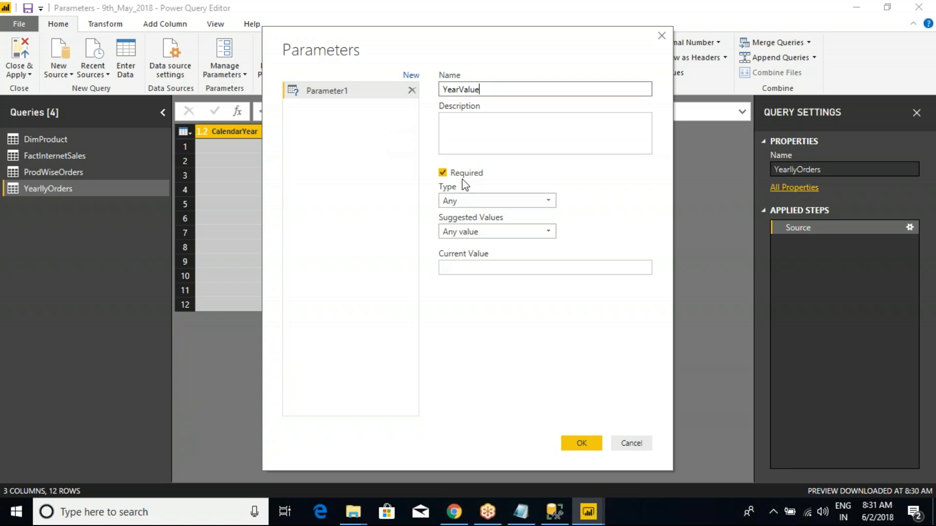
click(443, 173)
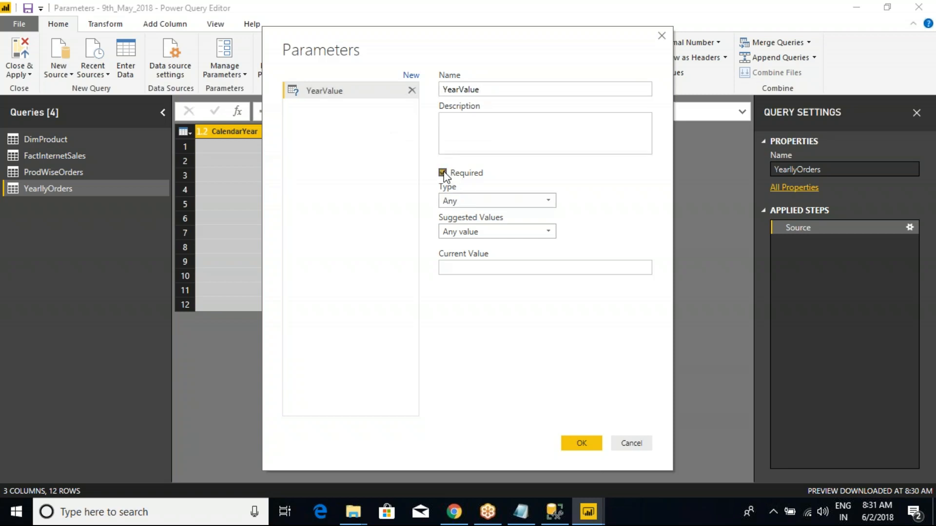
click(488, 200)
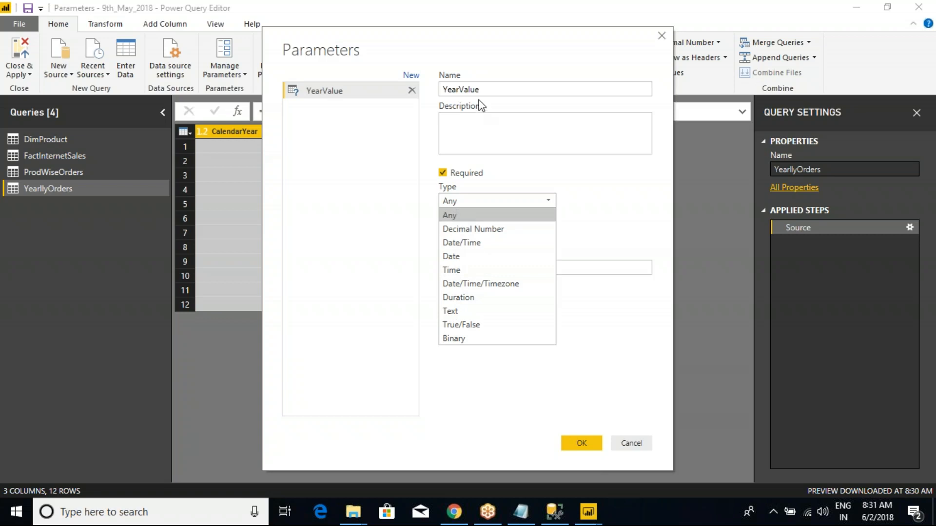
drag(450, 50, 461, 30)
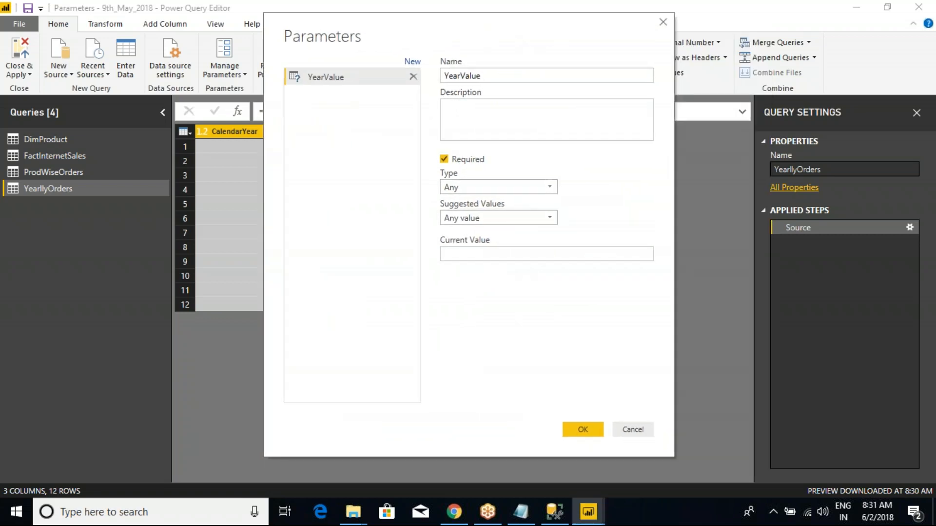
click(488, 185)
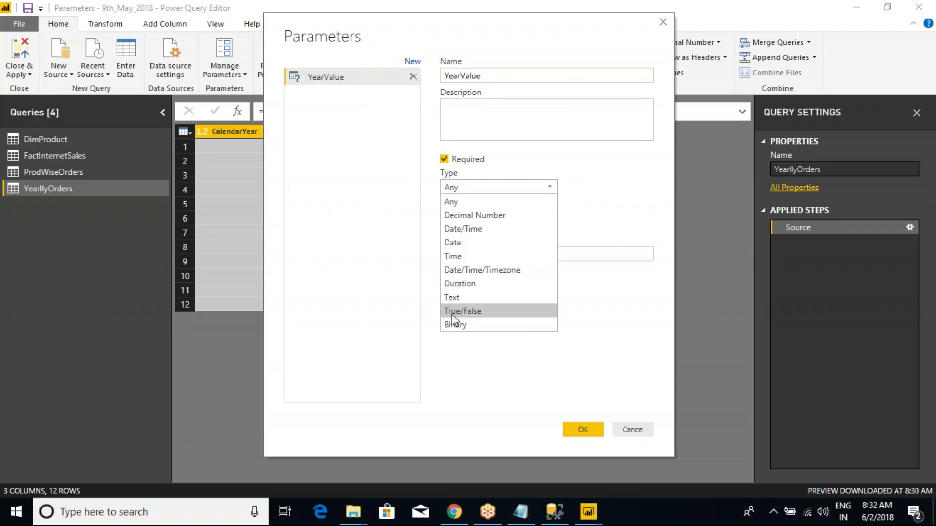
click(465, 202)
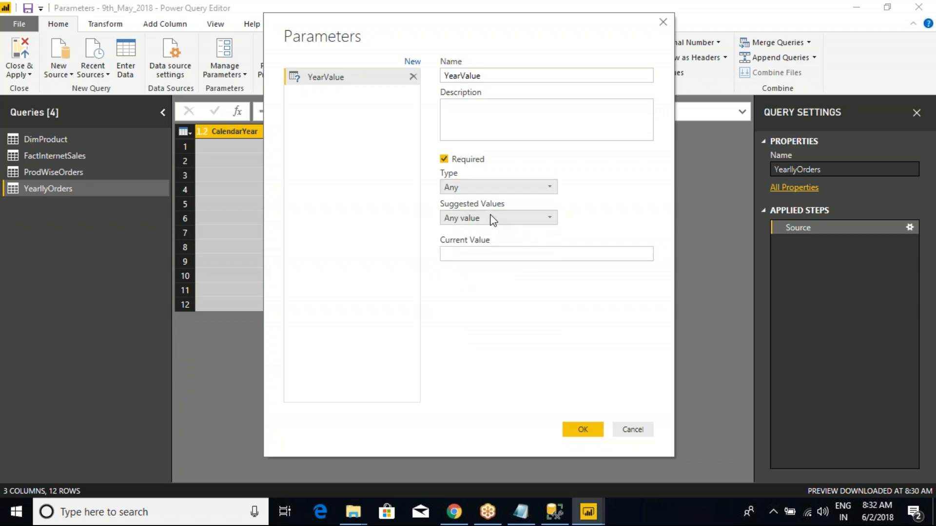
- Set the YearValue parameter's suggested values to List of values, and enter 2011 and 2012 in the list
click(489, 216)
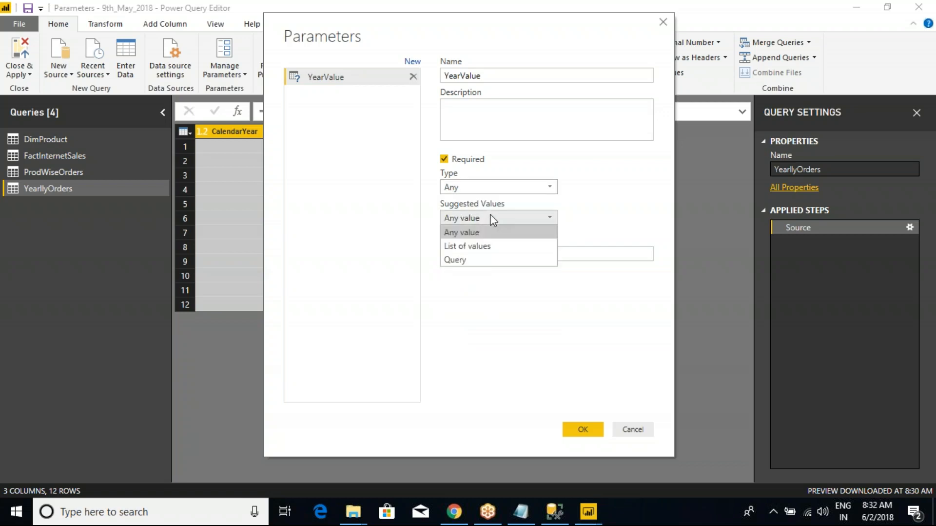
click(459, 248)
click(477, 253)
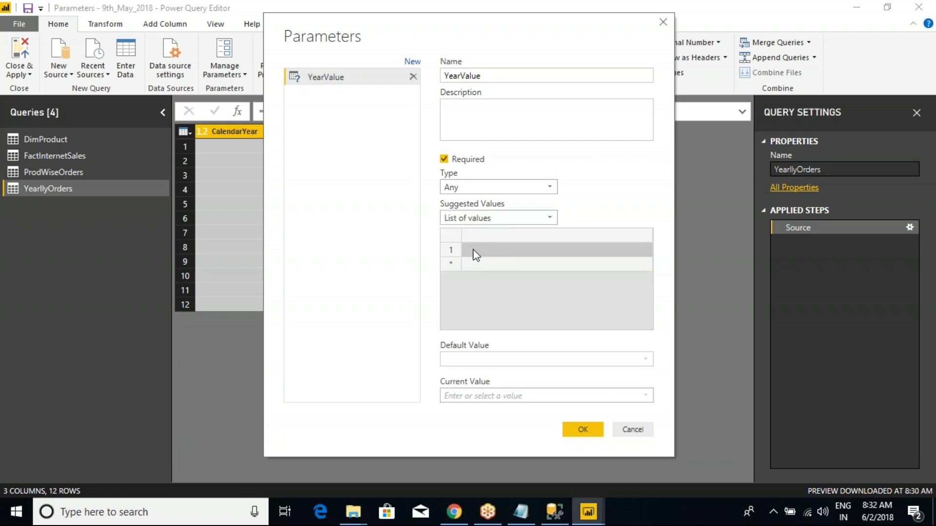
text(2011)
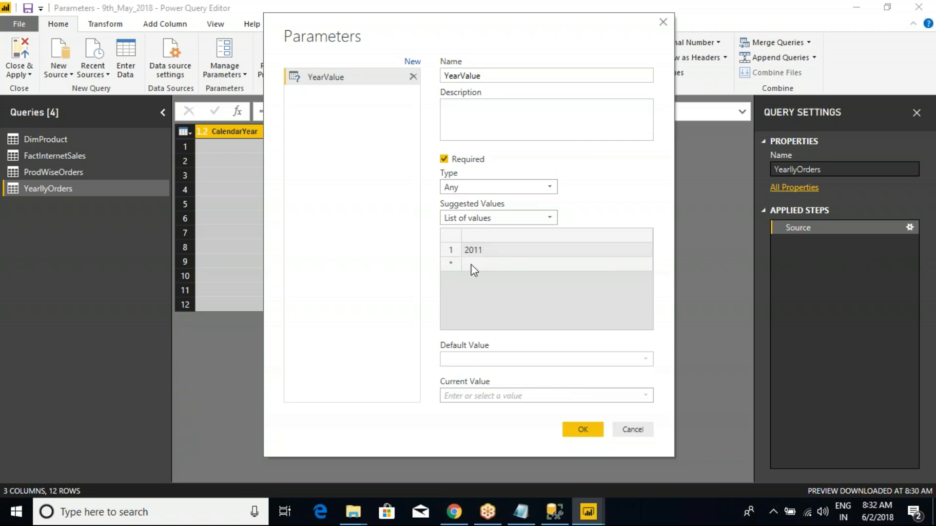
click(470, 266)
text(2012)
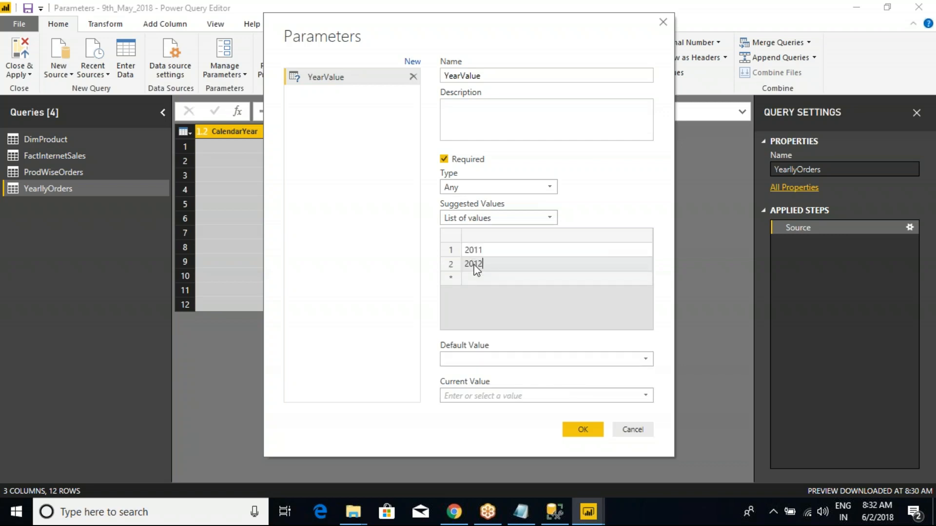
- Try Any value with current value 2011 and the Query option as YearValue's suggested values, and discard the parameter
click(487, 218)
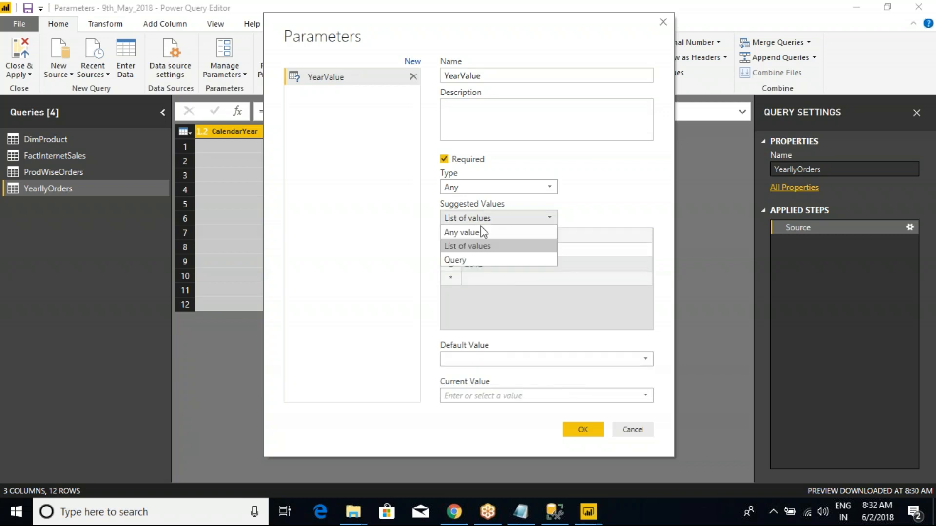
click(481, 227)
click(484, 253)
text(2011)
click(478, 217)
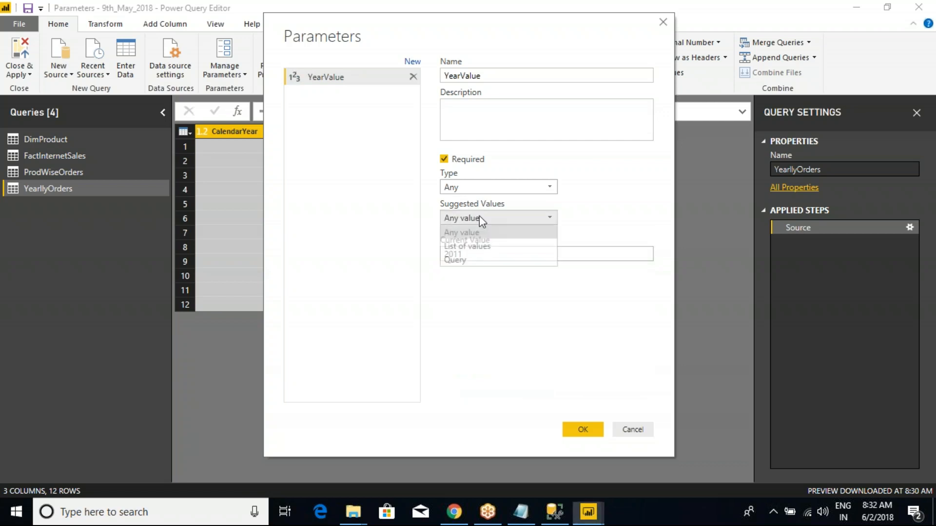
click(459, 261)
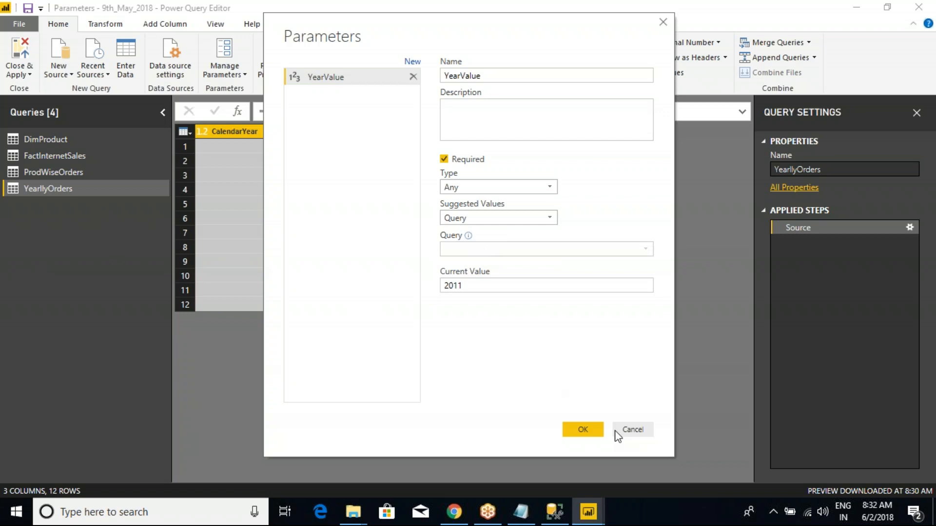
click(633, 431)
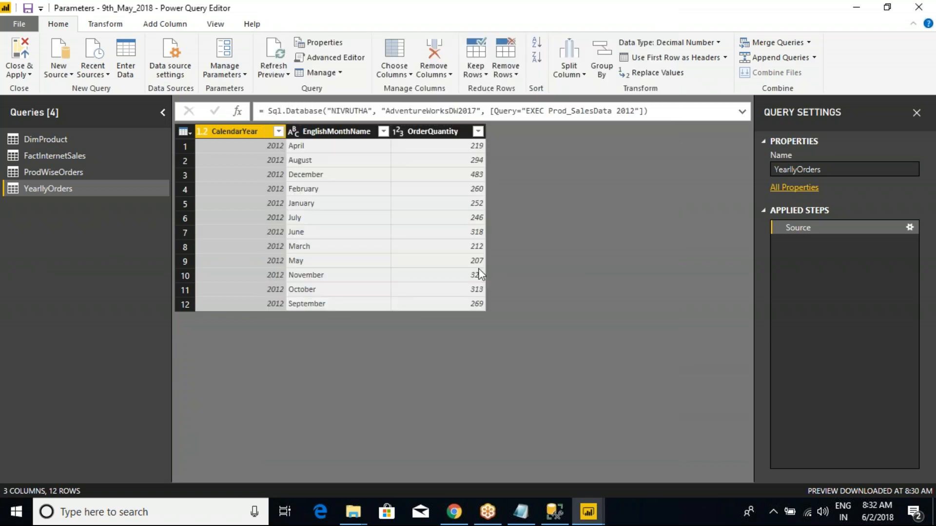
- Add the CalendarYear column of YearllyOrders as a new query
drag(245, 135, 248, 133)
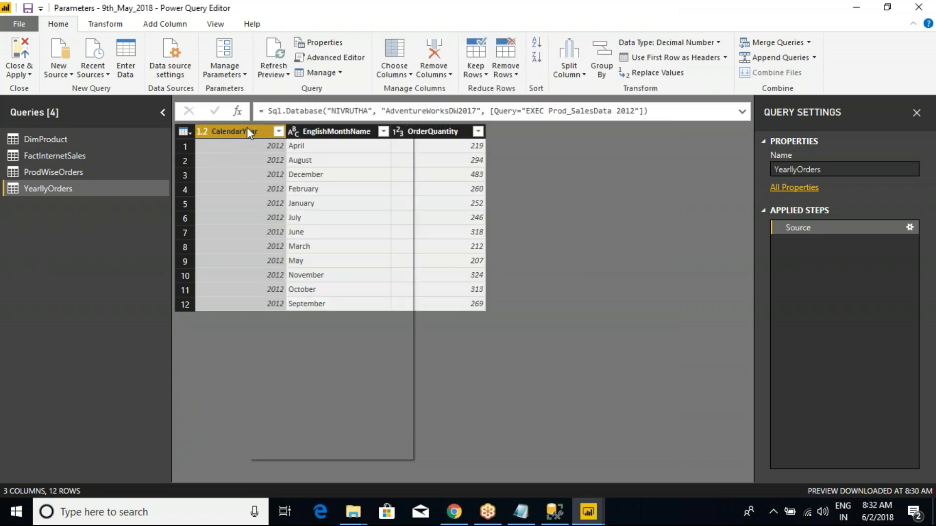
right_click(247, 129)
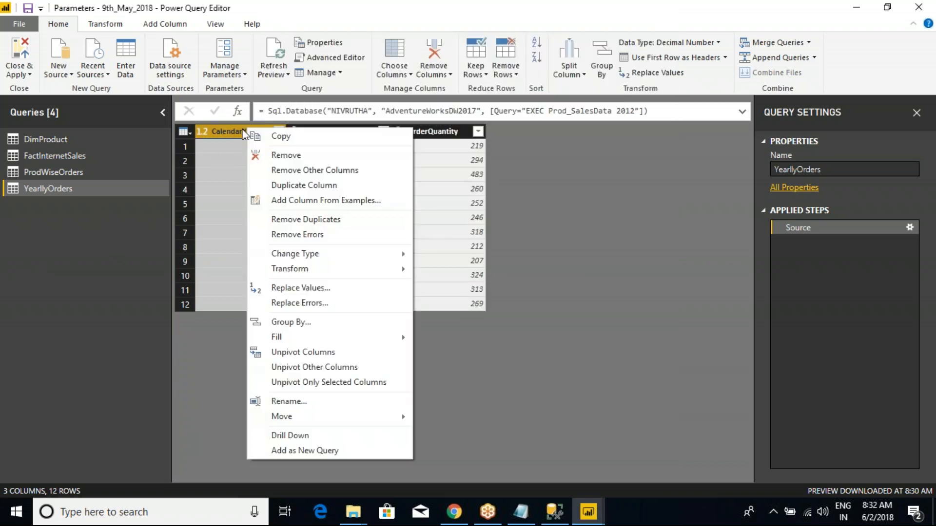
click(303, 448)
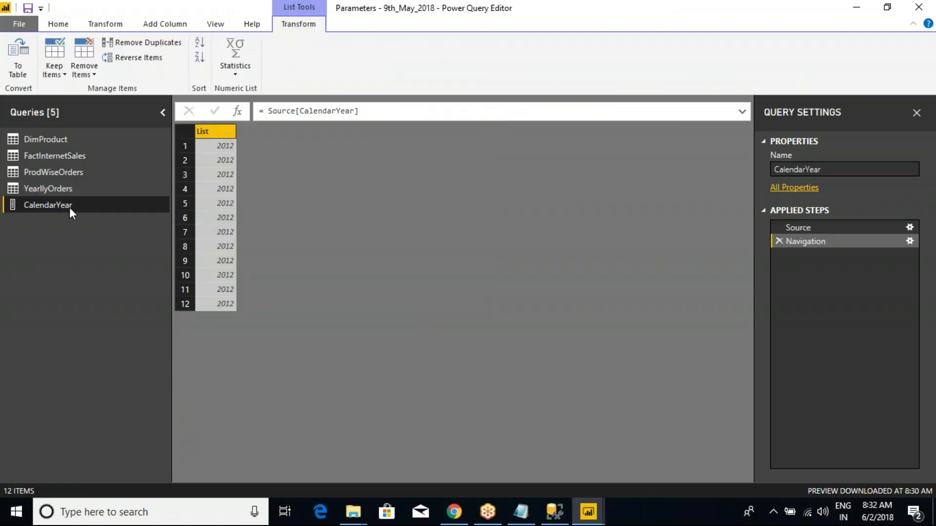
- Examine the operations available for the CalendarYear list, and return to YearllyOrders to examine its query commands
right_click(221, 128)
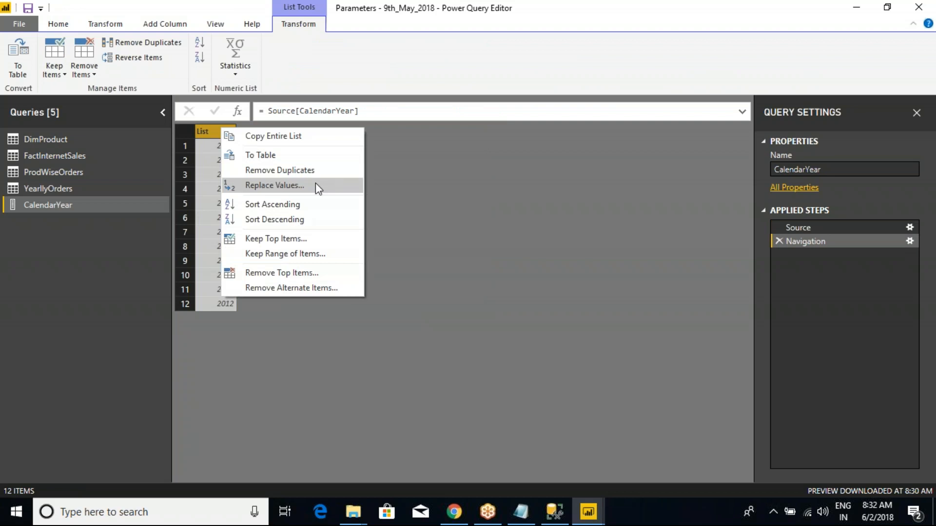
click(232, 137)
right_click(215, 132)
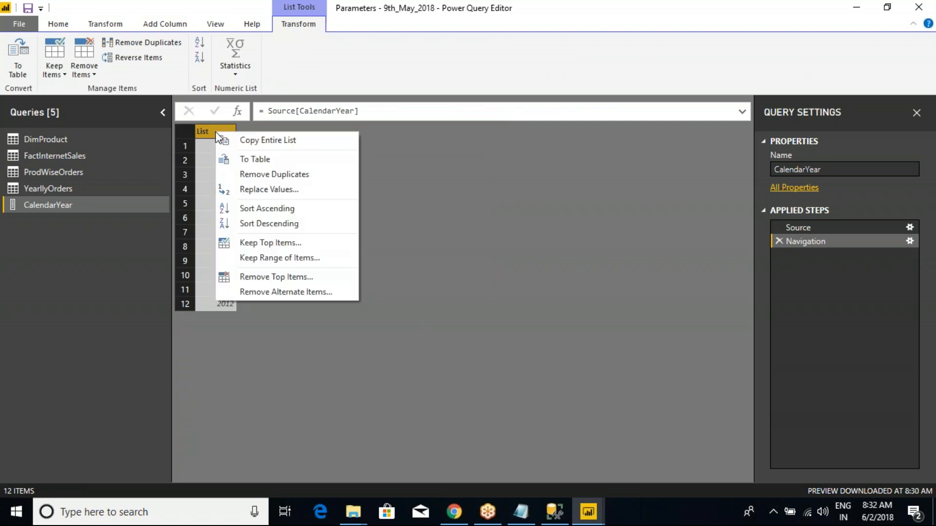
click(444, 174)
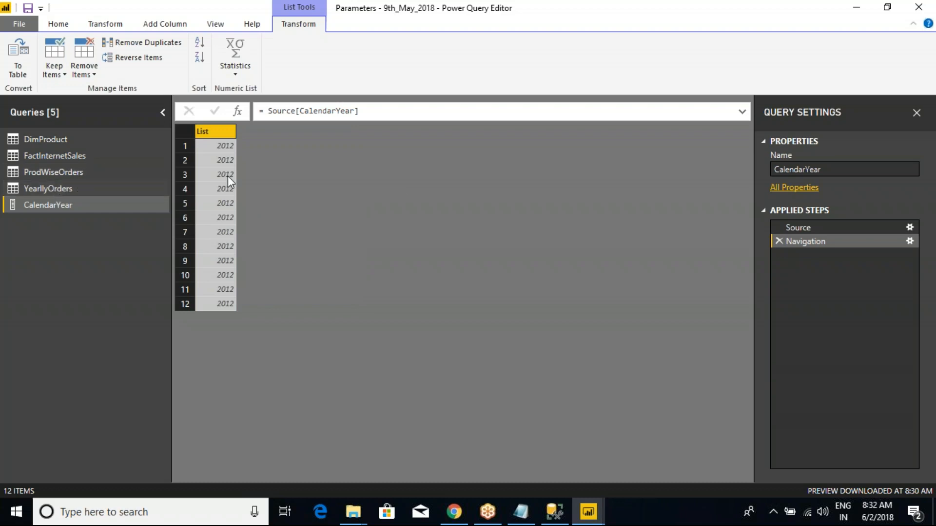
click(65, 187)
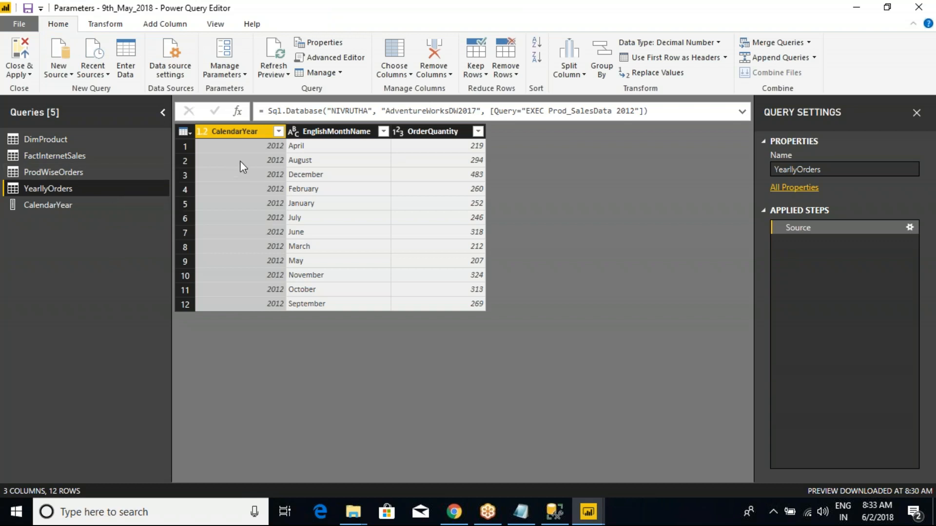
right_click(69, 188)
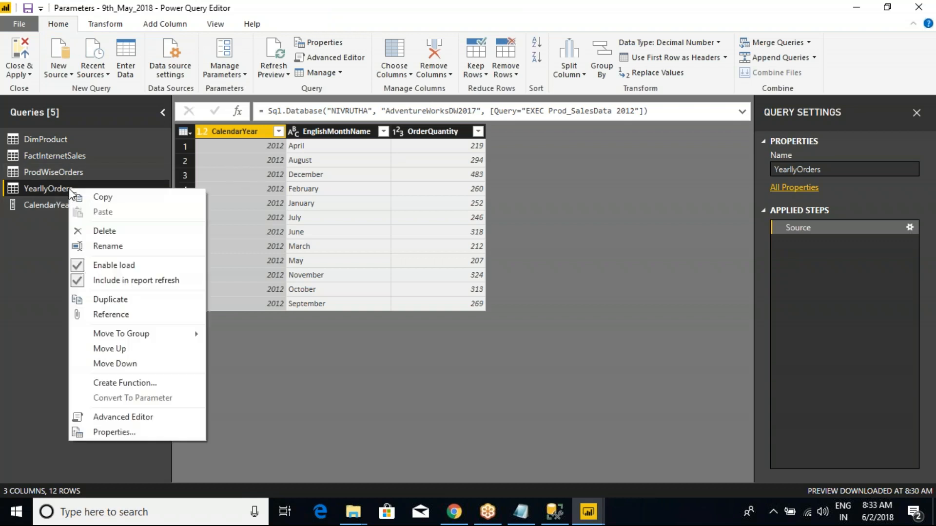
click(247, 327)
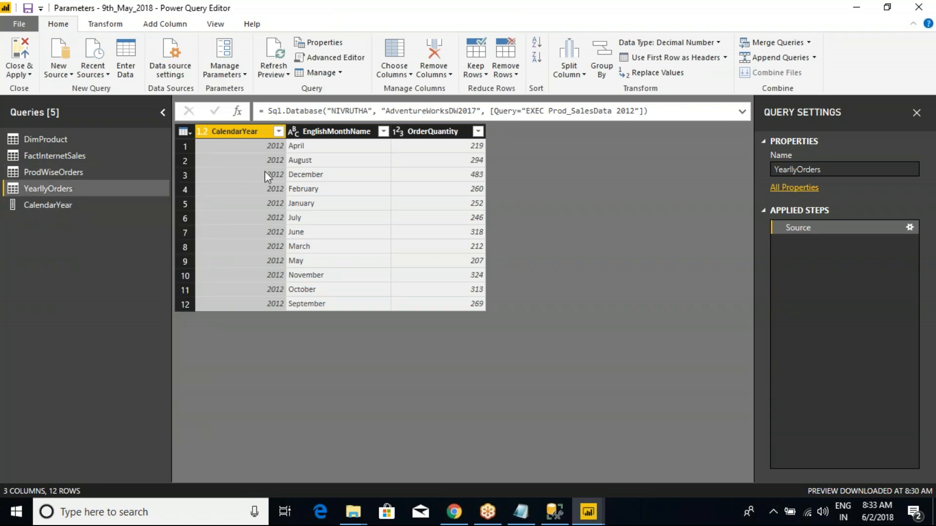
- Start a new parameter named YearValue of type Any from the YearllyOrders query
click(243, 78)
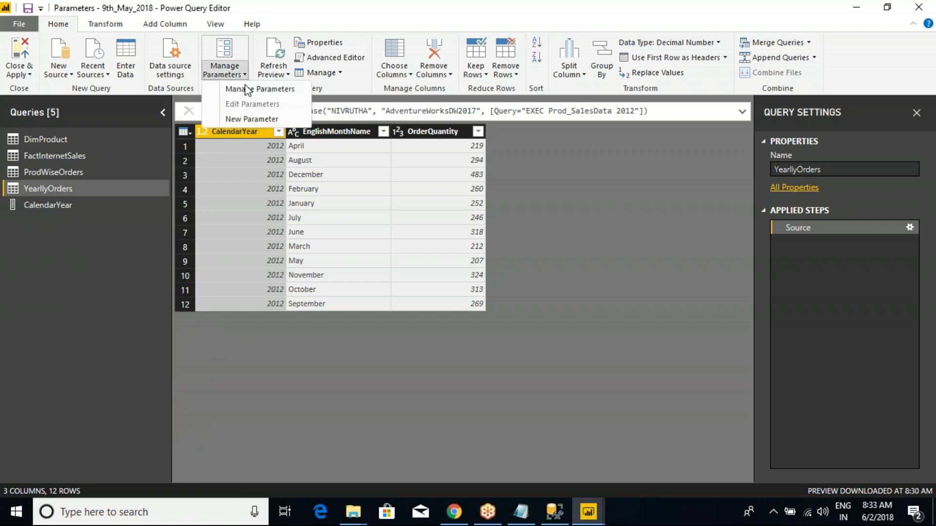
click(246, 120)
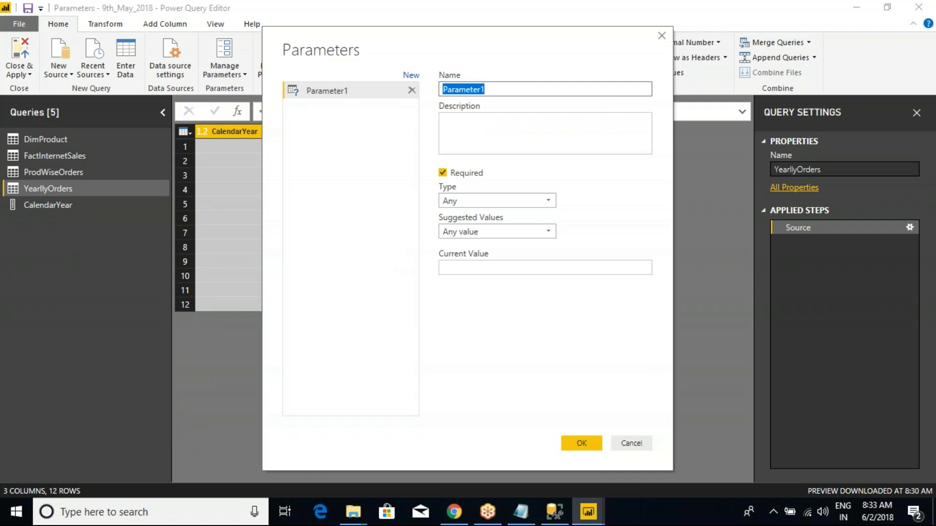
text(YearValue)
click(471, 201)
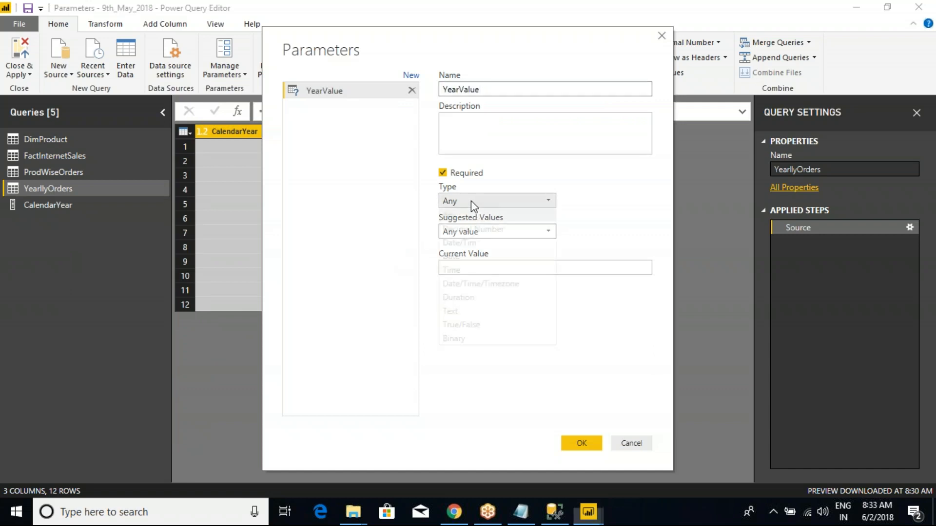
click(467, 215)
- Set YearValue's suggested values to Query, check which queries can be chosen, and discard the parameter
click(466, 232)
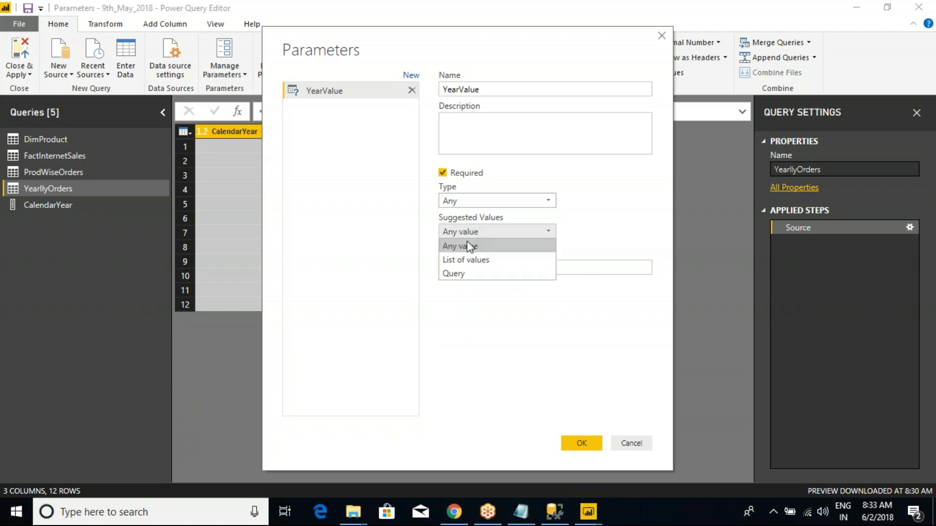
click(463, 247)
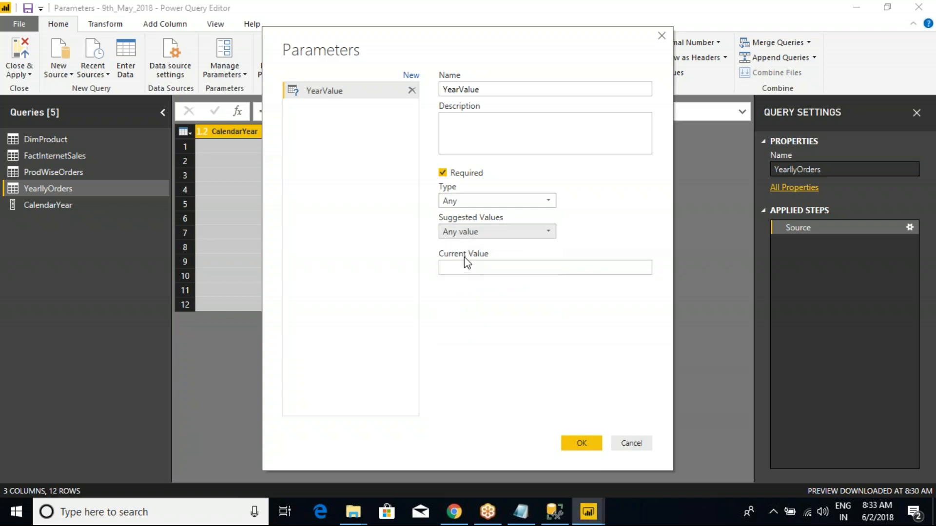
click(470, 231)
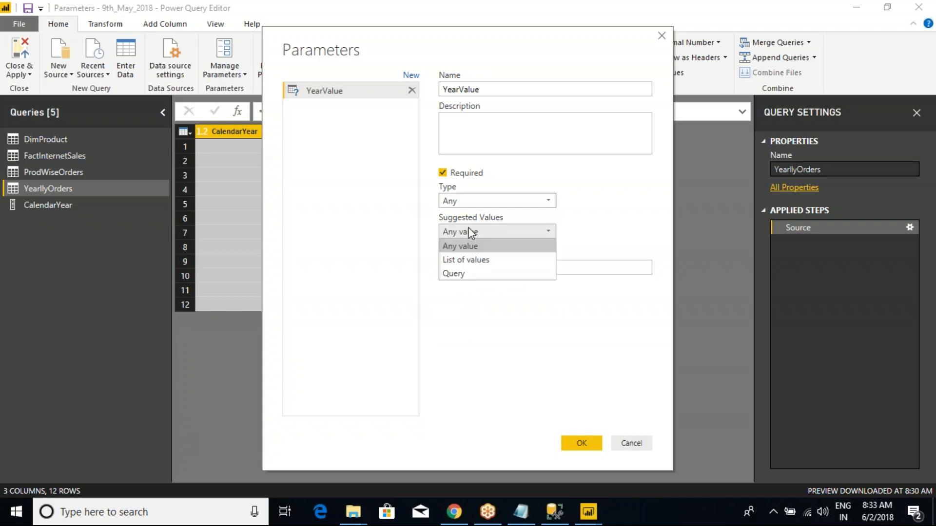
click(459, 272)
click(479, 263)
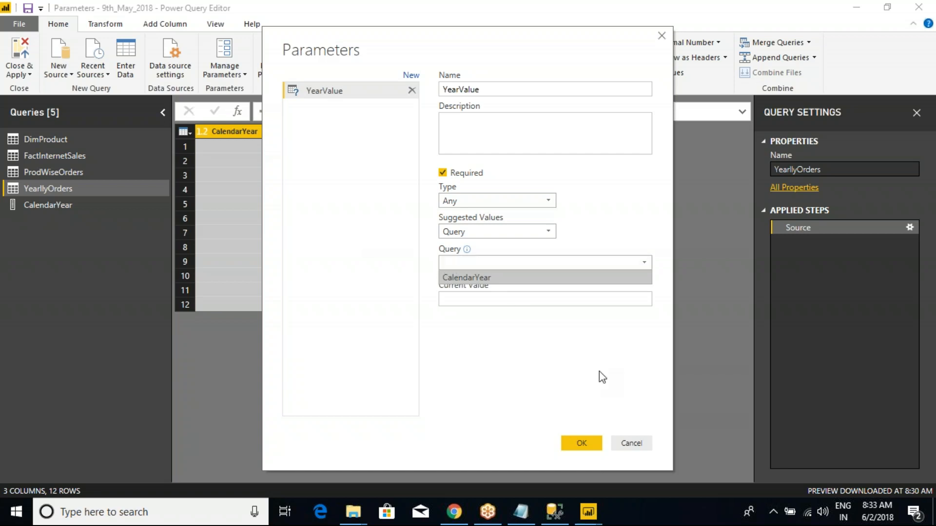
double_click(462, 90)
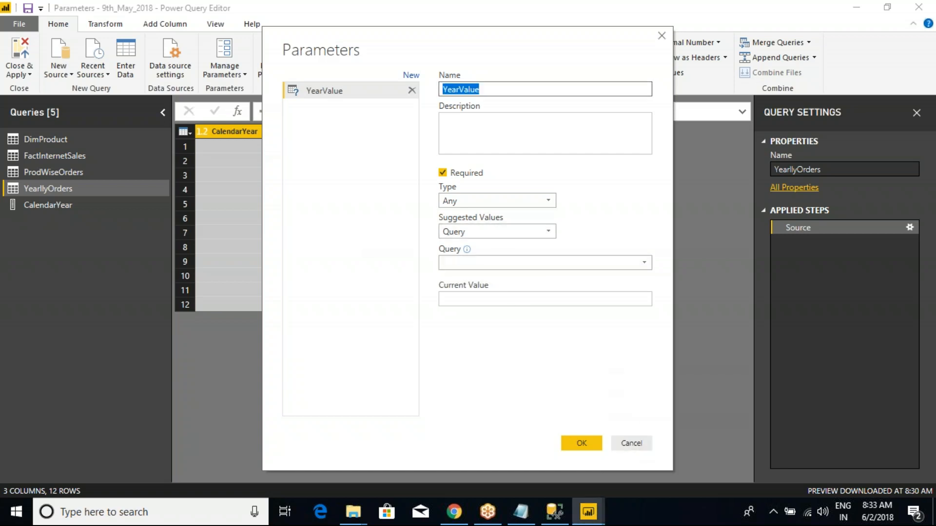
click(636, 443)
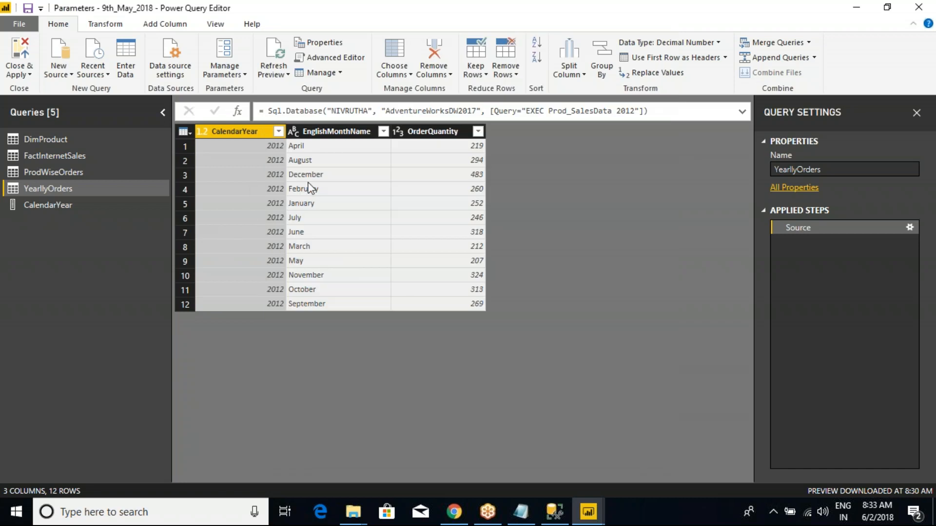
- Add the EnglishMonthName column of YearllyOrders as a new query and return to YearllyOrders
click(352, 131)
right_click(349, 131)
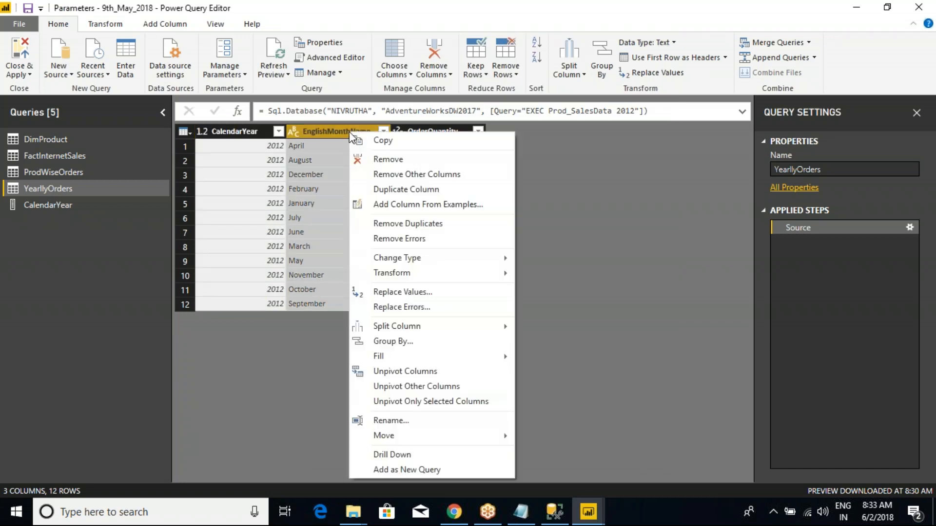
click(391, 469)
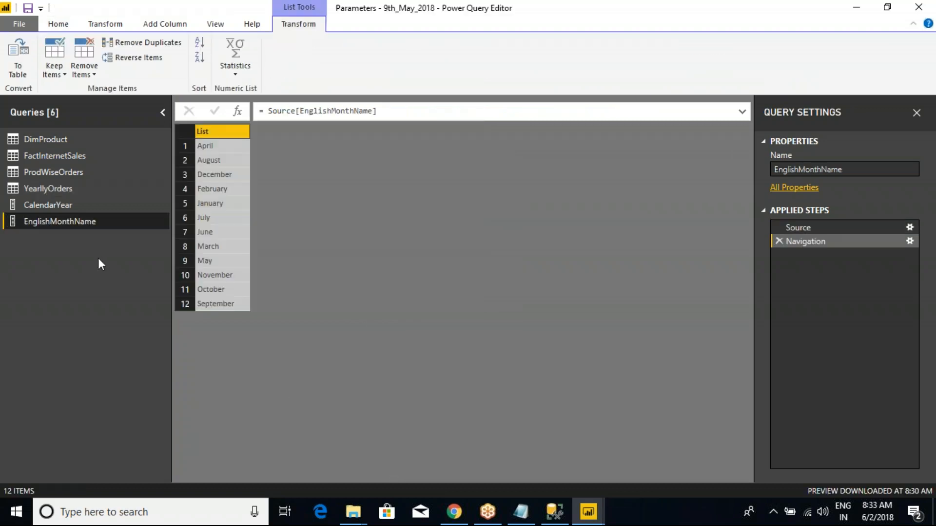
click(95, 188)
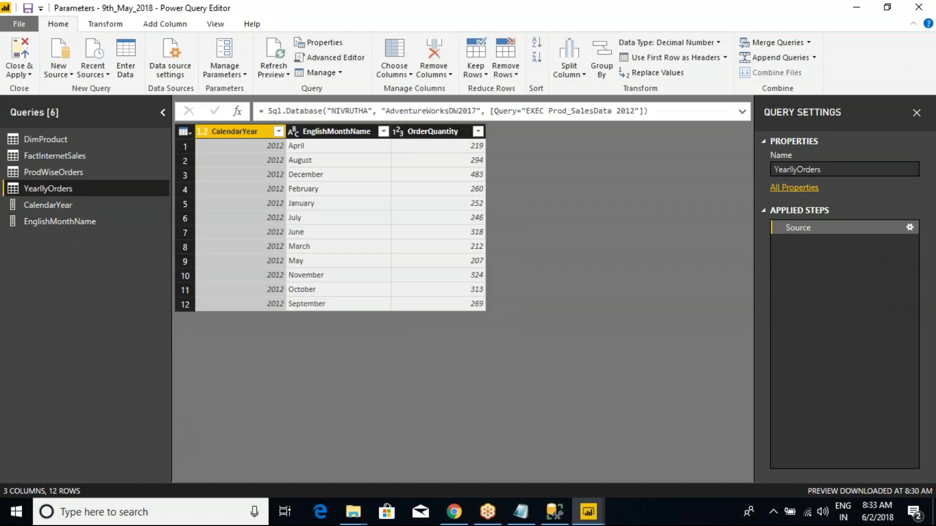
- Start a new required parameter named YearValue with the type Any
click(245, 74)
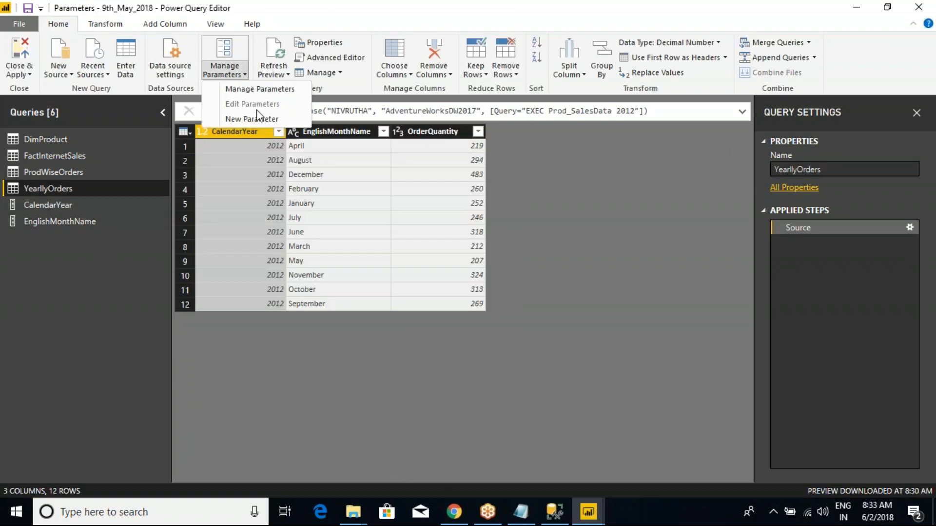
click(257, 120)
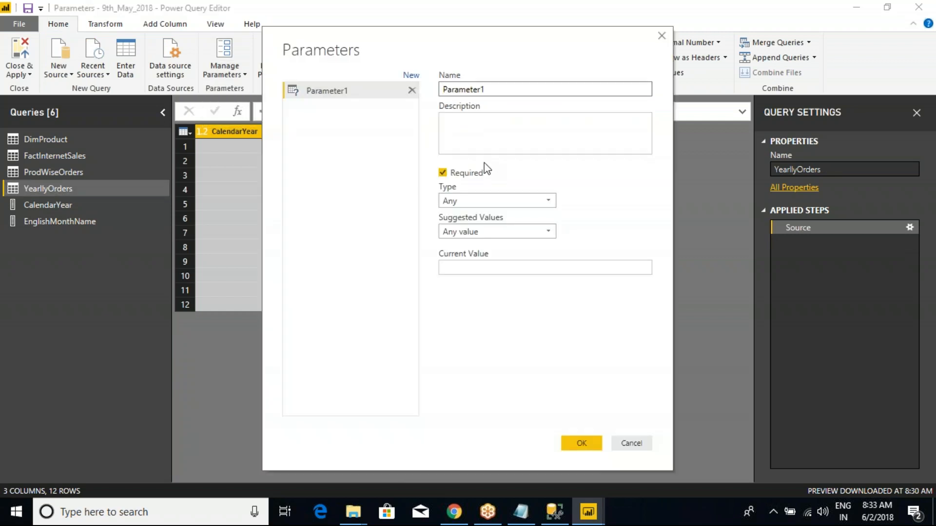
key(ctrl+a)
text(YearValue)
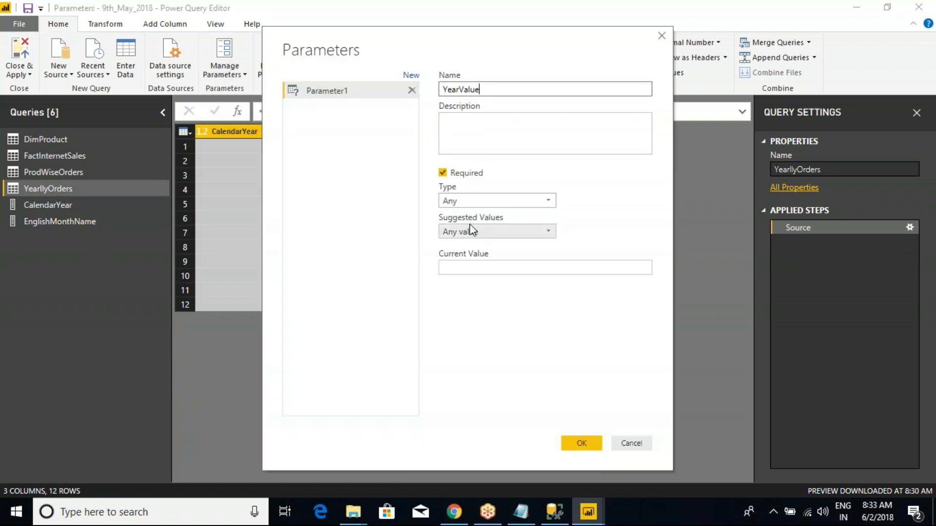
click(468, 200)
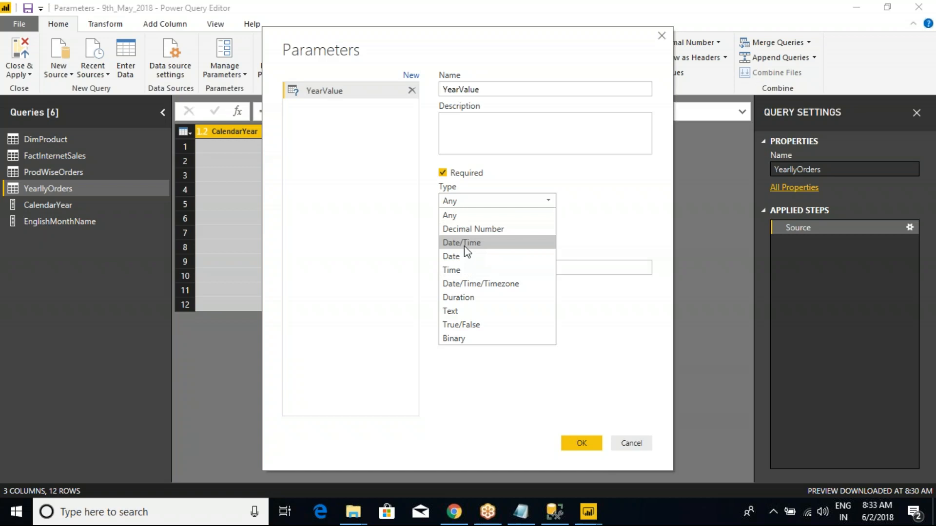
click(463, 215)
- Set YearValue's suggested values to the CalendarYear query, enter 2011 as its current value, and create the parameter
click(466, 232)
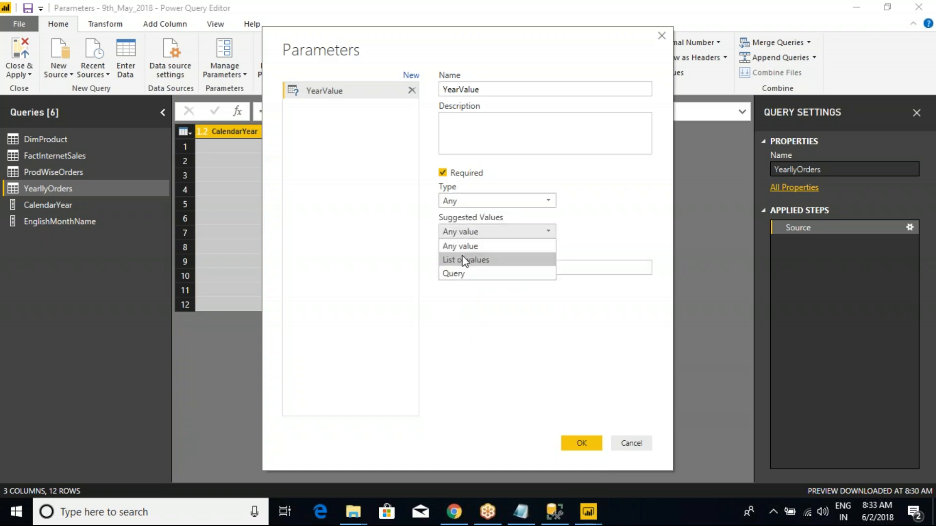
click(463, 274)
click(502, 265)
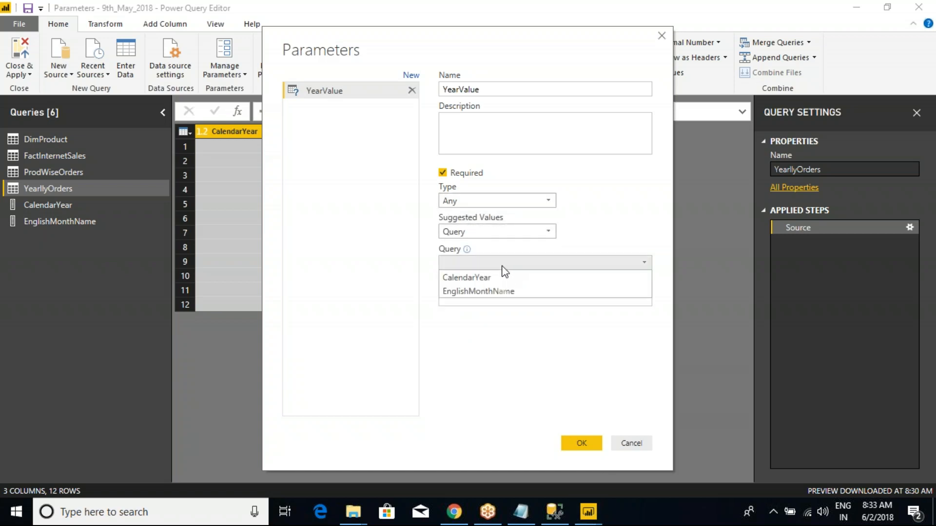
click(467, 276)
text(2011)
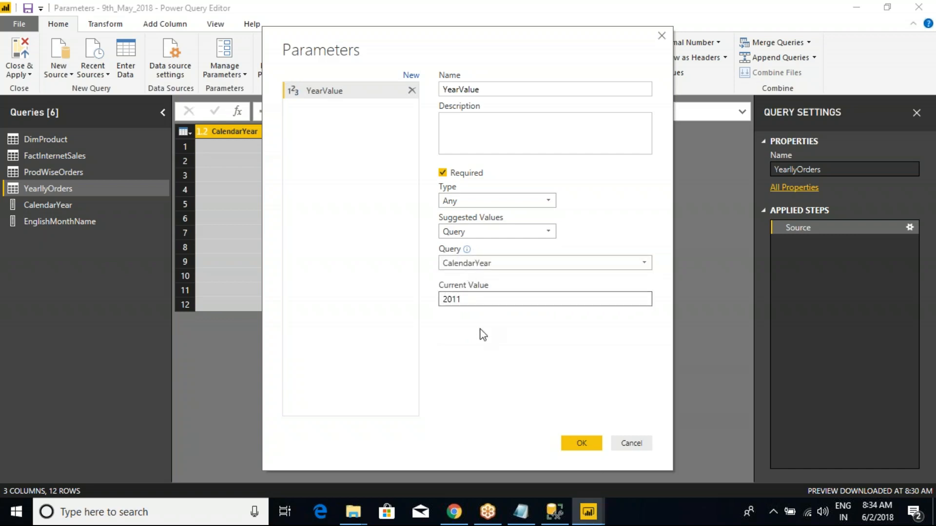
click(578, 443)
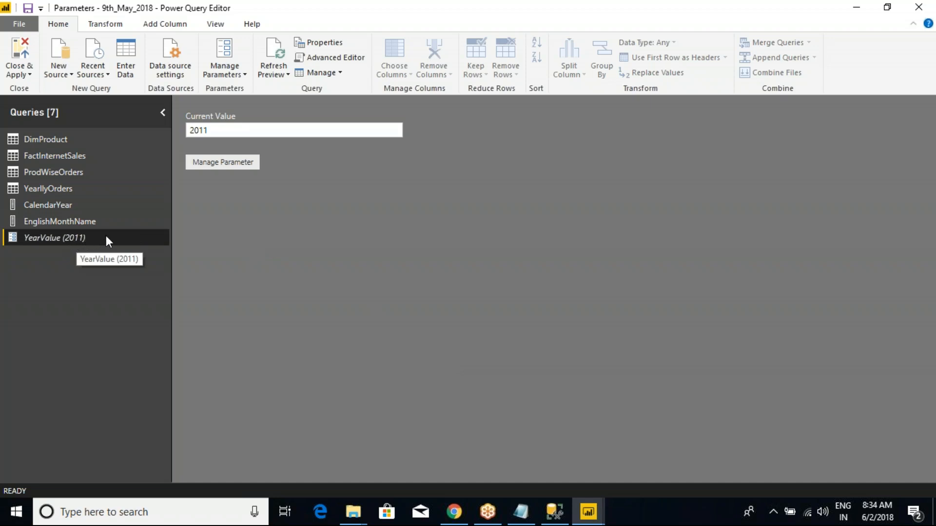
- Change YearValue's suggested values to Any value and set its current value to 2012
click(220, 161)
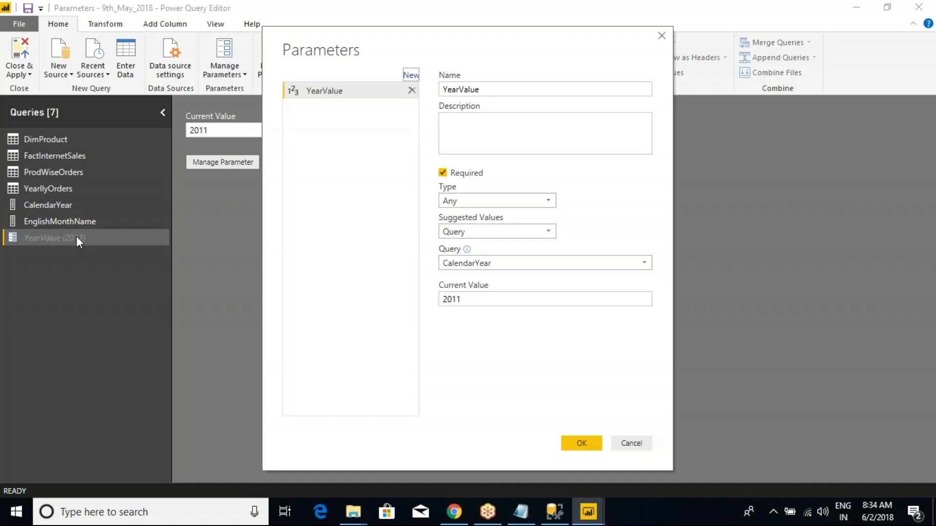
click(471, 232)
click(464, 246)
click(468, 268)
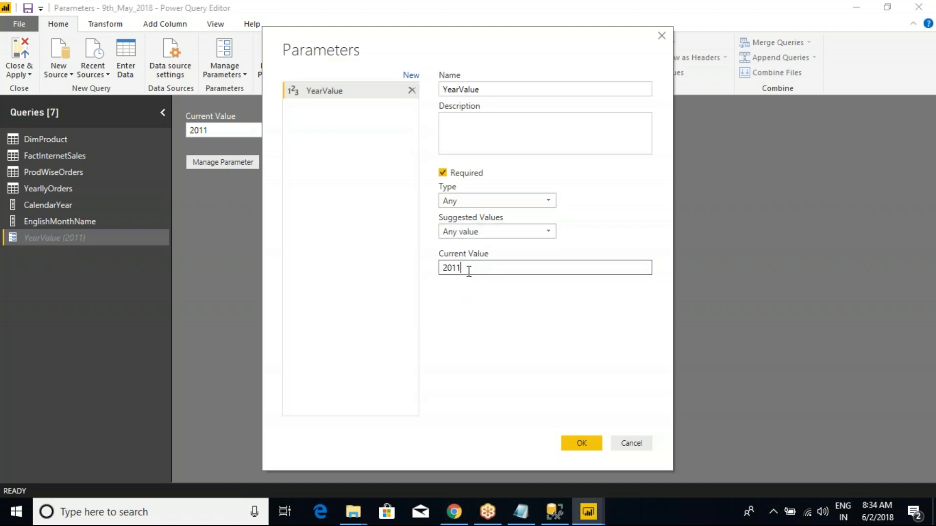
key(BackSpace)
text(2)
click(581, 444)
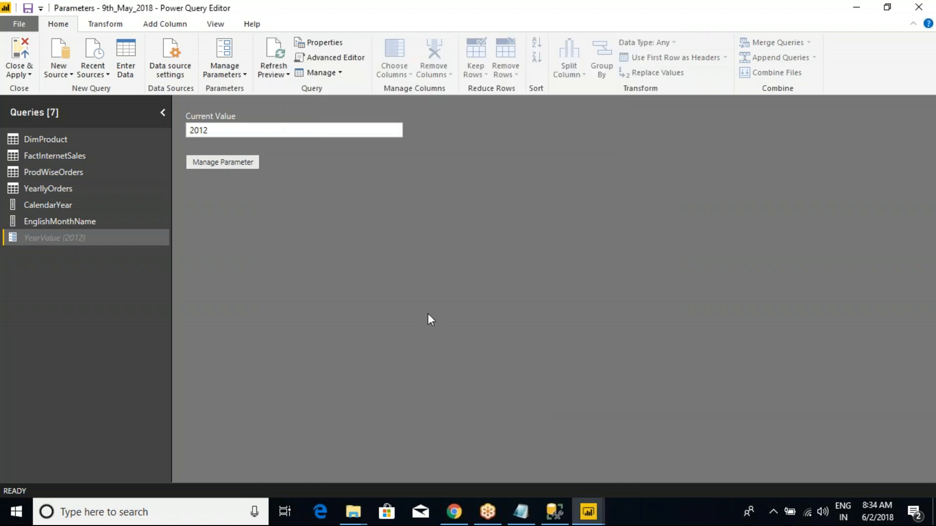
- Return to YearllyOrders and examine its CalendarYear column in relation to the YearValue parameter
click(199, 129)
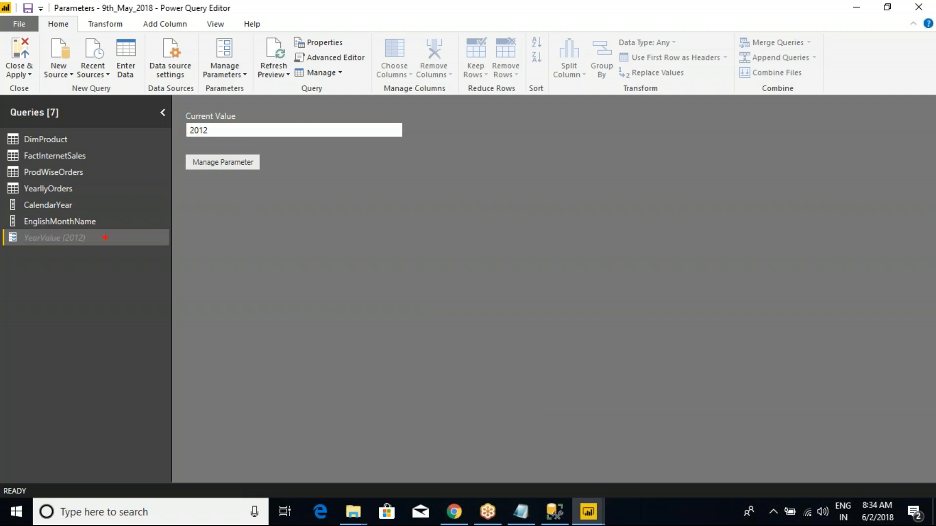
mouse_move(119, 258)
mouse_down()
mouse_move(226, 214)
mouse_move(210, 208)
mouse_move(244, 219)
mouse_move(239, 240)
mouse_up()
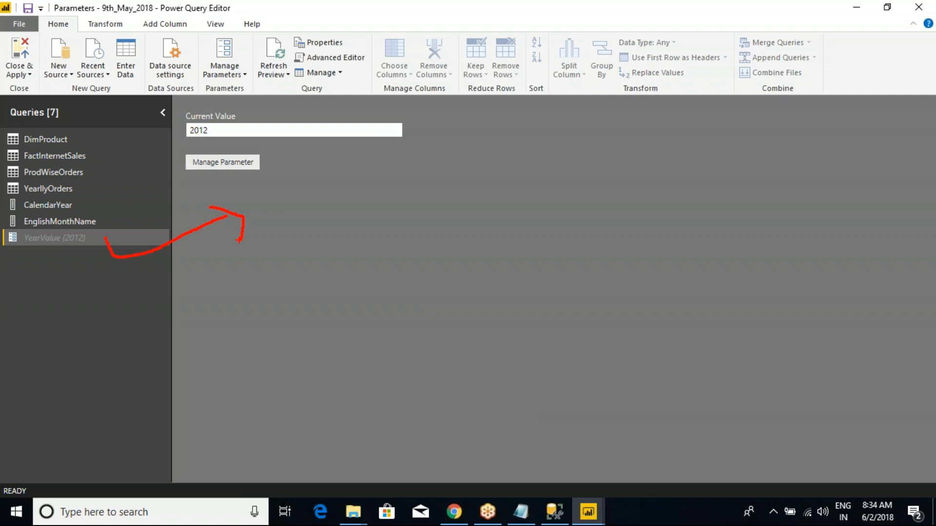
key(Escape)
click(46, 188)
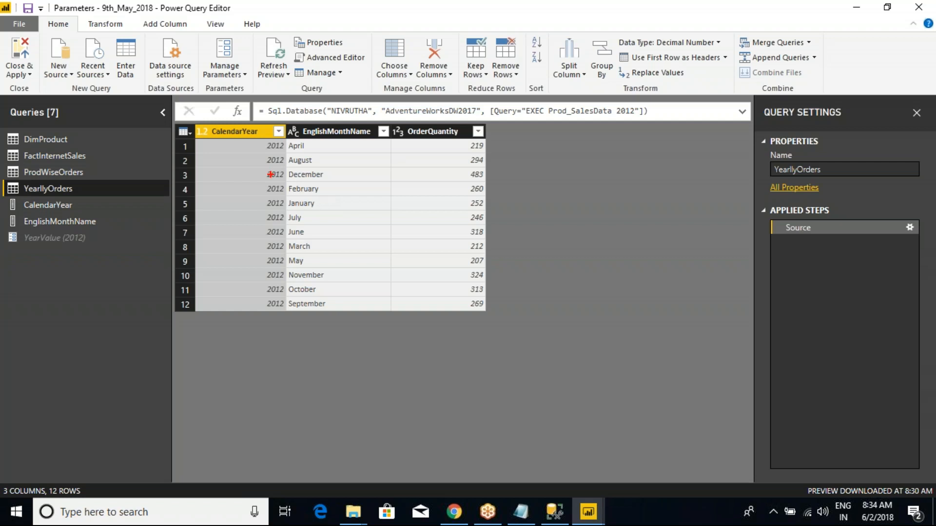
mouse_move(194, 119)
mouse_down()
mouse_move(295, 253)
mouse_move(286, 325)
mouse_up()
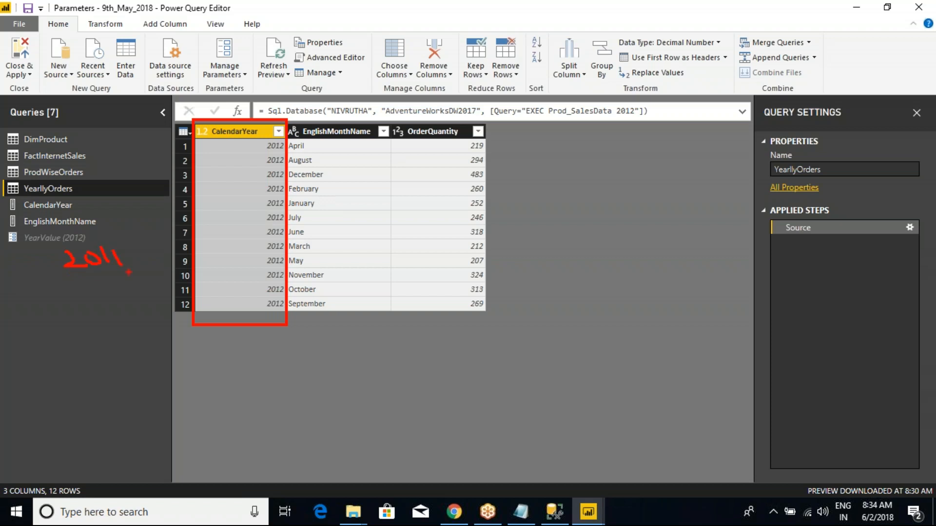
mouse_move(124, 256)
mouse_down()
mouse_move(116, 186)
mouse_move(202, 91)
mouse_move(217, 116)
mouse_move(230, 112)
mouse_up()
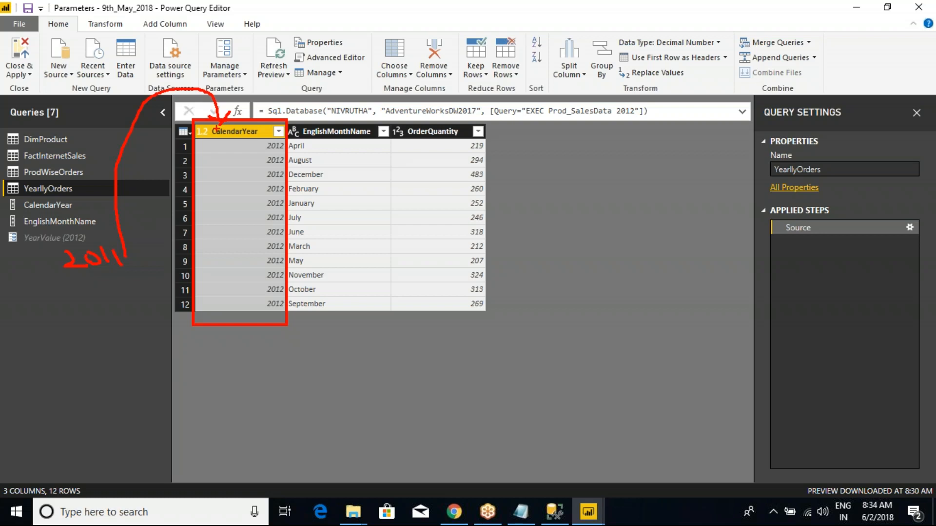
key(Escape)
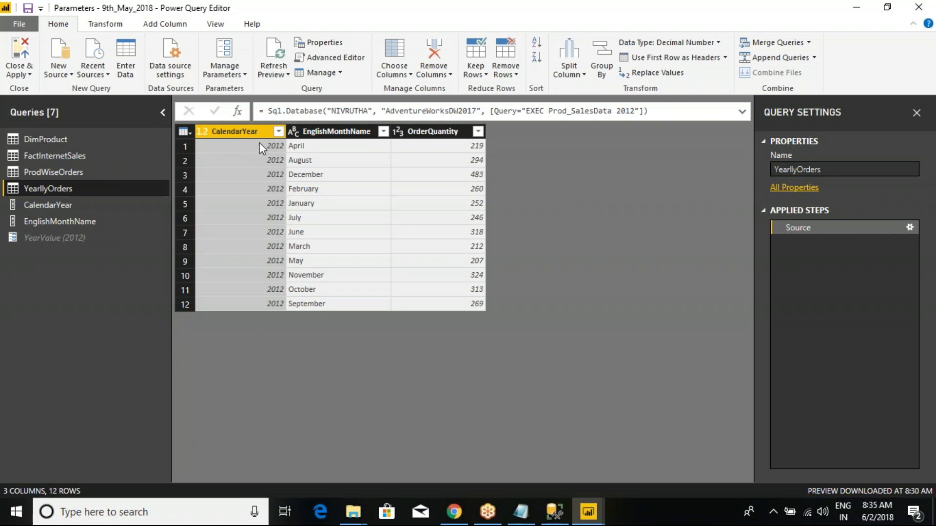
- Filter YearllyOrders to keep rows where CalendarYear equals 2013
click(279, 133)
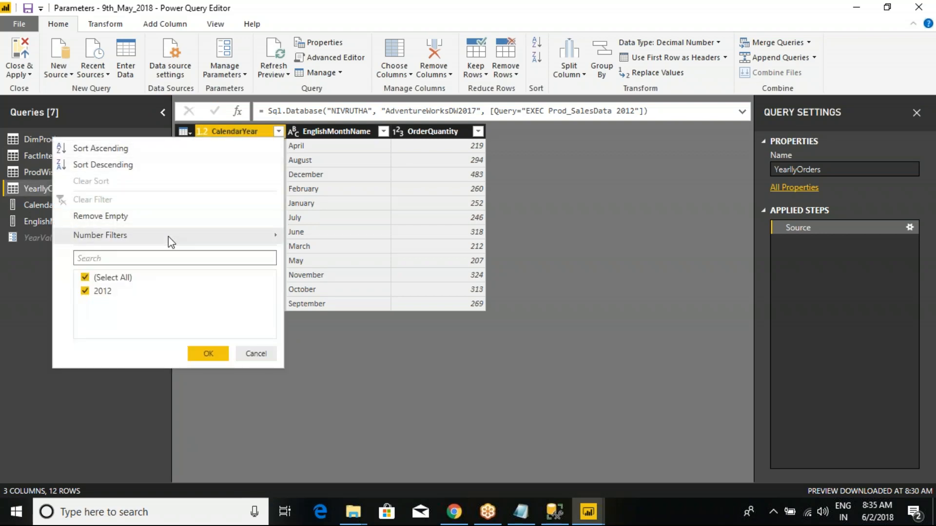
mouse_move(172, 236)
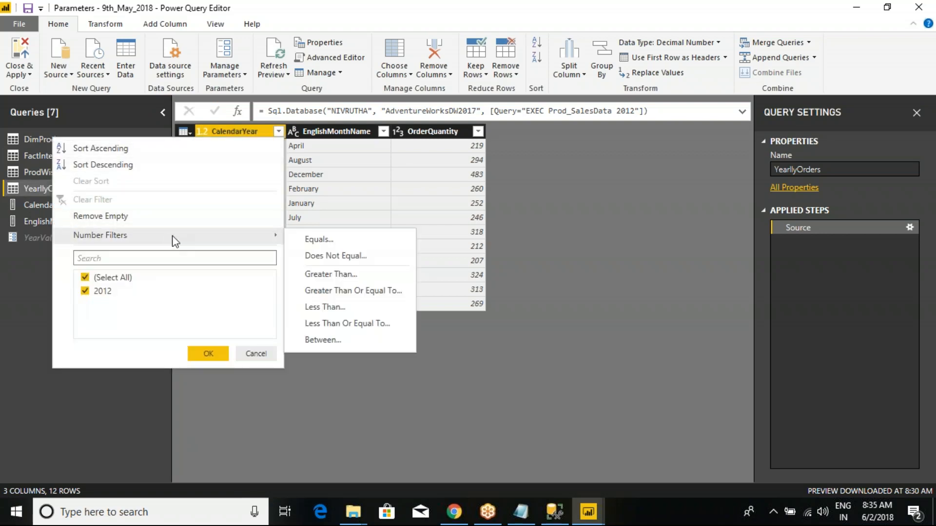
click(326, 239)
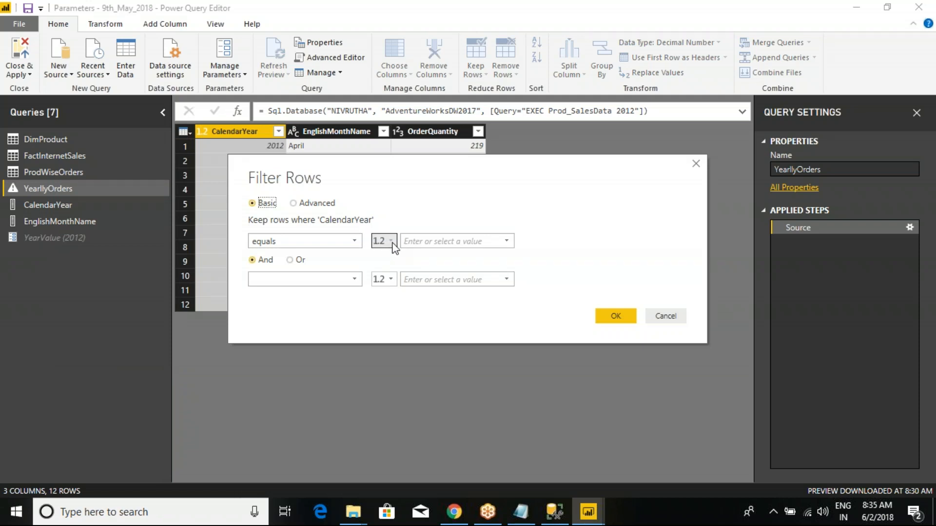
click(390, 244)
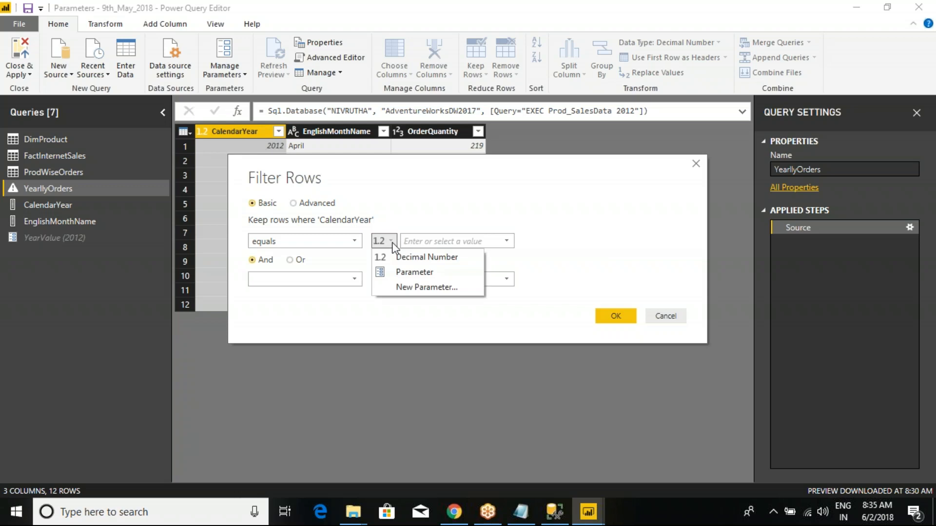
click(393, 207)
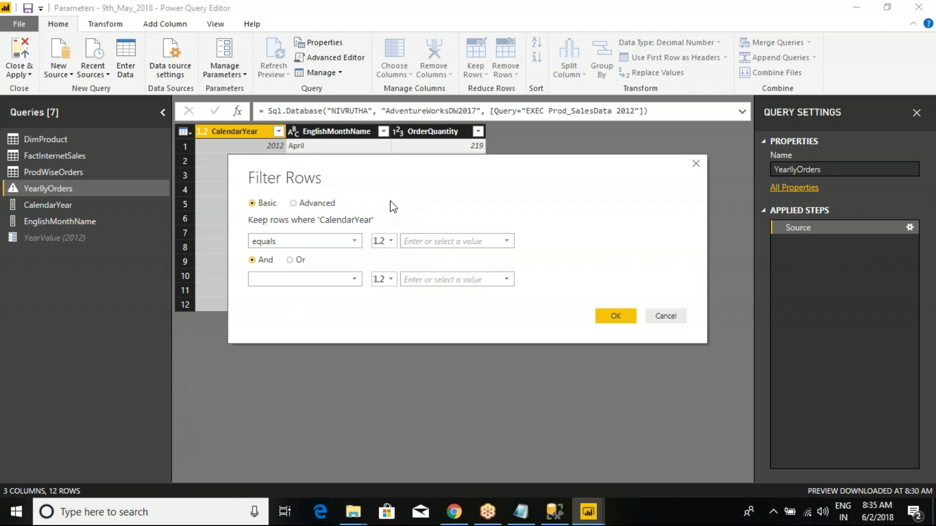
click(416, 246)
text(2013)
click(616, 316)
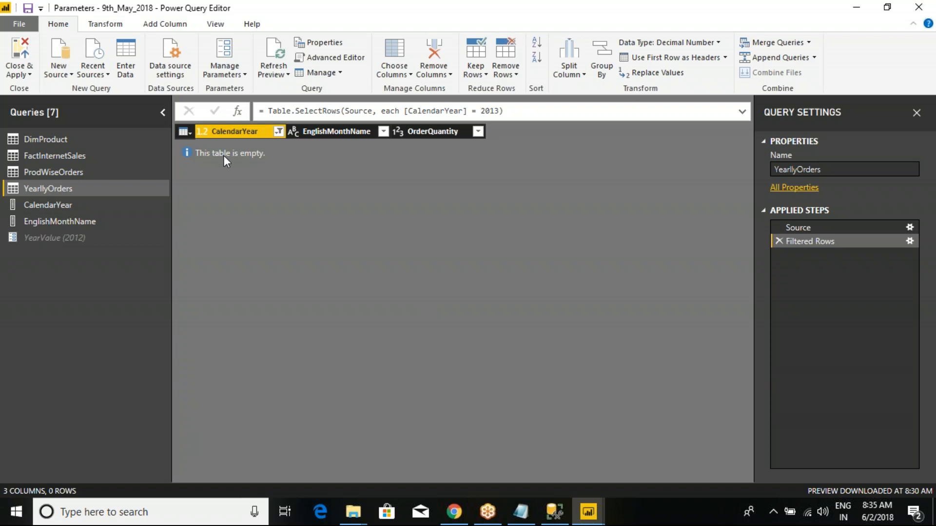
- Switch to SQL Server Management Studio, execute EXEC Prod_SalesData 2012 to check its output, and return to Power Query Editor
click(554, 511)
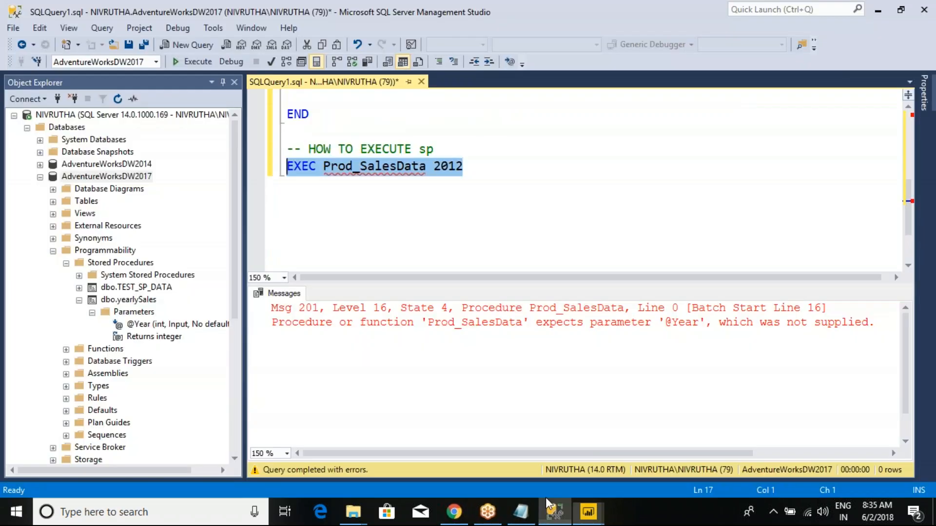
drag(463, 168, 287, 167)
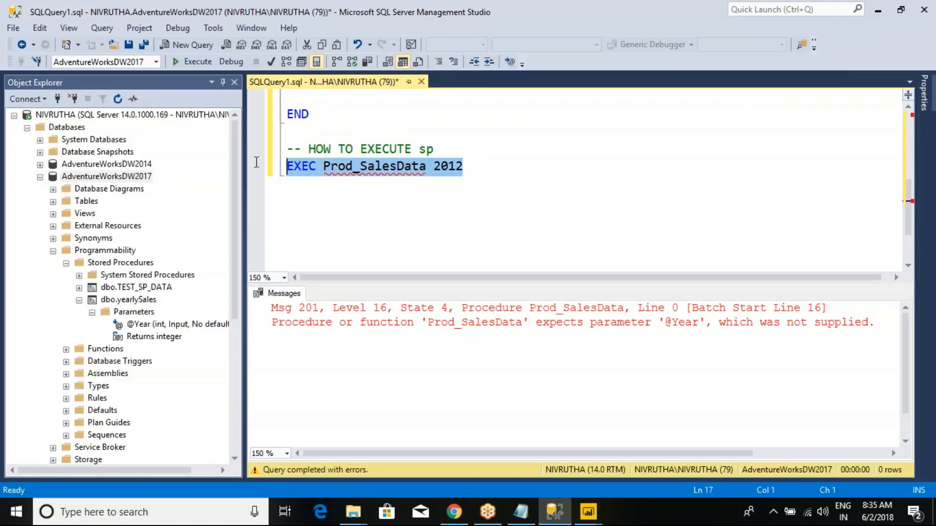
click(204, 68)
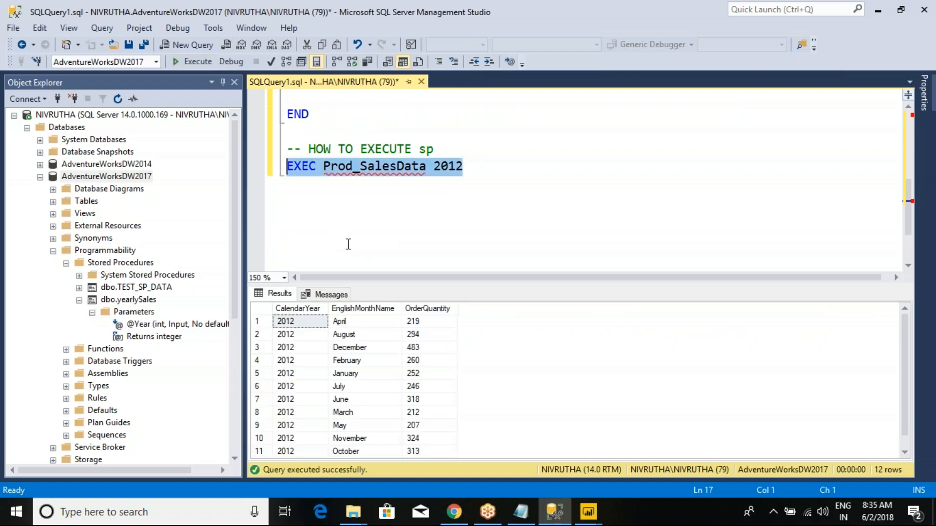
key(alt+Tab)
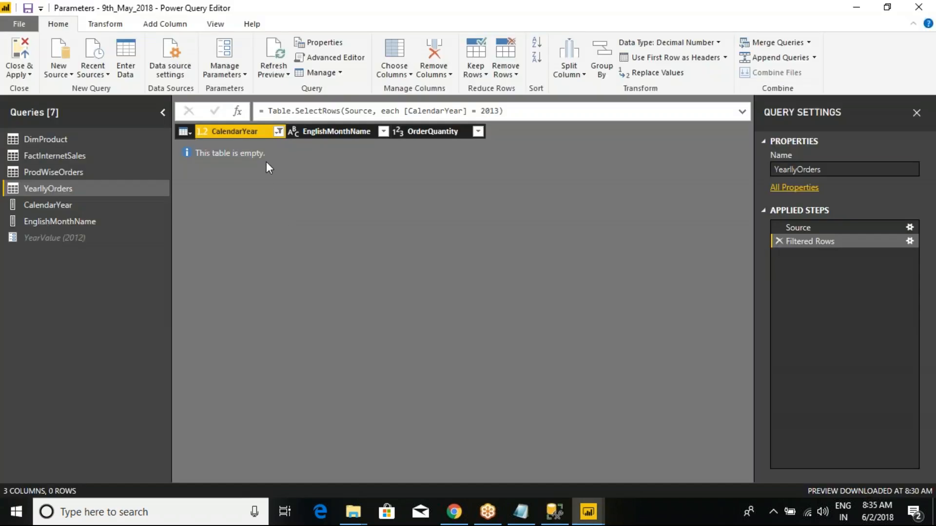
- Clear the CalendarYear filter in YearllyOrders
click(278, 132)
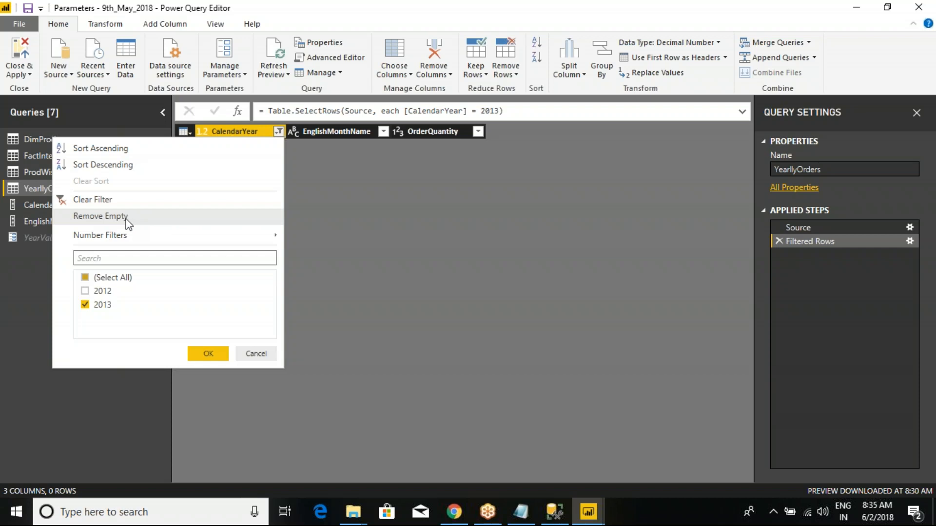
click(157, 200)
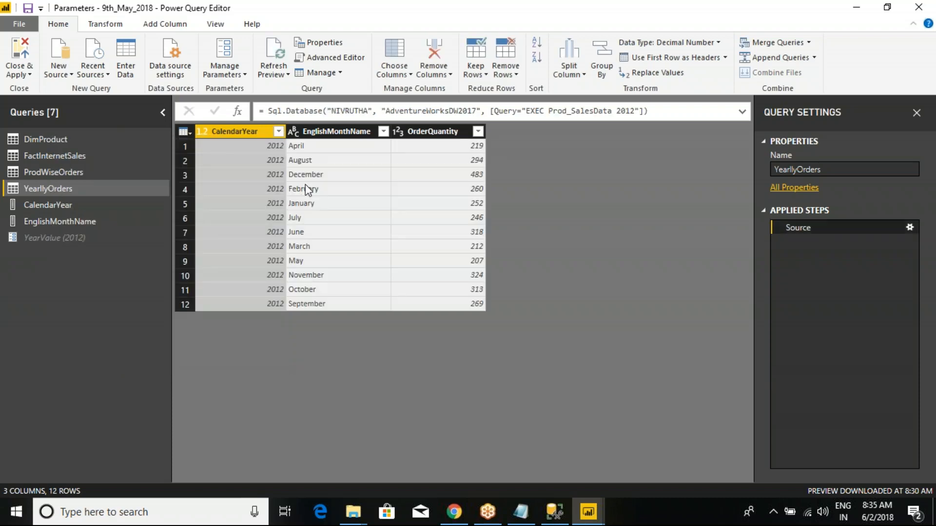
click(278, 132)
click(378, 317)
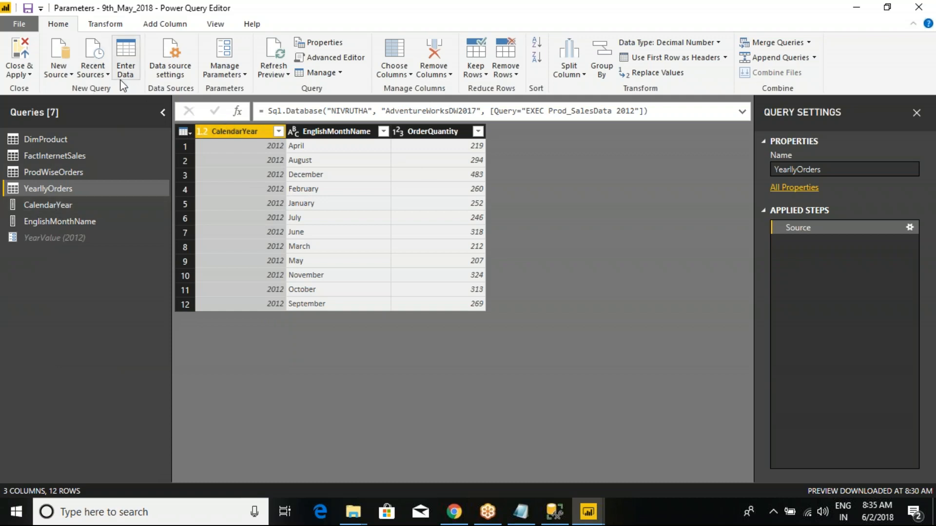
- Import the DimDate table from the AdventureWorksDW2017 database using the recent local SQL Server source
click(102, 75)
click(61, 75)
click(98, 75)
click(132, 140)
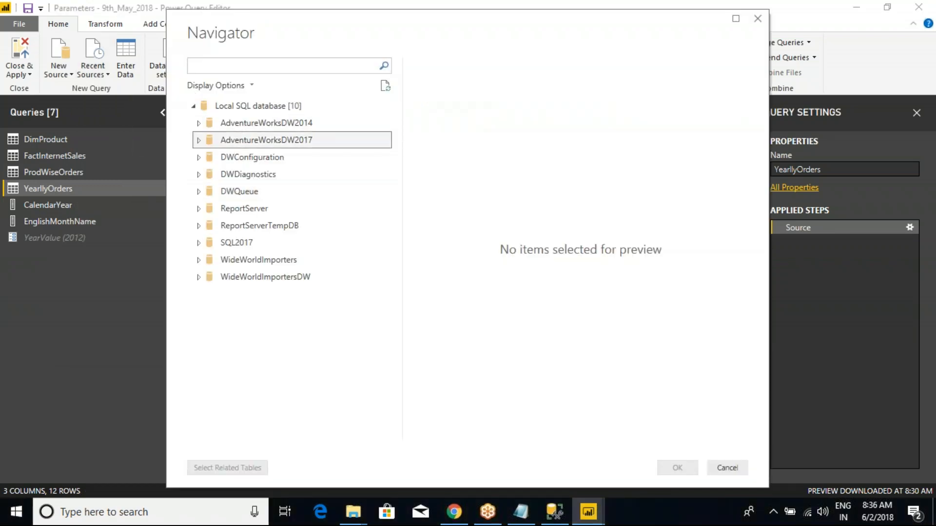
click(198, 139)
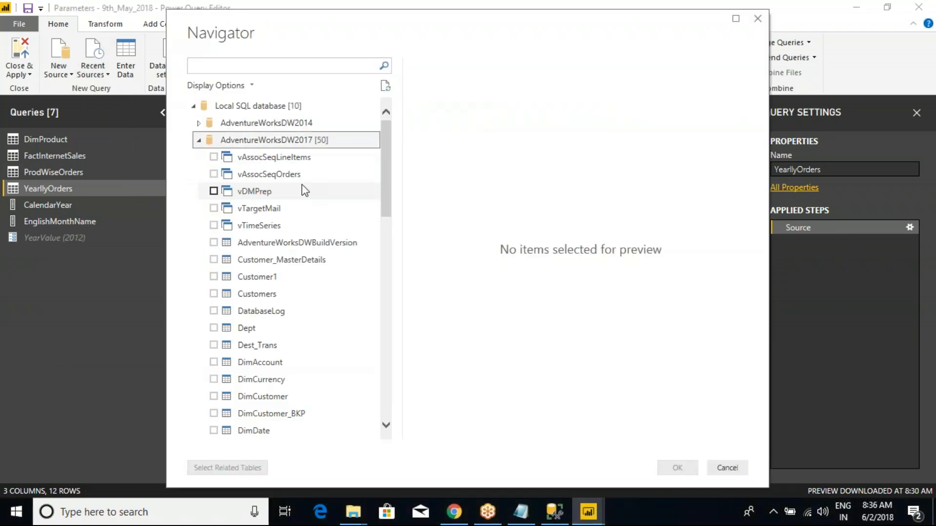
click(213, 431)
click(677, 468)
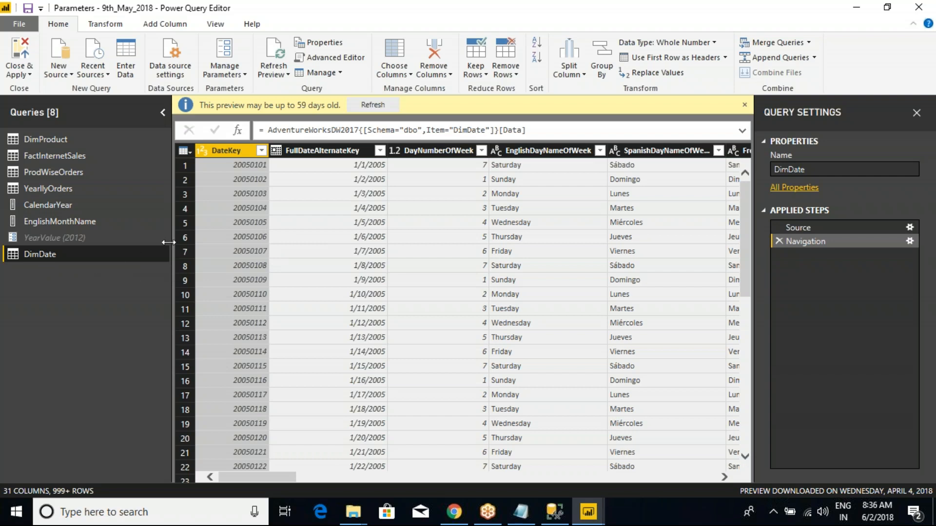
- Load the full list of CalendarYear values in DimDate and filter the table to keep only 2010
drag(280, 475, 452, 472)
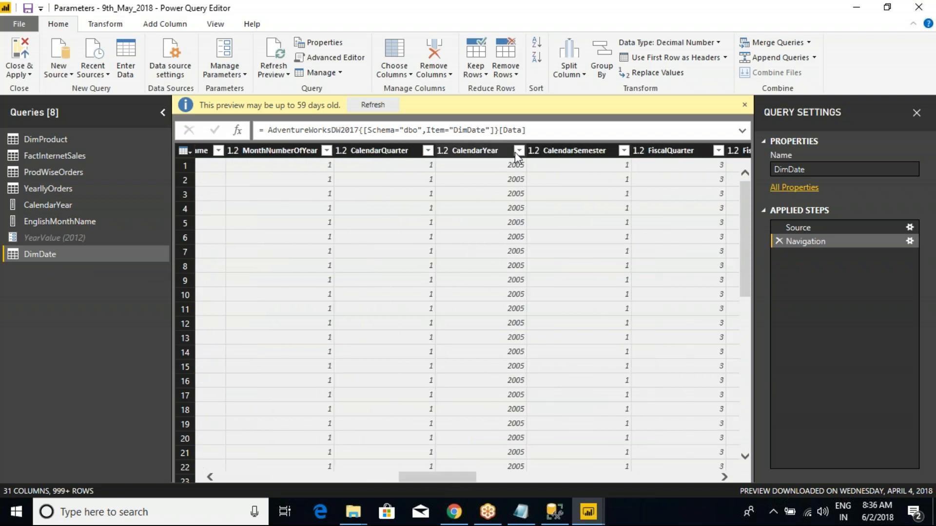
click(518, 151)
click(496, 393)
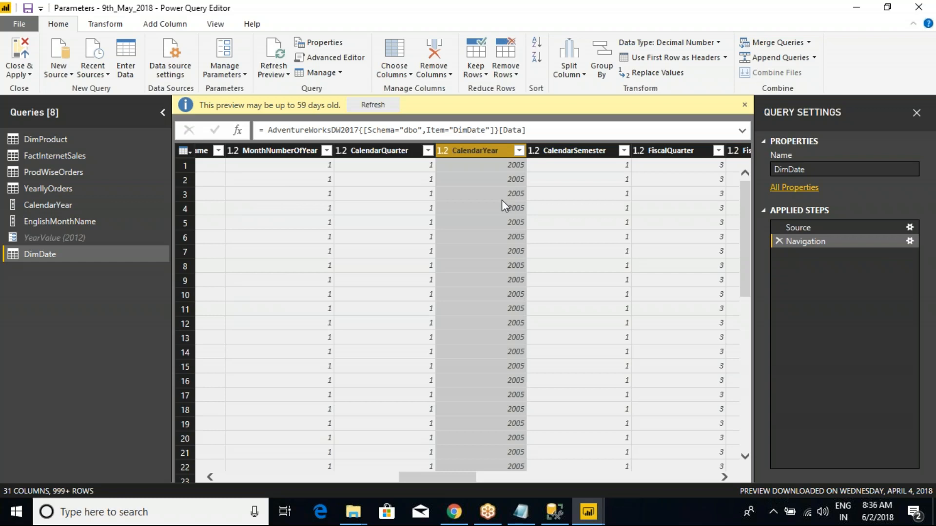
click(489, 513)
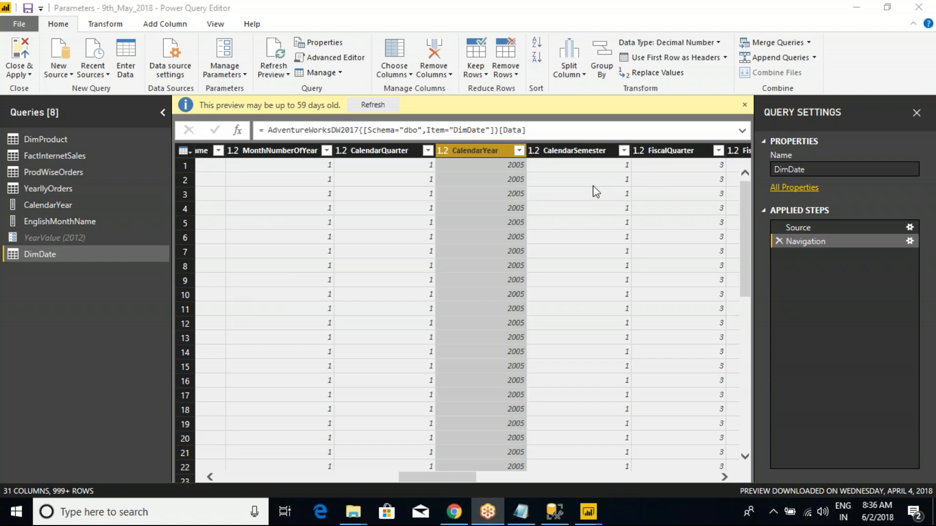
click(517, 150)
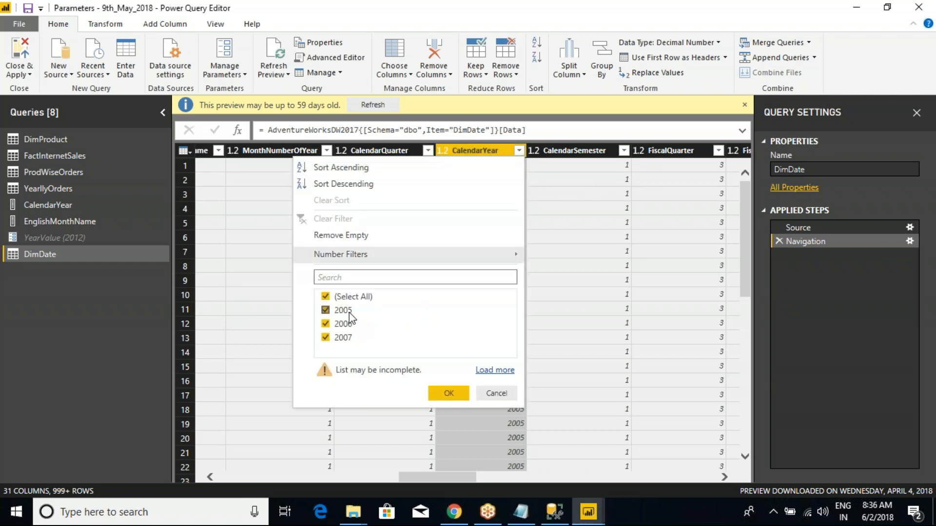
click(498, 372)
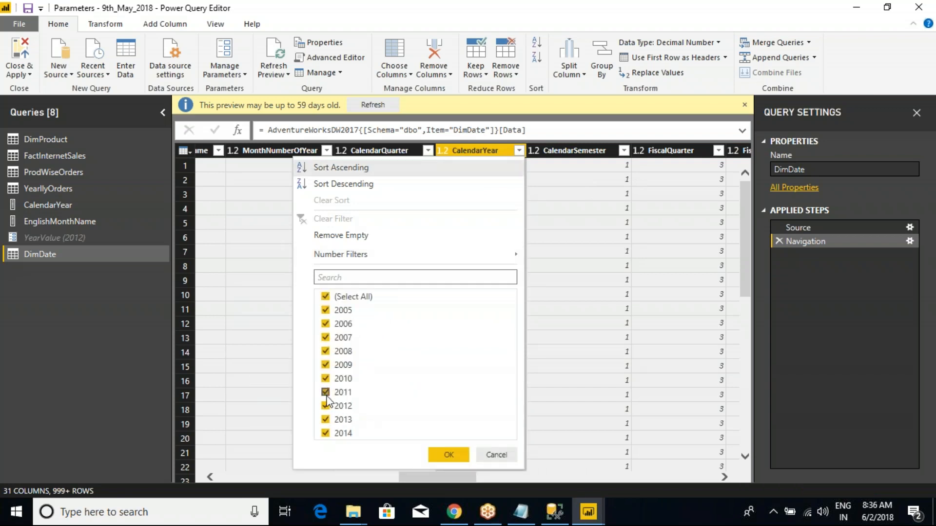
click(326, 296)
click(325, 378)
click(445, 455)
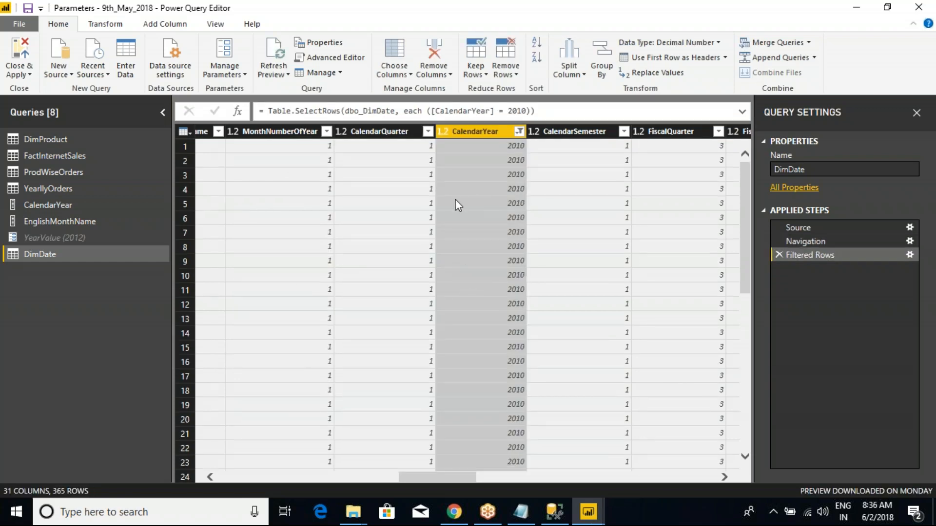
- Review the YearValue parameter's definition and its relation to DimDate's CalendarYear filter, leaving the parameter settings unchanged
key(ctrl+2)
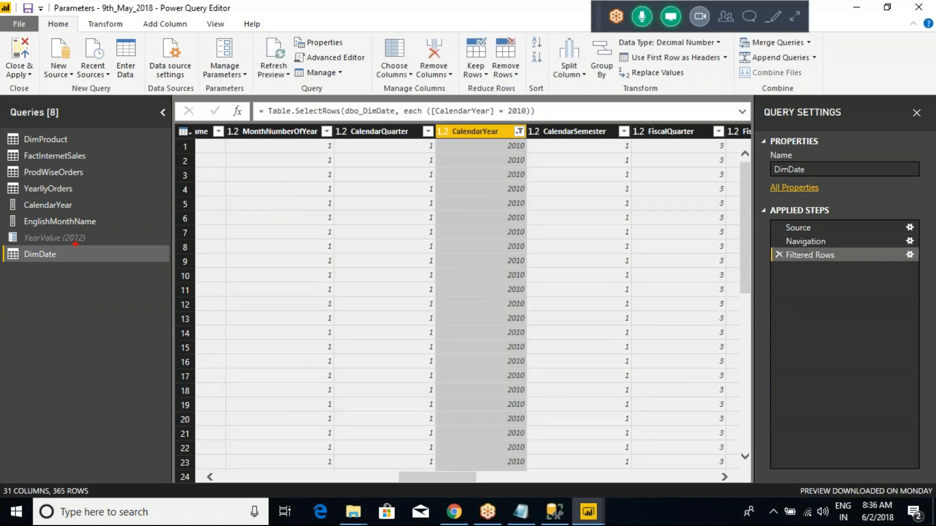
mouse_move(86, 238)
mouse_down()
mouse_move(256, 140)
mouse_move(442, 97)
mouse_move(446, 115)
mouse_move(460, 108)
mouse_move(444, 125)
mouse_up()
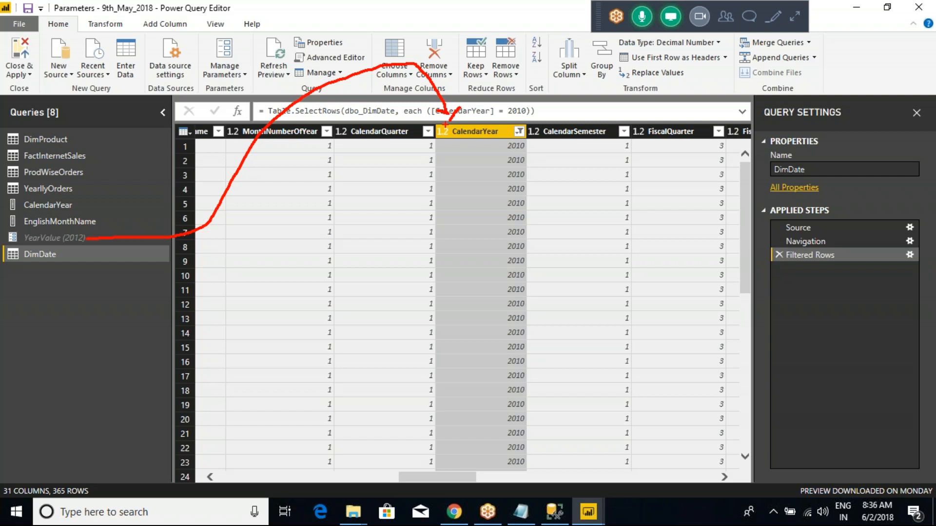
drag(233, 68, 229, 125)
click(225, 70)
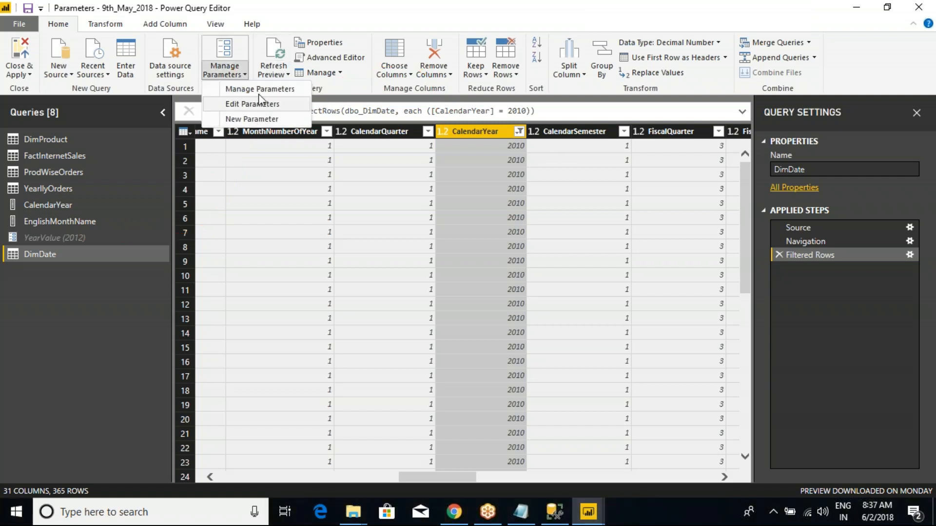
click(259, 89)
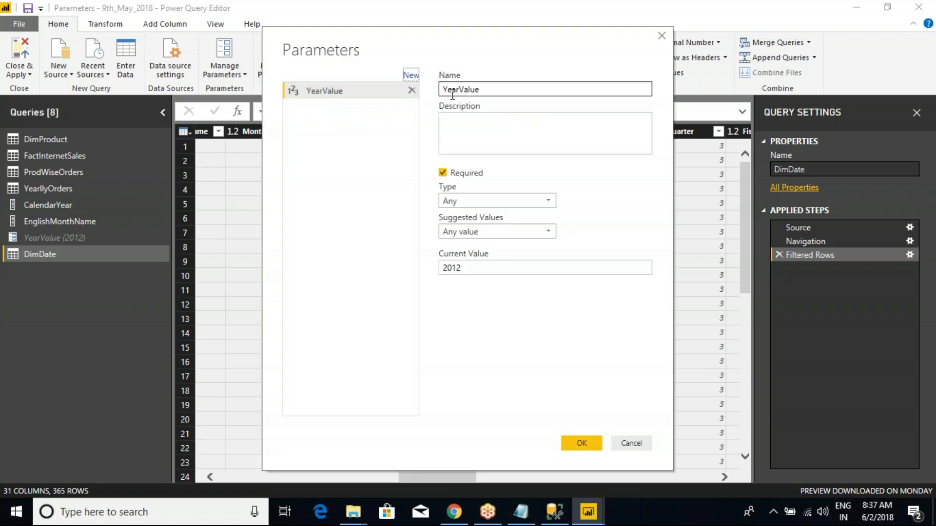
click(630, 443)
drag(89, 238, 92, 247)
mouse_move(5, 224)
mouse_down()
mouse_move(121, 255)
mouse_move(187, 72)
mouse_move(431, 109)
mouse_up()
key(Escape)
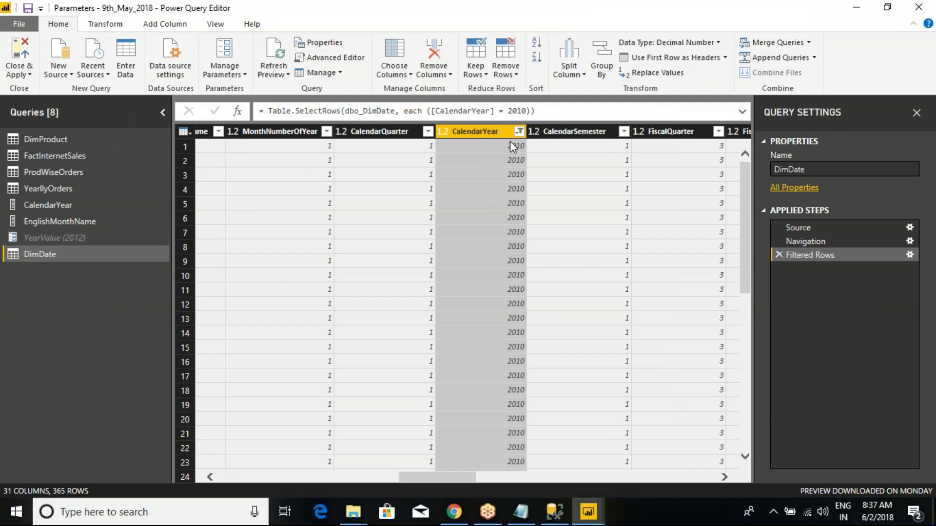
- Clear DimDate's CalendarYear filter and keep only rows where CalendarYear equals the YearValue parameter
click(519, 131)
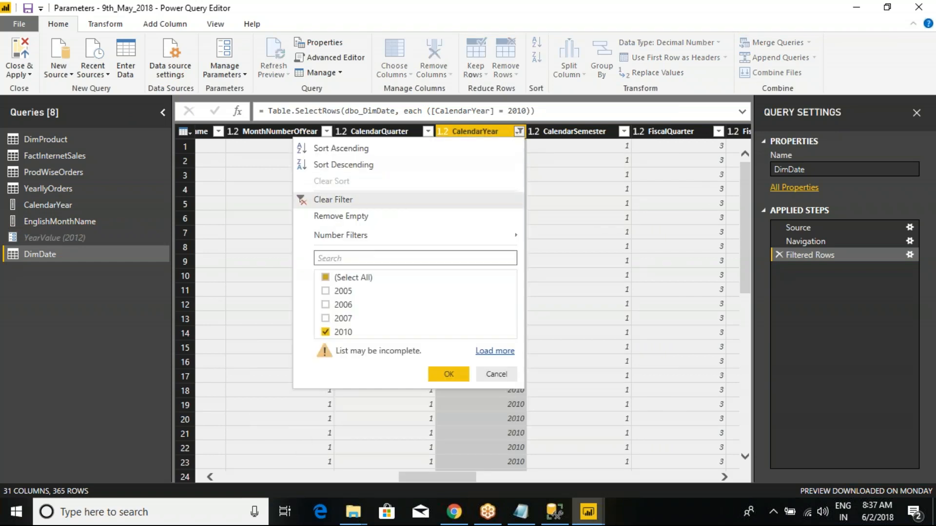
click(331, 202)
click(519, 131)
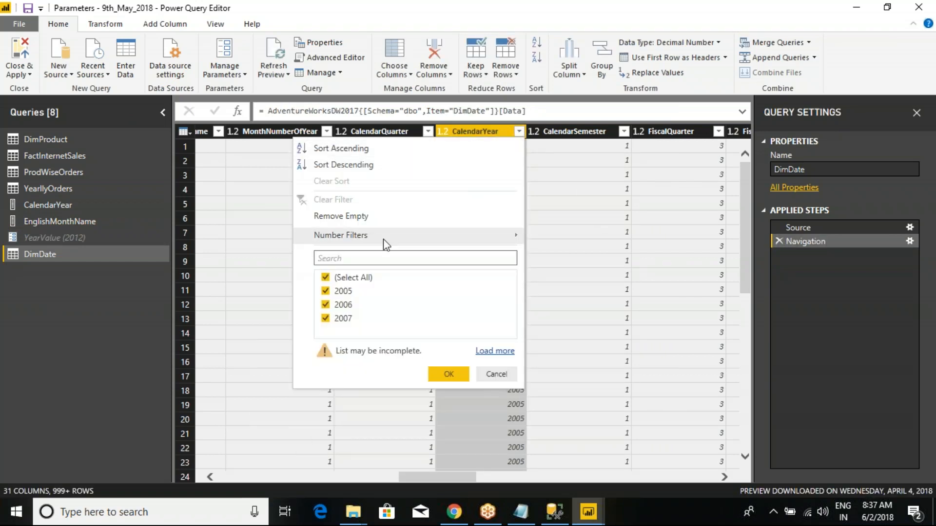
mouse_move(434, 237)
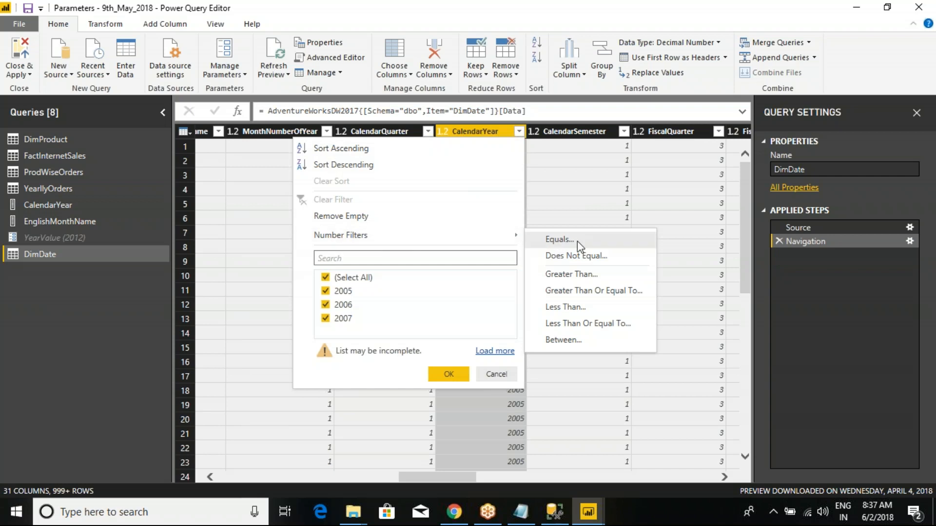
click(577, 241)
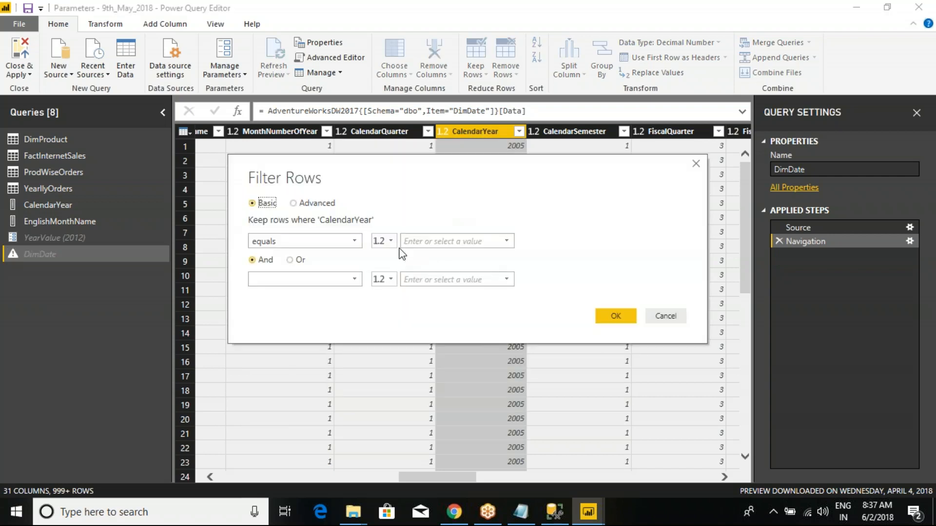
click(384, 241)
click(412, 274)
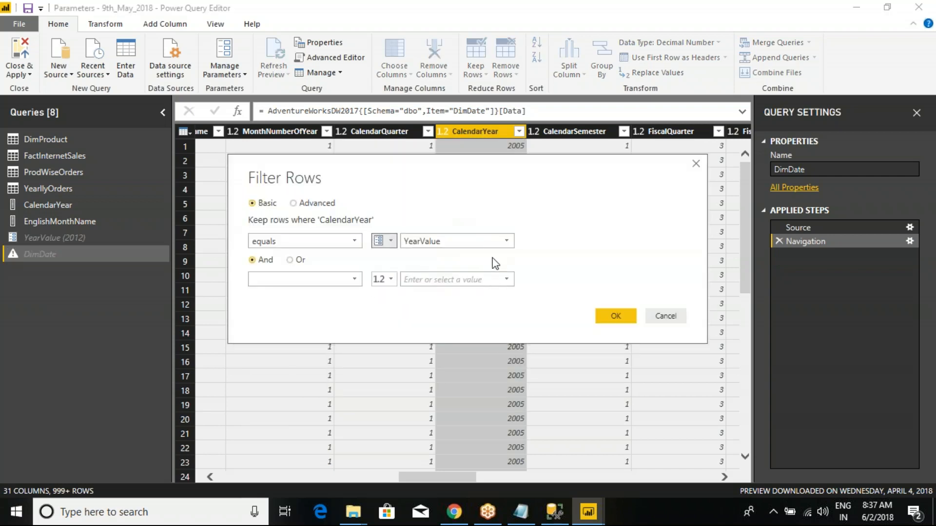
click(616, 316)
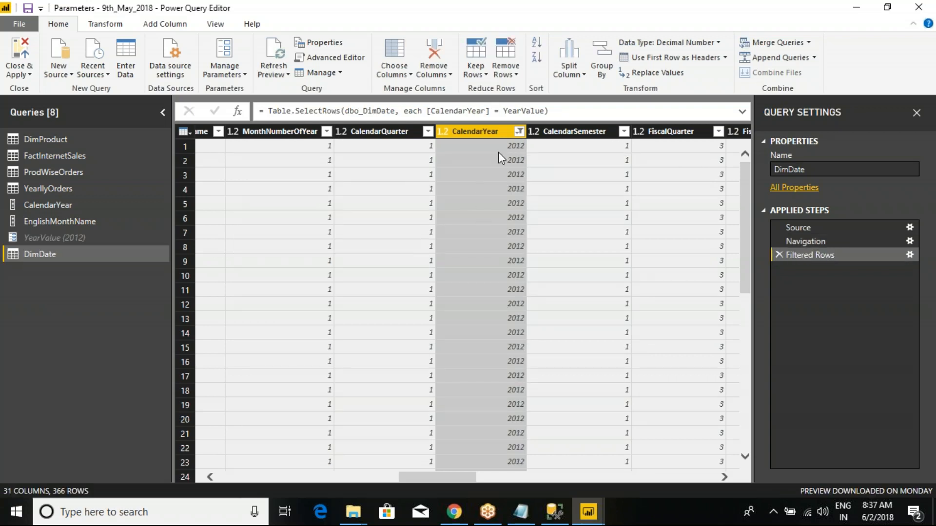
- Examine the CalendarYear values in DimDate after the parameter-based filter
key(ctrl+2)
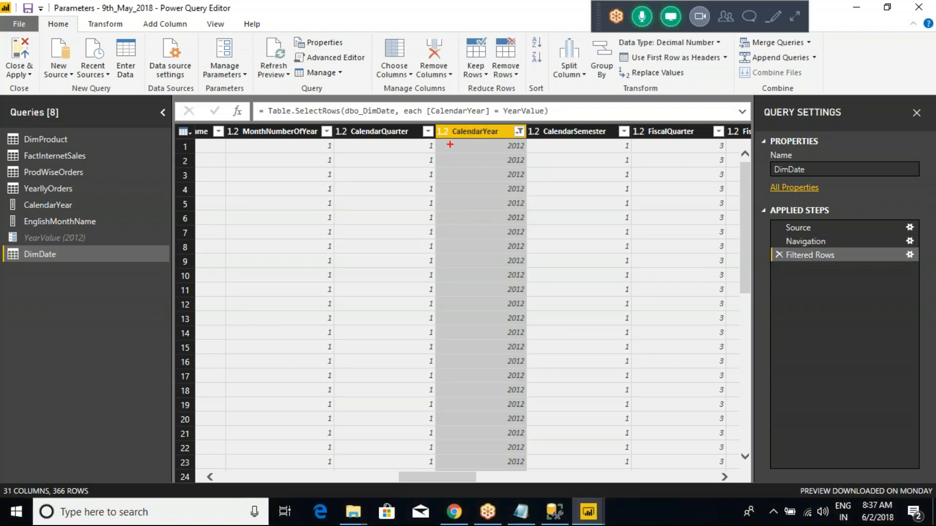
mouse_move(439, 140)
mouse_down()
mouse_move(554, 295)
mouse_move(531, 441)
mouse_up()
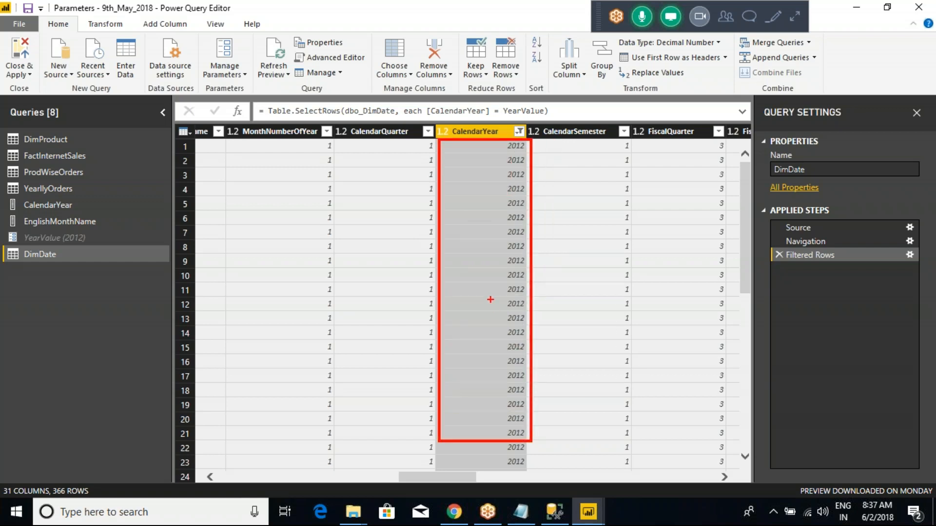
key(Escape)
- Set the YearValue parameter's current value to 2011 and check the filtered rows in DimDate
click(74, 237)
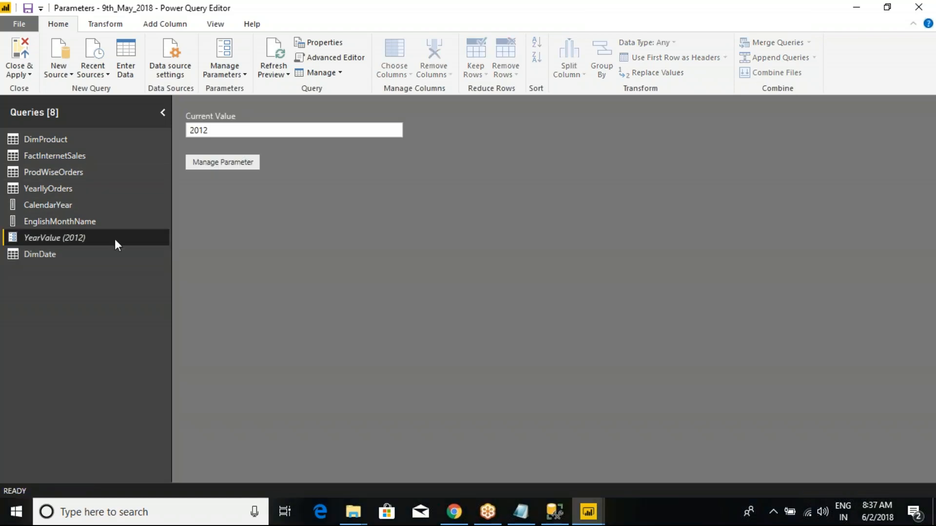
click(240, 130)
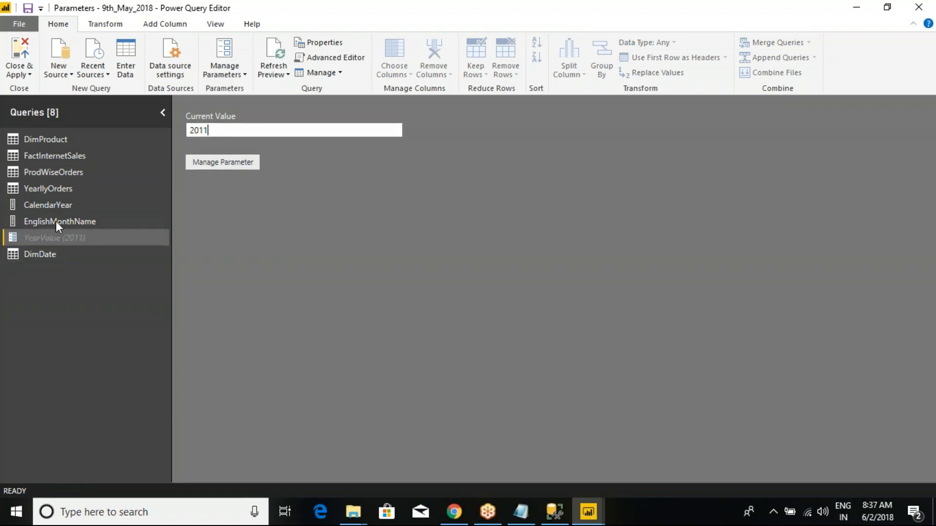
click(46, 205)
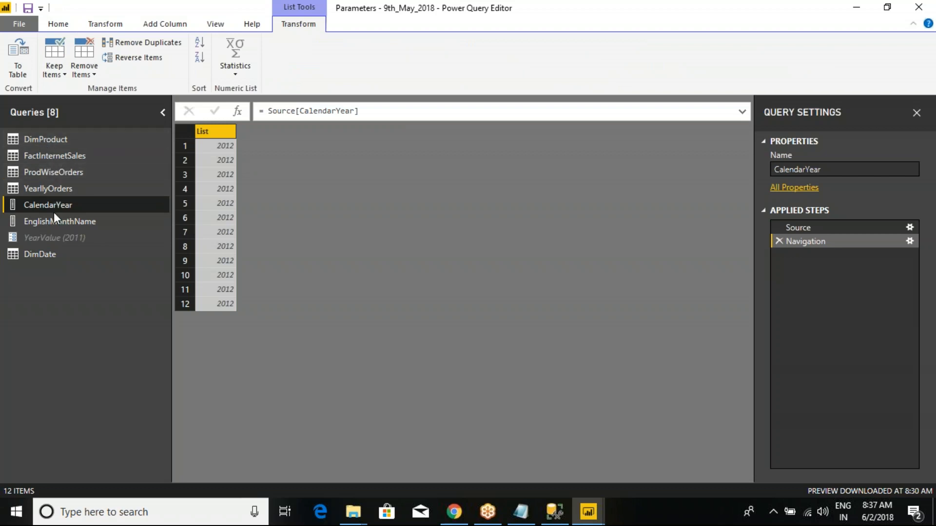
click(63, 254)
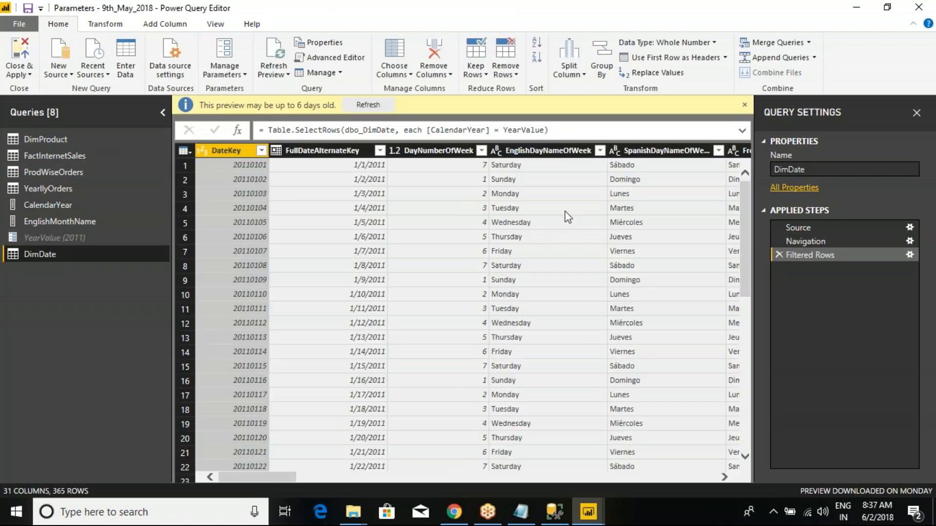
drag(266, 481, 395, 470)
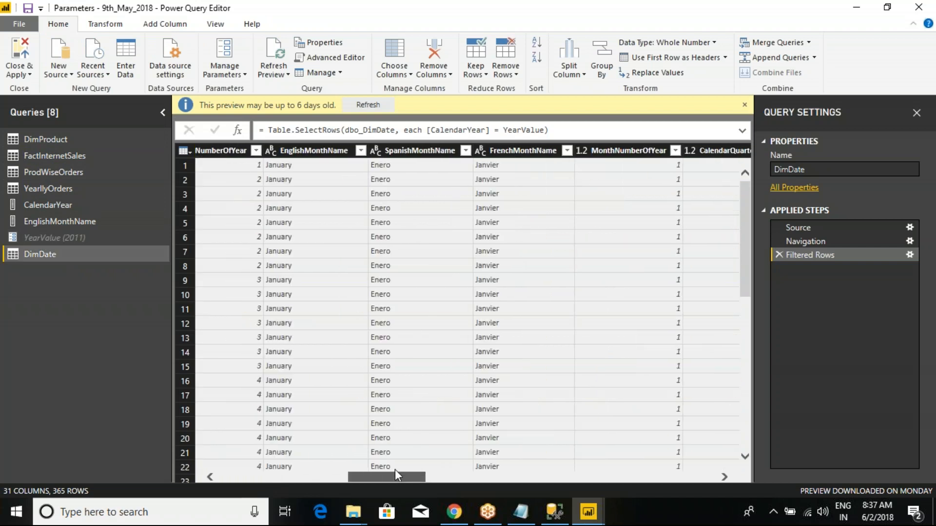
- Keep only the FullDateAlternateKey, CalendarQuarter, CalendarYear and CalendarSemester columns in DimDate, and select CalendarYear for checking
click(183, 151)
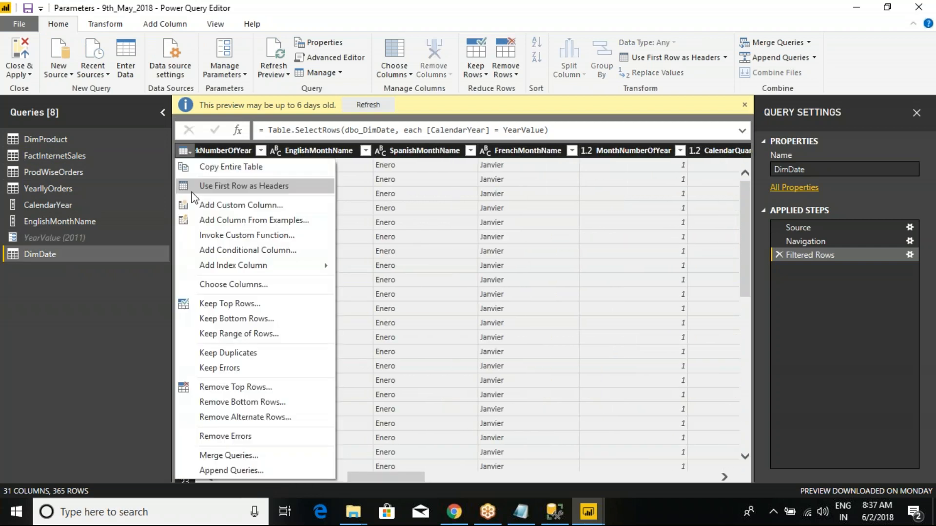
click(223, 284)
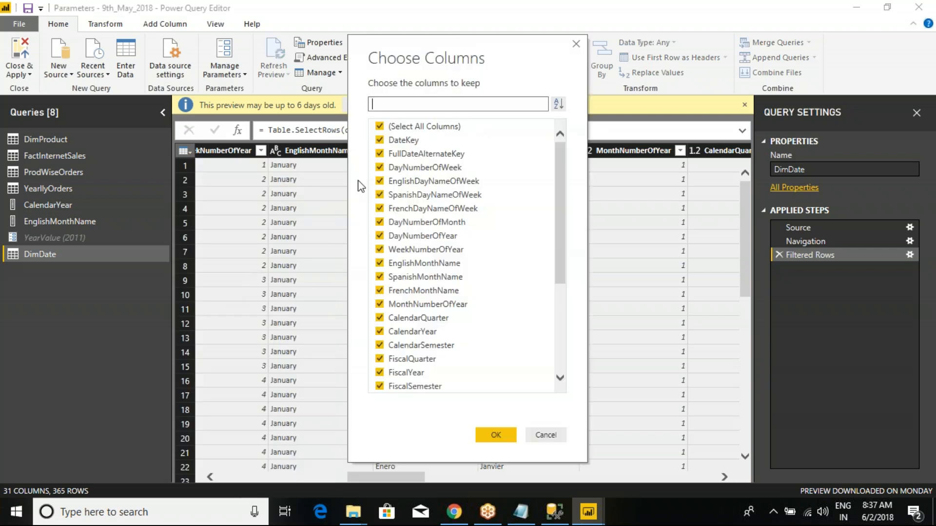
click(379, 127)
click(379, 331)
click(380, 317)
click(379, 345)
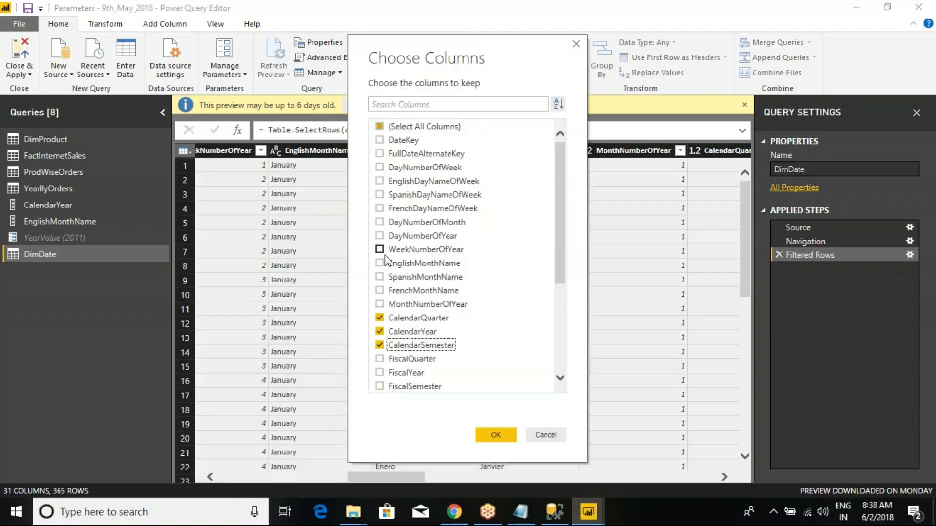
click(380, 154)
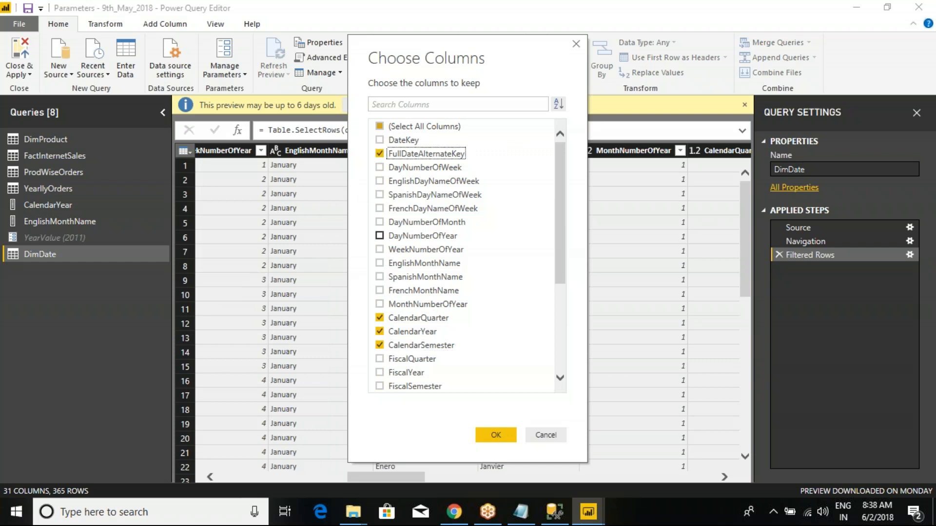
click(510, 436)
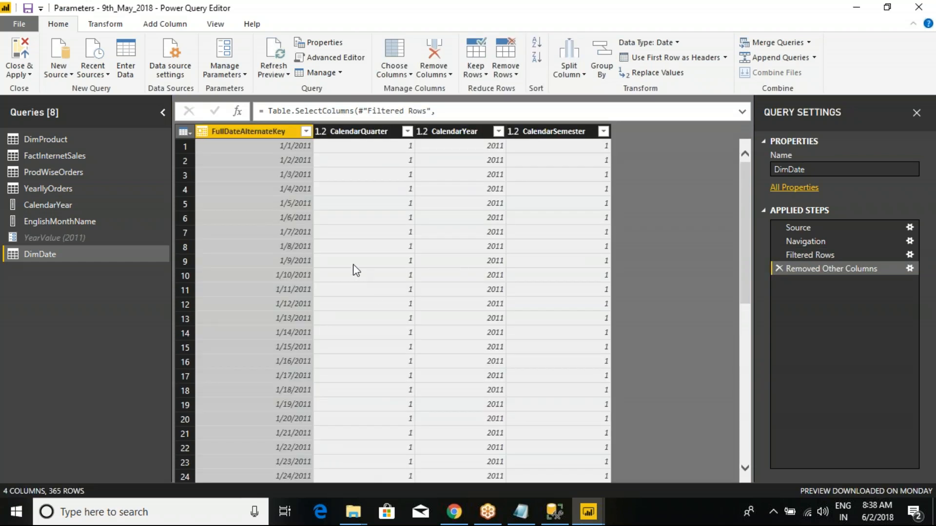
click(462, 131)
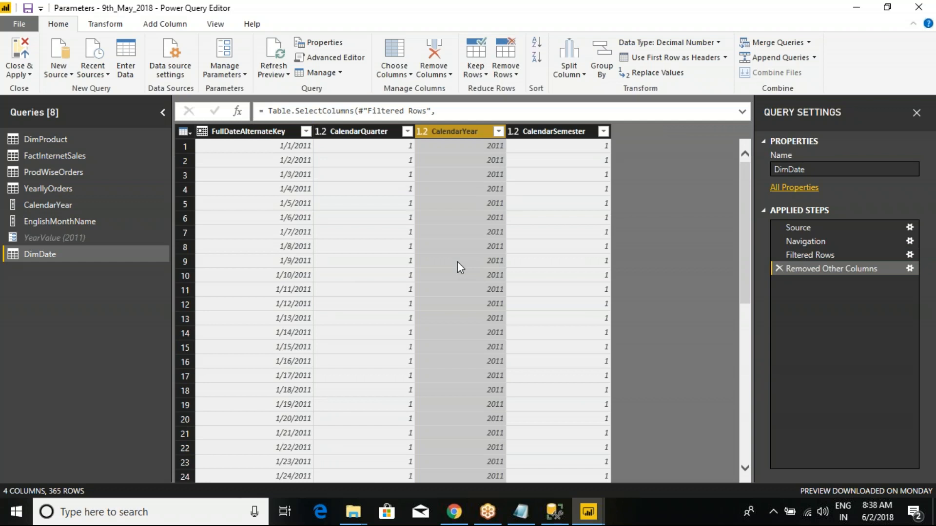
- Set the YearValue parameter's current value to 2005 and check the CalendarYear column in DimDate
click(43, 238)
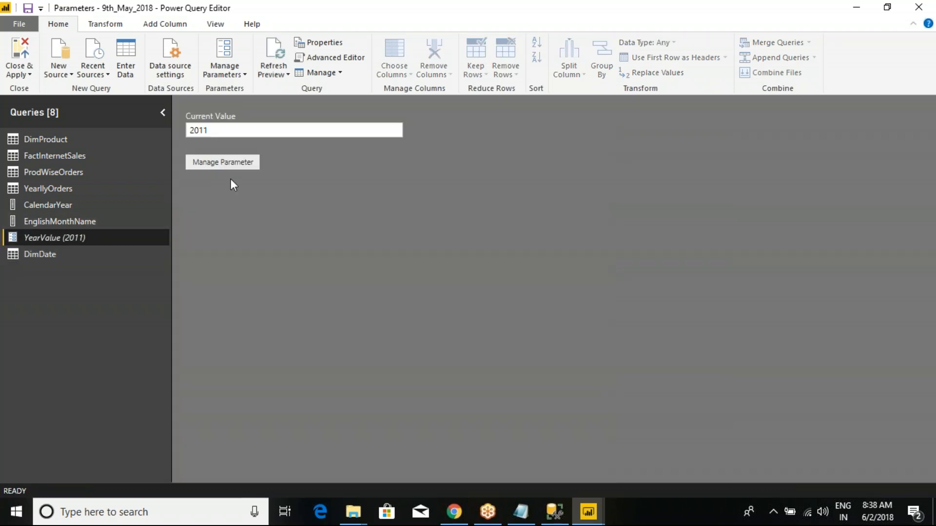
click(215, 128)
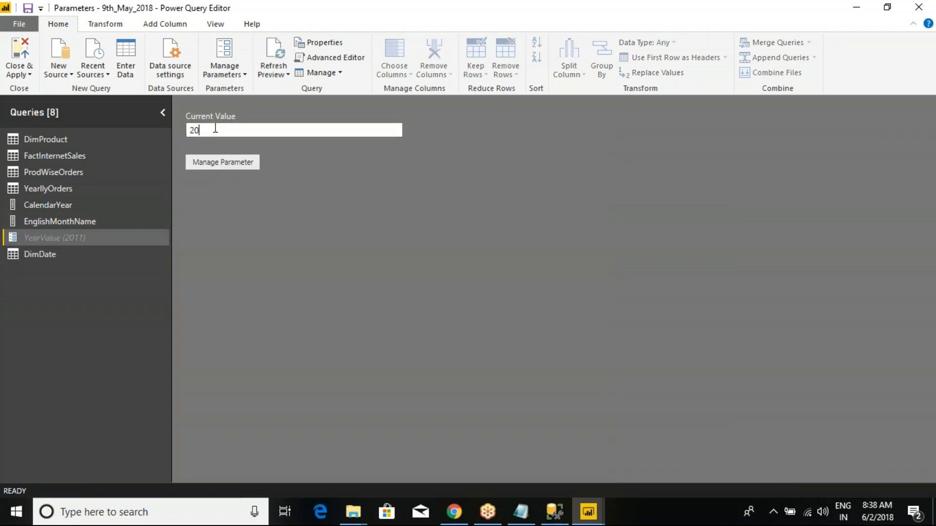
text(5)
click(69, 256)
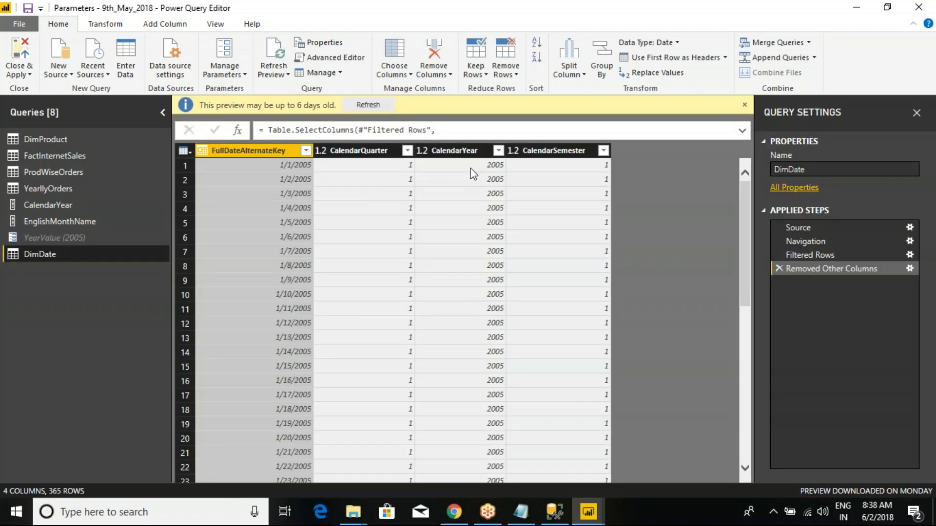
click(462, 152)
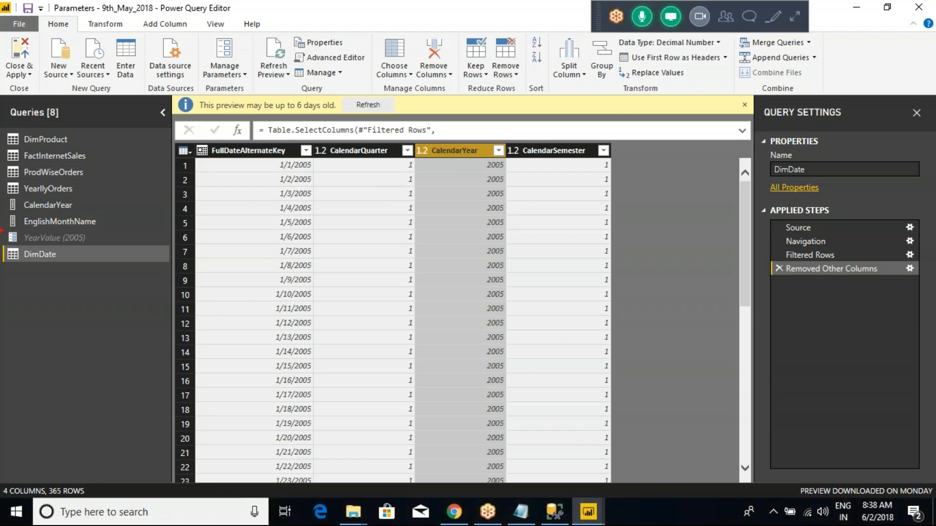
mouse_move(2, 225)
mouse_down()
mouse_move(38, 251)
mouse_move(99, 247)
mouse_up()
mouse_move(89, 193)
mouse_down()
mouse_move(390, 31)
mouse_move(452, 138)
mouse_up()
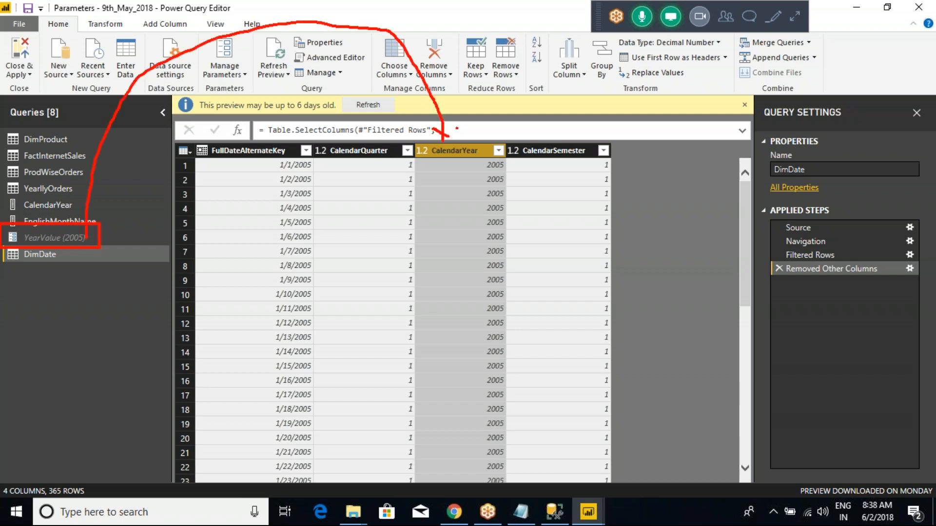
key(Escape)
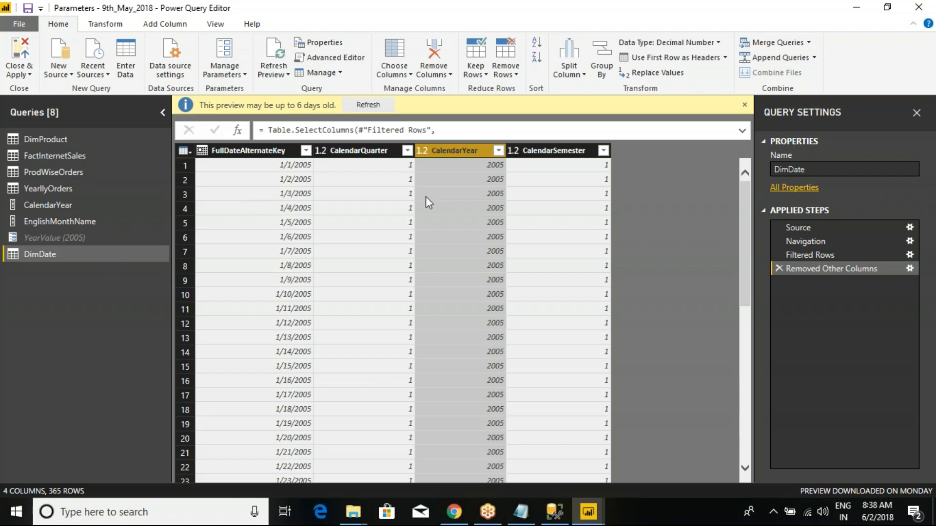
- Switch to the Class Notes file in Notepad and clear the line below the Parameters definition
click(521, 512)
click(177, 310)
click(117, 274)
drag(215, 247, 7, 223)
key(BackSpace)
- Write "1.Parameters Can be used in COlumn Filters" below the Parameters definition and start a new line after it
text(Par)
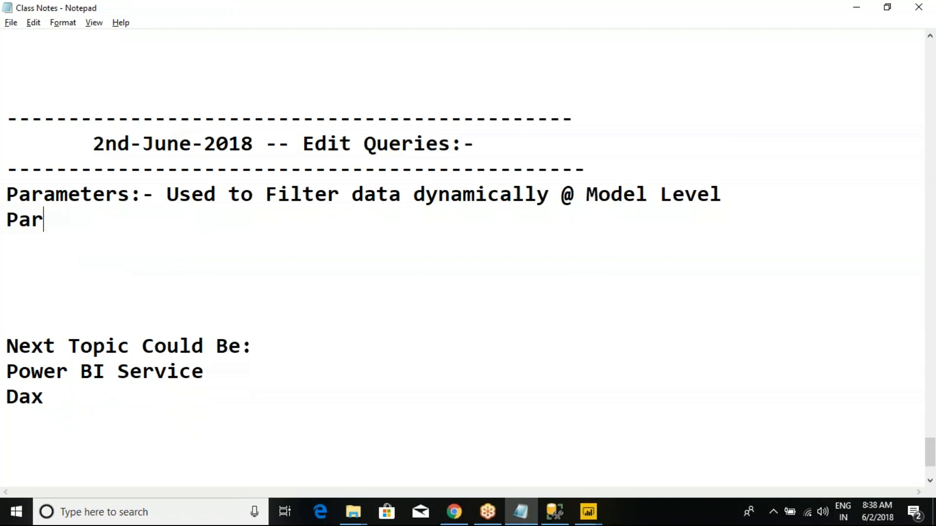
text(ameters Can)
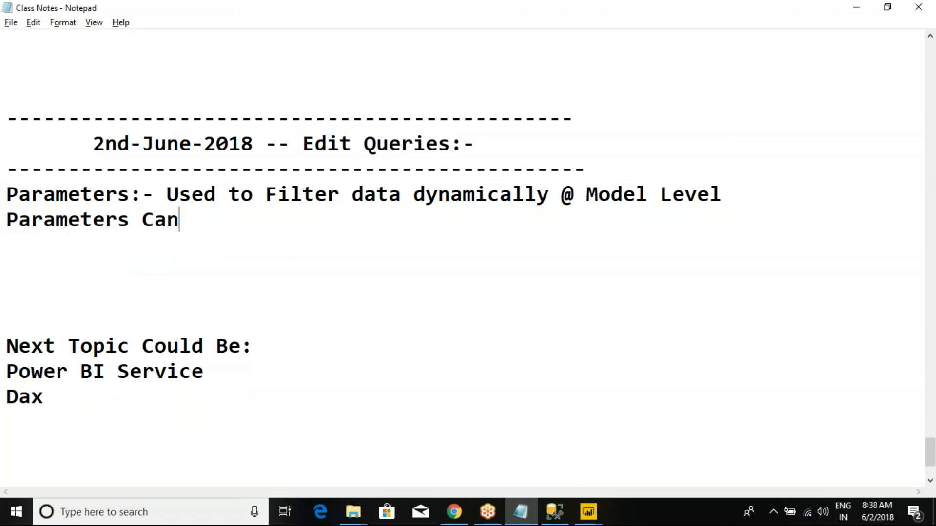
text( be used )
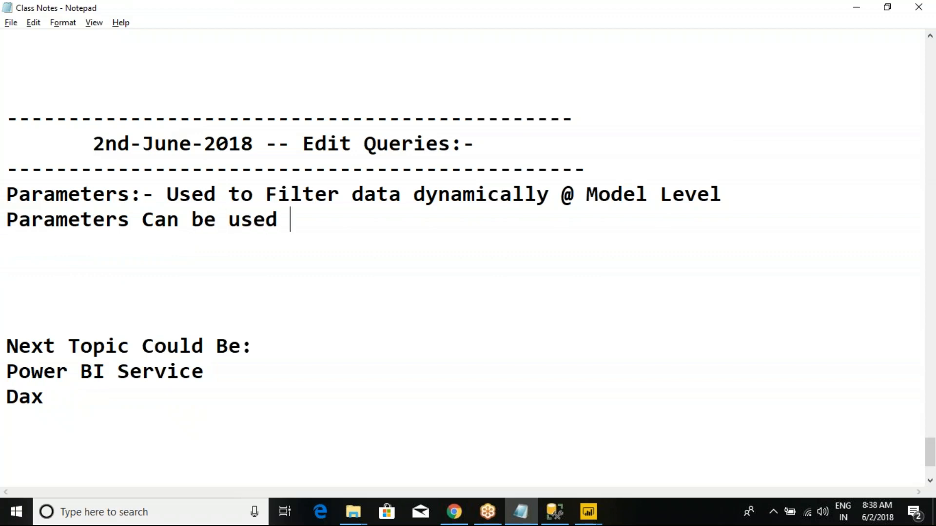
text(in COlumn Fily)
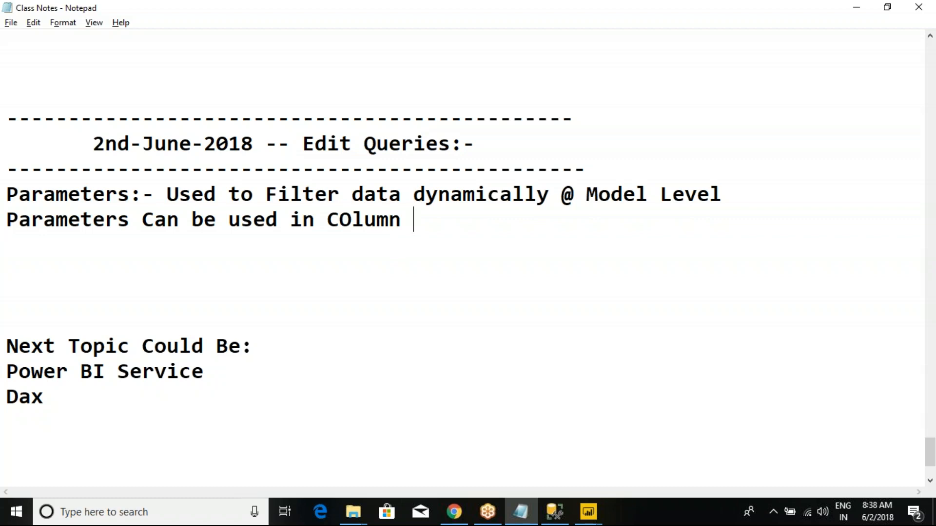
key(BackSpace)
text(ters)
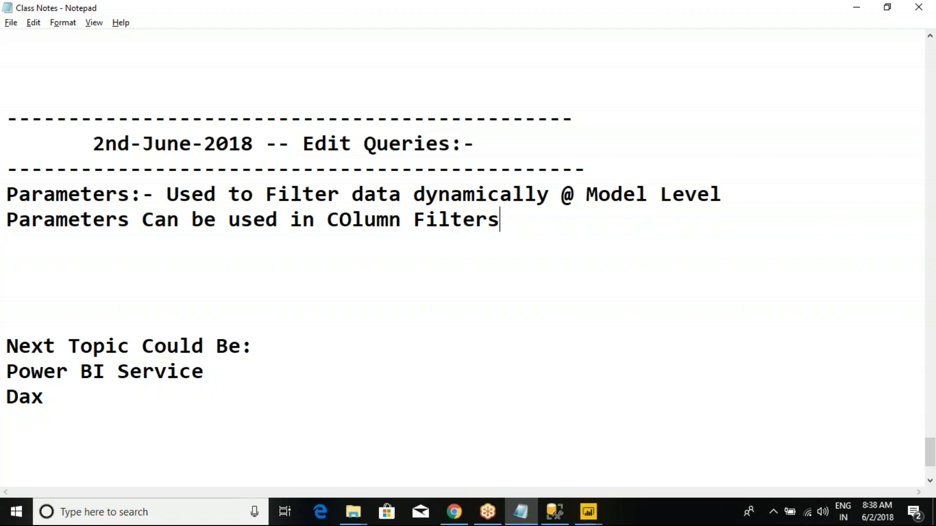
key(Return)
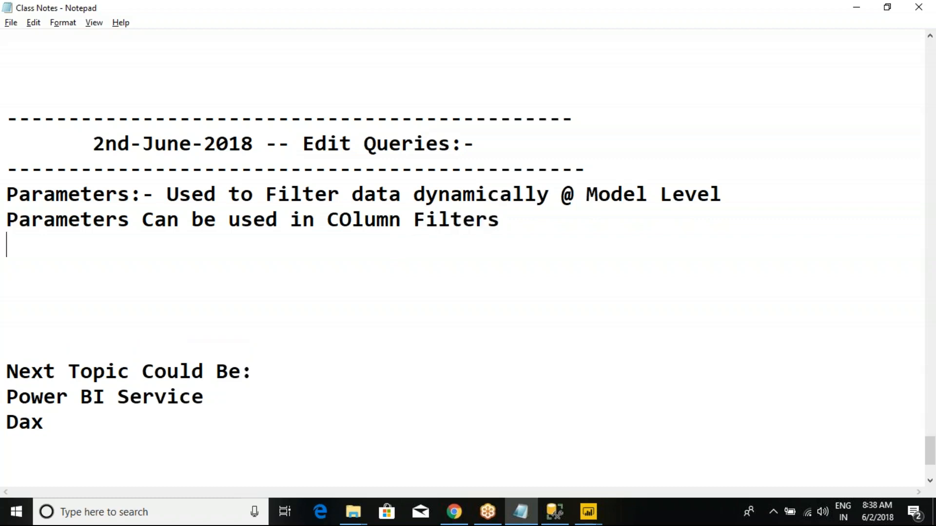
text(1.)
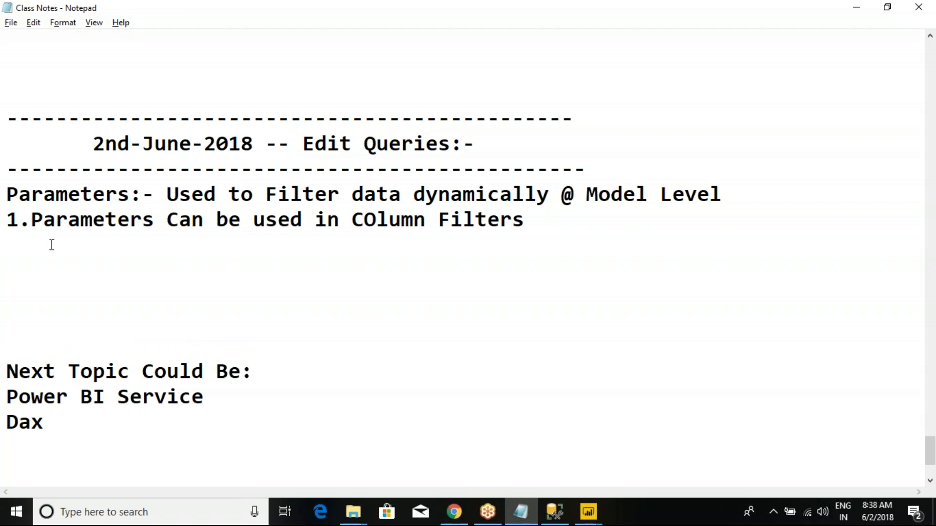
text(2. Template)
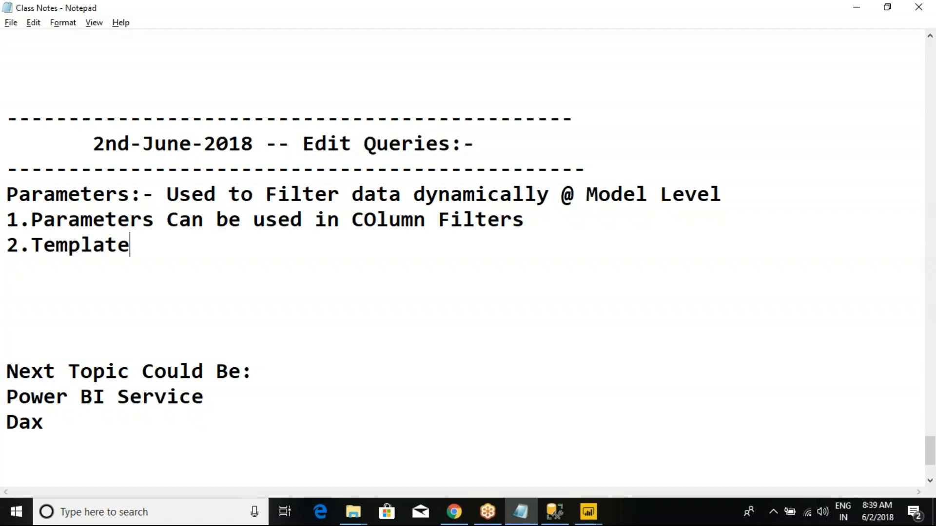
- Add the second note "2.Parameters can be handy in Templates." and review both numbered points
key(BackSpace)
key(BackSpace)
key(BackSpace)
key(BackSpace)
key(BackSpace)
key(BackSpace)
key(BackSpace)
key(BackSpace)
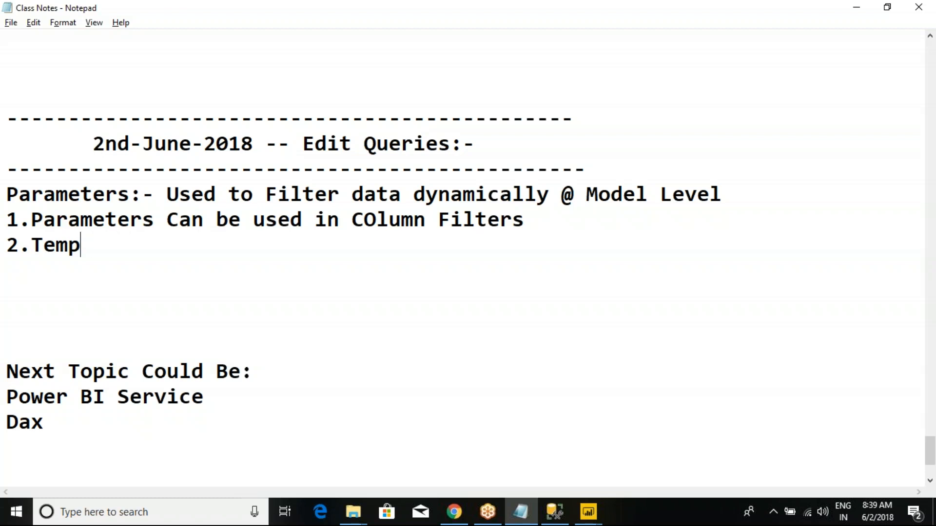
text(Para)
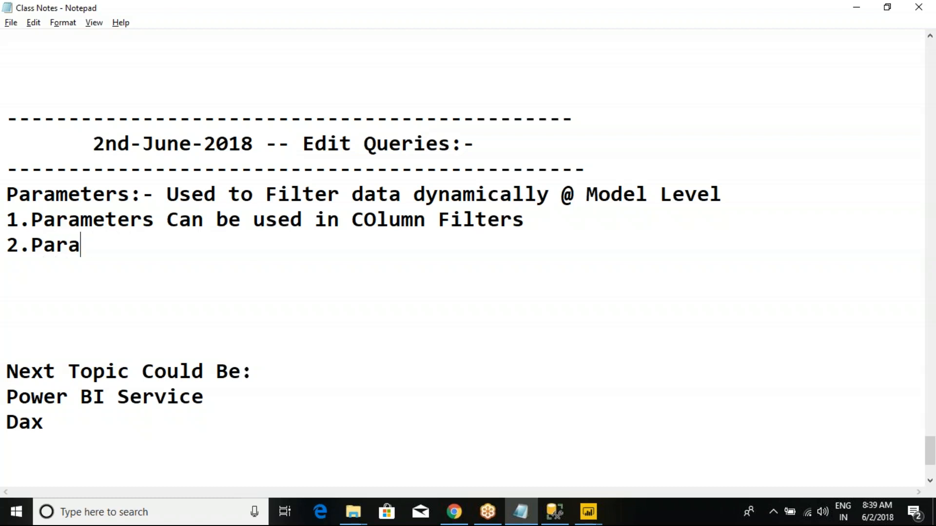
text(meters can be )
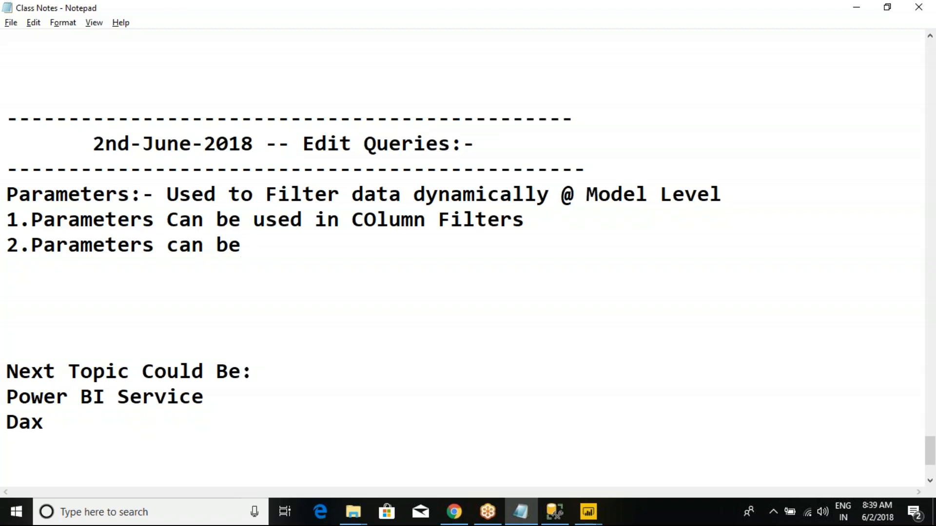
text(hand)
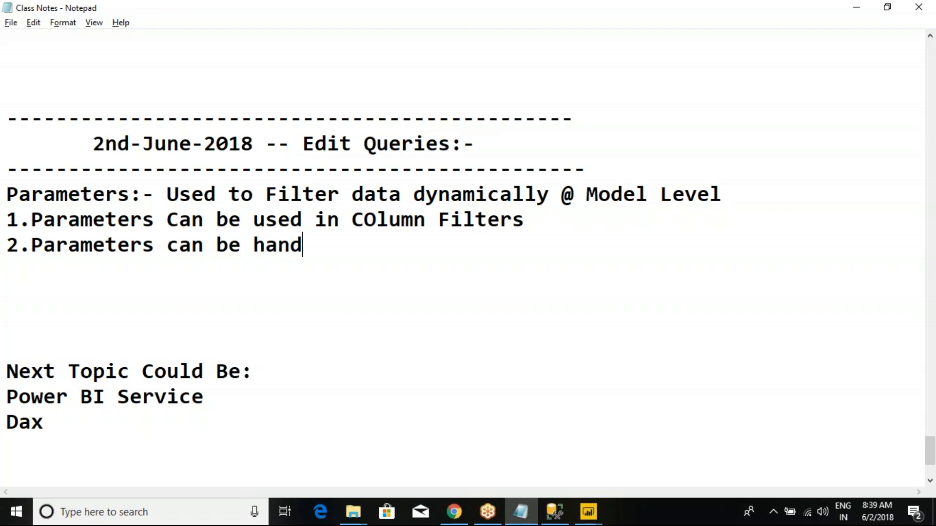
text(y in Template)
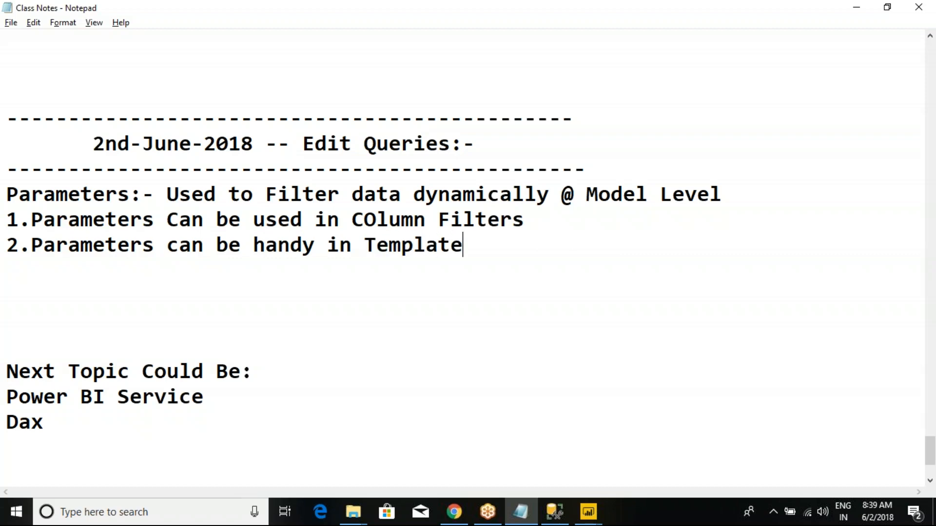
text(s.)
drag(522, 250, 6, 221)
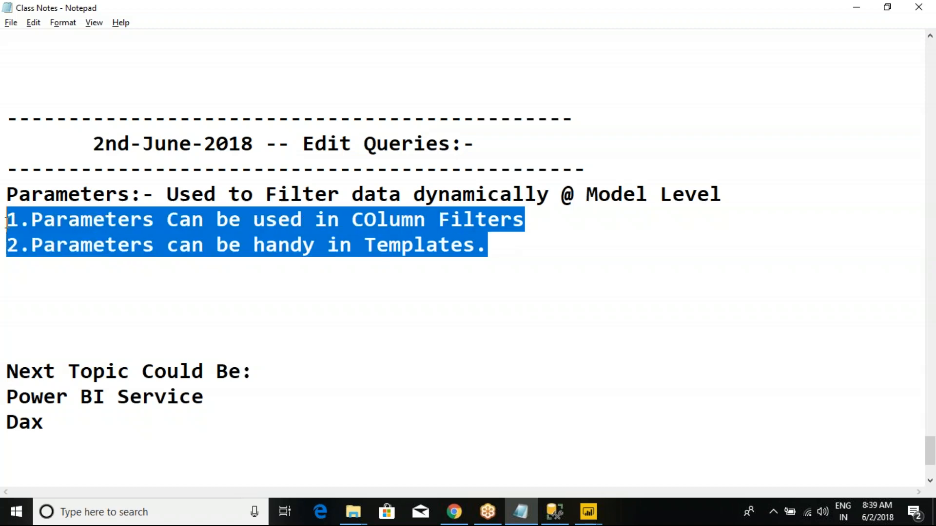
click(55, 223)
- Switch back to the Power Query Editor and save the Parameters - 9th_May_2018 file, applying the pending query changes
key(alt+Tab)
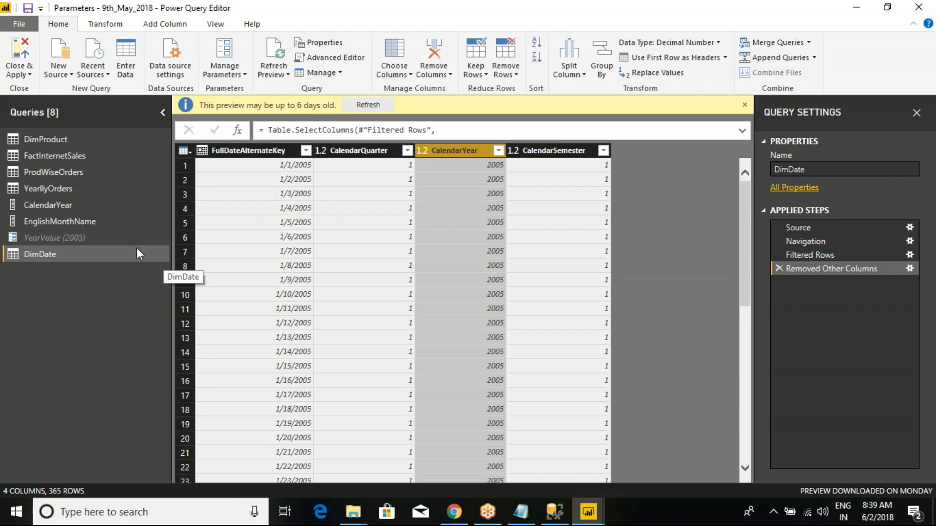
click(28, 9)
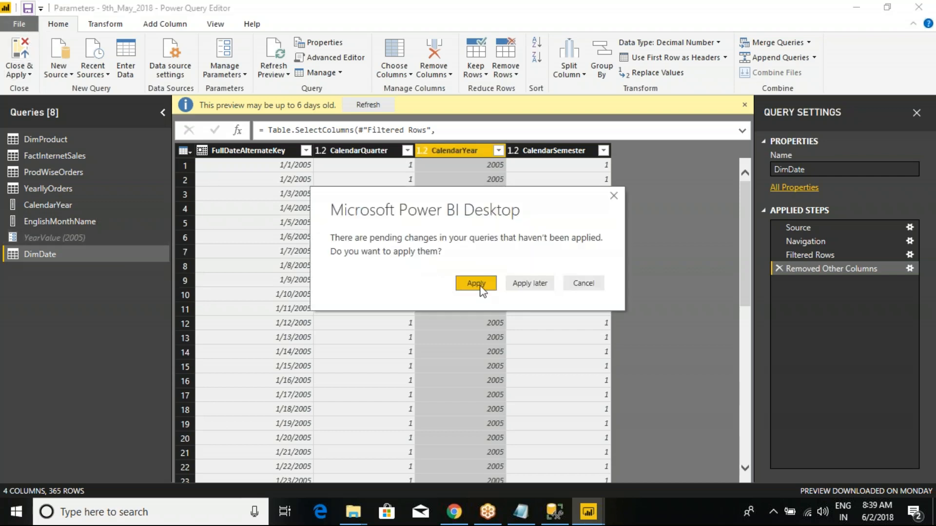
click(467, 283)
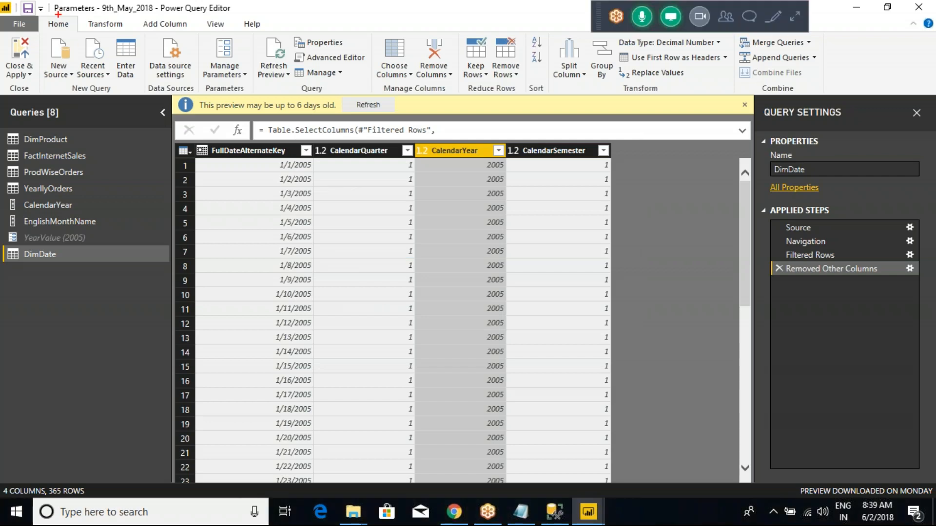
drag(46, 1, 236, 26)
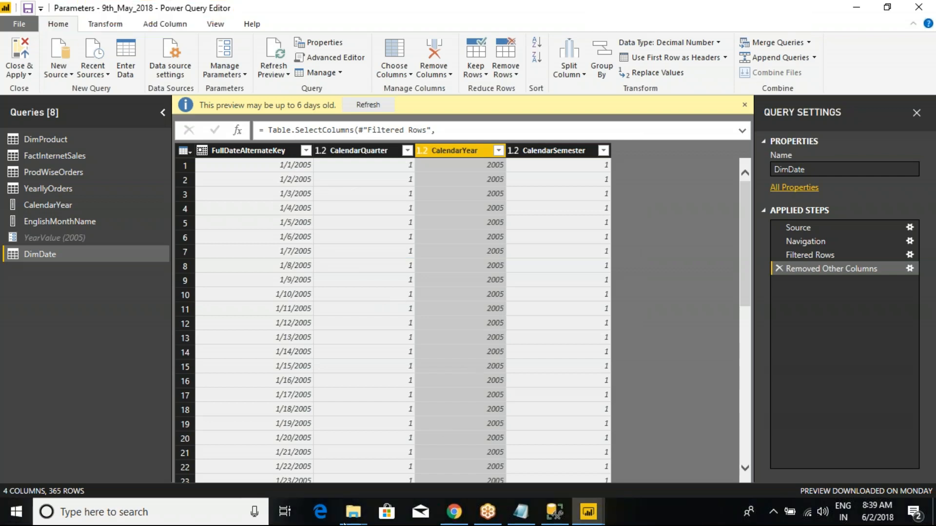
- Switch to File Explorer, locate Parameters - 9th_May_2018 in the Power BI New Batch(9th_May2018) folder, and widen the Type column to read its file type
mouse_move(353, 511)
click(286, 449)
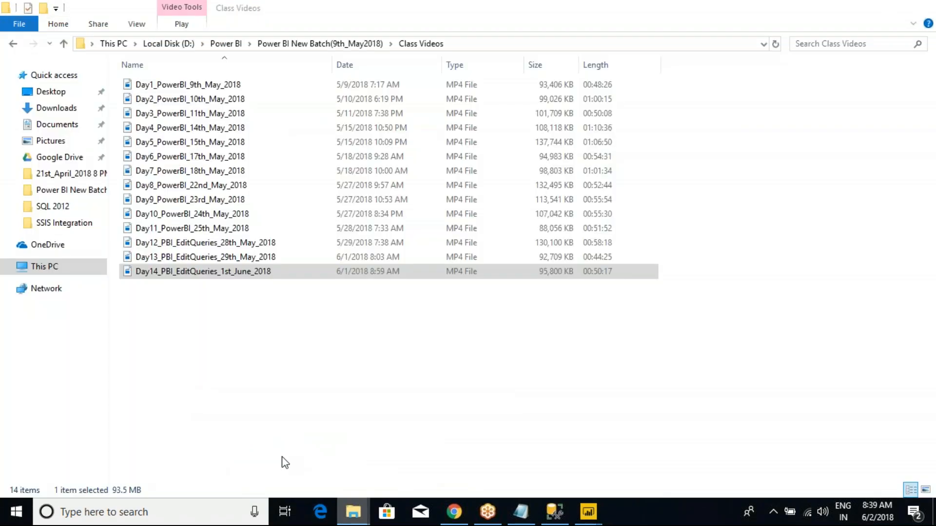
click(322, 44)
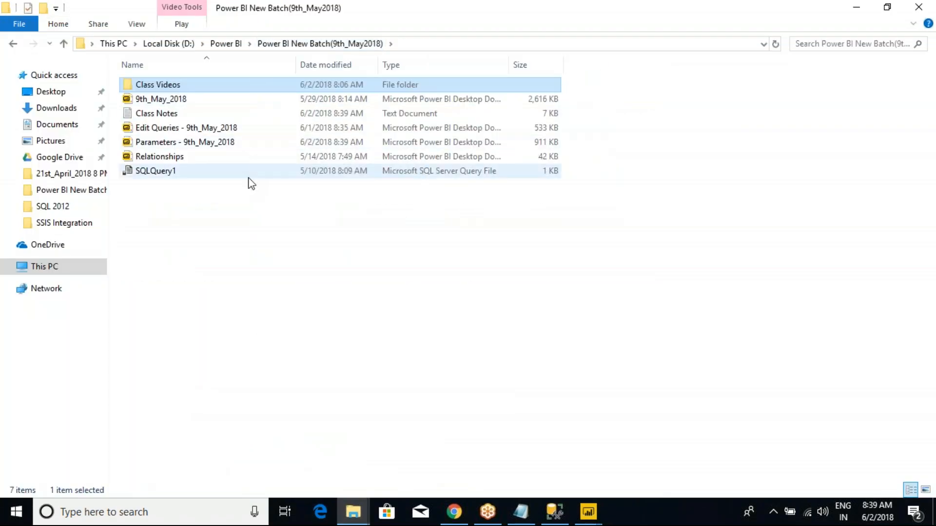
click(174, 143)
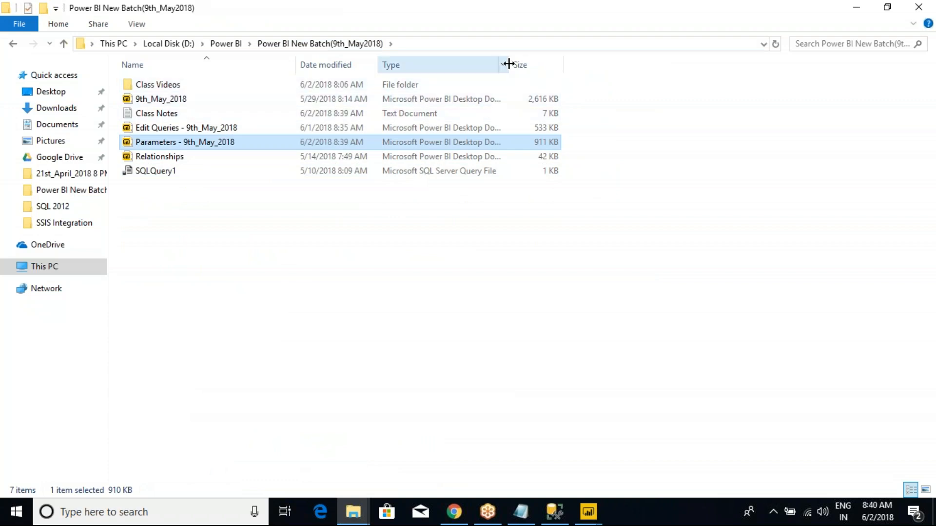
drag(508, 64, 528, 101)
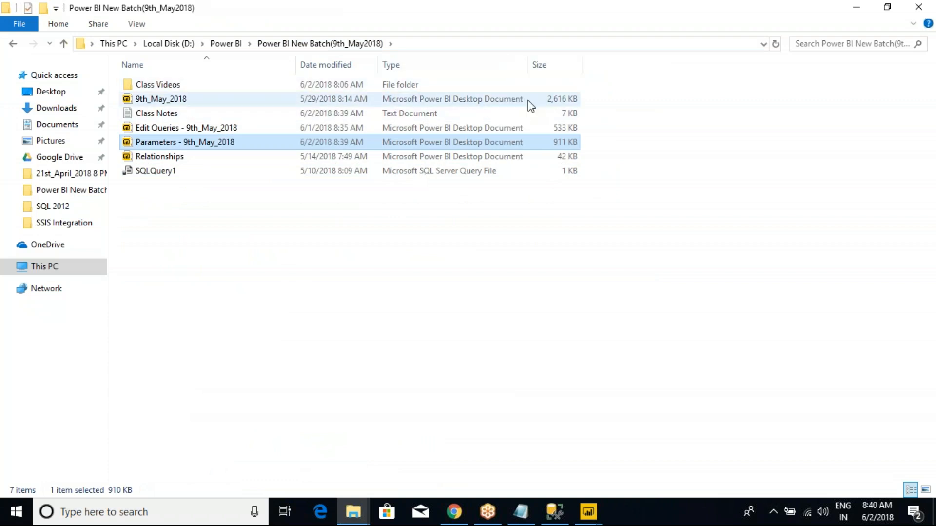
- Sort the folder by type and select the four Power BI Desktop files from 9th_May_2018 through Relationships
click(466, 102)
click(462, 65)
click(450, 113)
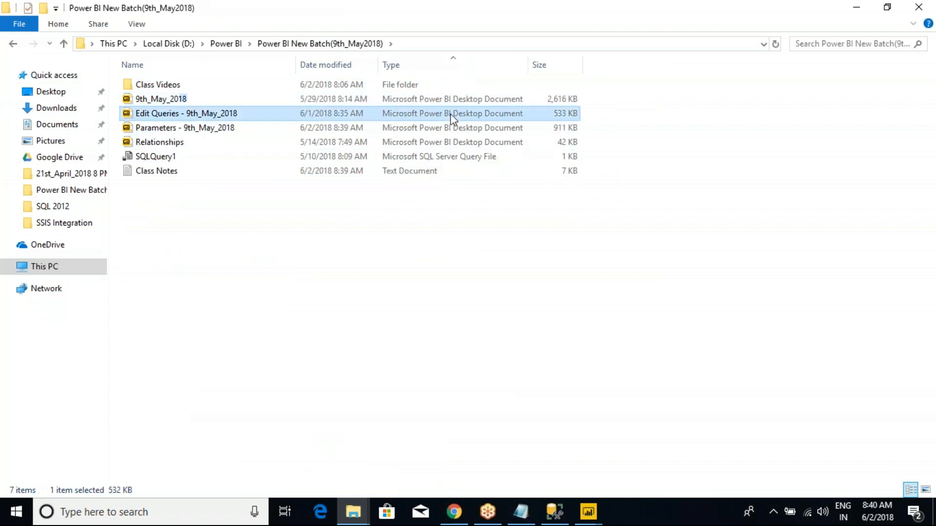
click(455, 142)
click(166, 101)
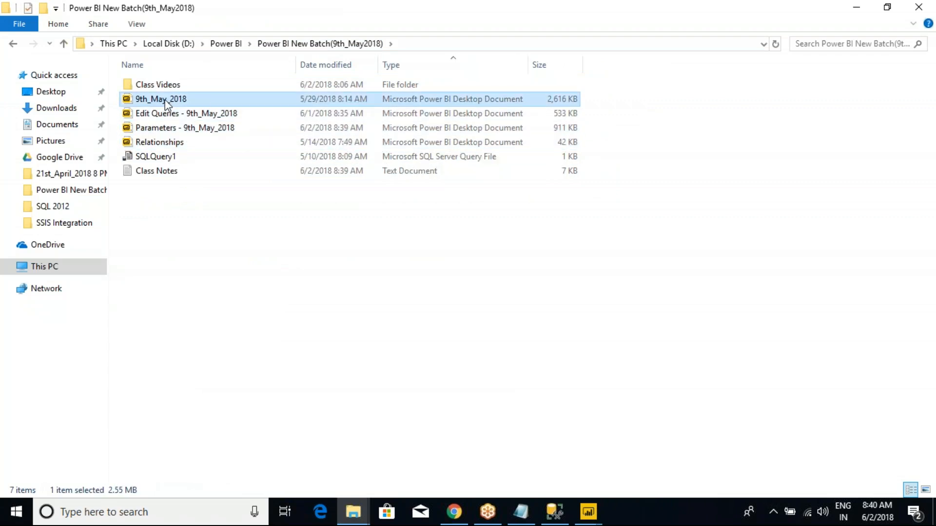
shift+click(445, 144)
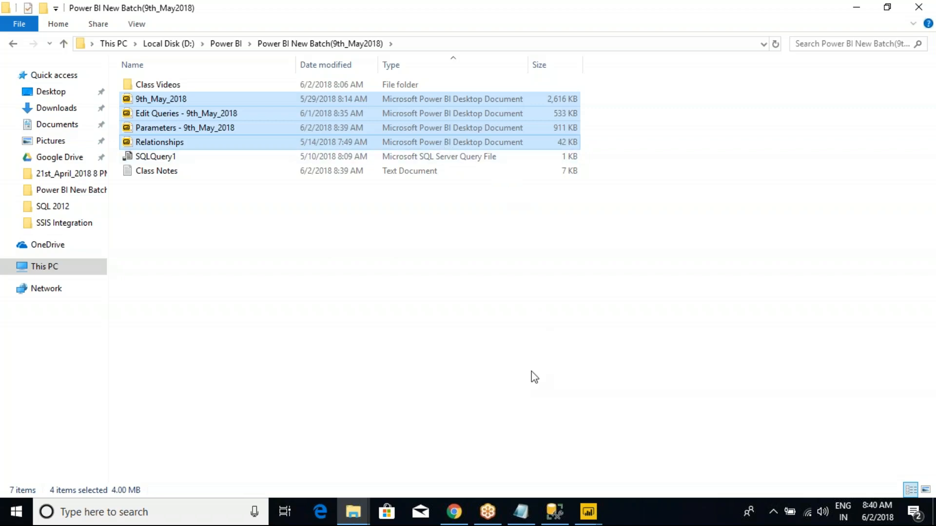
- Return to the Power Query Editor, close it, and bring up the Power BI Desktop window of Parameters - 9th_May_2018
mouse_move(579, 513)
click(638, 451)
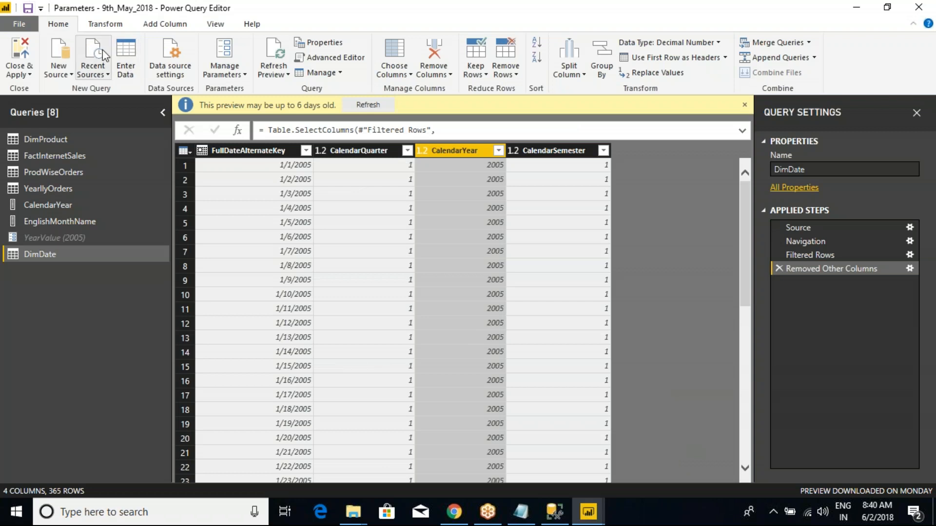
click(918, 7)
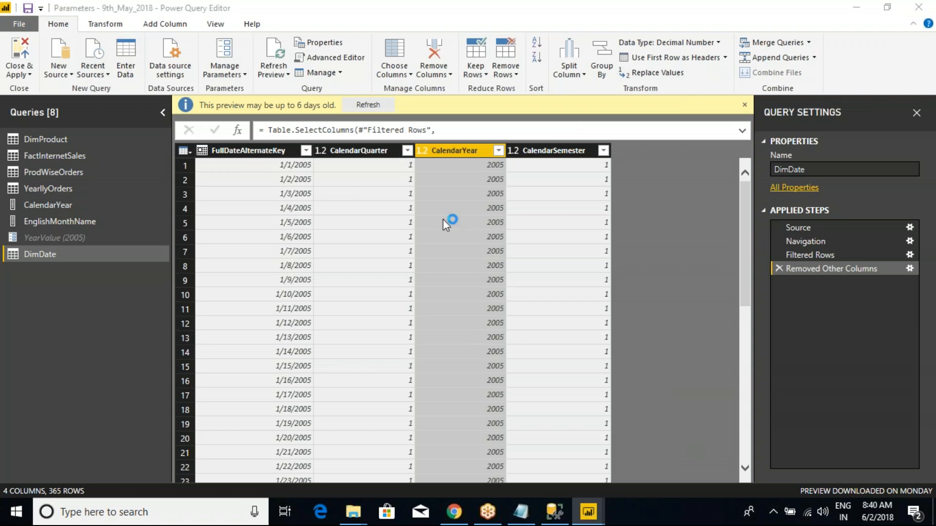
click(482, 276)
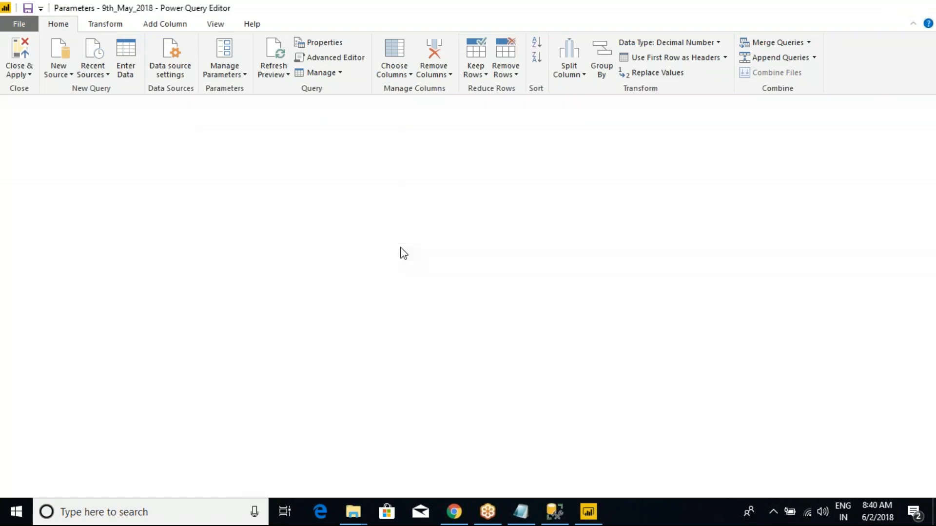
click(588, 512)
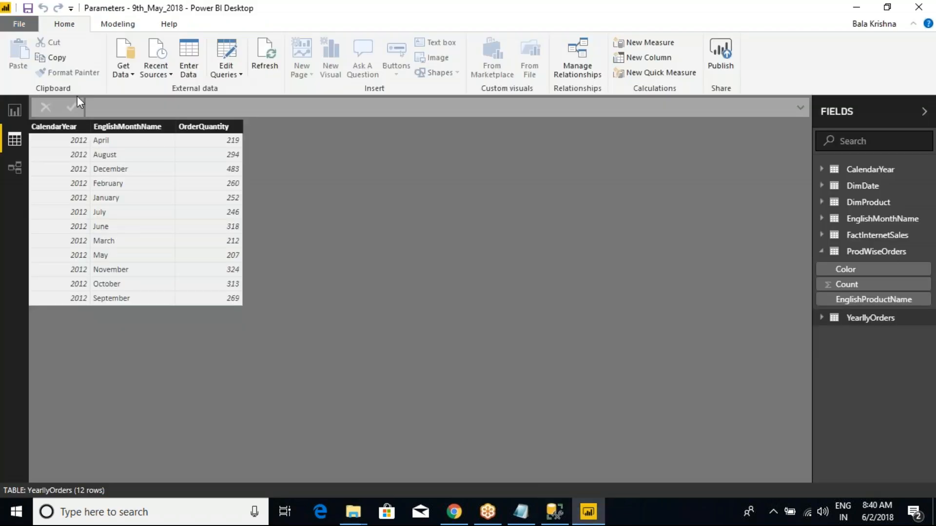
- Display the DimDate table's data and select its CalendarYear column to check the filtered year
click(862, 185)
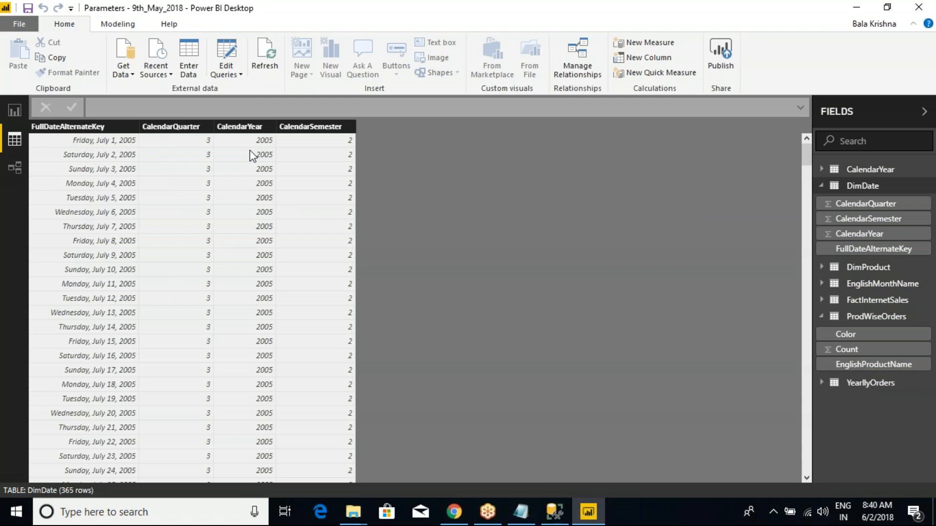
click(240, 126)
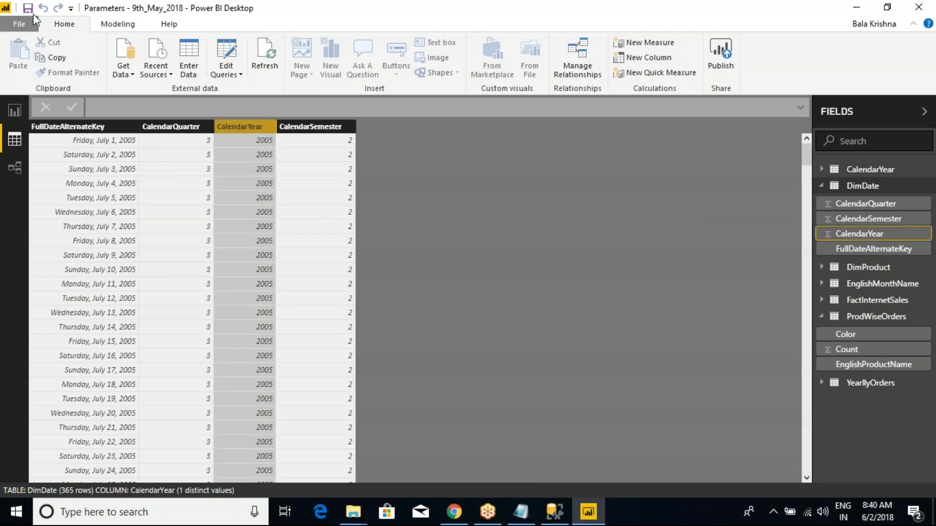
- Start saving a copy of the report with Power BI template files (*.pbit) as the file type
click(20, 24)
click(40, 137)
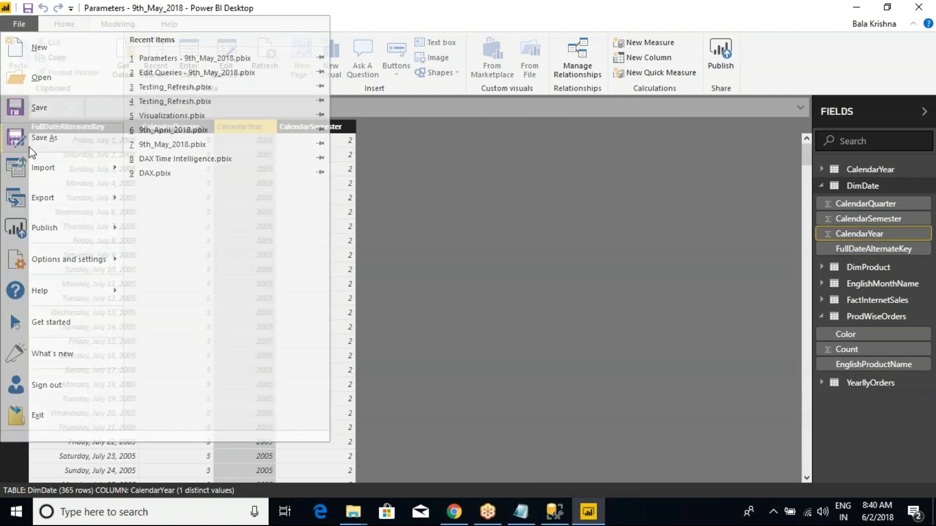
click(206, 273)
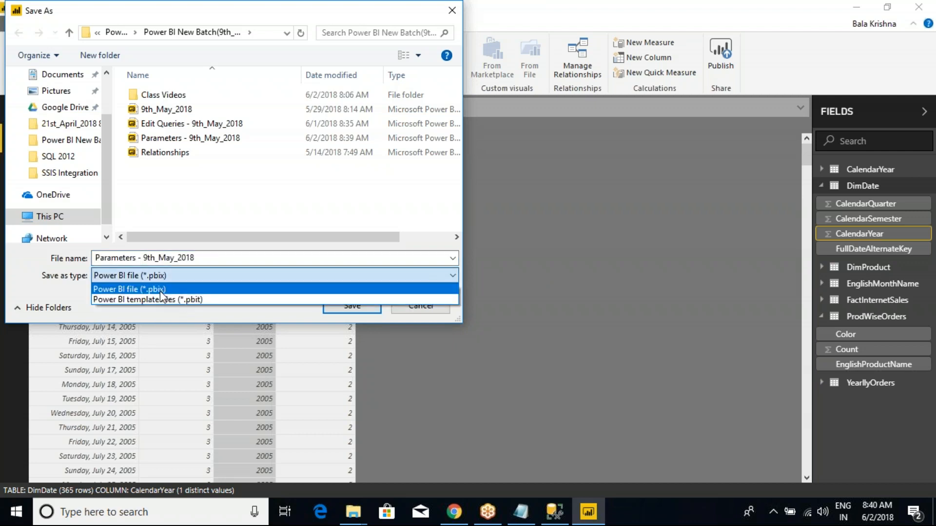
click(152, 300)
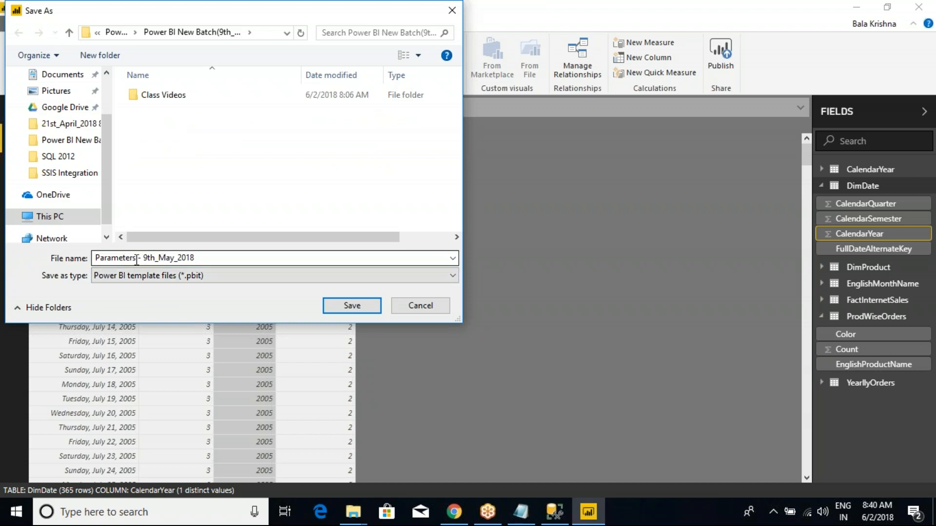
- Name the template file Temp_Parameters - 9th_May_2018 and save it in the Power BI New Batch(9th_May2018) folder
click(139, 262)
click(211, 258)
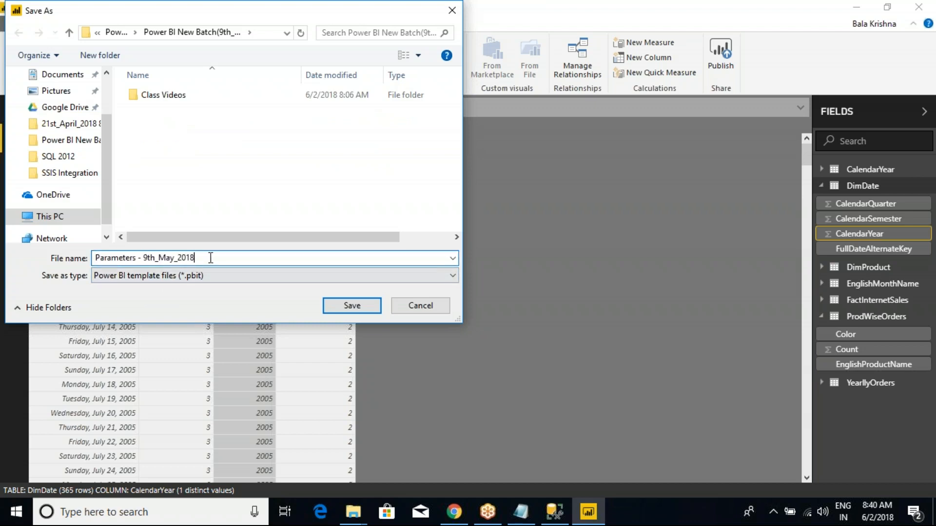
text(-)
key(BackSpace)
key(BackSpace)
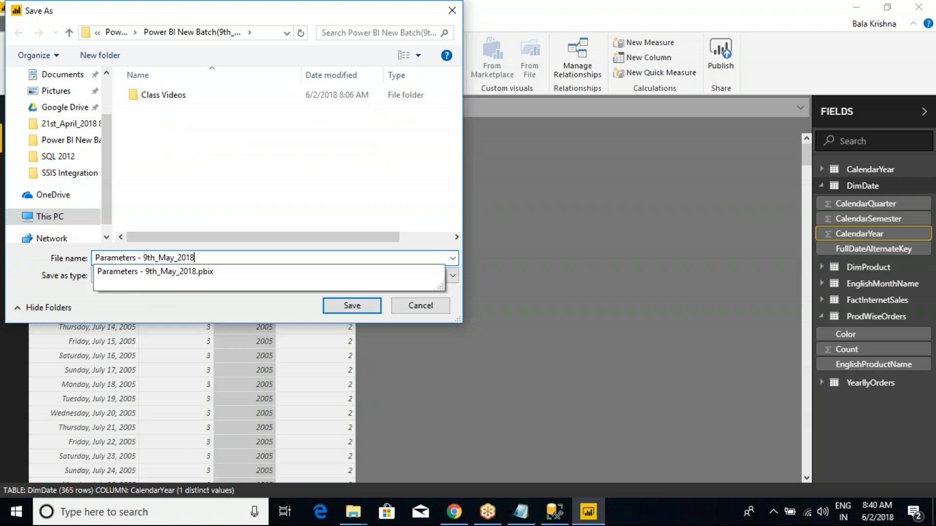
text(Temp-)
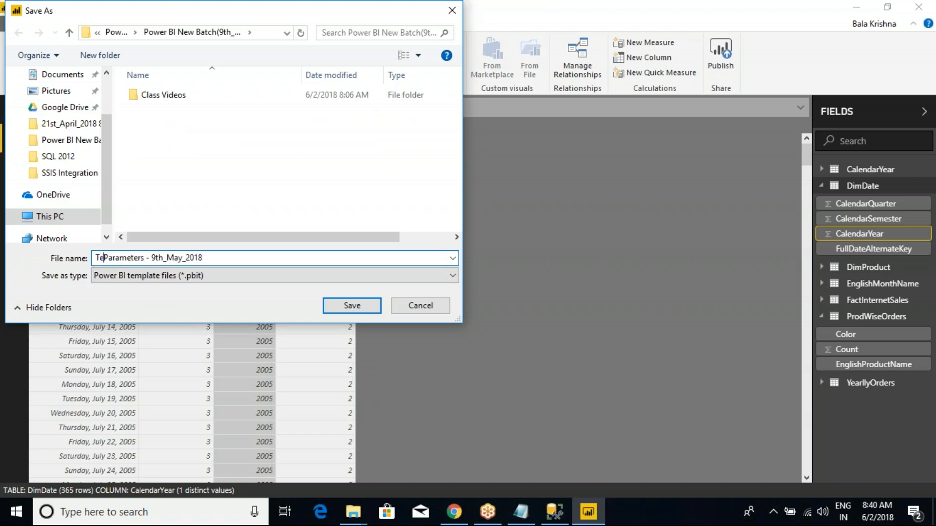
key(BackSpace)
key(BackSpace)
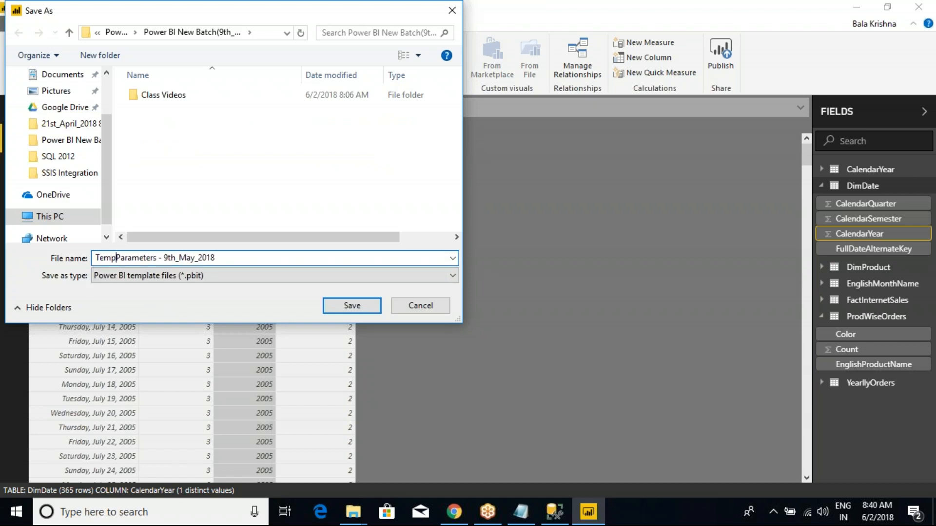
text(_)
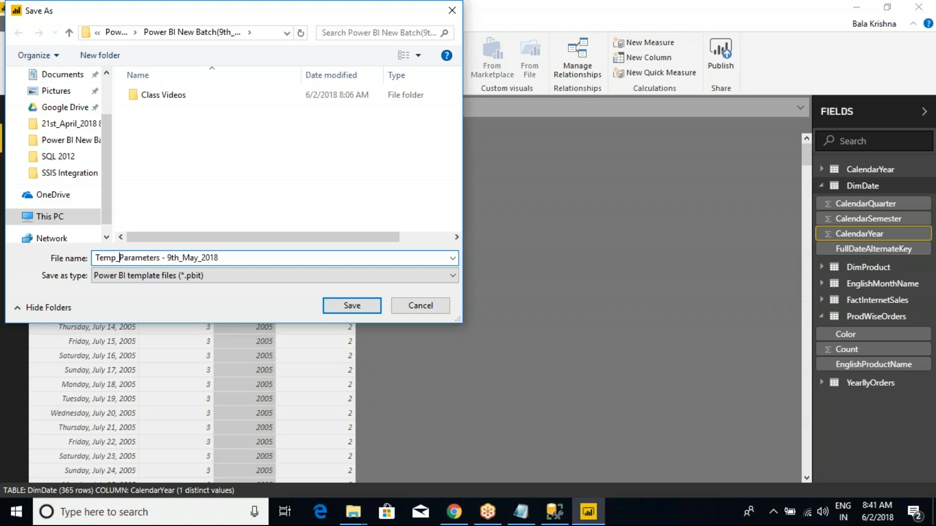
click(356, 306)
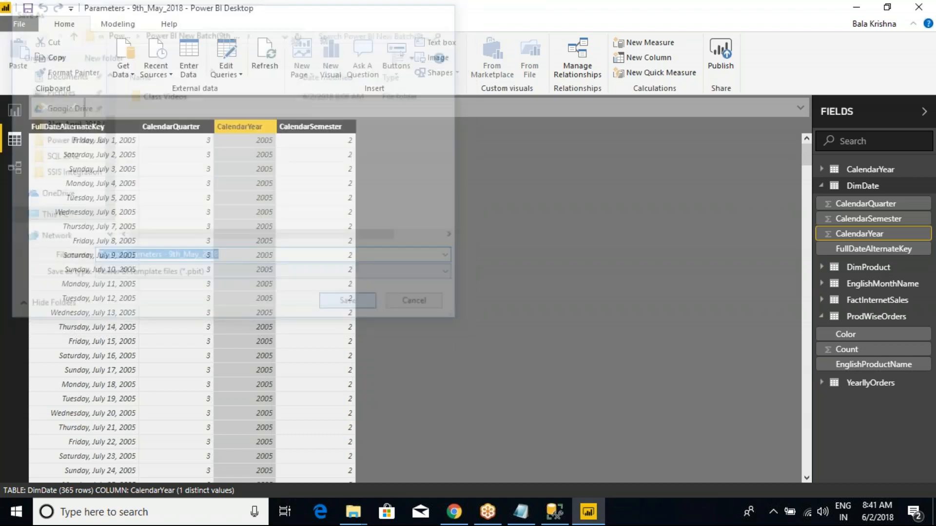
- Enter ksdfksdkfg as the template description and complete the template export
click(413, 247)
text(ksdfksdkfg)
click(546, 312)
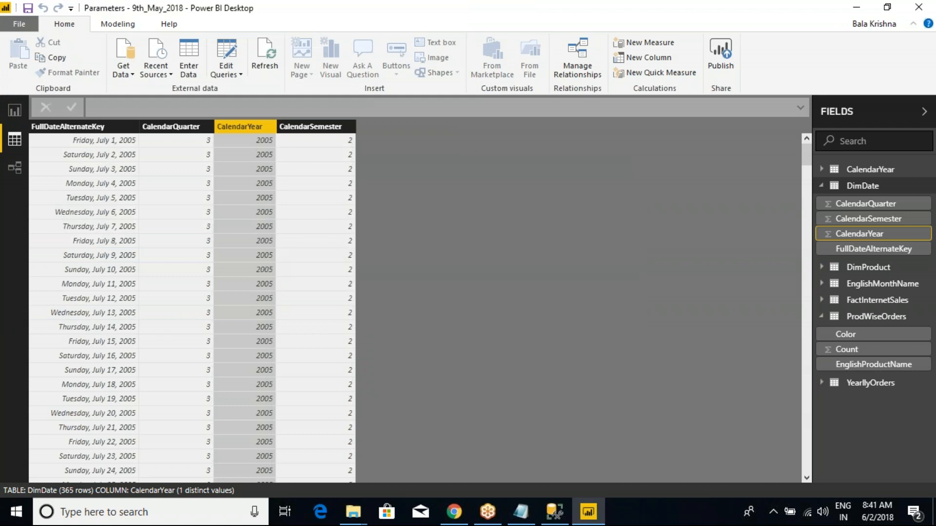
- Close the report in Power BI Desktop and refresh the Power BI New Batch(9th_May2018) folder in File Explorer
click(918, 6)
click(418, 276)
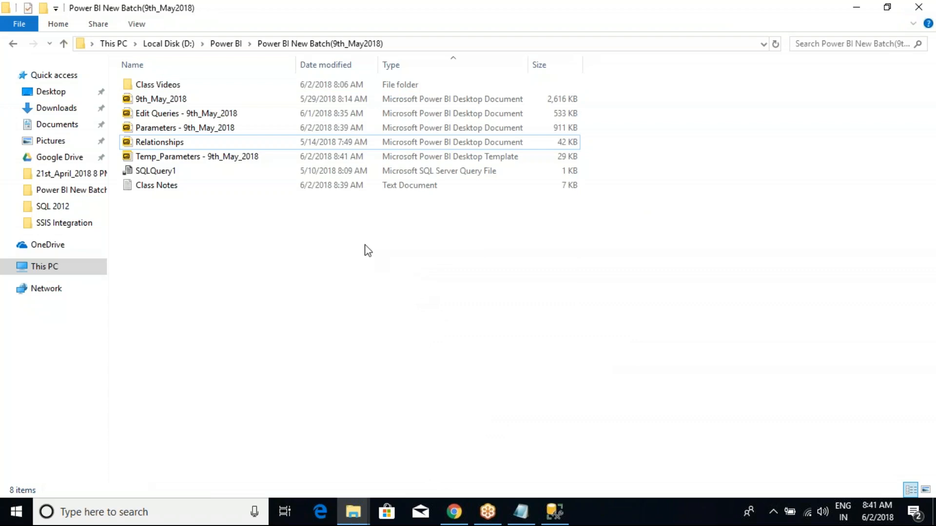
right_click(326, 240)
click(372, 296)
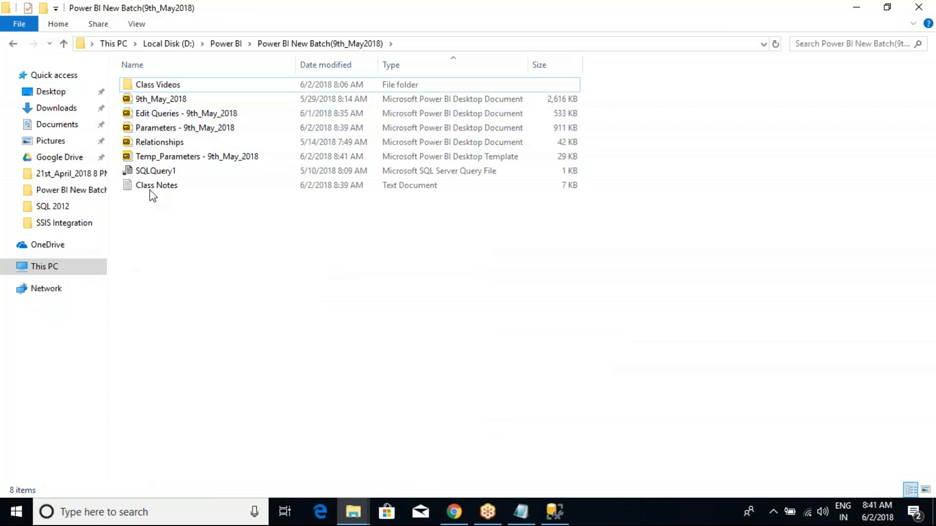
- Compare the Parameters - 9th_May_2018 document with the Temp_Parameters - 9th_May_2018 template, and open the Parameters - 9th_May_2018 document in Power BI Desktop
click(174, 129)
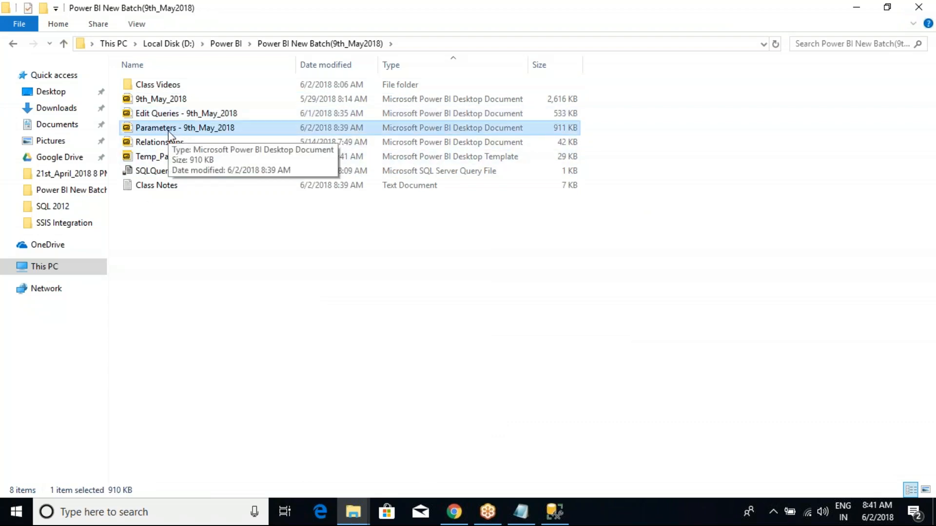
click(165, 159)
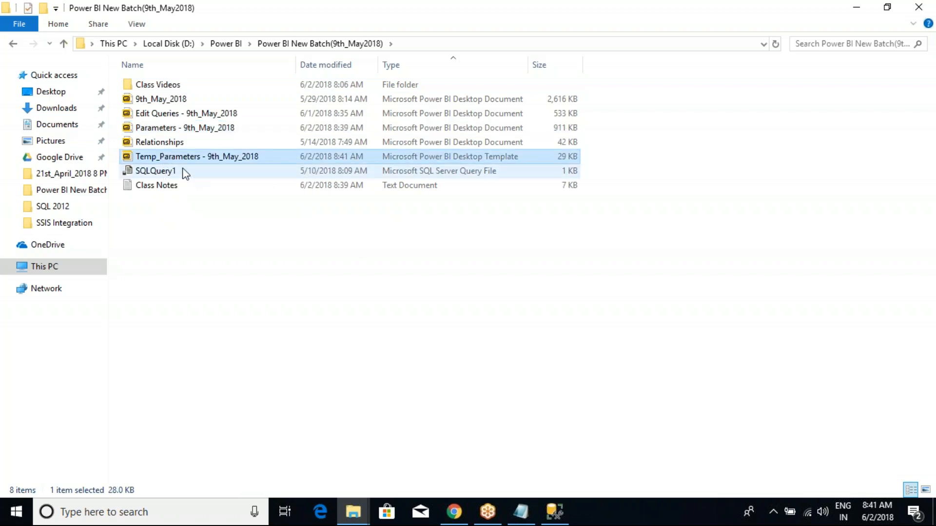
click(178, 128)
right_click(181, 129)
click(202, 137)
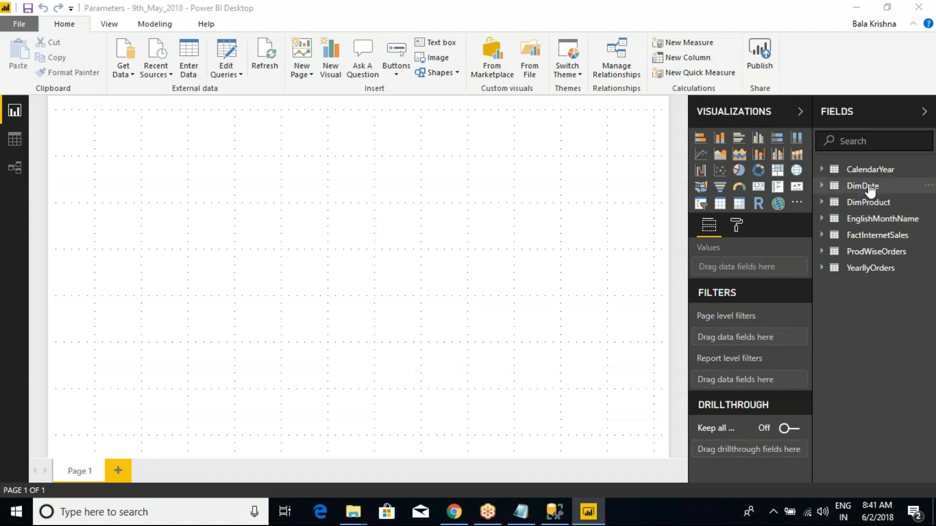
- Expand DimDate's fields, switch to the data view, and examine the CalendarYear column of the DimDate table in the reopened report
click(829, 188)
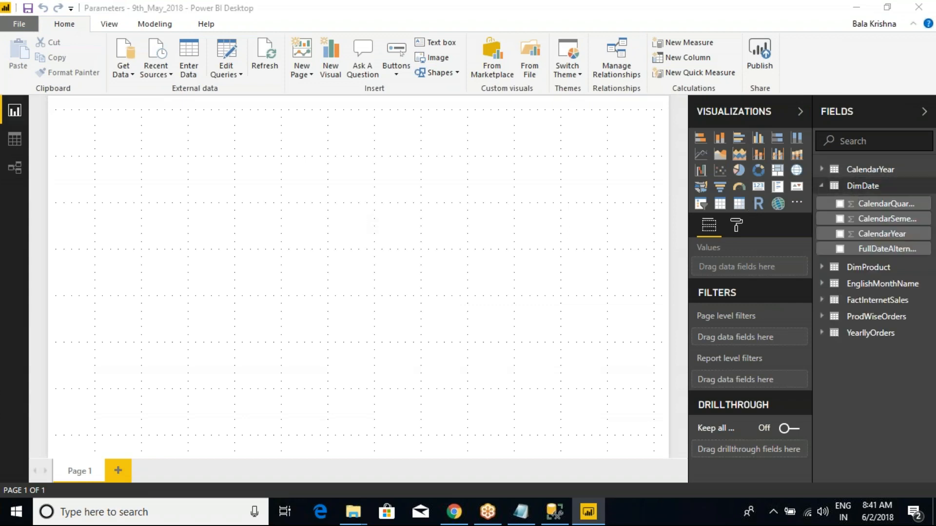
click(15, 141)
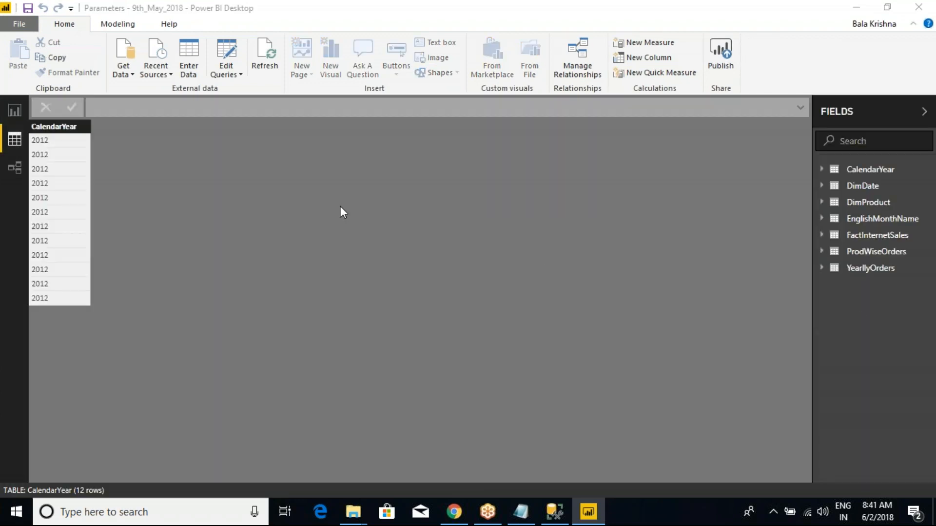
click(856, 186)
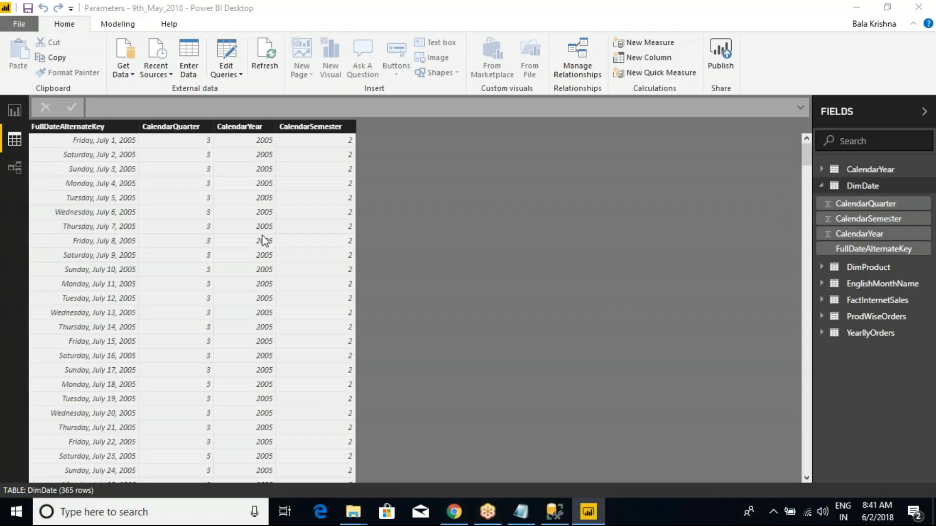
click(273, 161)
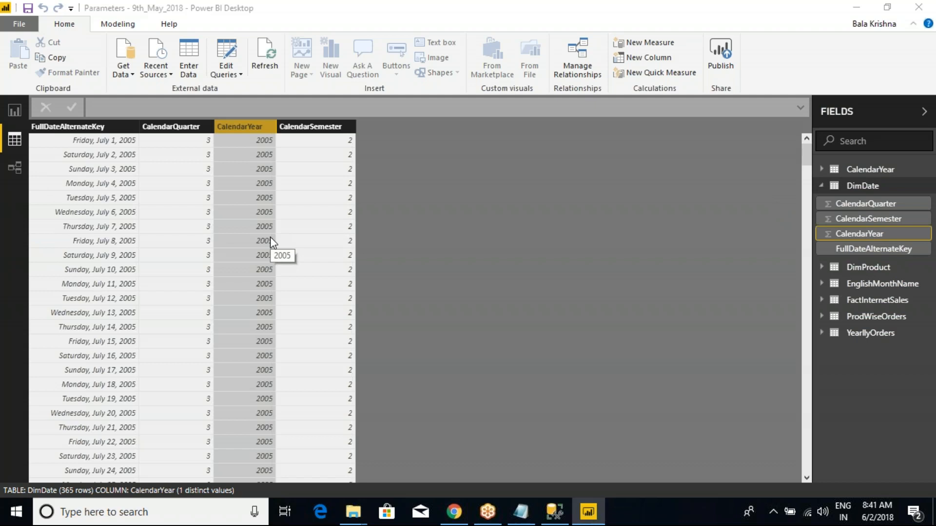
- Switch back to the Power BI New Batch(9th_May2018) folder in File Explorer and bring up the GoToMeeting window
mouse_move(353, 511)
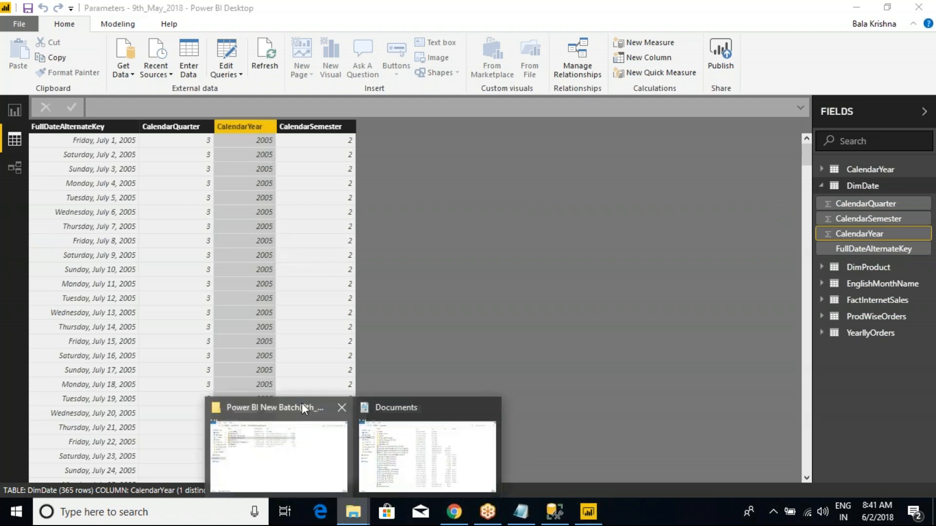
click(320, 451)
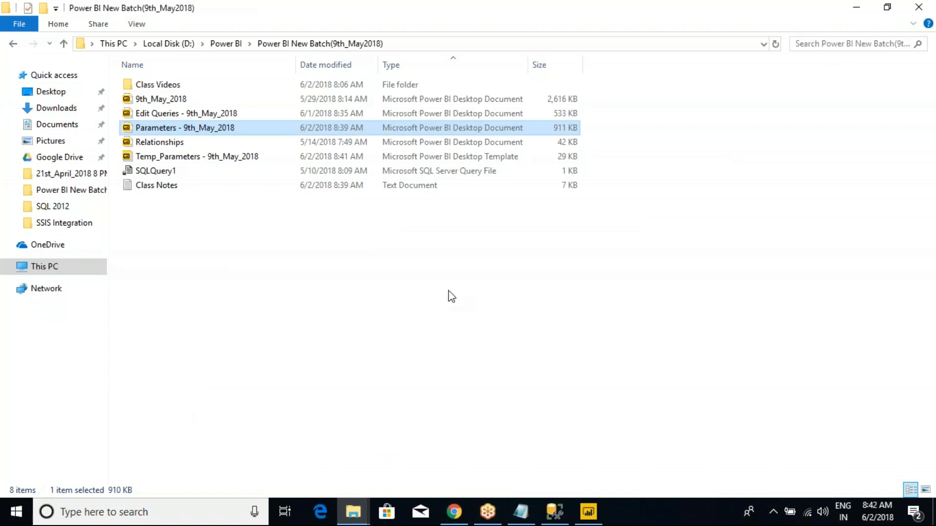
mouse_move(501, 522)
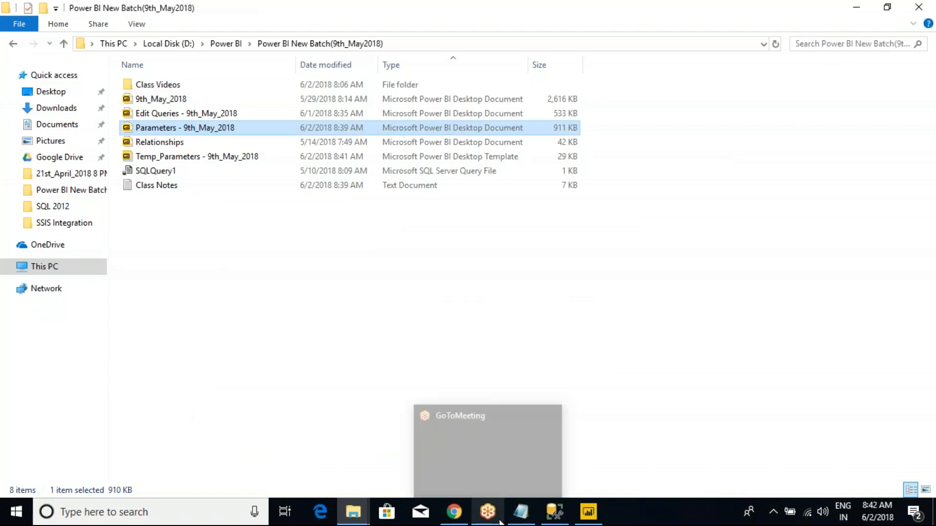
click(500, 457)
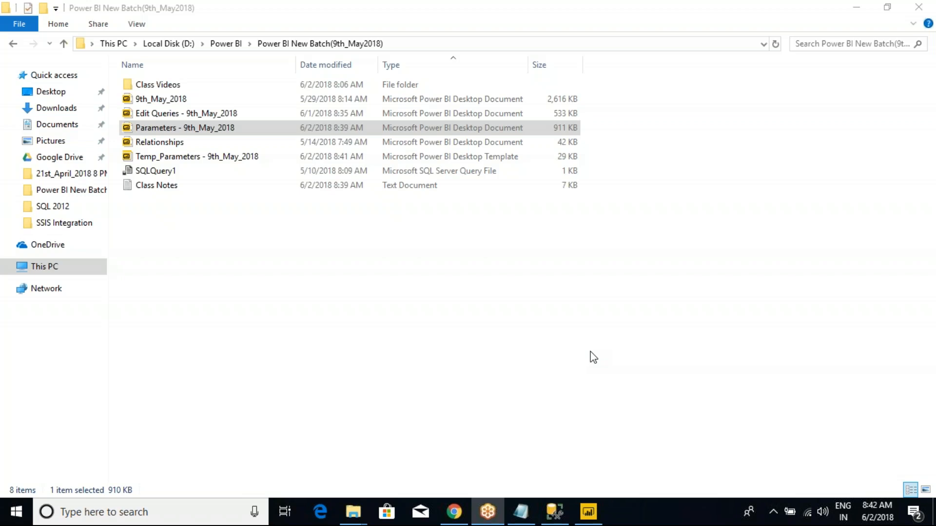
- Open the Temp_Parameters - 9th_May_2018 template from the Power BI New Batch(9th_May2018) folder in Power BI Desktop
click(248, 261)
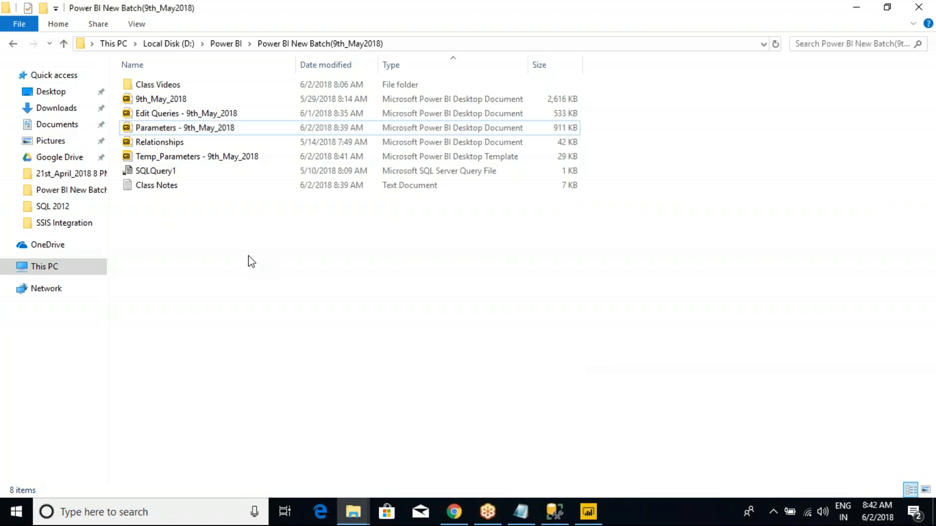
click(181, 157)
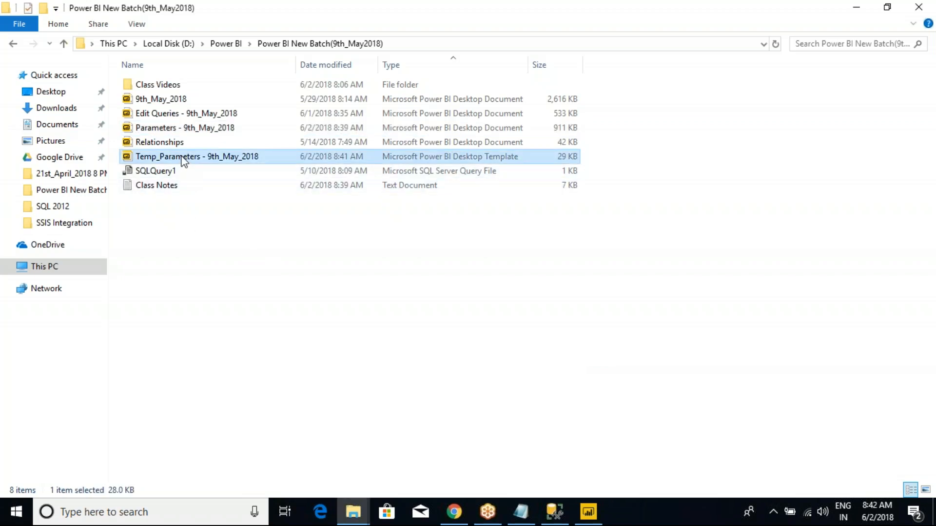
right_click(182, 157)
click(198, 167)
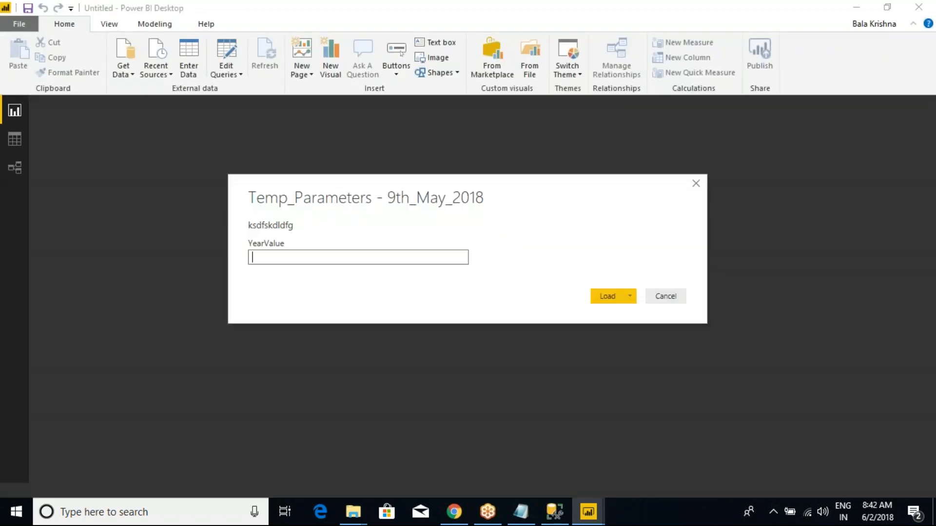
- Enter 2012 as the template's YearValue, mark up the parameter prompt with temporary screen annotations, and load the template
text(2012)
key(ctrl+2)
mouse_move(210, 164)
mouse_down()
mouse_move(551, 336)
mouse_move(688, 354)
mouse_up()
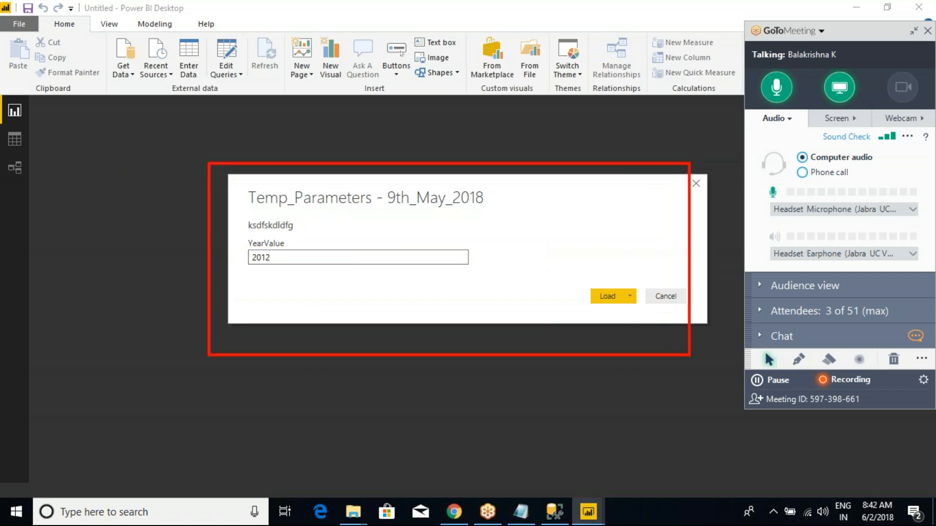
mouse_move(356, 226)
mouse_down()
mouse_move(452, 251)
mouse_move(519, 204)
mouse_move(535, 206)
mouse_move(528, 227)
mouse_up()
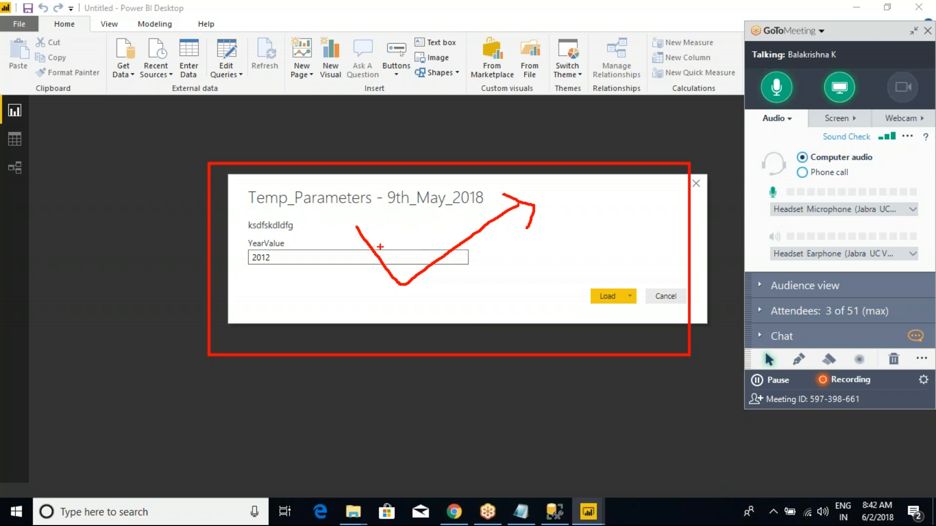
key(Escape)
key(Return)
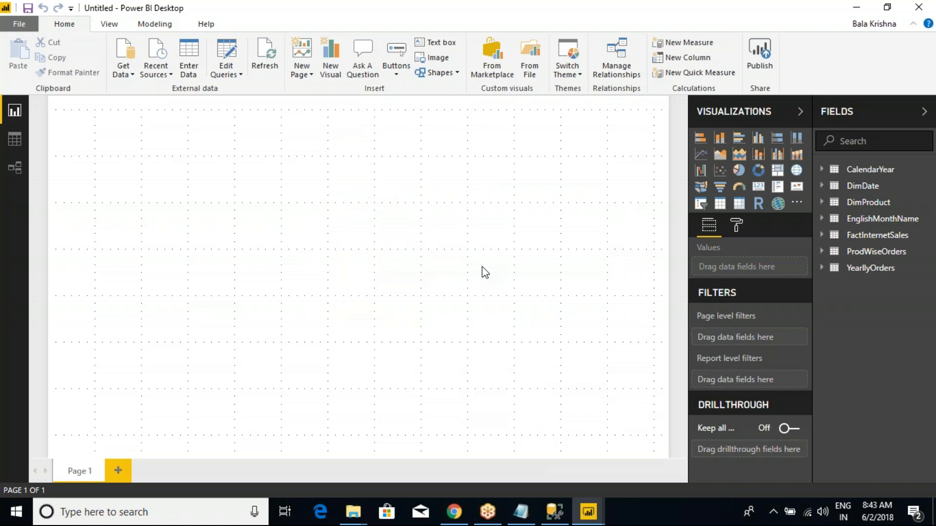
- Expand DimDate in the report loaded from the template and examine its CalendarYear column in the data view
click(852, 187)
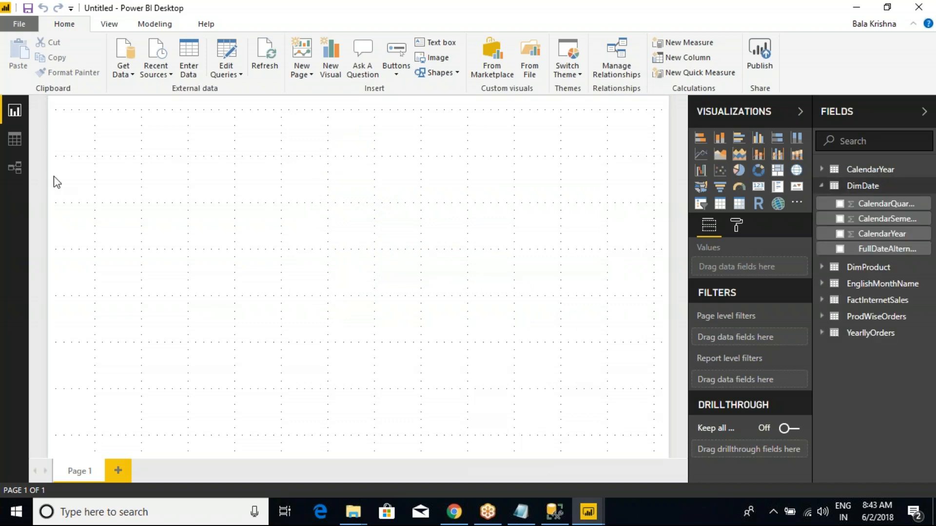
click(11, 139)
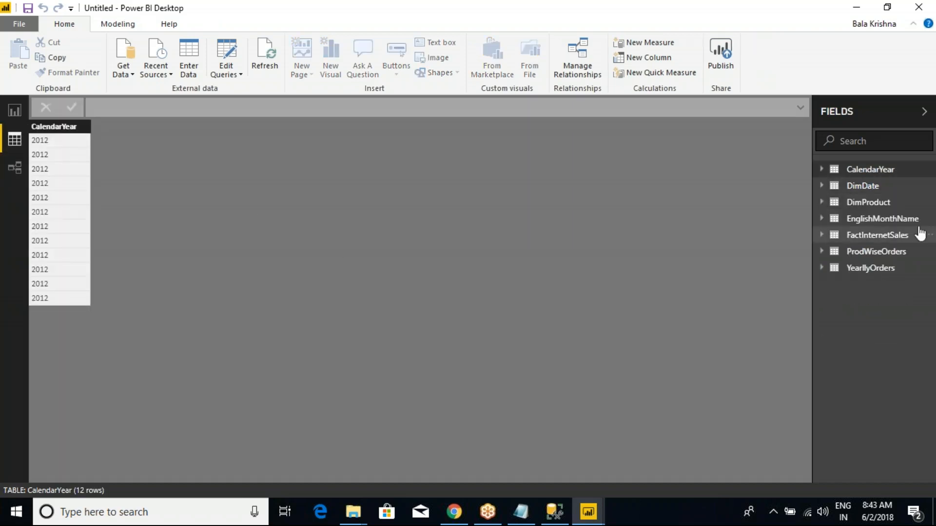
click(858, 187)
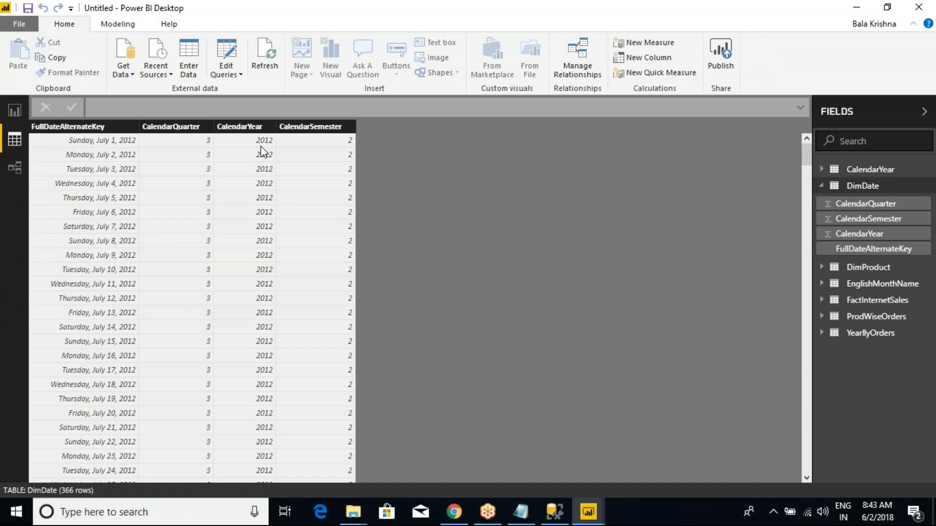
click(246, 126)
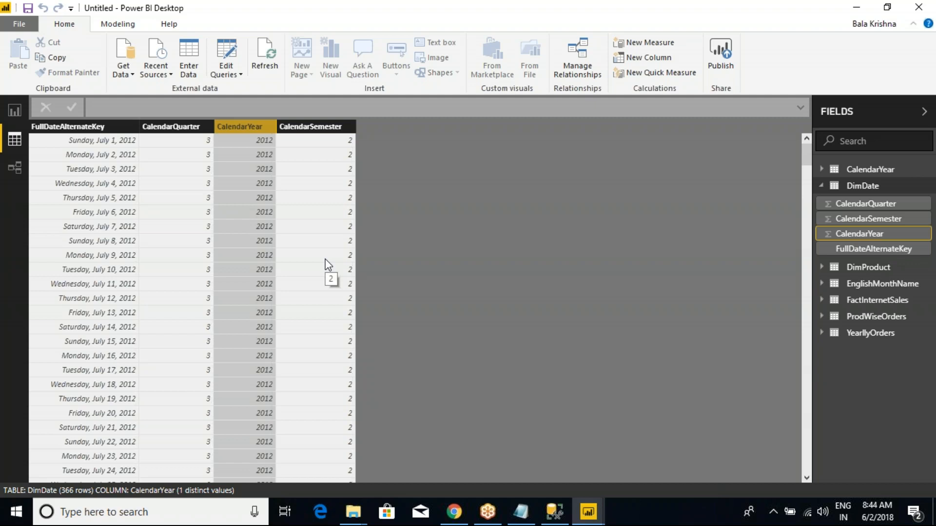
- Switch to the Class Notes in Notepad, add the line "3.Parameters can be used in Stored Procedure." below point 2, and highlight it
click(521, 511)
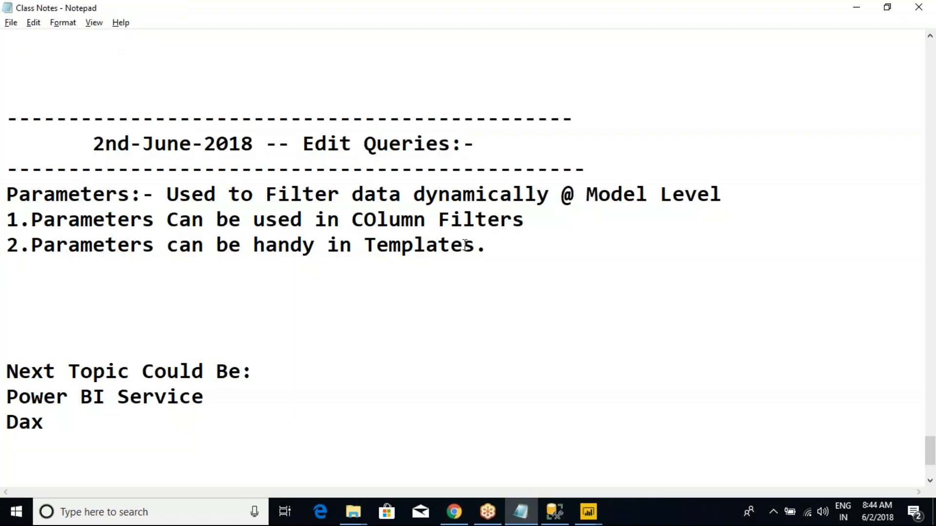
key(Return)
text(3.Pa)
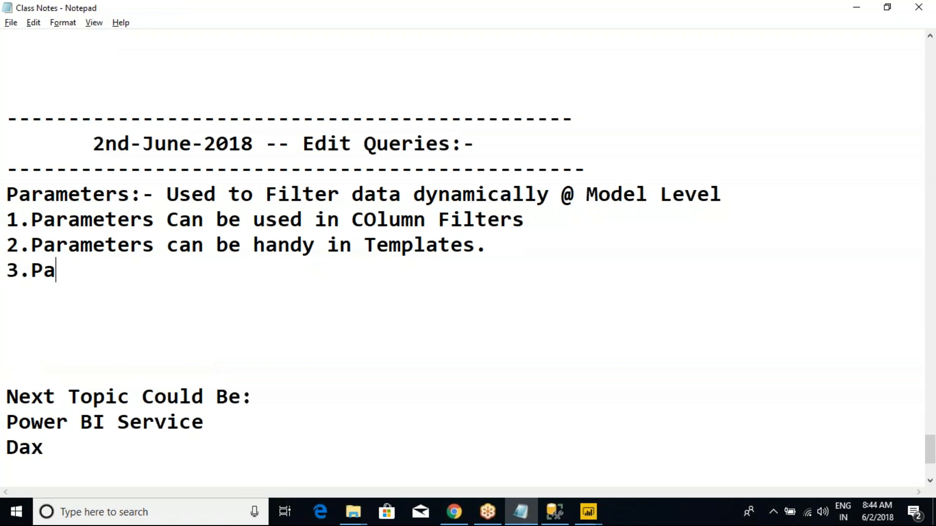
text(rameters can u)
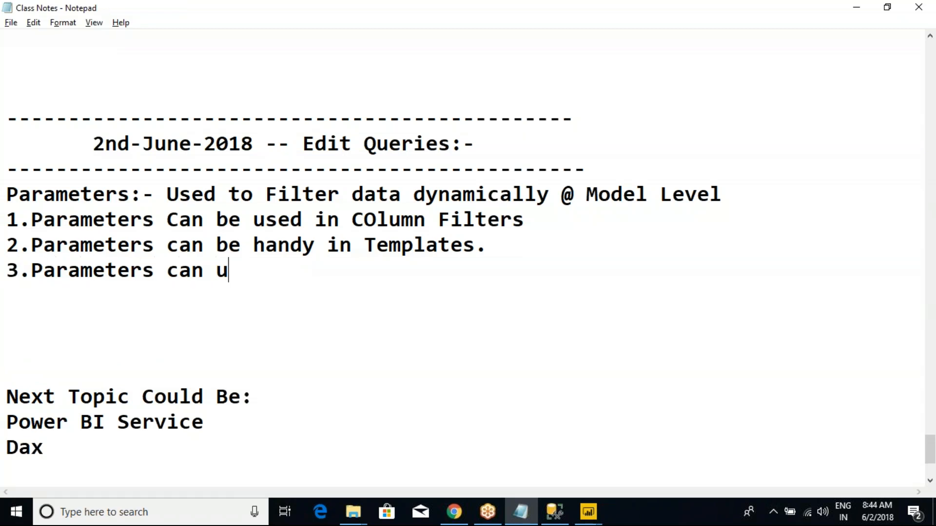
key(BackSpace)
text(be used in)
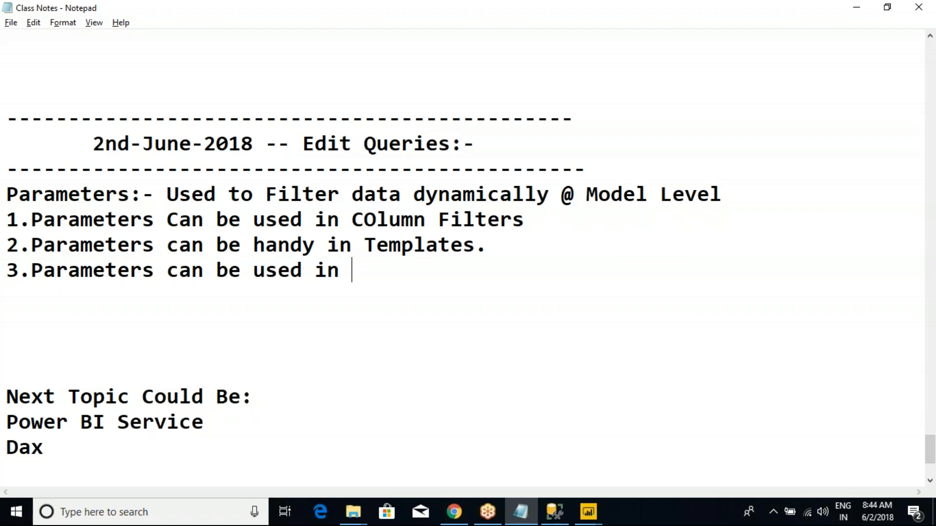
text( Stored Pro)
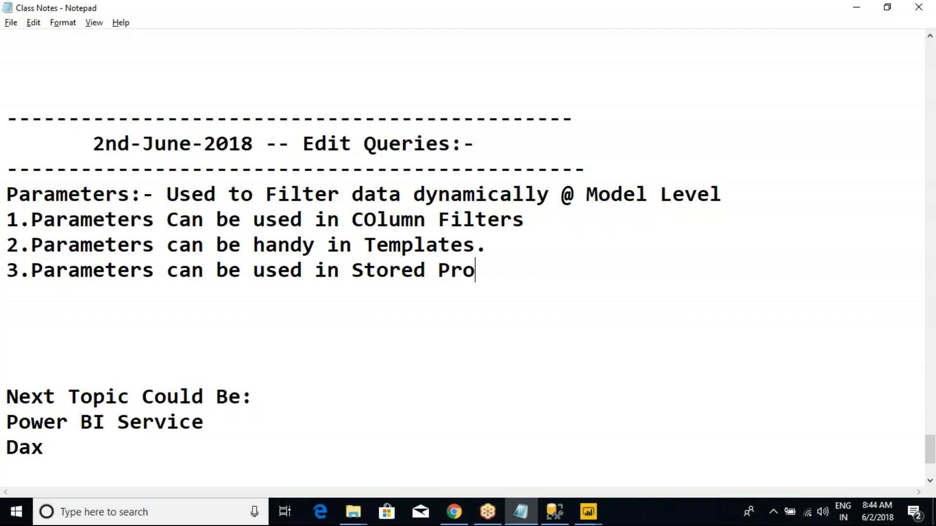
text(cedure.)
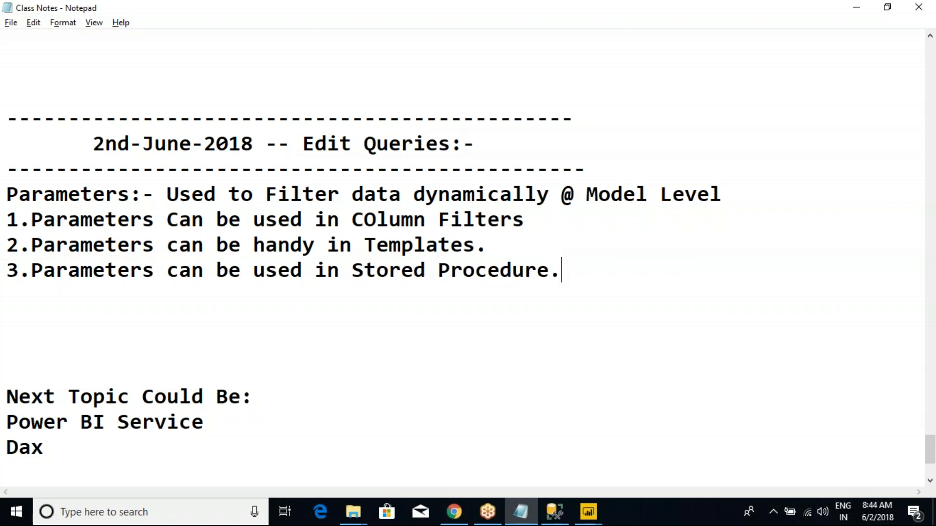
drag(564, 274, 5, 265)
- Compare the Parameters - 9th_May_2018 report with the untitled template report in Power BI Desktop, and close the untitled one
key(alt+Tab)
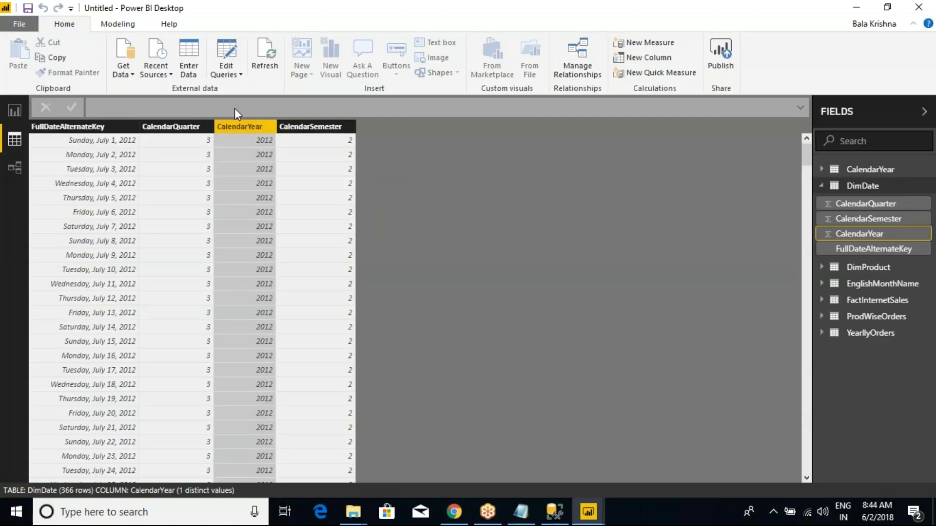
mouse_move(588, 513)
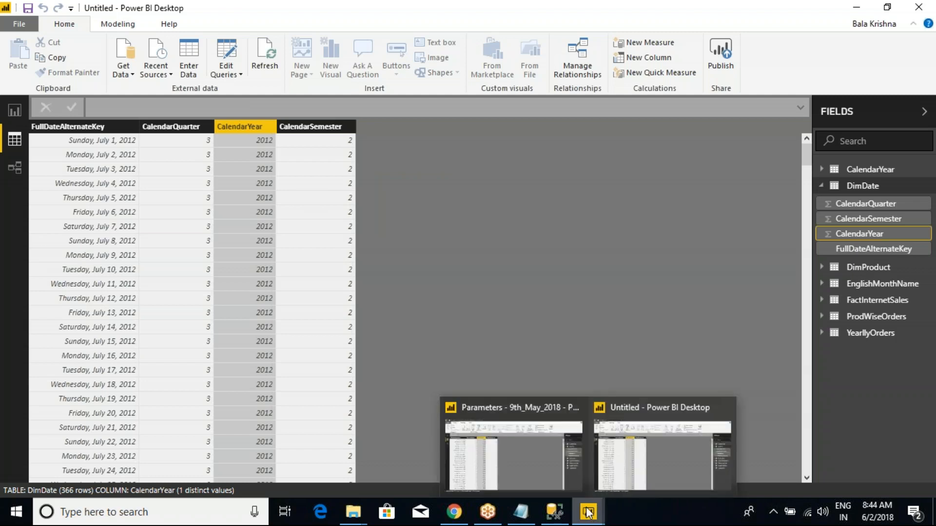
mouse_move(552, 446)
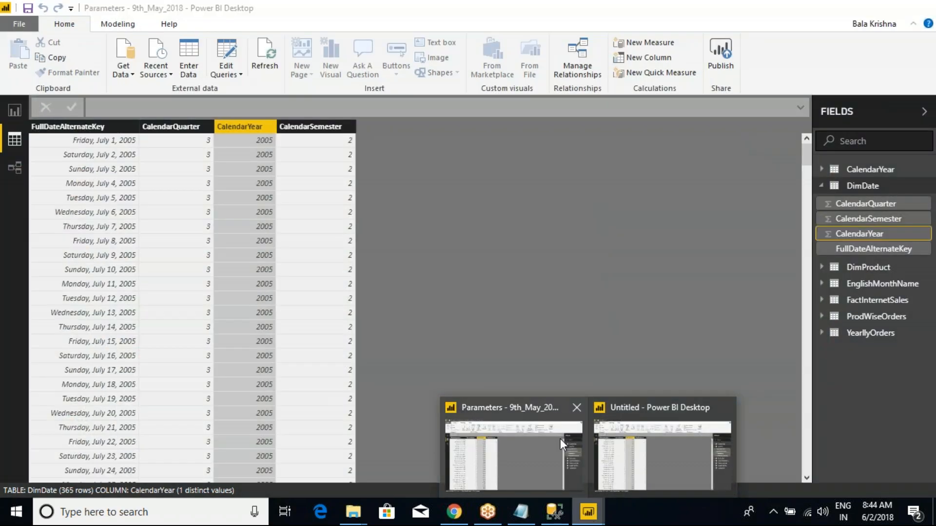
click(633, 434)
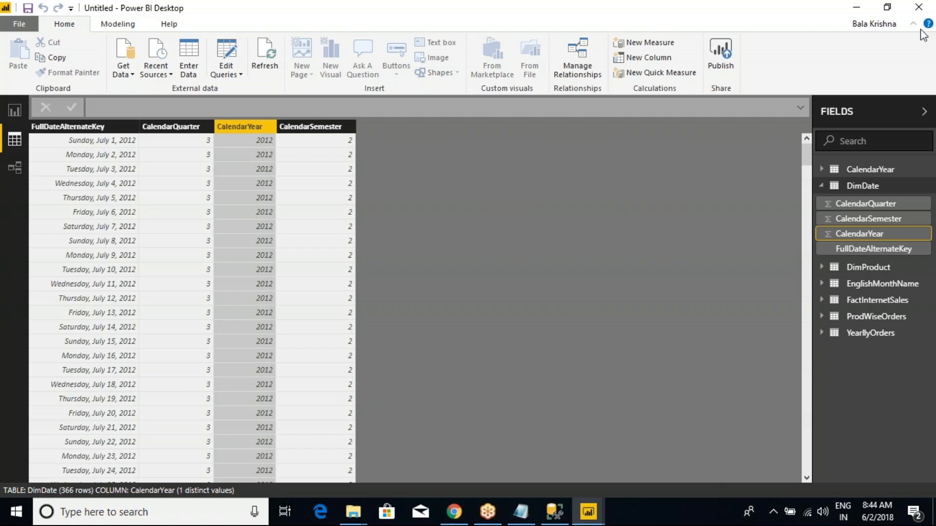
click(918, 7)
click(516, 279)
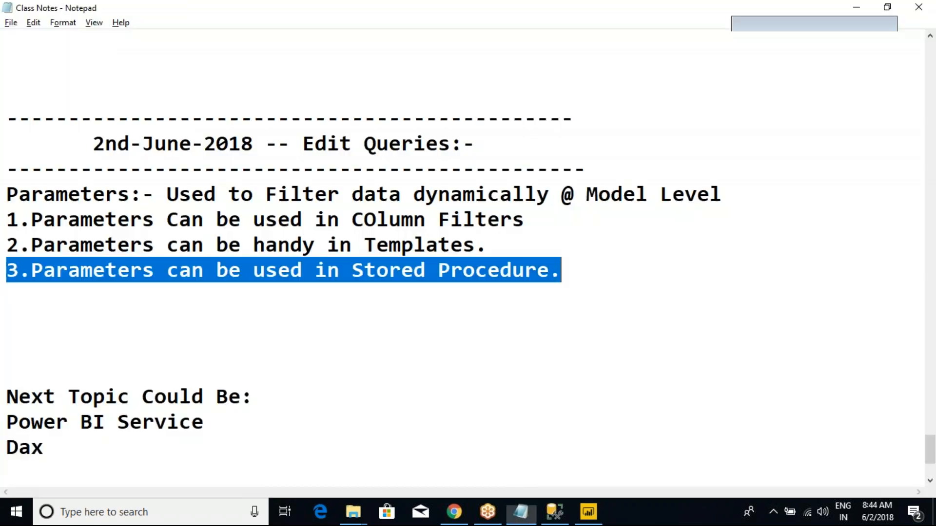
- Switch from the notes to the Parameters - 9th_May_2018 report in Power BI Desktop and open its queries in Power Query Editor
click(450, 341)
mouse_move(587, 513)
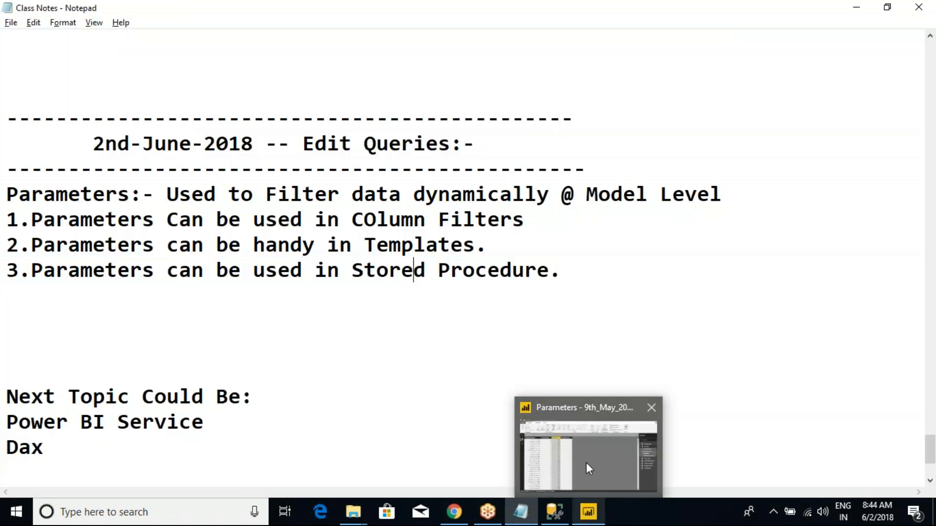
click(586, 463)
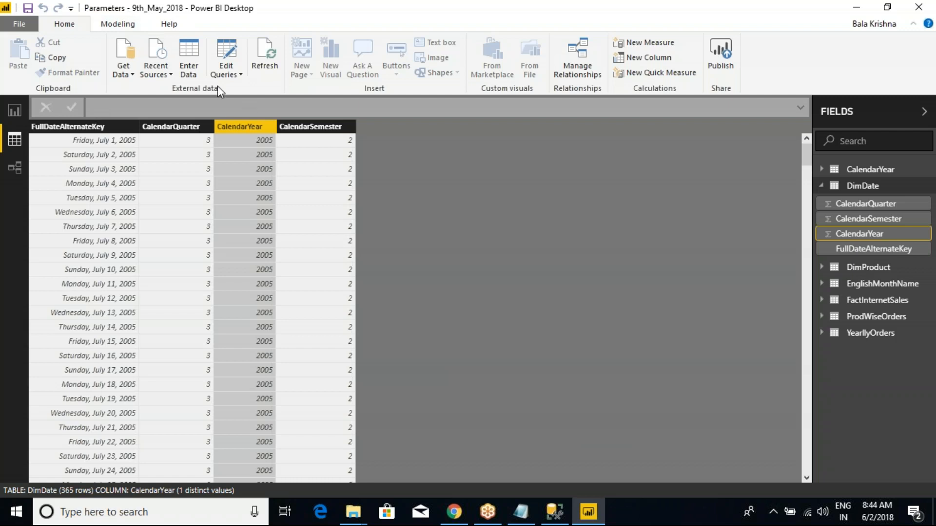
click(225, 73)
click(236, 88)
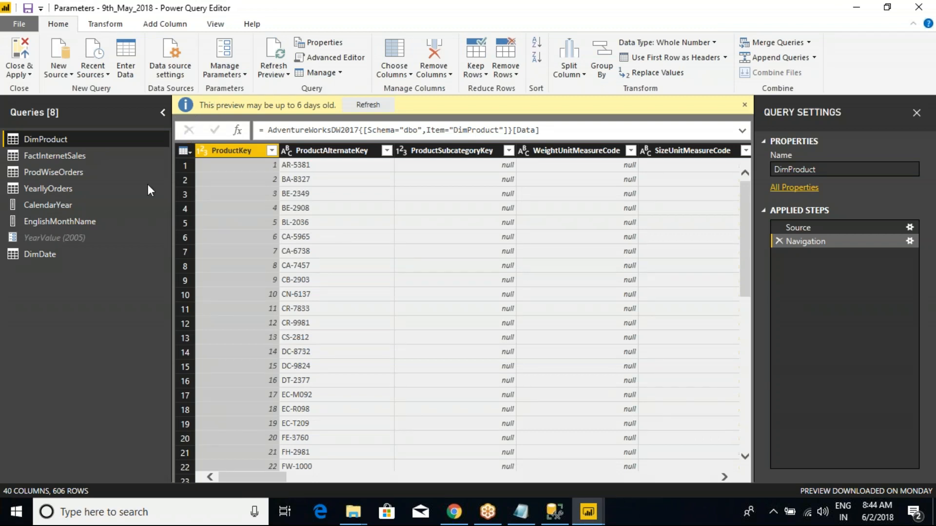
- Show the YearValue parameter's current value and illustrate its link to the DimDate query with temporary screen annotations
click(73, 238)
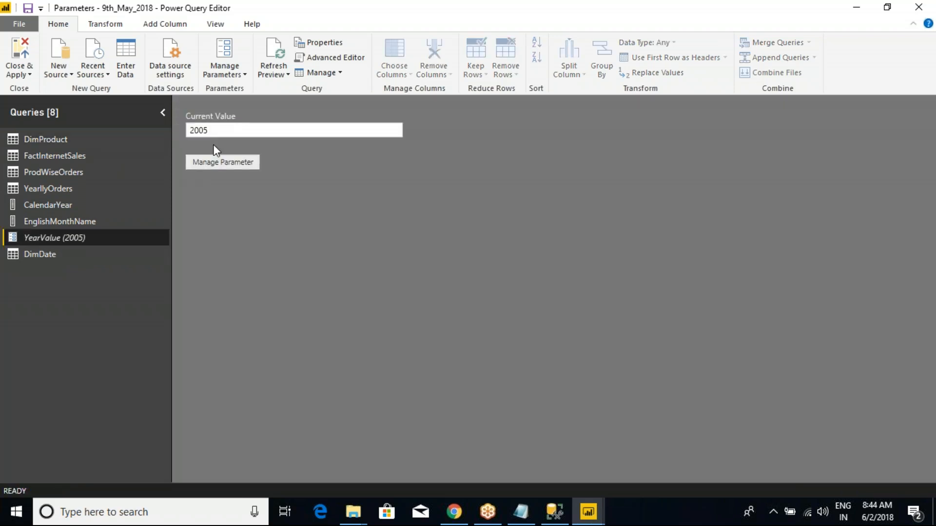
key(ctrl+2)
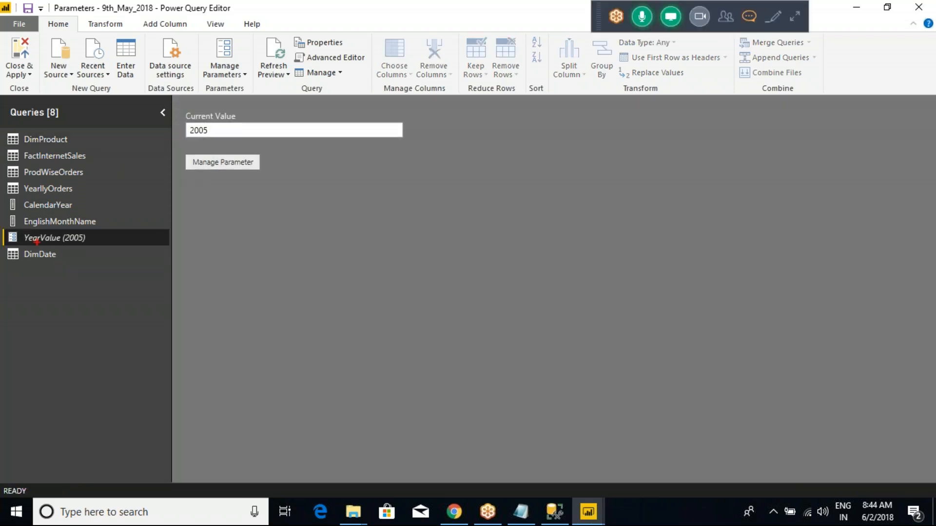
mouse_move(2, 225)
mouse_down()
mouse_move(76, 251)
mouse_move(148, 241)
mouse_move(114, 305)
mouse_up()
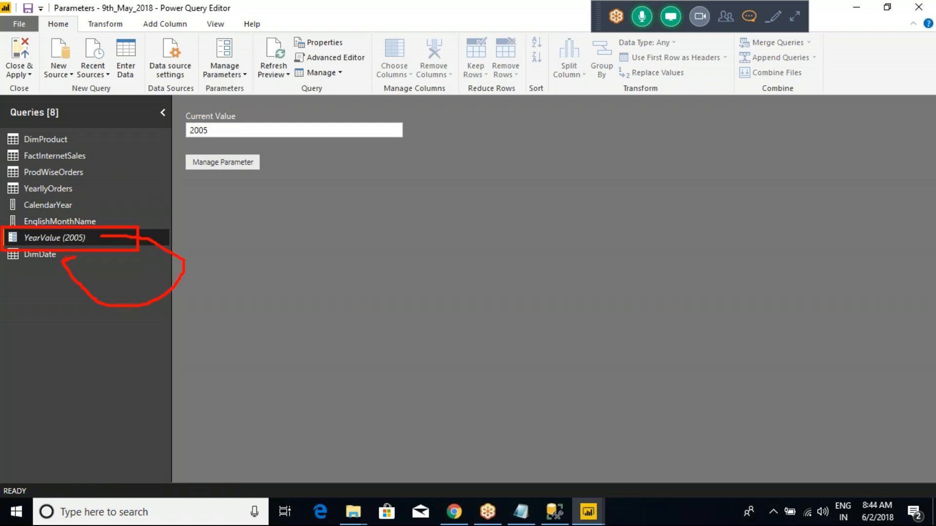
key(ctrl+2)
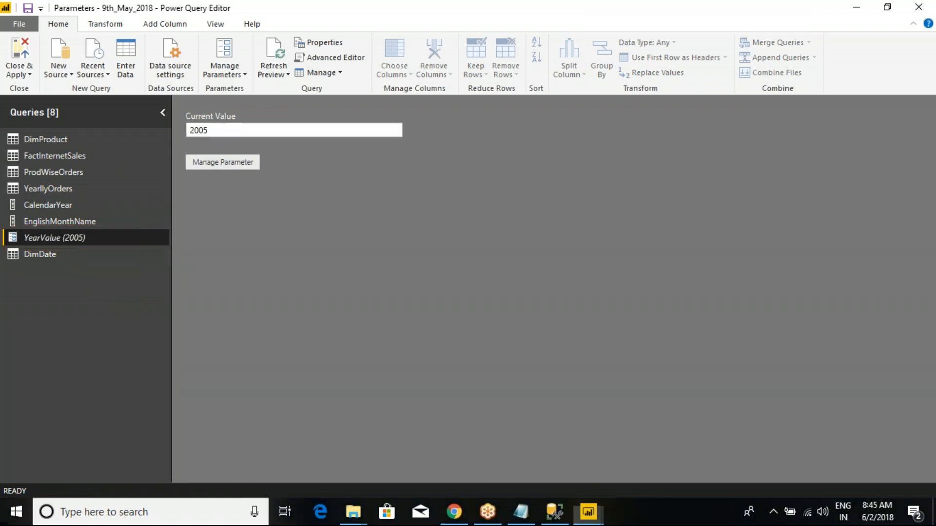
- Demonstrate an equals filter on DimDate's CalendarYear using the YearValue parameter, and cancel the filter
click(30, 255)
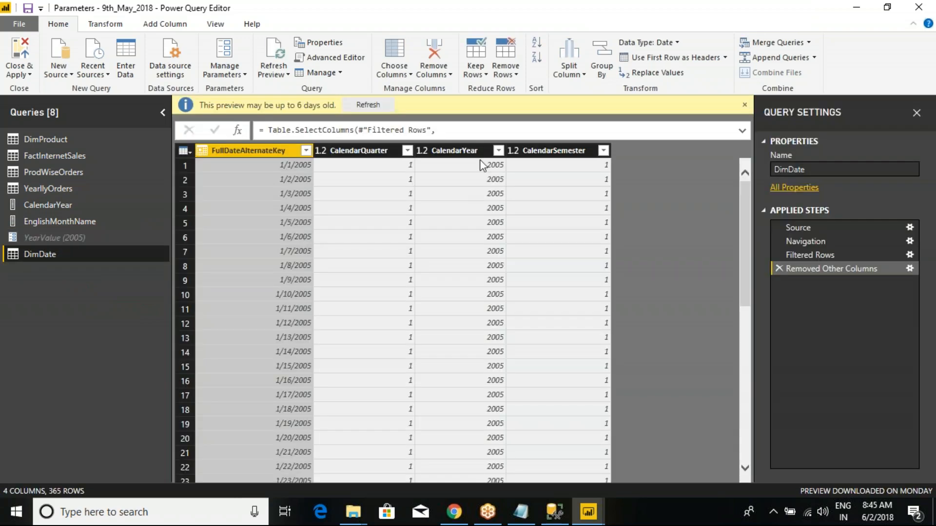
click(498, 151)
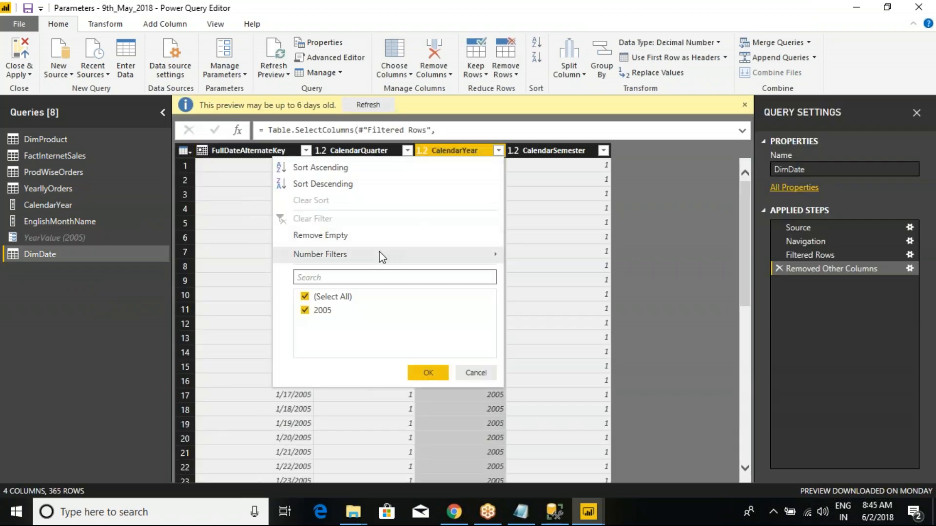
mouse_move(379, 252)
click(530, 259)
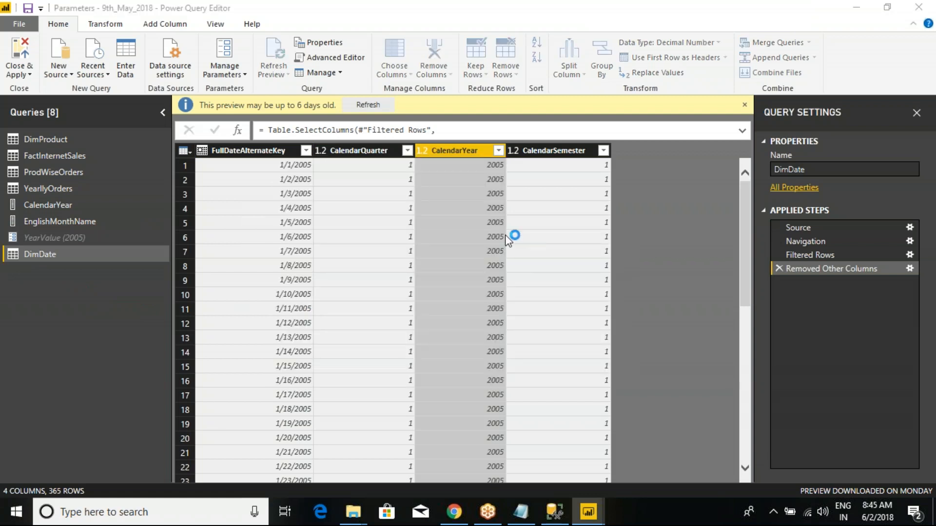
click(390, 241)
click(404, 271)
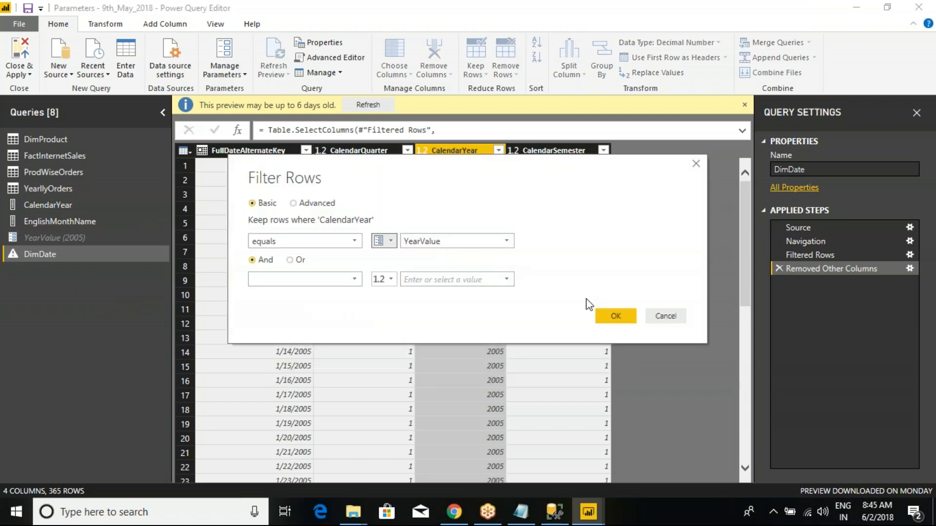
click(666, 315)
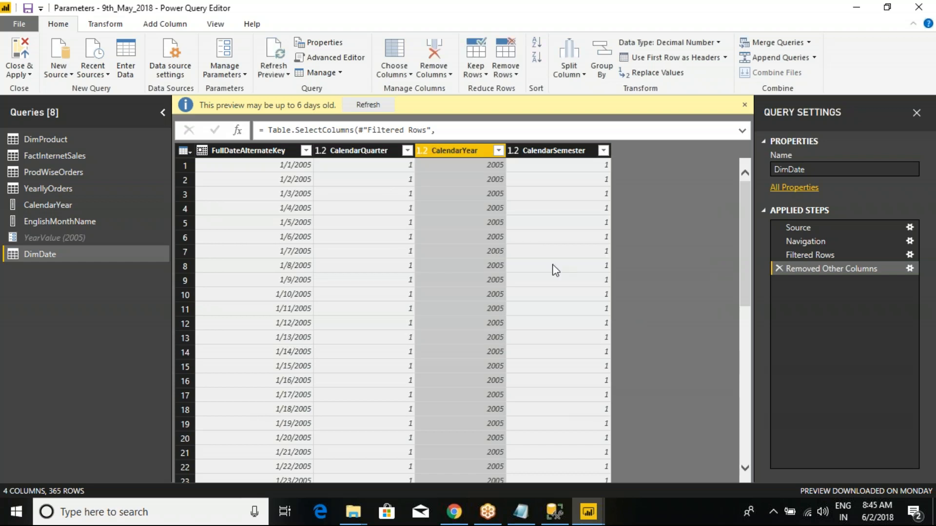
- Review the column filter and template points about parameters in the Class Notes in Notepad, and return to Power Query Editor
click(520, 512)
drag(44, 221, 500, 220)
click(500, 221)
drag(92, 244, 473, 246)
click(473, 246)
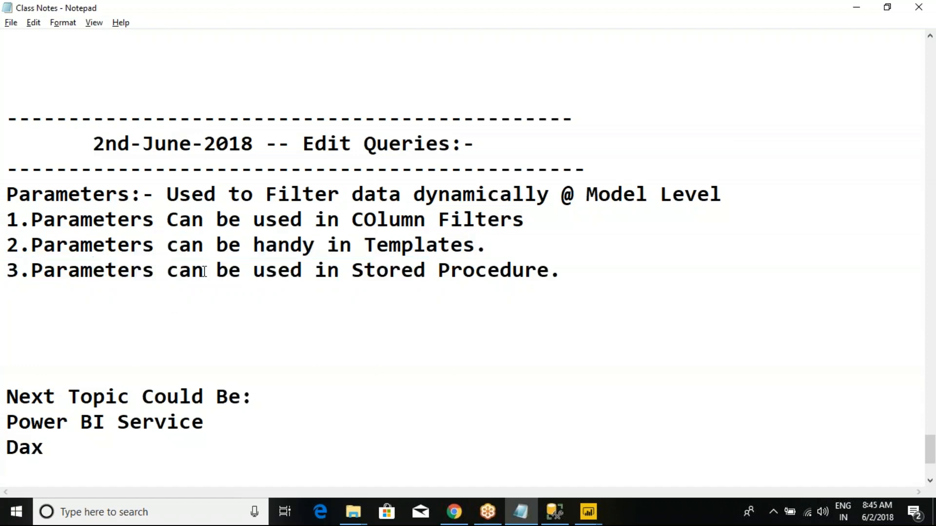
key(alt+Tab)
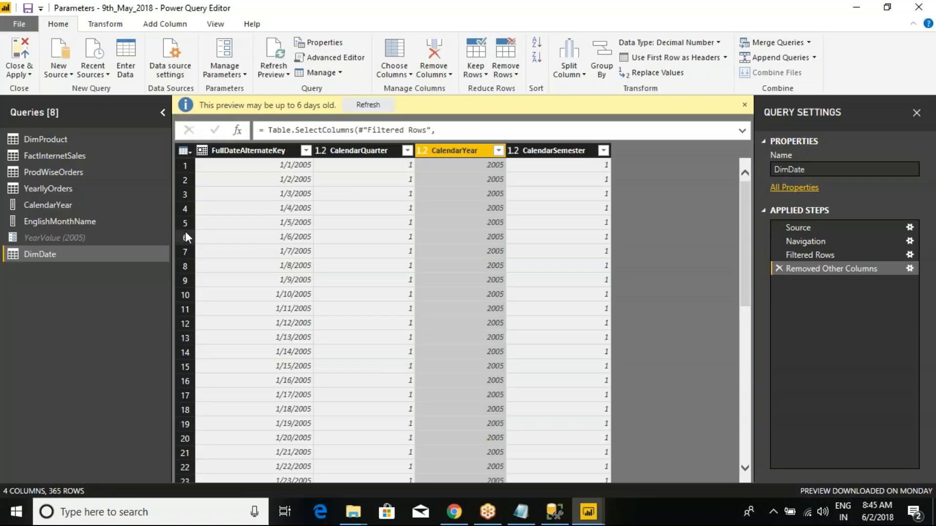
- Show the YearllyOrders query and mark its stored procedure call and link to YearValue with temporary screen annotations
key(ctrl+2)
key(Escape)
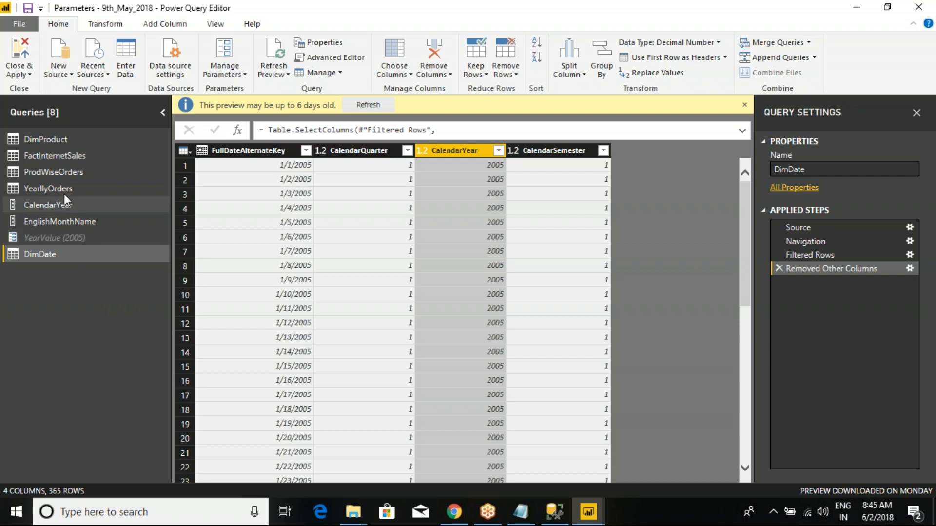
click(51, 189)
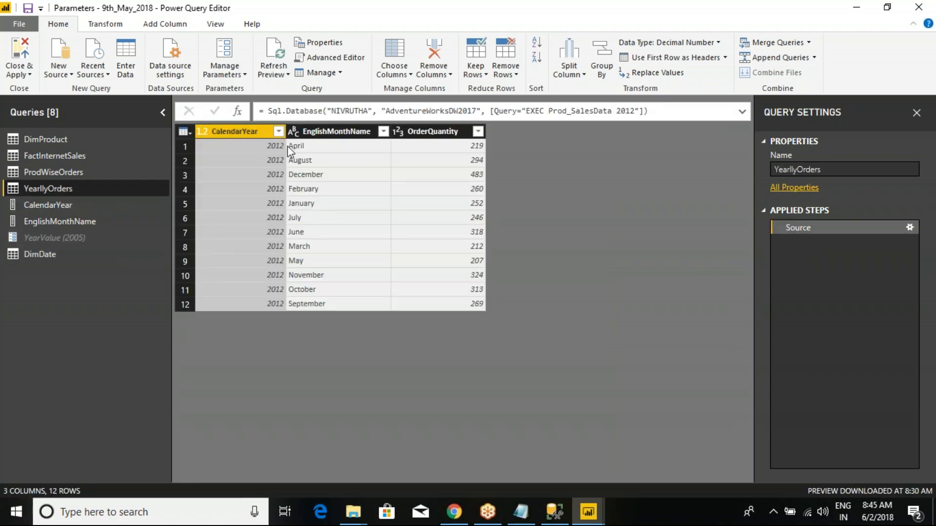
key(ctrl+2)
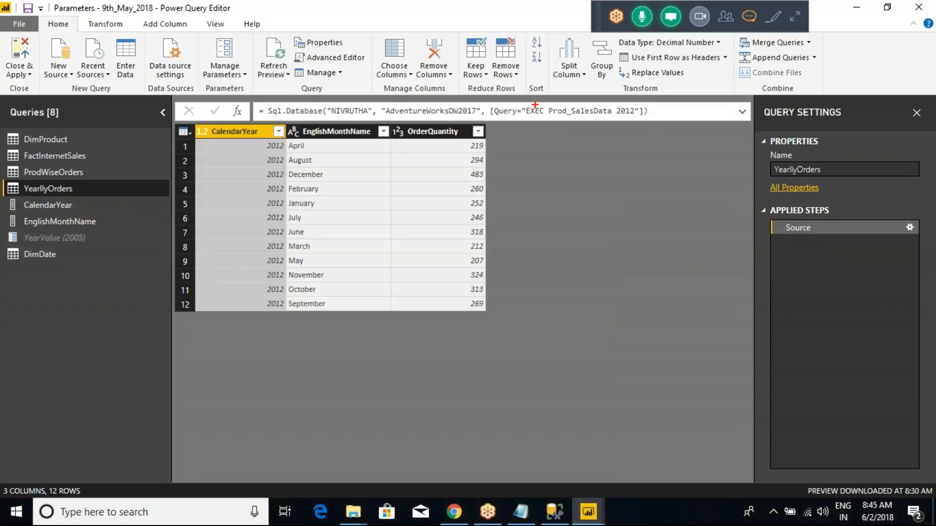
mouse_move(486, 94)
mouse_down()
mouse_move(627, 127)
mouse_move(673, 129)
mouse_move(712, 104)
mouse_up()
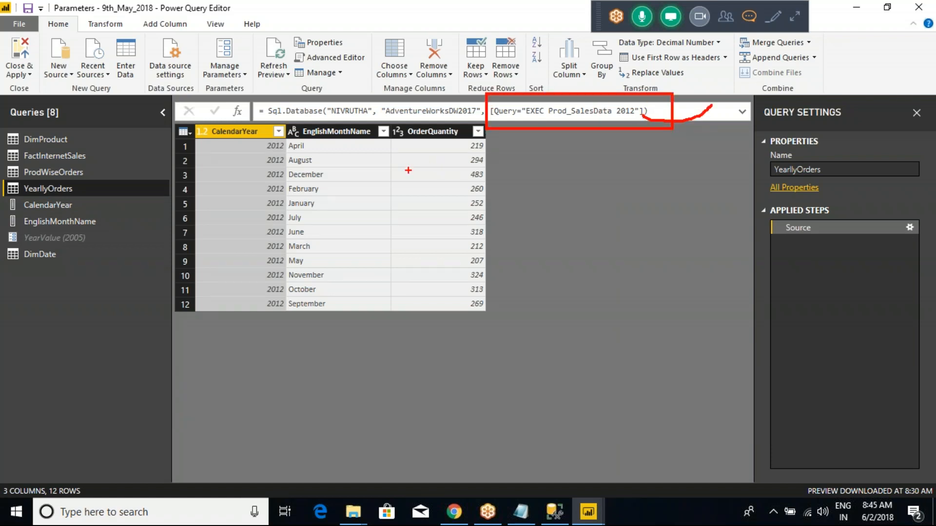
drag(612, 99, 644, 126)
mouse_move(76, 237)
mouse_down()
mouse_move(366, 347)
mouse_move(550, 228)
mouse_move(609, 130)
mouse_move(595, 138)
mouse_move(633, 147)
mouse_up()
key(Escape)
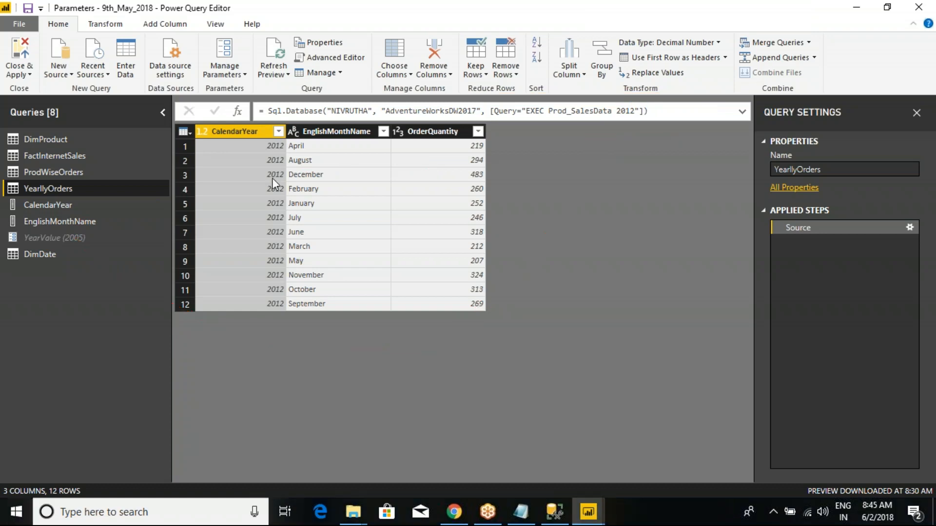
- Inspect the YearllyOrders query code in the Advanced Editor and close it without changes
right_click(52, 189)
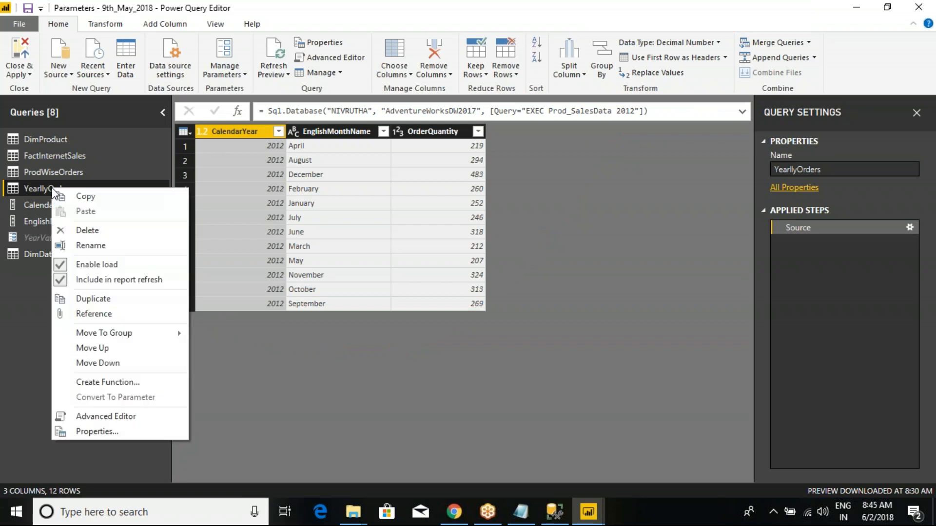
click(98, 416)
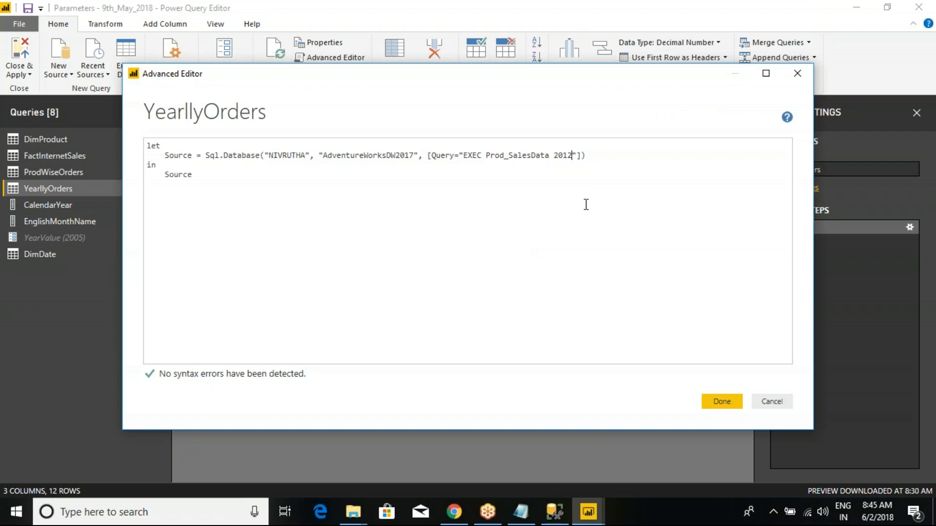
key(Escape)
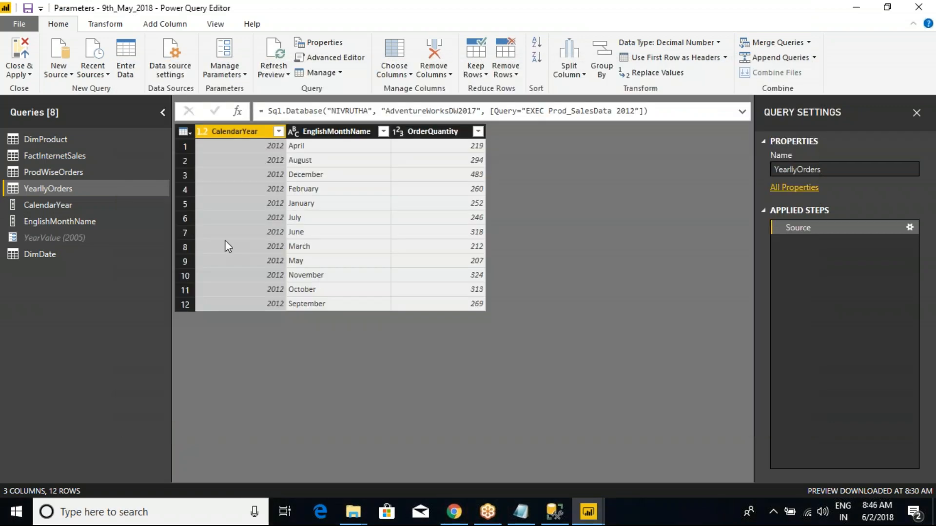
- Review the YearValue parameter's name and settings in the Parameters dialog, and cancel it
click(66, 238)
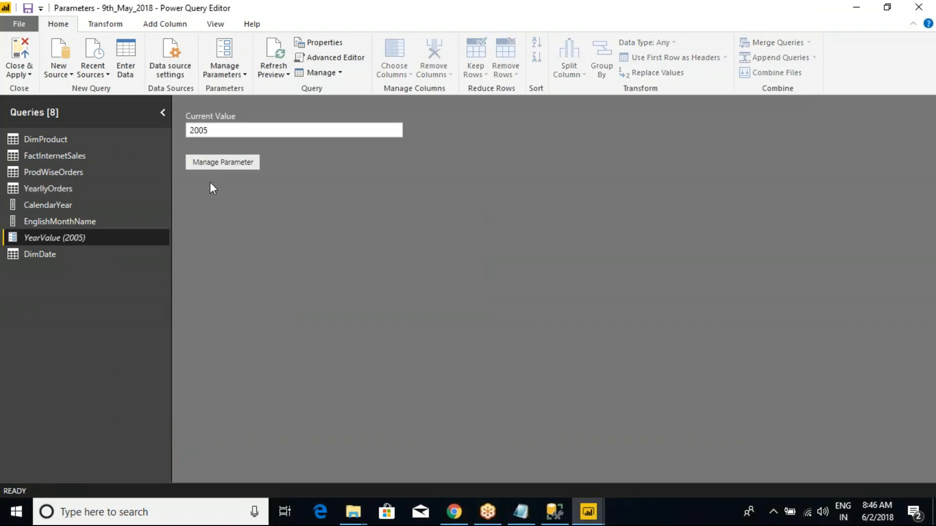
click(244, 75)
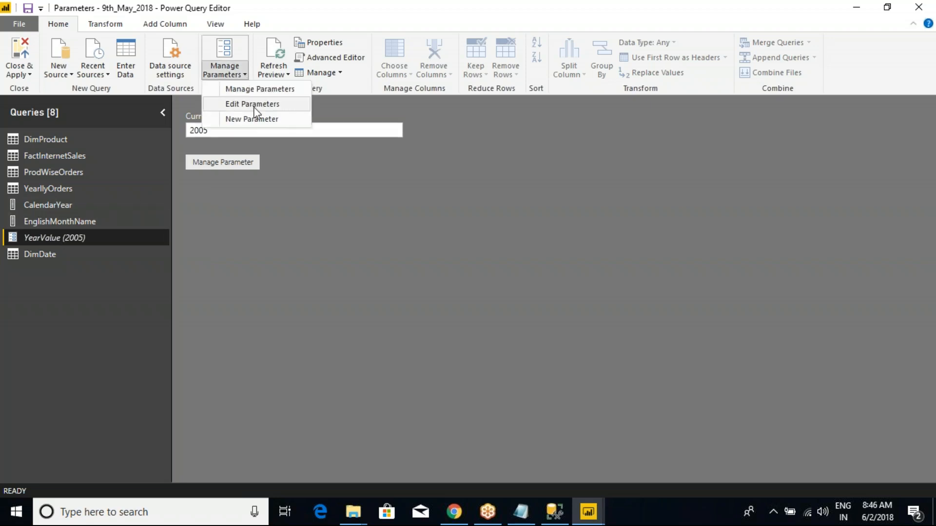
click(254, 91)
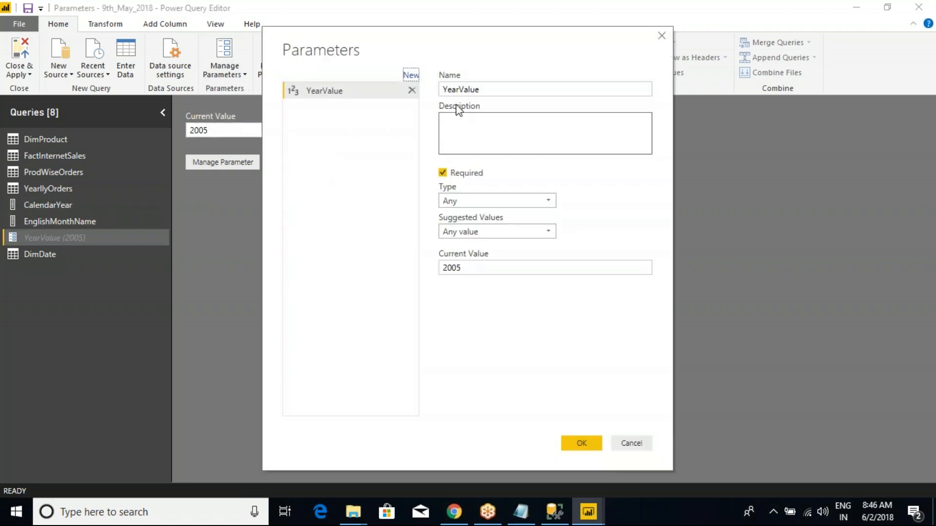
drag(483, 89, 415, 98)
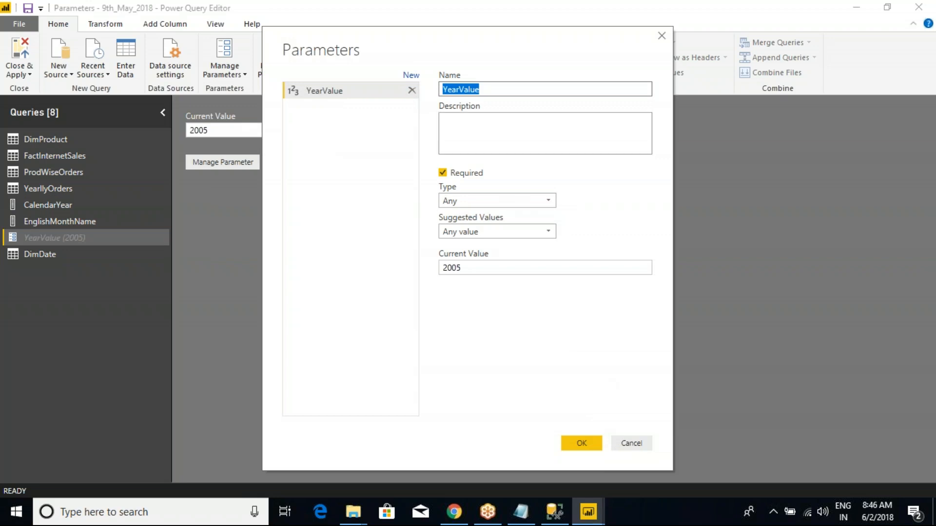
click(619, 443)
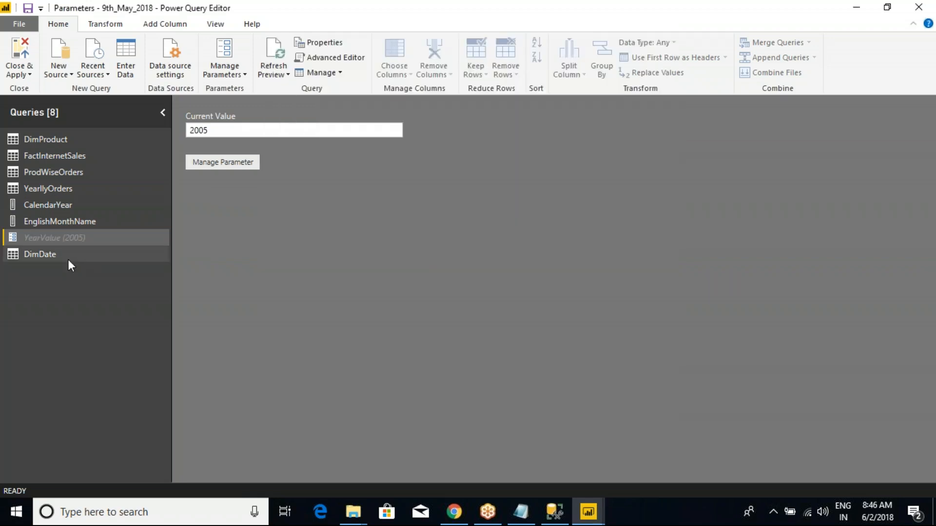
- Try replacing the fixed year in the YearllyOrders source code with the parameter, as Query="EXEC Prod_SalesData"&YearValue
click(54, 189)
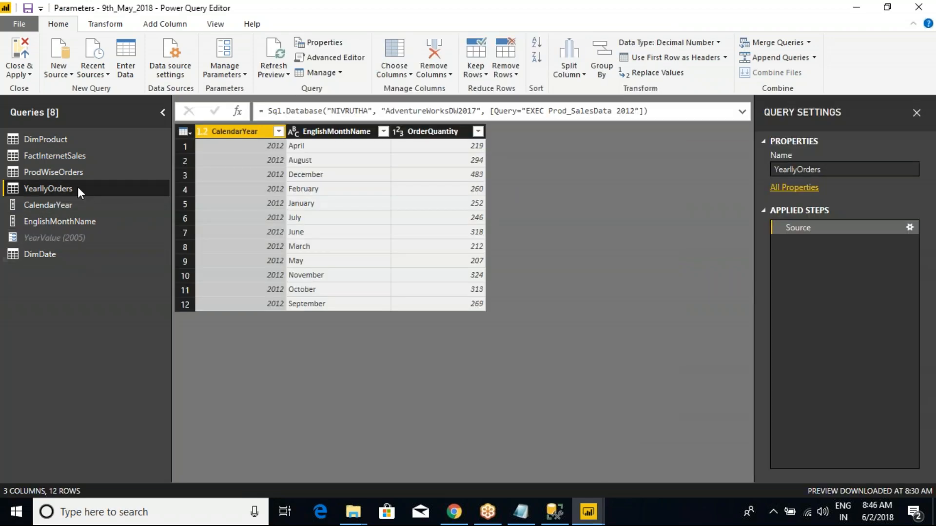
right_click(52, 186)
click(106, 414)
click(550, 155)
click(572, 156)
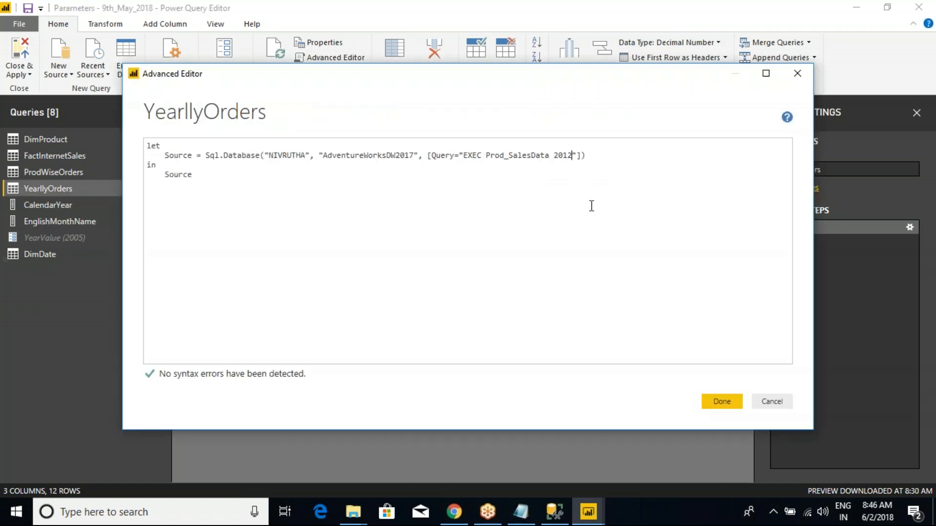
key(BackSpace)
key(BackSpace)
key(BackSpace)
key(BackSpace)
key(BackSpace)
text(&YearValue)
click(721, 402)
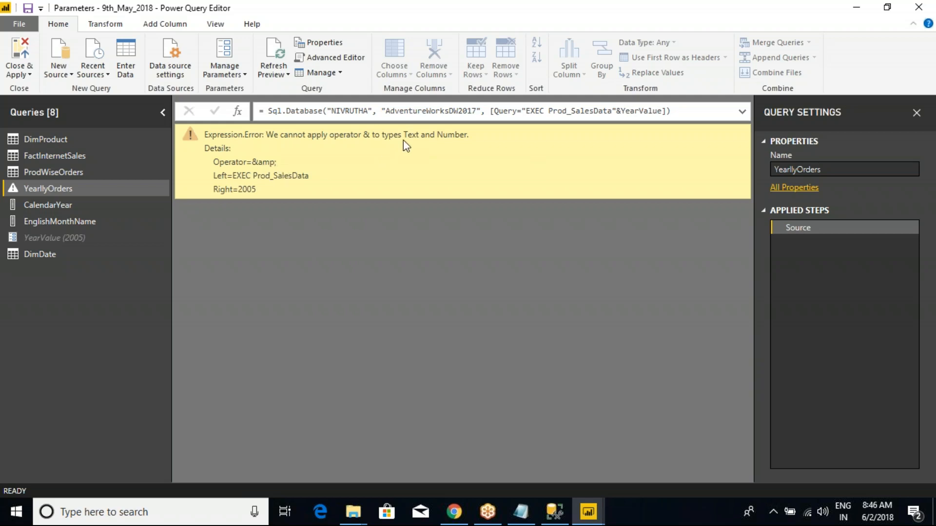
- Try the YearllyOrders formula without the & operator between the stored procedure text and YearValue
drag(405, 136, 462, 137)
click(461, 137)
click(622, 112)
key(BackSpace)
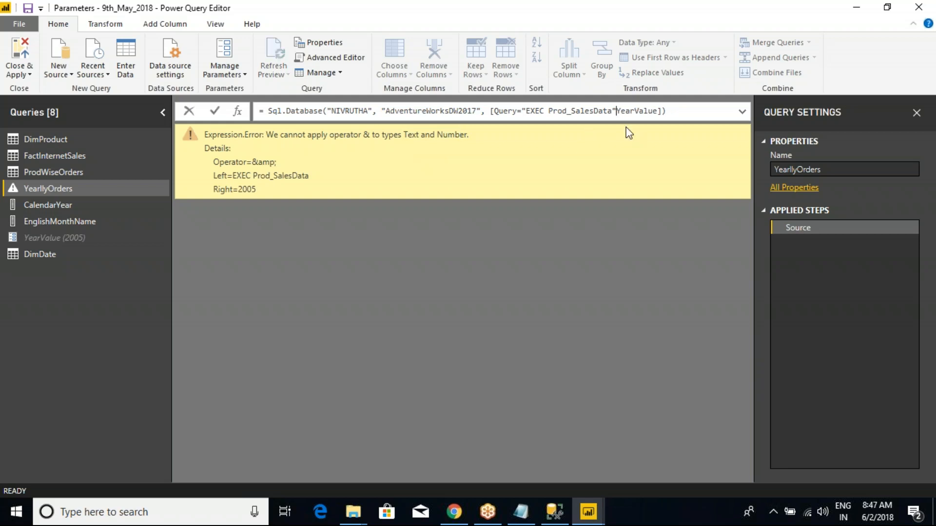
key(Return)
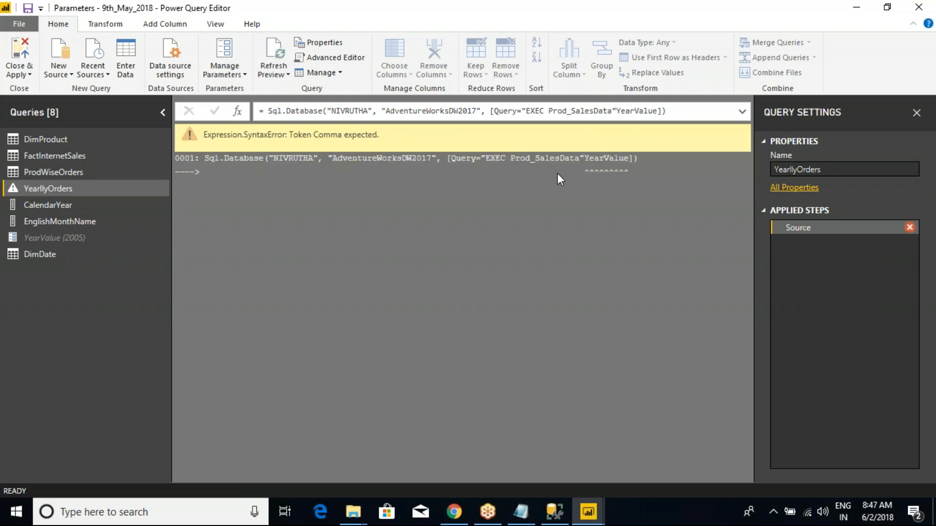
click(659, 111)
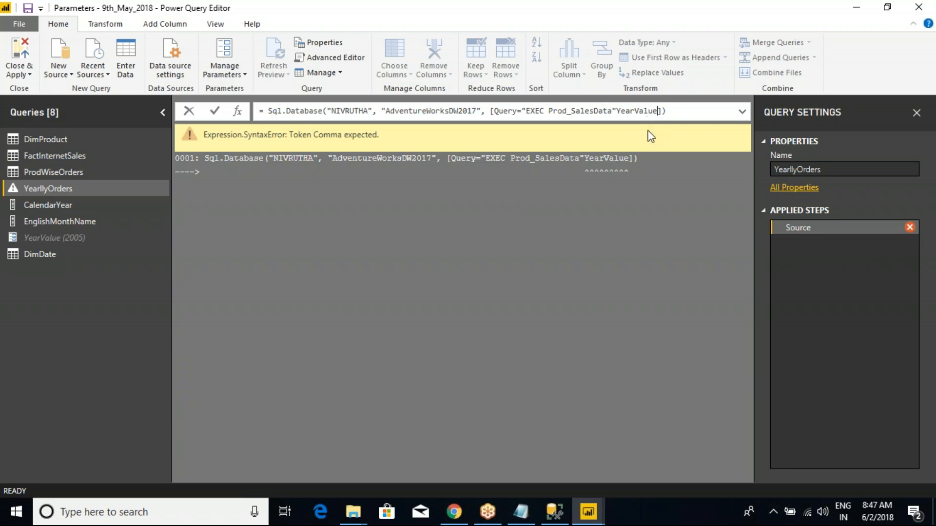
key(Return)
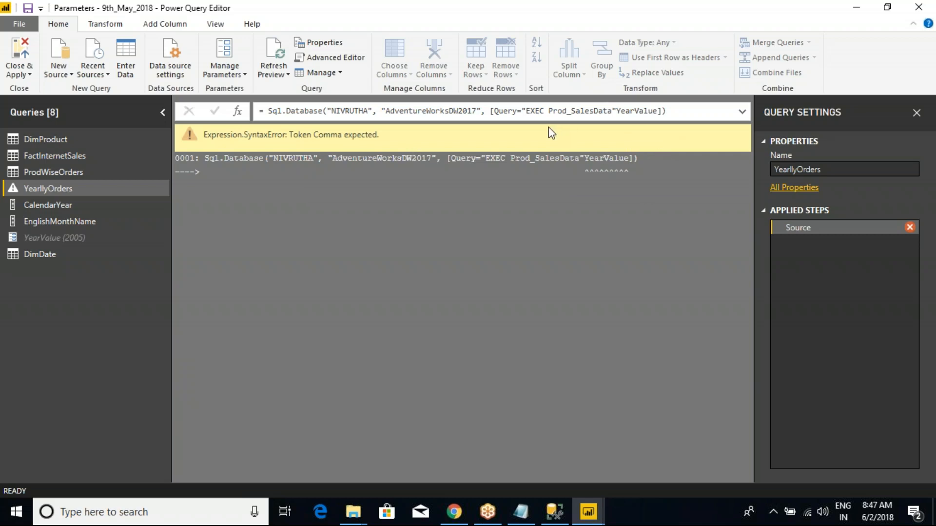
- Restore the fixed-year call in the YearllyOrders formula as "EXEC Prod_SalesData 2012"
click(656, 111)
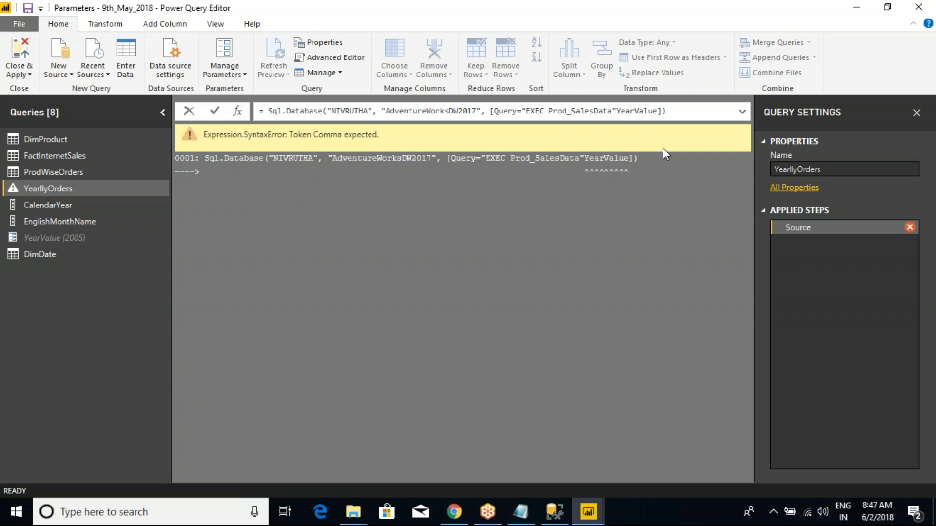
key(BackSpace)
key(BackSpace)
key(BackSpace)
key(BackSpace)
key(BackSpace)
key(BackSpace)
key(BackSpace)
key(BackSpace)
key(BackSpace)
key(Left)
text(2012)
key(Return)
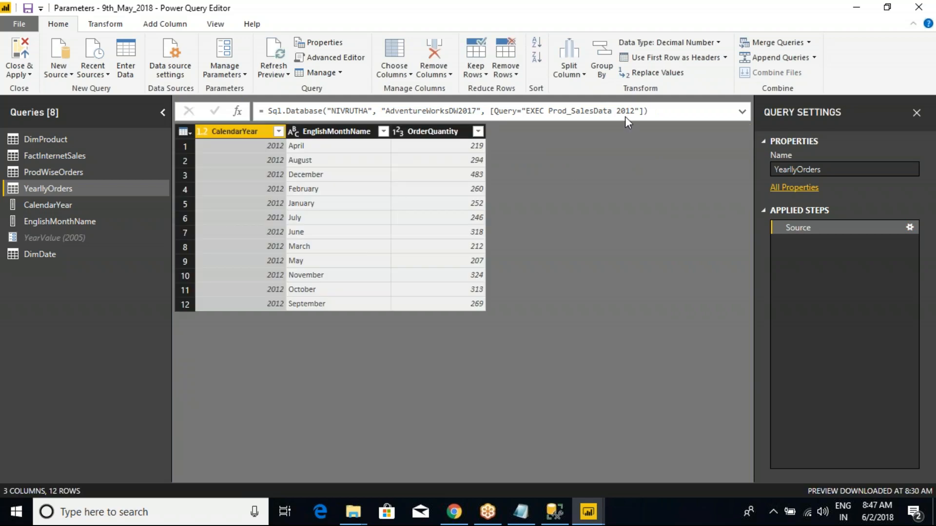
- Change the year in the YearllyOrders stored procedure call to 2011 and permit the native database query to run
click(625, 116)
key(BackSpace)
key(BackSpace)
text(1)
key(Return)
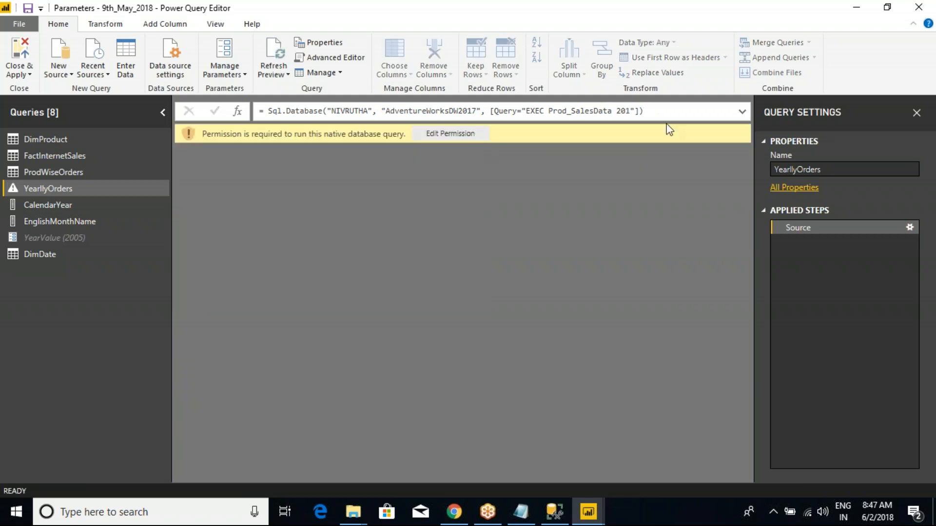
click(629, 113)
text(1)
key(Return)
click(450, 134)
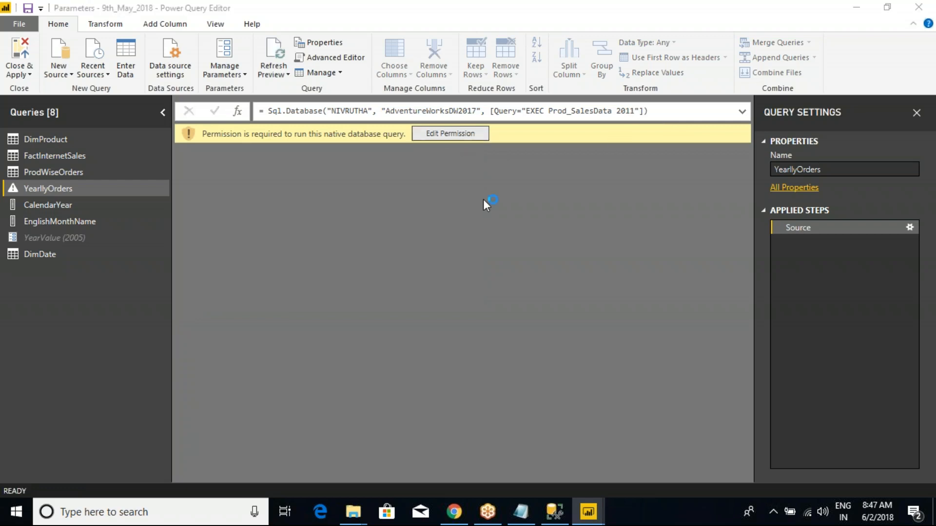
click(560, 394)
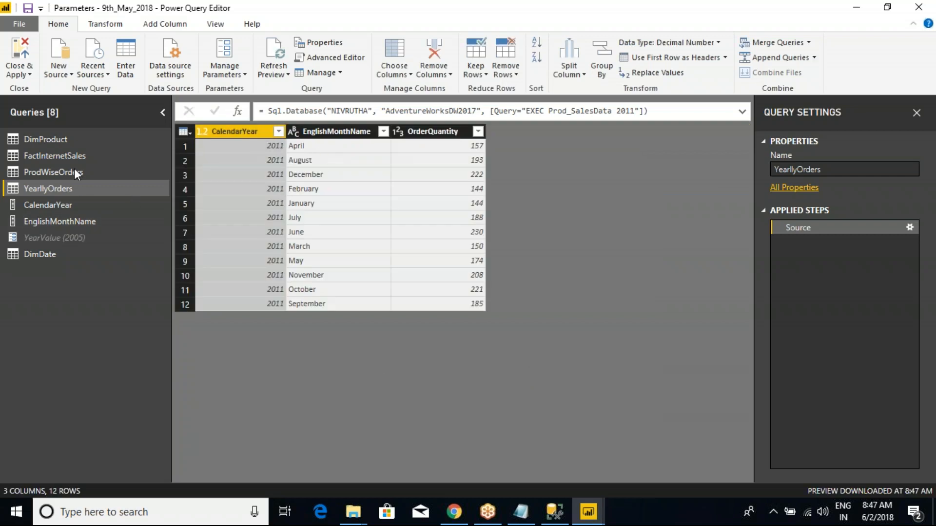
right_click(54, 188)
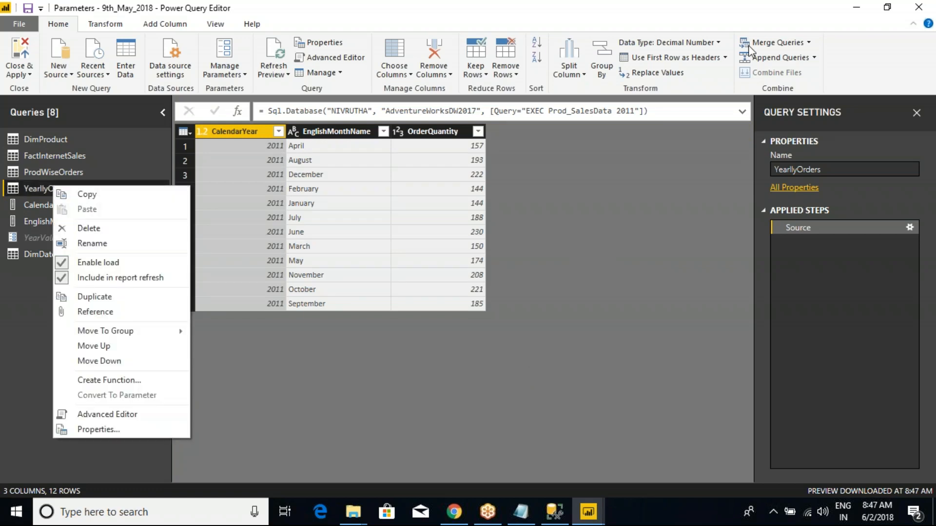
click(753, 25)
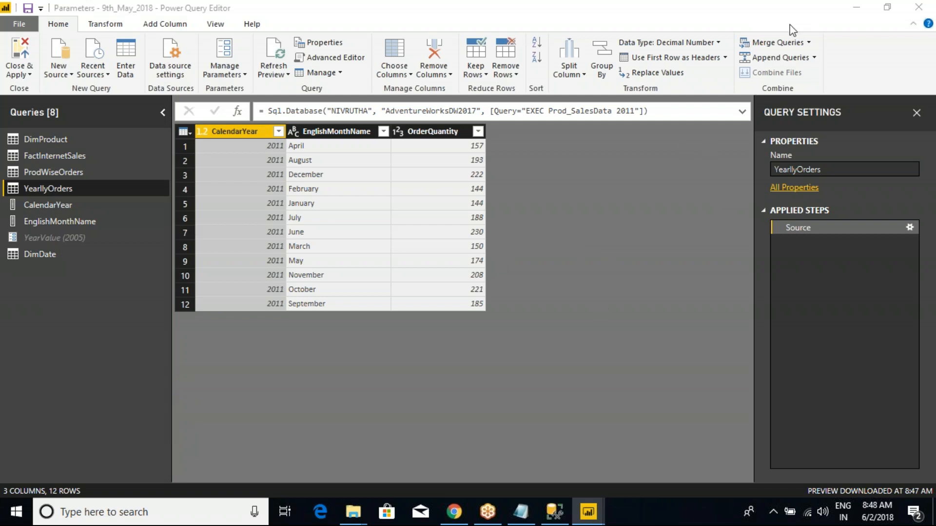
click(752, 401)
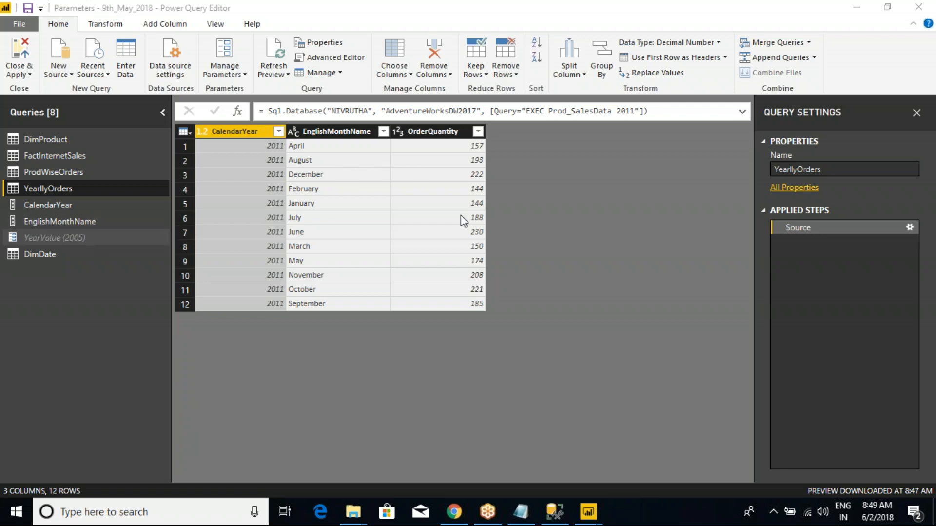
click(626, 111)
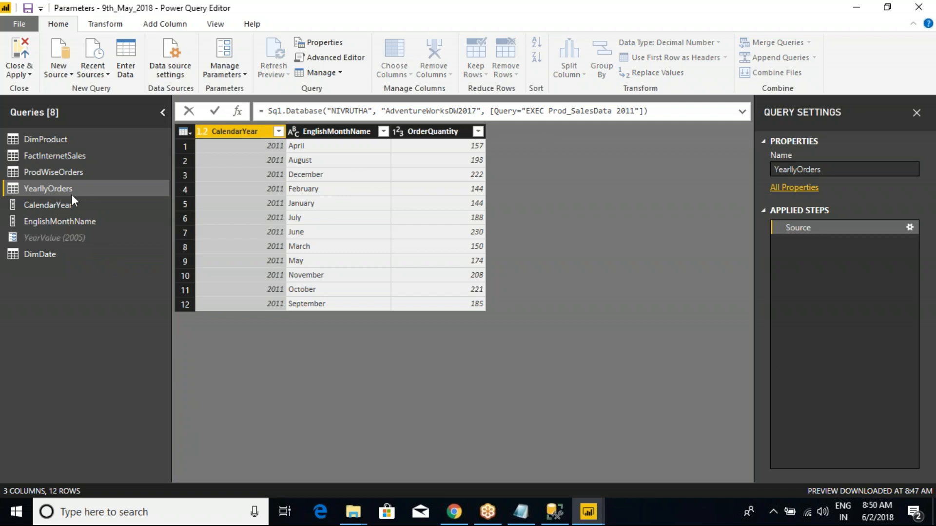
click(53, 190)
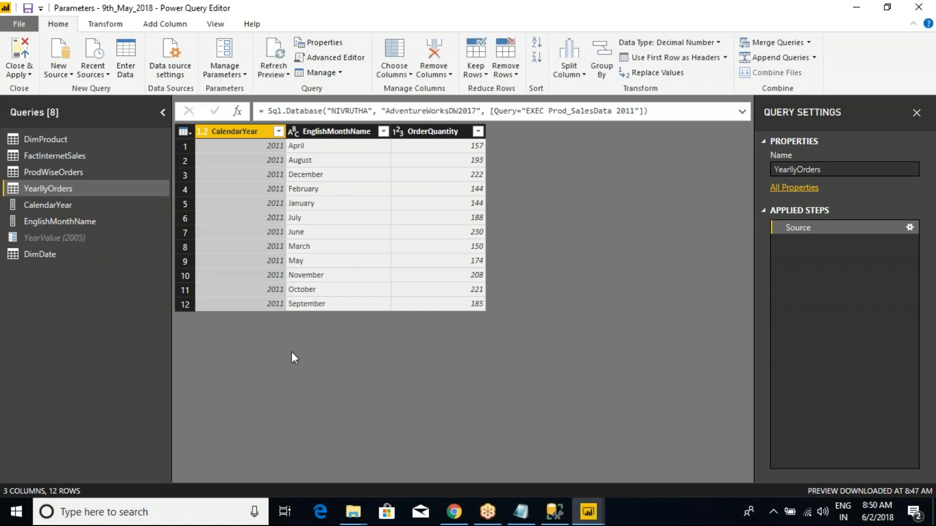
- Create a function without parameters named ProvideYearValues from the YearllyOrders query and invoke it
right_click(52, 187)
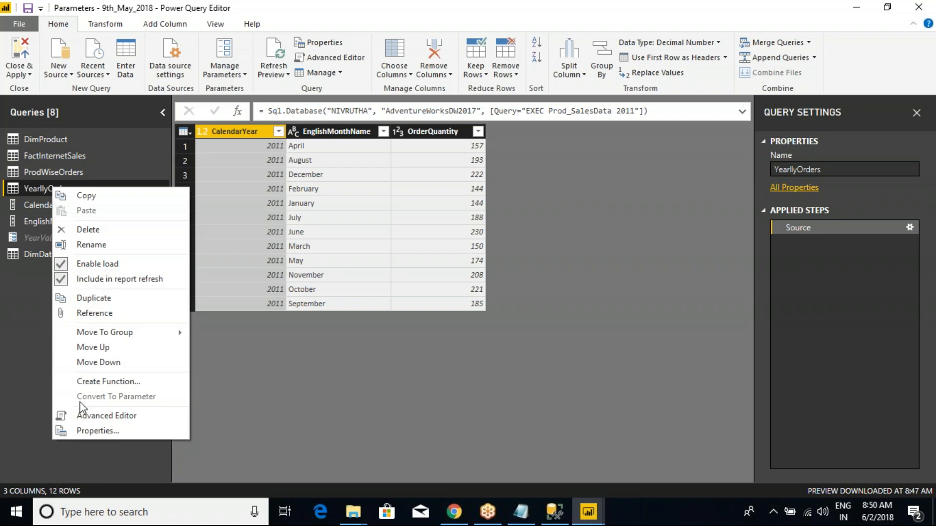
click(110, 382)
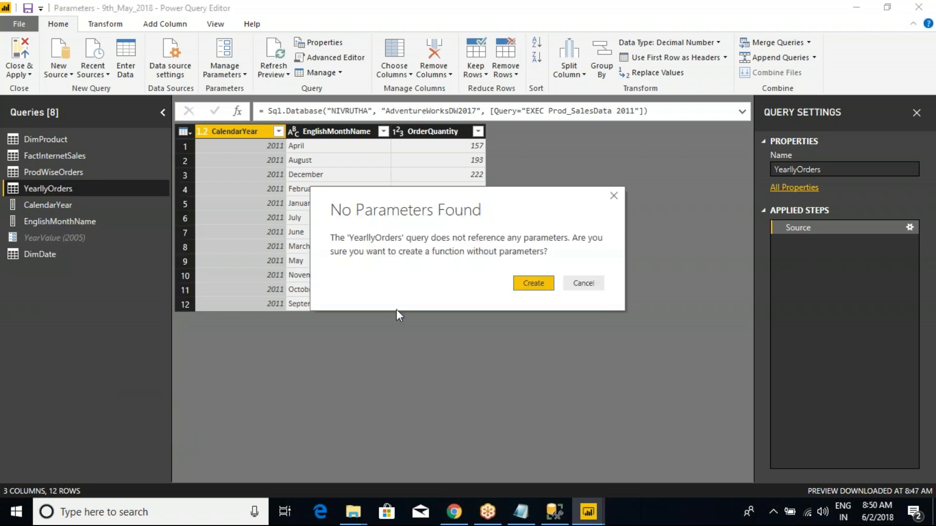
click(524, 284)
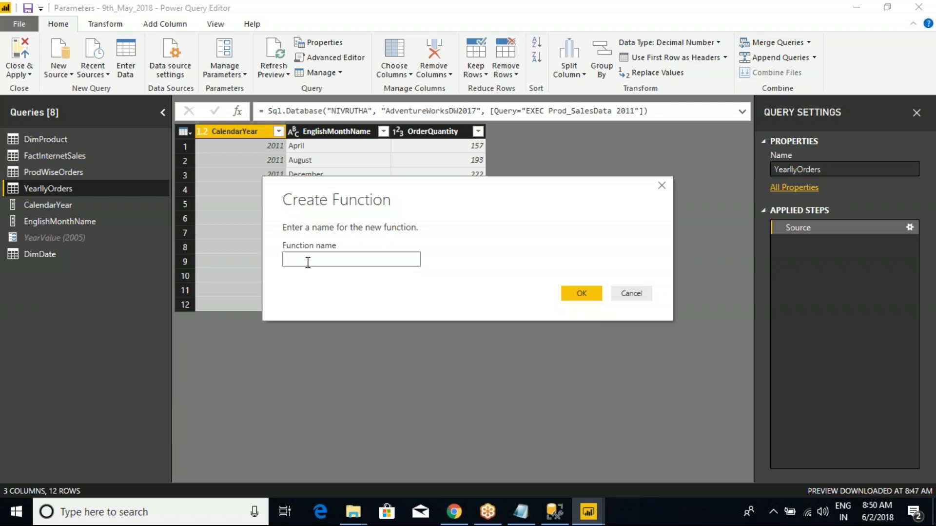
text(ProvideYearValues)
click(579, 293)
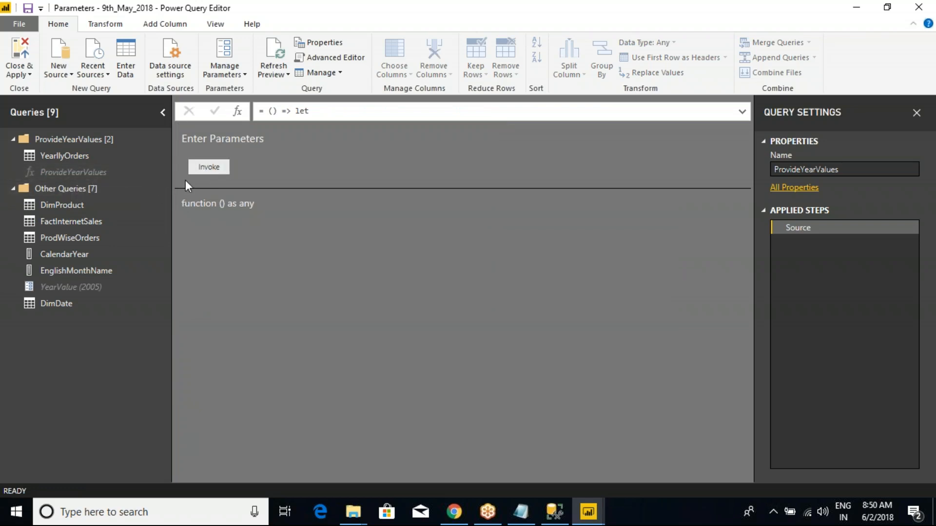
click(208, 167)
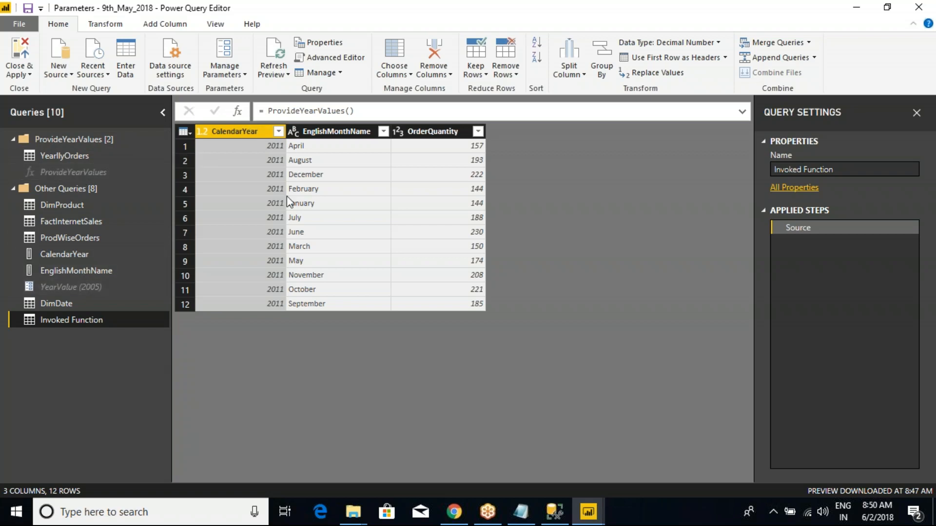
- Remove the year 2011 from the Prod_SalesData call in the YearllyOrders query's advanced editor code and apply the edit
click(75, 288)
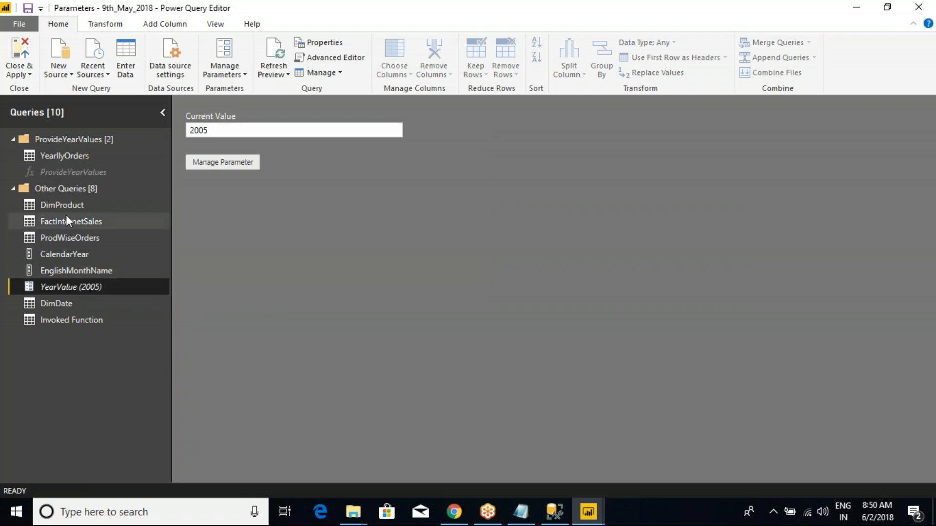
click(66, 157)
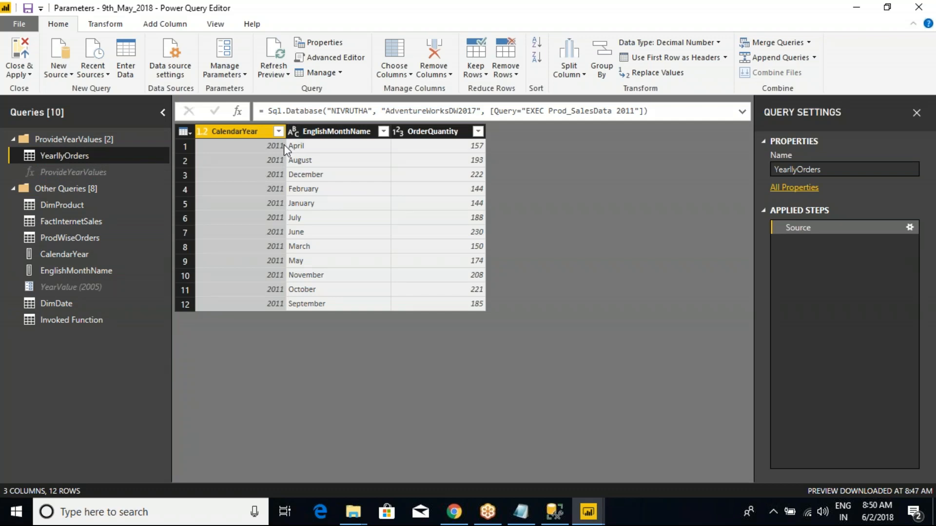
right_click(72, 159)
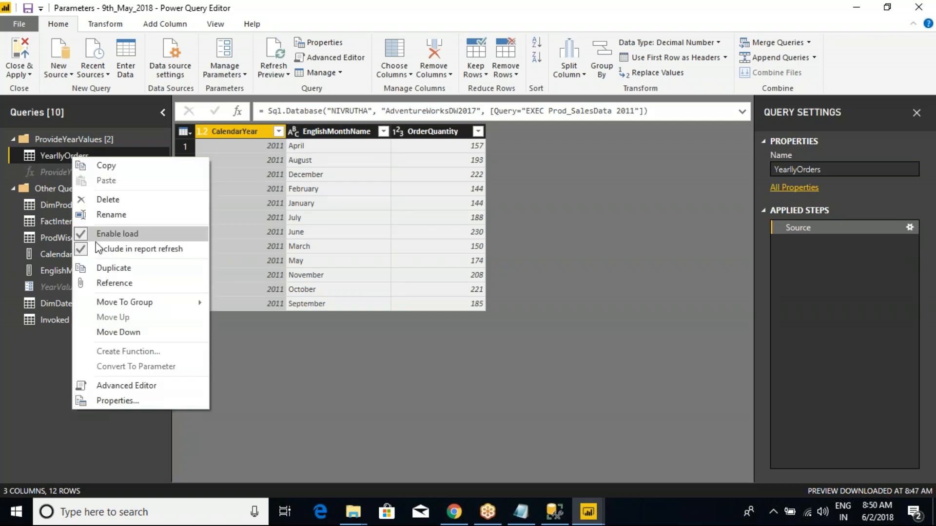
click(117, 387)
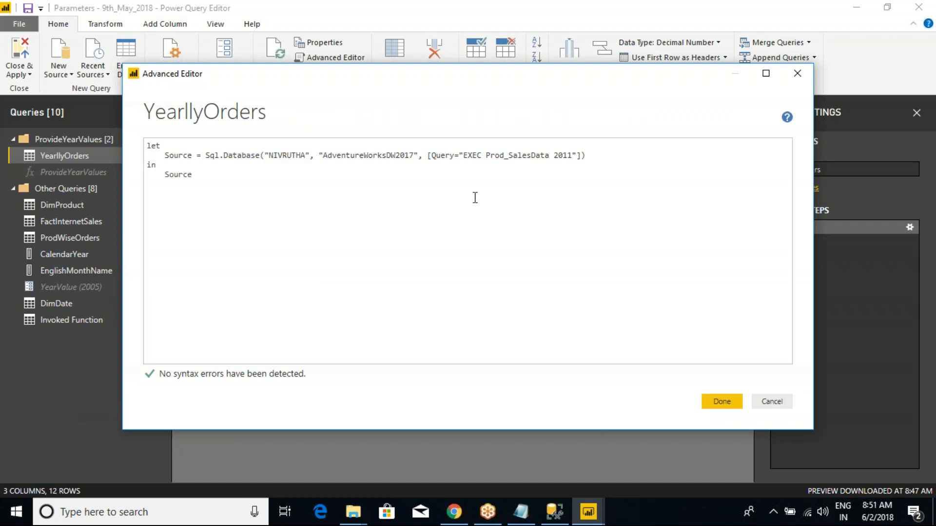
mouse_move(466, 103)
mouse_down()
mouse_move(396, 129)
mouse_move(502, 119)
mouse_move(518, 108)
mouse_move(451, 97)
mouse_up()
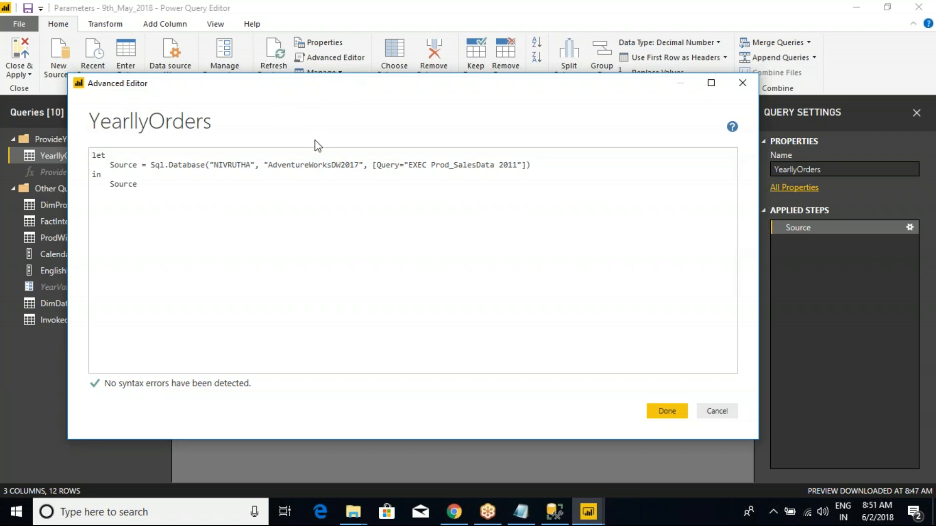
click(517, 166)
key(BackSpace)
key(BackSpace)
key(BackSpace)
key(BackSpace)
key(BackSpace)
drag(268, 115, 318, 140)
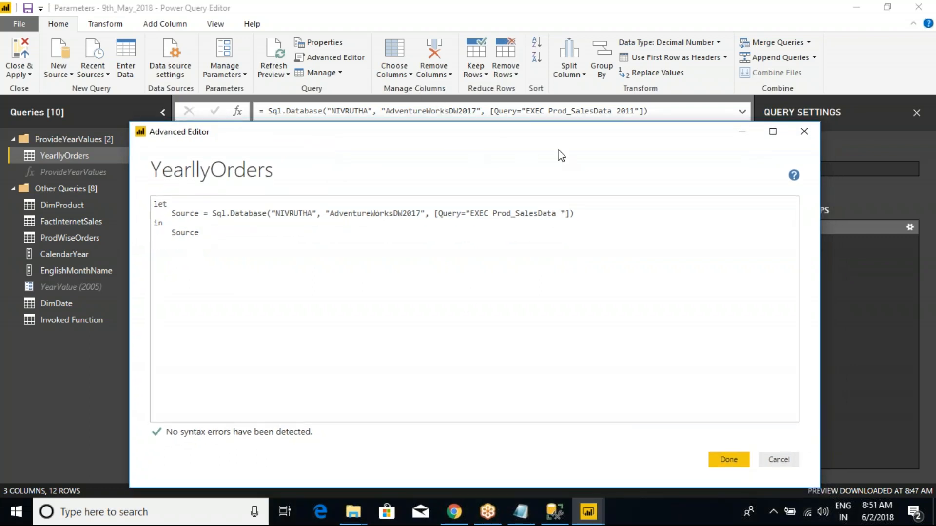
drag(595, 141, 440, 56)
click(571, 372)
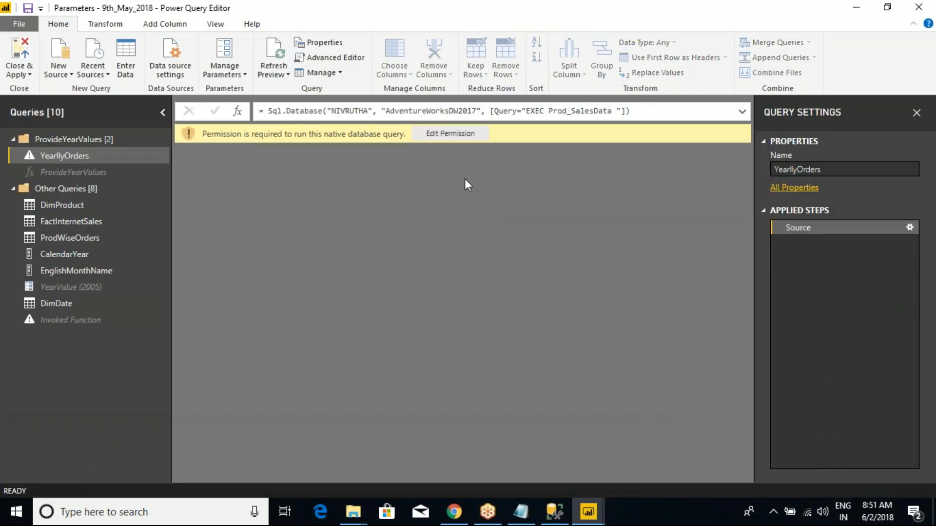
- Copy the function name ProvideYearValues and try it directly after "EXEC Prod_SalesData " in the YearllyOrders formula
click(74, 173)
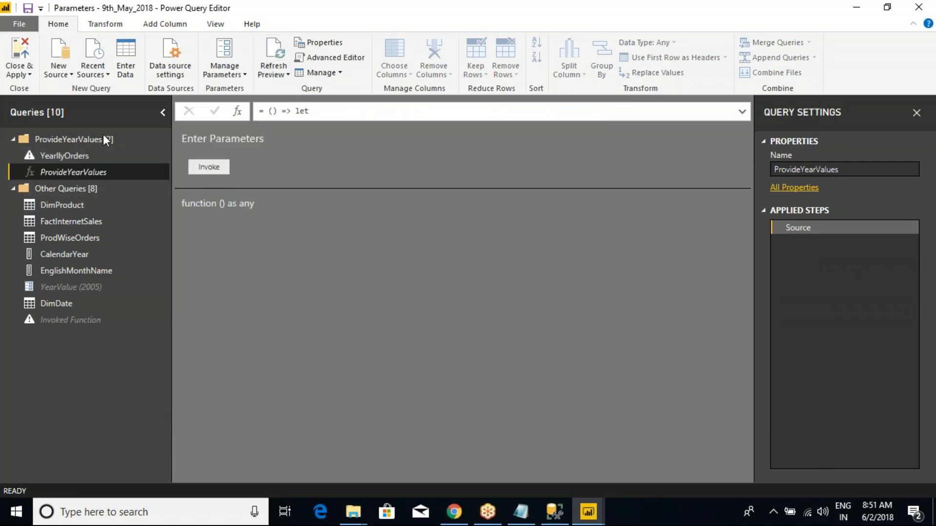
double_click(68, 174)
key(ctrl+c)
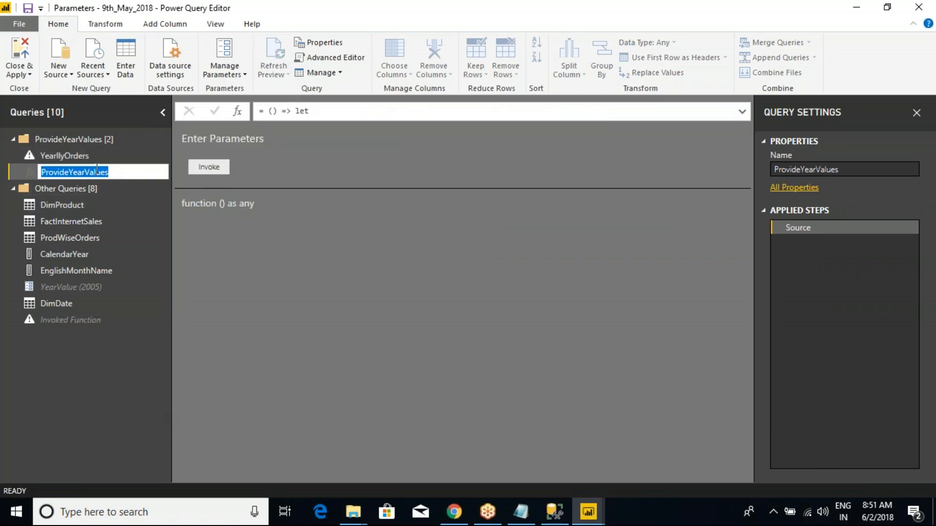
key(Return)
click(60, 156)
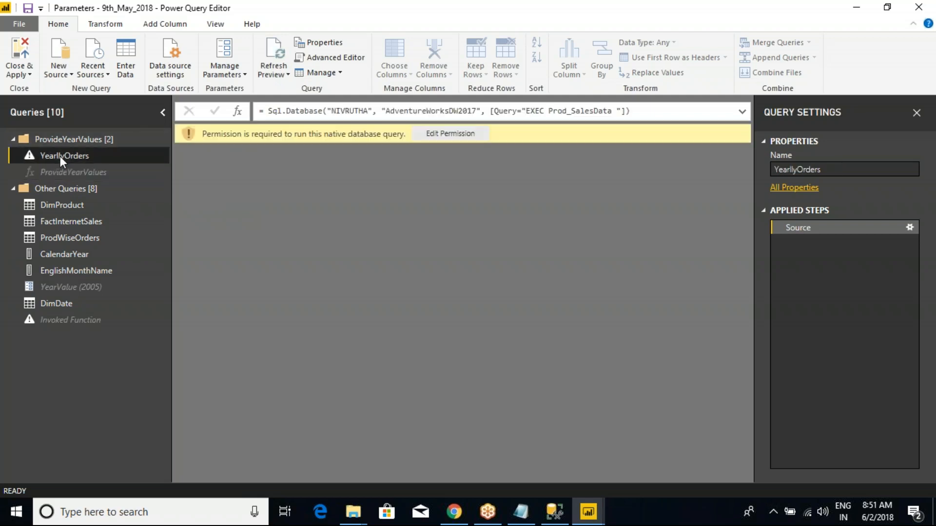
click(622, 110)
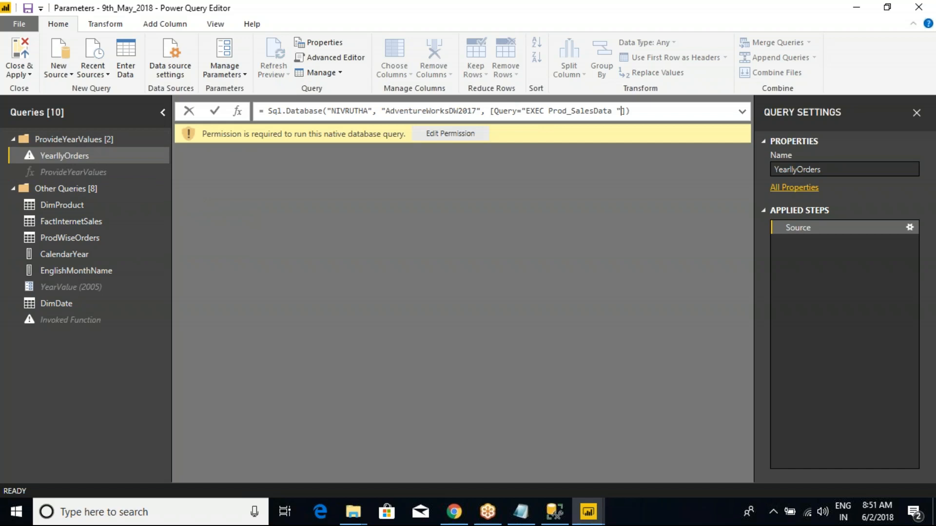
key(ctrl+v)
key(Return)
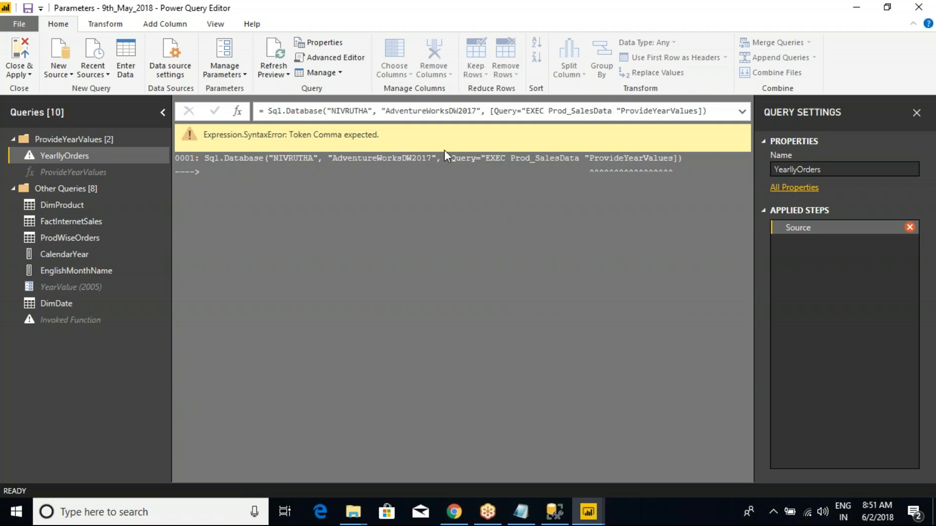
click(648, 110)
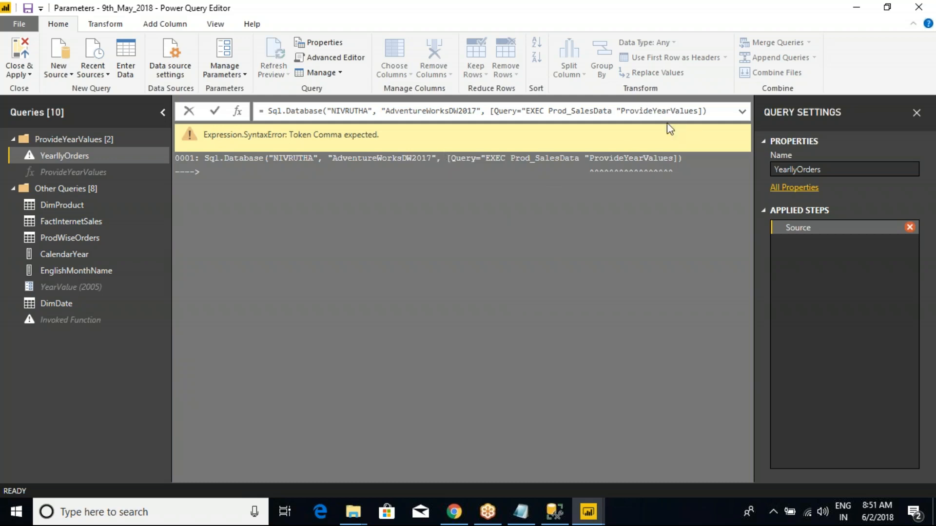
click(735, 341)
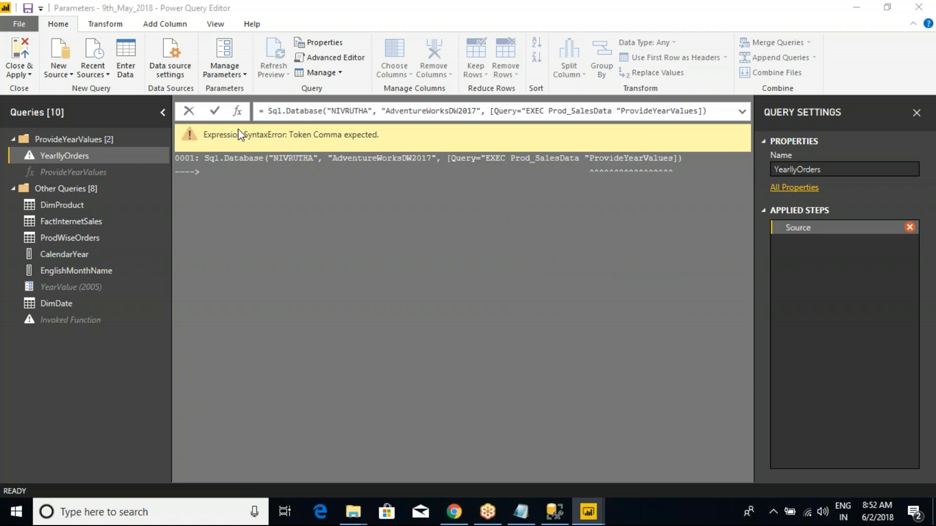
- Switch to the Class Notes in Notepad, review the listed uses of parameters, and return to the YearllyOrders formula
key(alt+Tab)
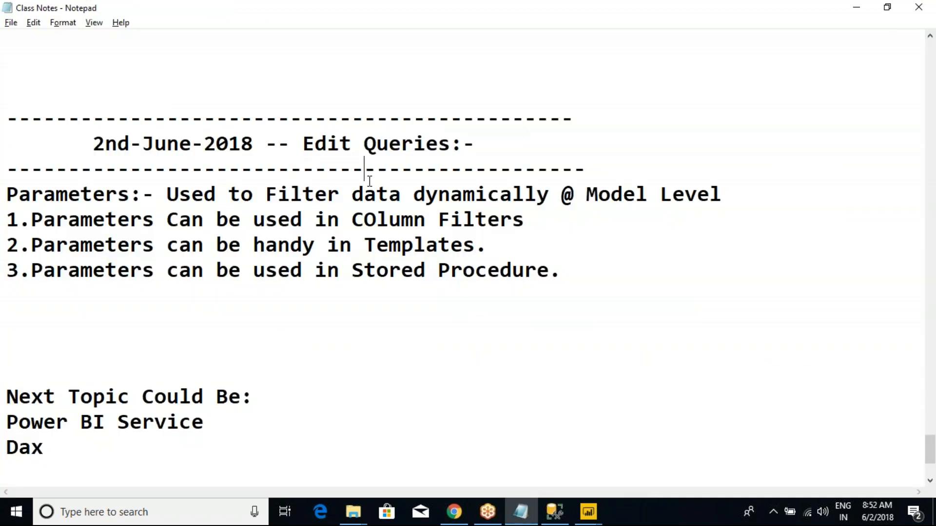
key(alt+Tab)
key(alt+Tab)
click(565, 274)
drag(526, 274, 4, 195)
click(103, 217)
key(alt+Tab)
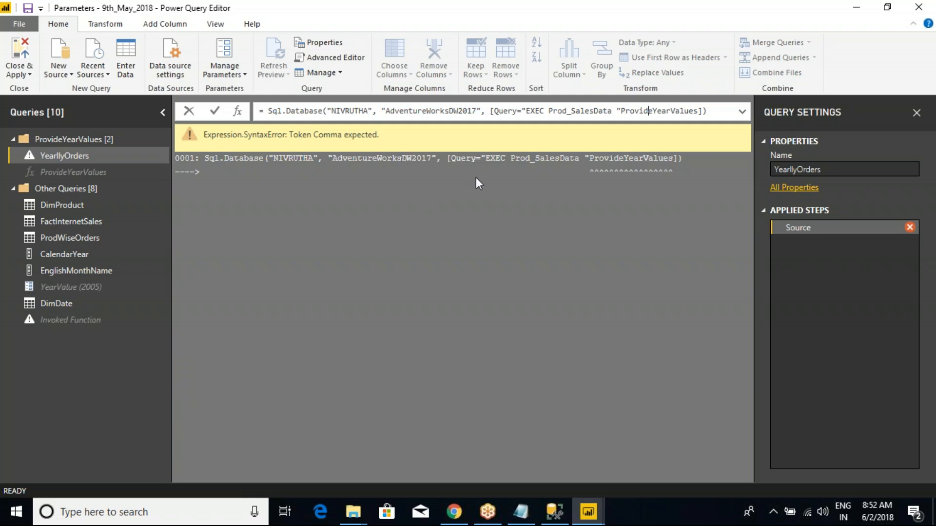
drag(621, 112, 648, 111)
click(648, 112)
- In the Notepad Class Notes, delete extra blank lines above "Next Topic Could Be:" and remove the "Dax" entry
key(alt+Tab)
click(265, 338)
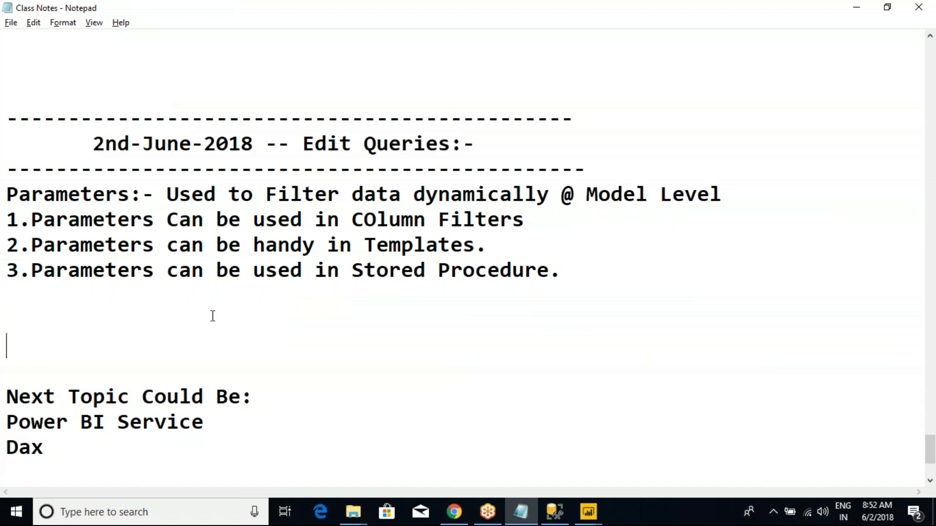
scroll(211, 315, down, 2)
key(Delete)
key(Delete)
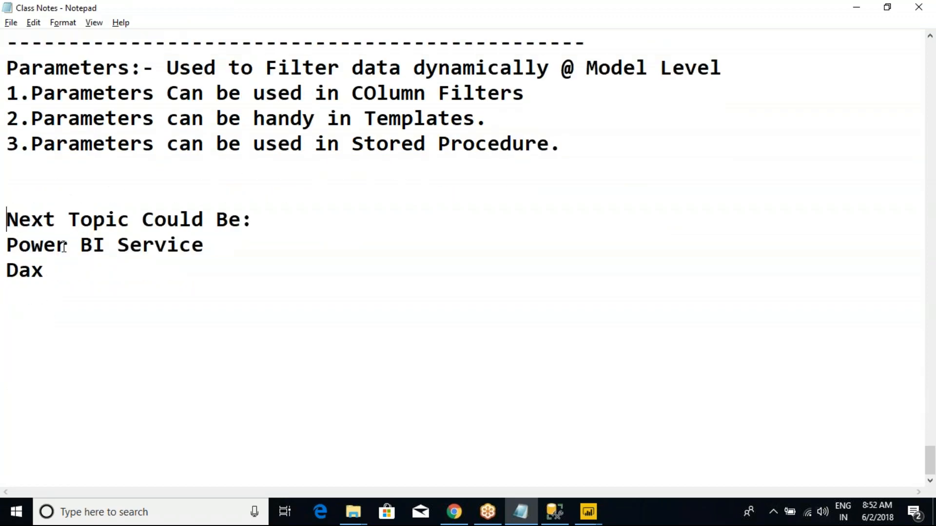
drag(53, 271, 6, 267)
key(Delete)
click(97, 200)
key(Delete)
- Switch back to Power Query Editor, save the Parameters file with its pending query changes applied, and dismiss the resulting dialog
key(alt+Tab)
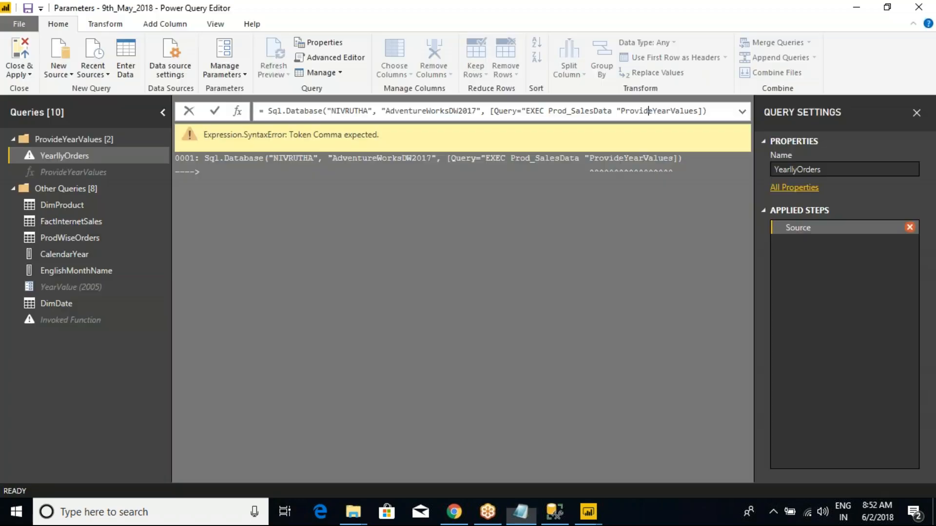
key(alt+Tab)
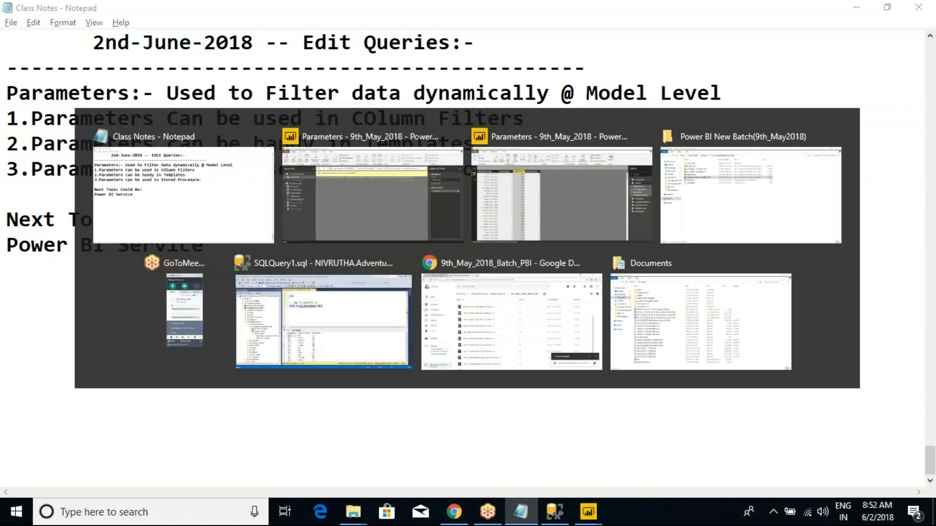
click(29, 9)
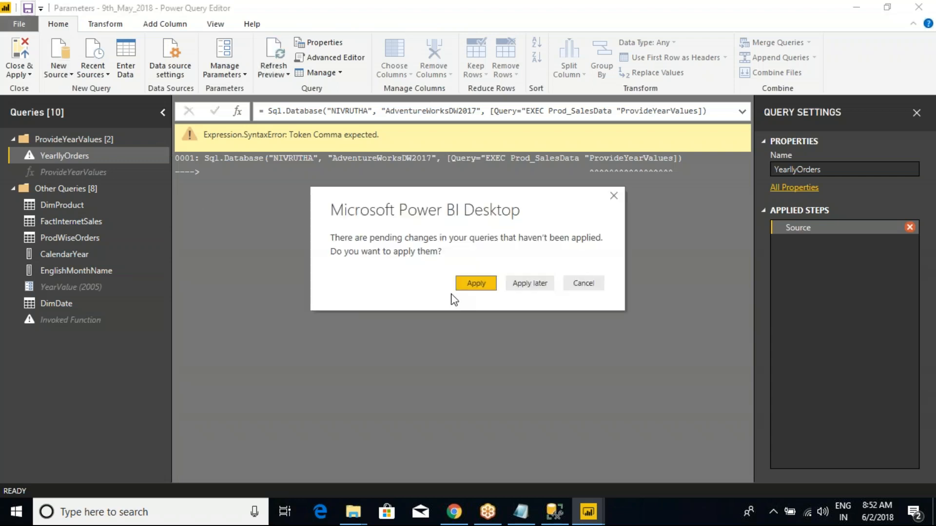
click(475, 286)
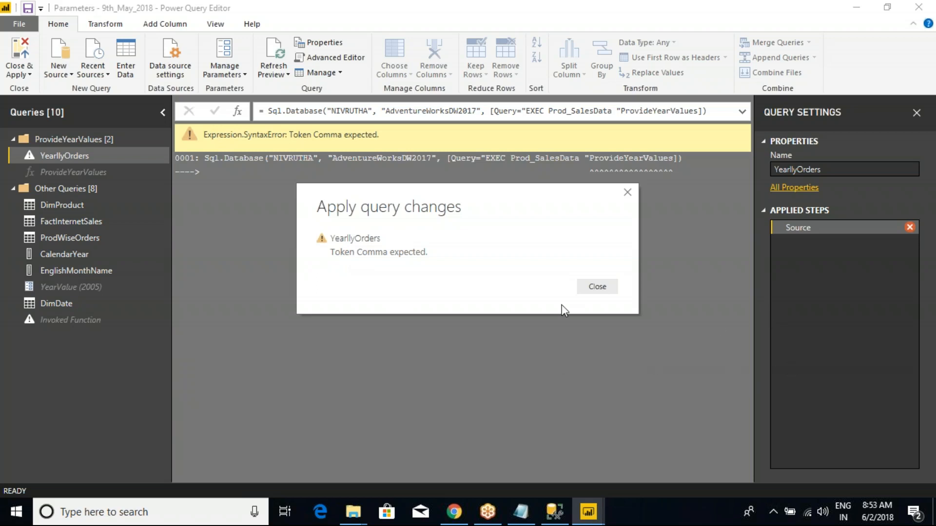
click(597, 286)
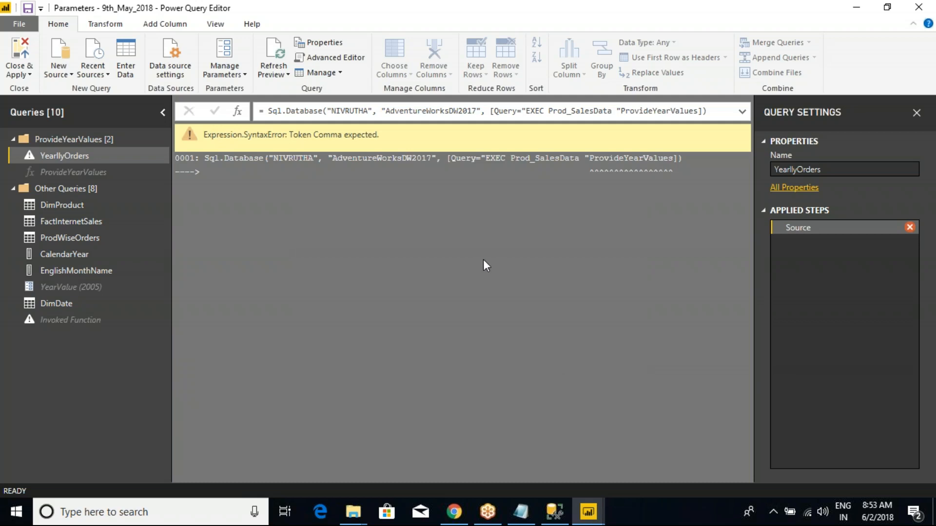